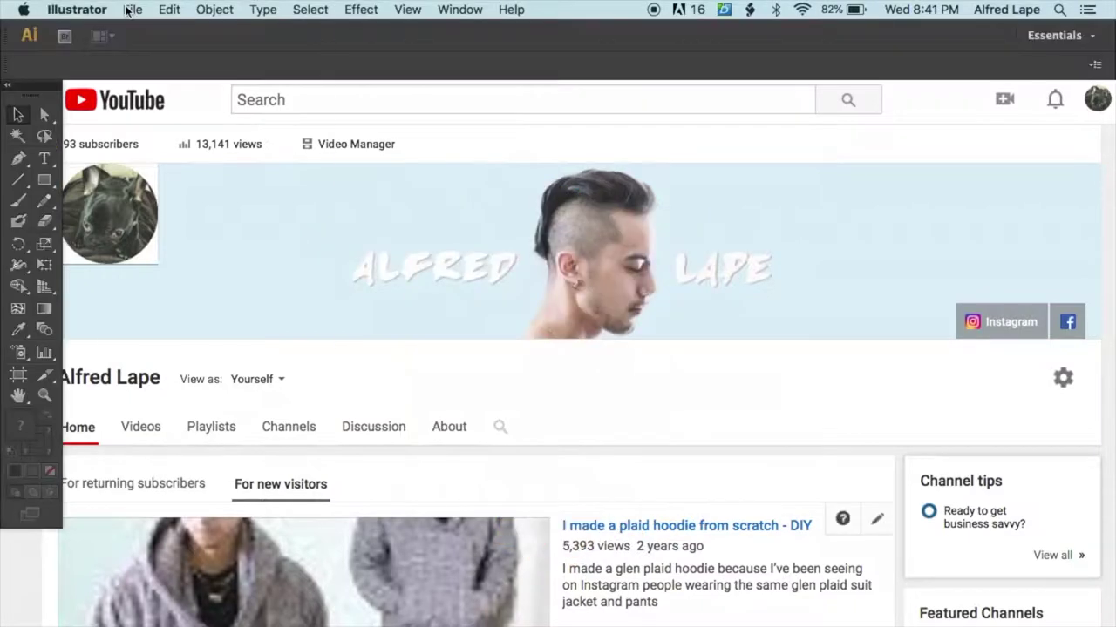
Step: Create a new one-artboard document in Letter size with inches as units and landscape orientation
click(131, 10)
click(140, 30)
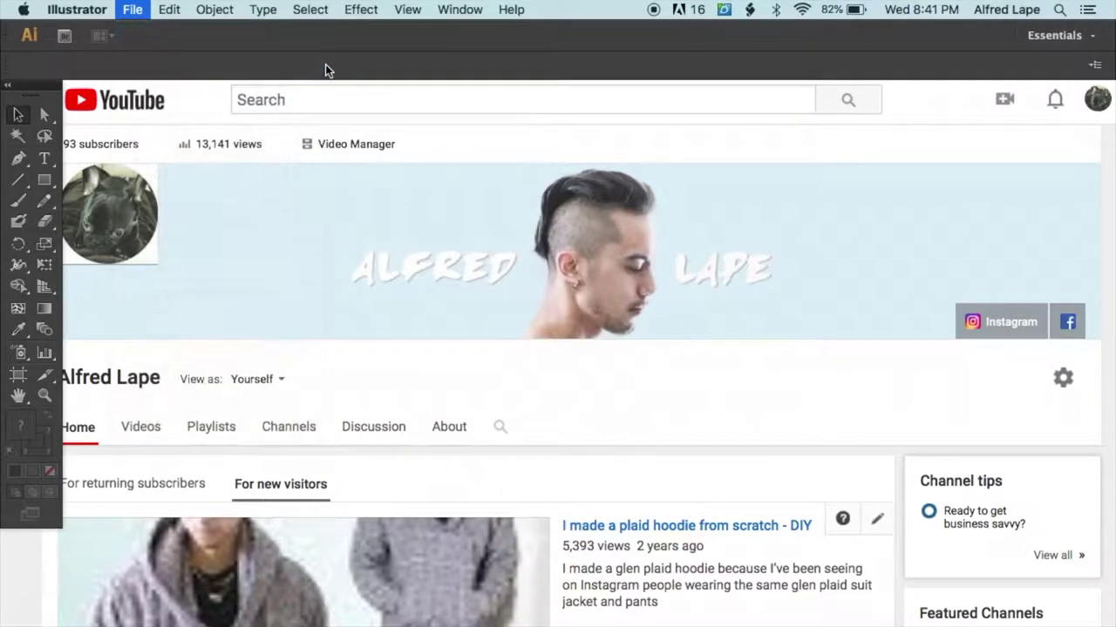
click(707, 370)
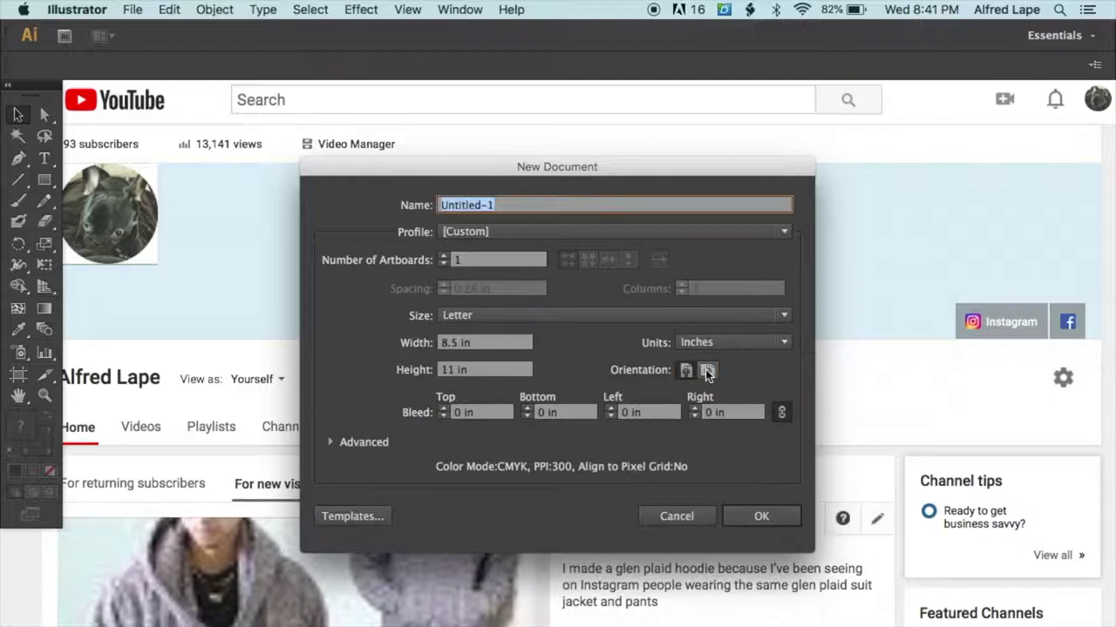
click(707, 371)
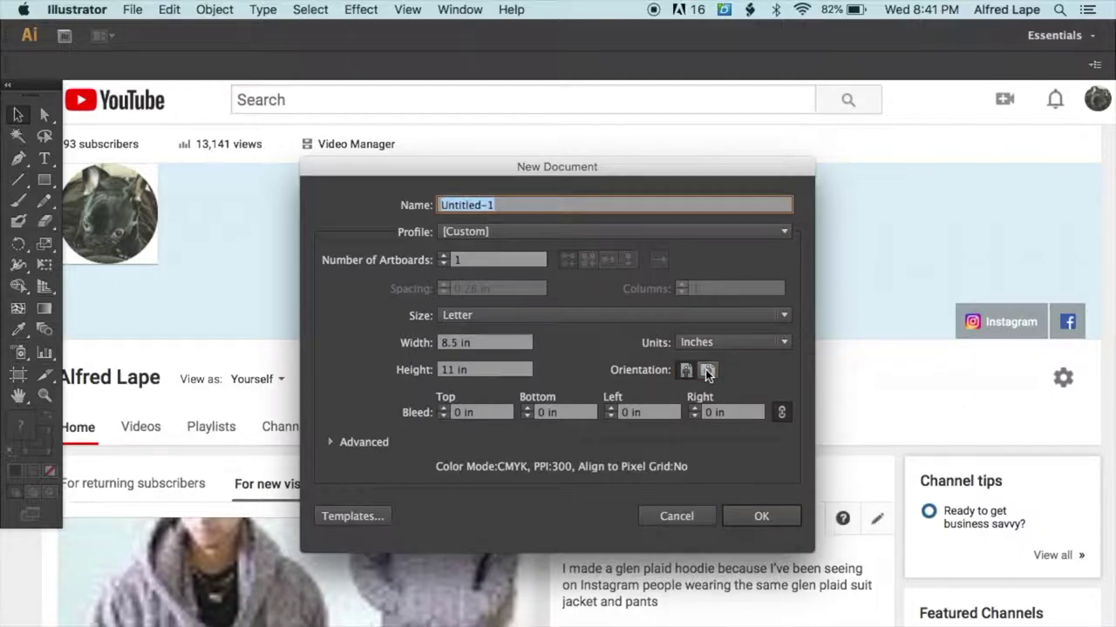
click(707, 370)
click(707, 371)
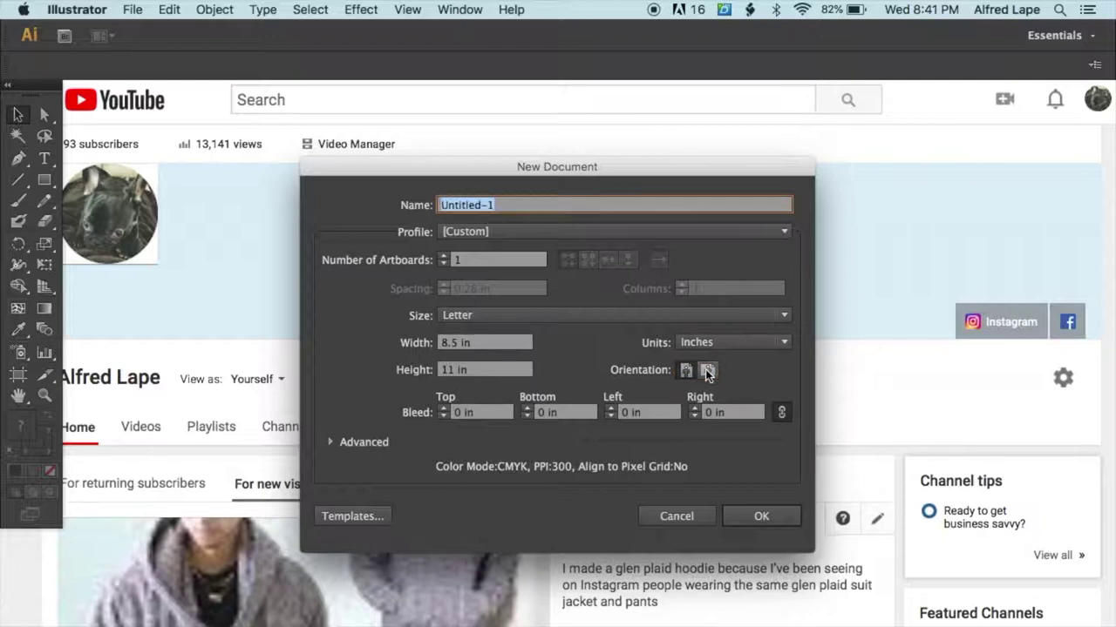
click(707, 371)
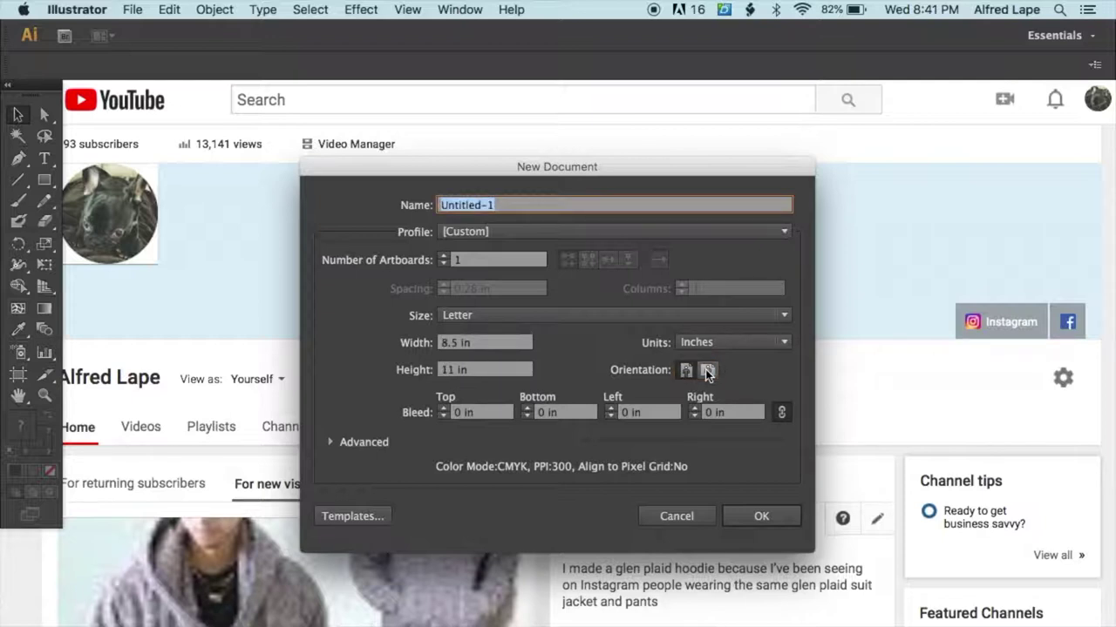
click(707, 371)
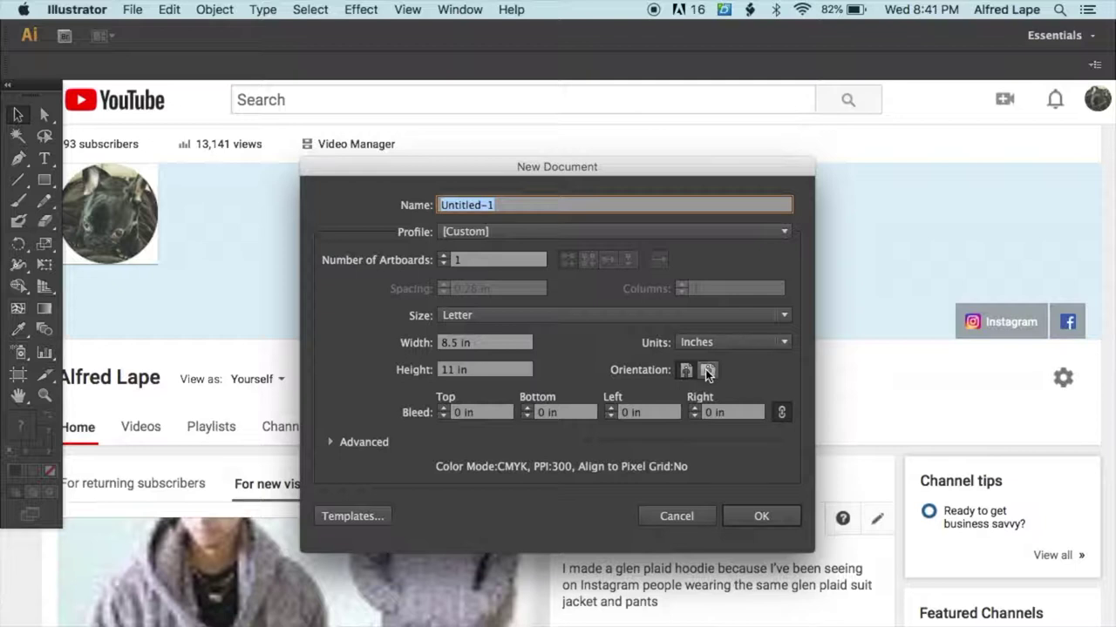
click(707, 370)
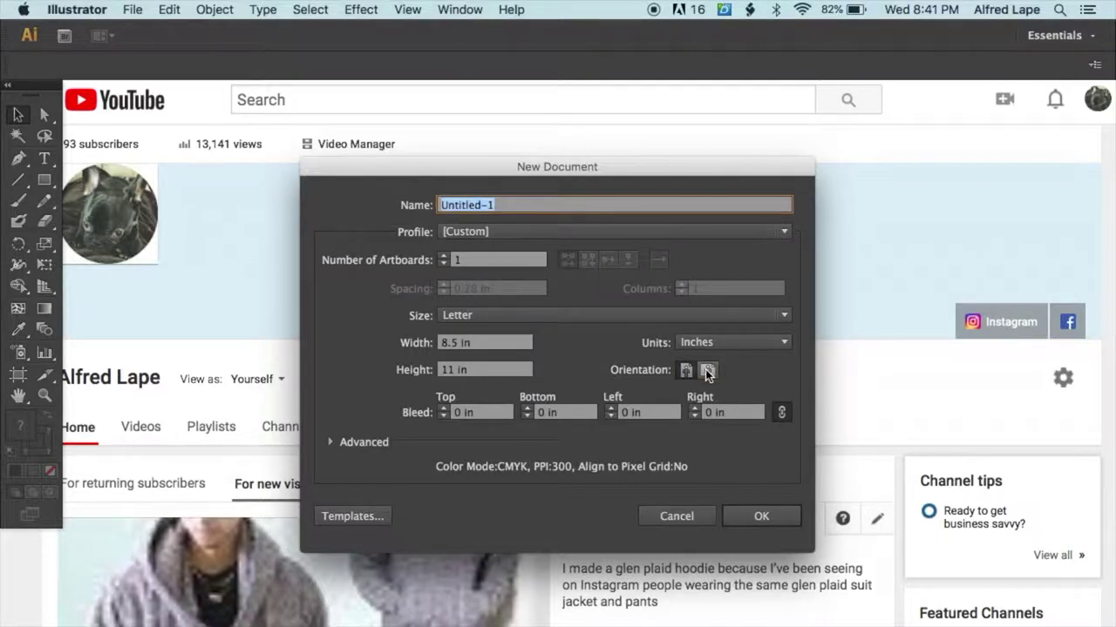
click(707, 370)
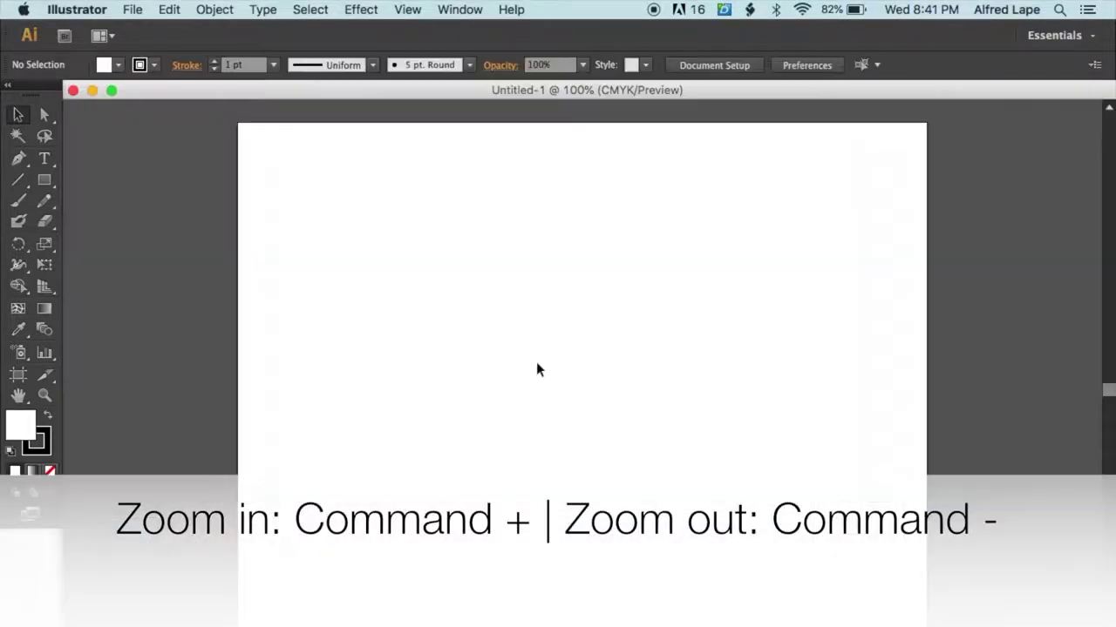
Step: Zoom out of and into the blank artboard several times, finishing with the whole page in view at 66.67%
key(super+minus)
key(super+minus)
key(super+minus)
key(super+equal)
key(super+equal)
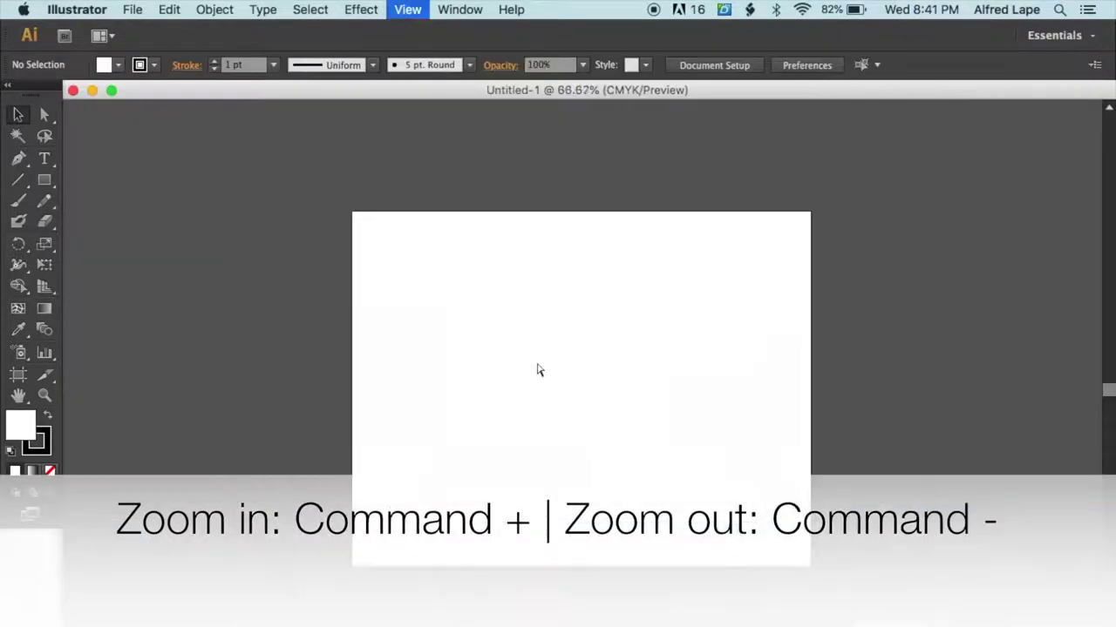
key(super+equal)
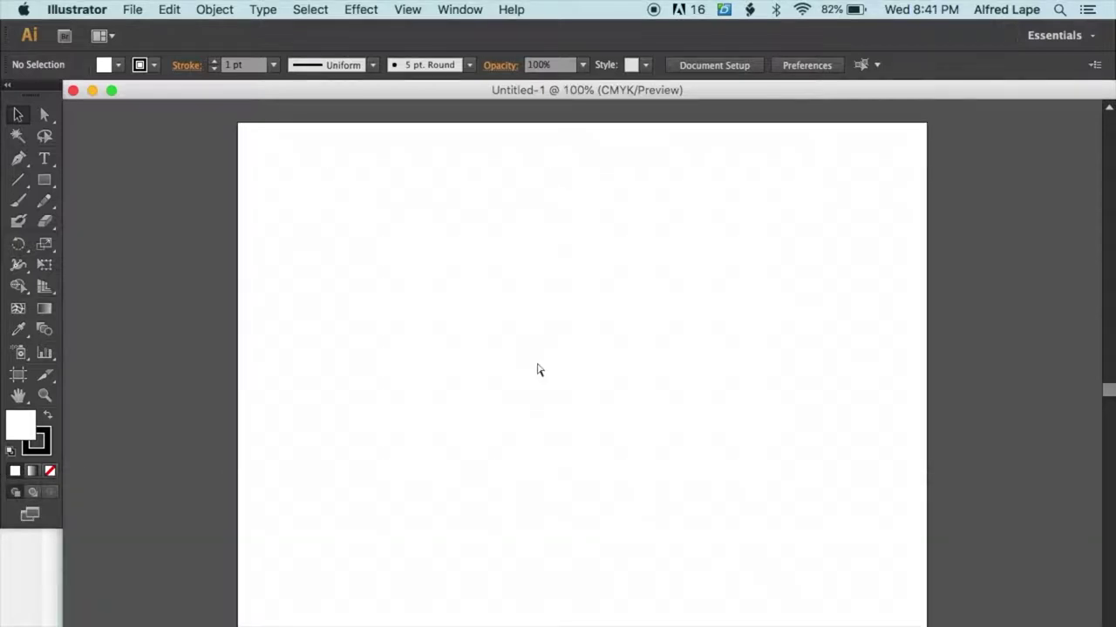
key(super+minus)
key(super+minus)
key(super+minus)
key(super+equal)
key(super+equal)
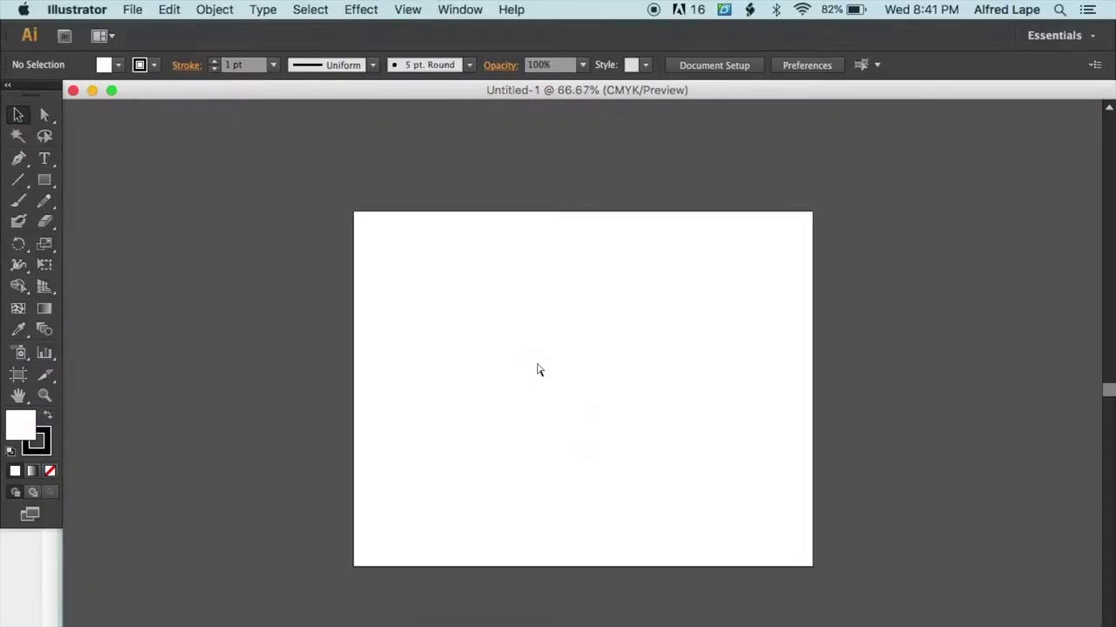
key(super+minus)
key(super+equal)
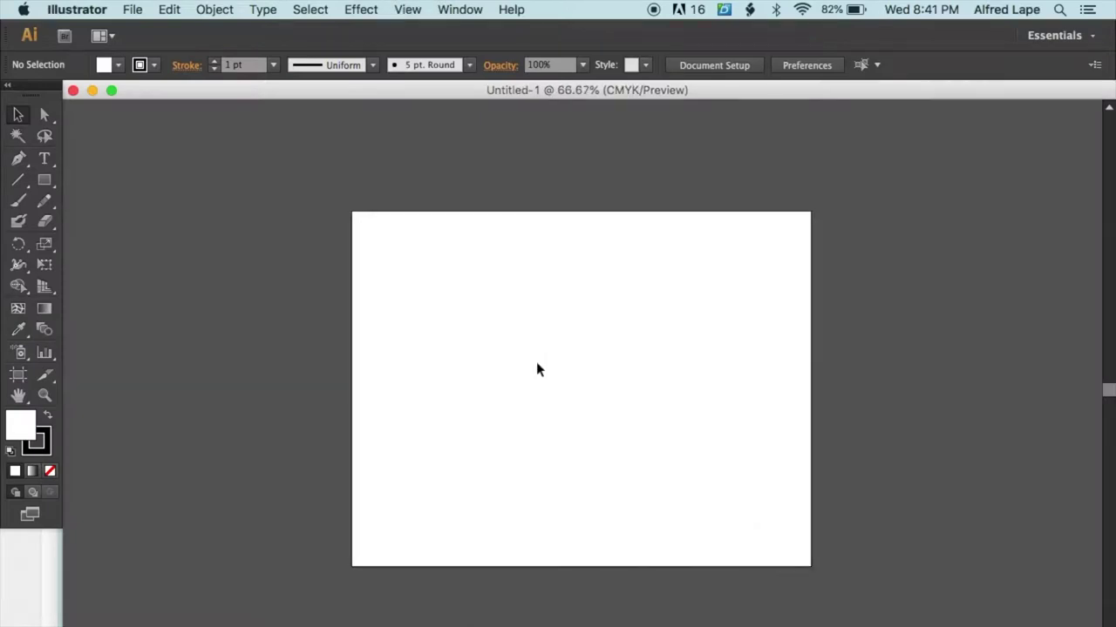
Step: Switch the document display to Overprint Preview
click(407, 9)
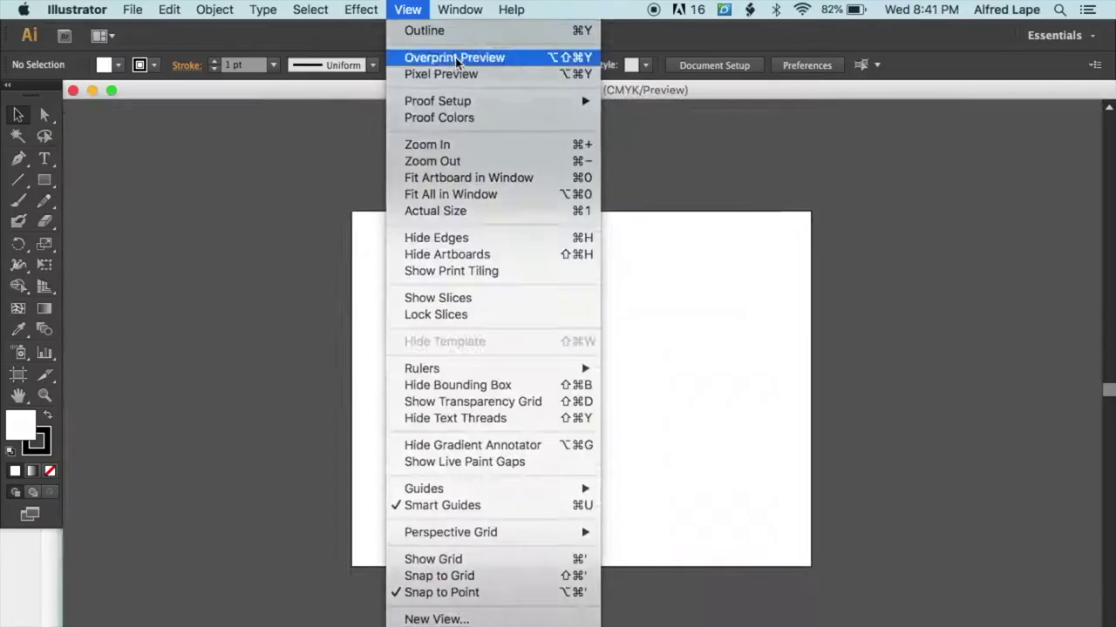
click(427, 87)
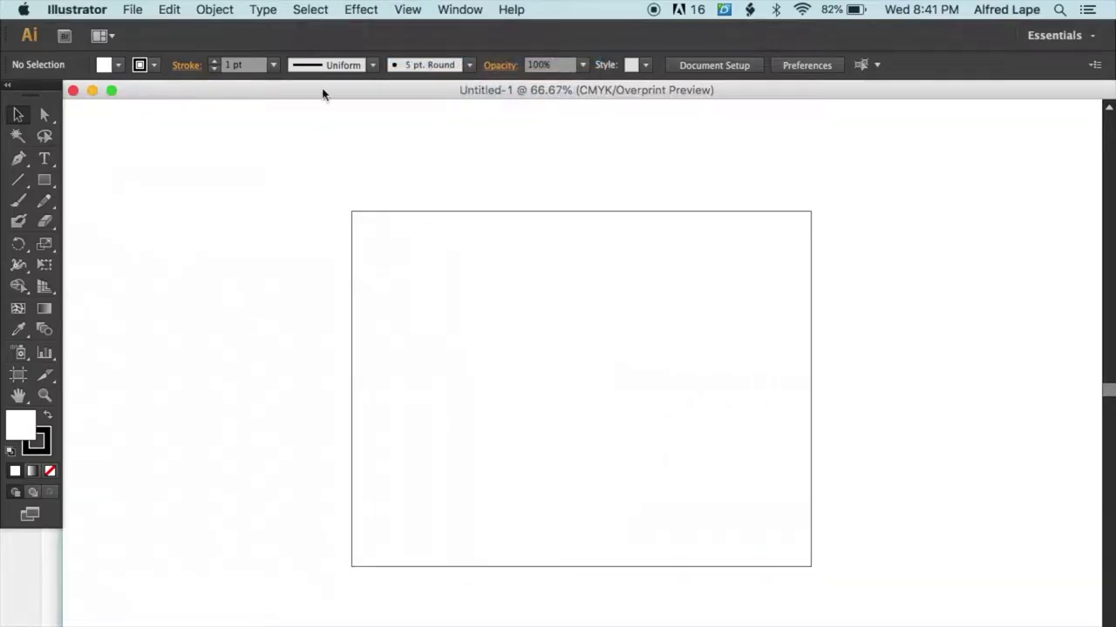
drag(322, 94, 292, 94)
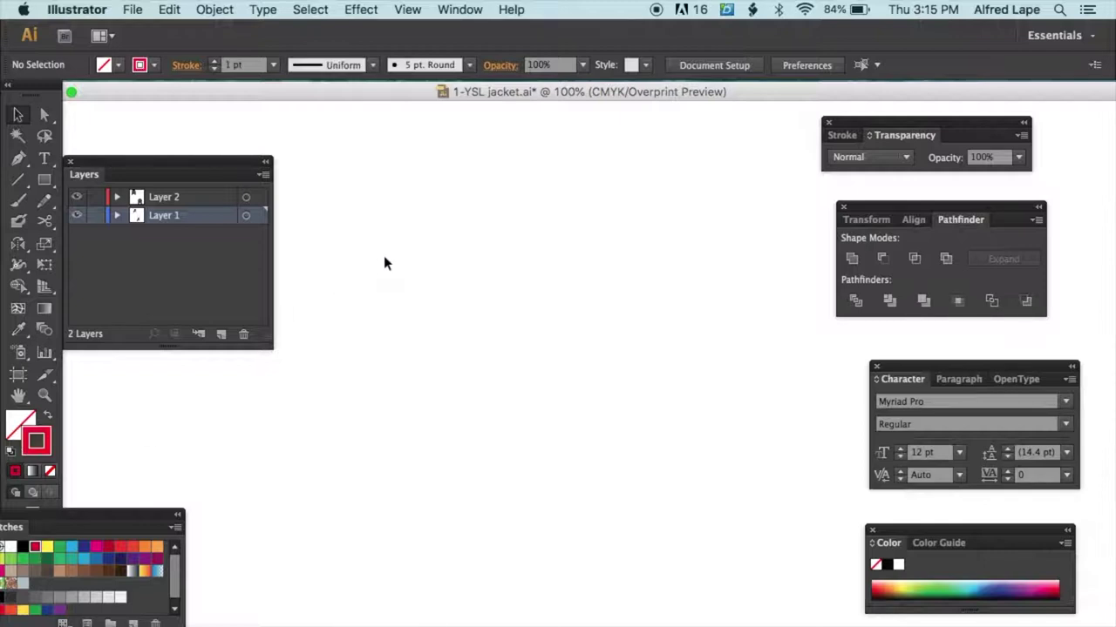
Step: Start a Pen tool path on Layer 1 with two straight segments and one curved segment, removing the curve end point's outgoing handle
drag(17, 157, 84, 160)
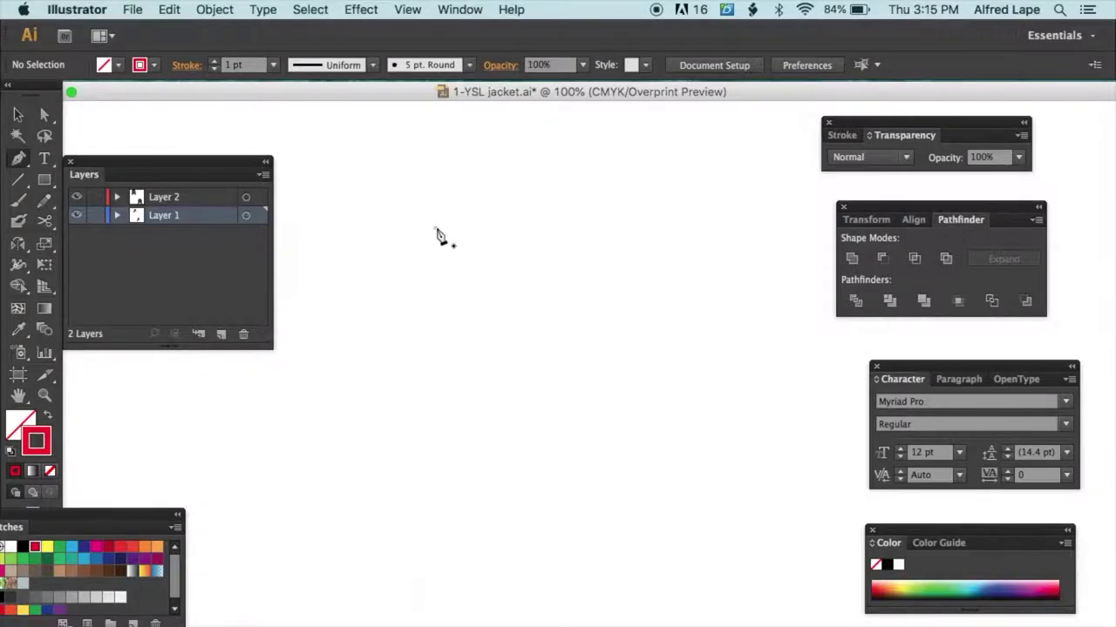
click(435, 229)
click(556, 240)
click(561, 335)
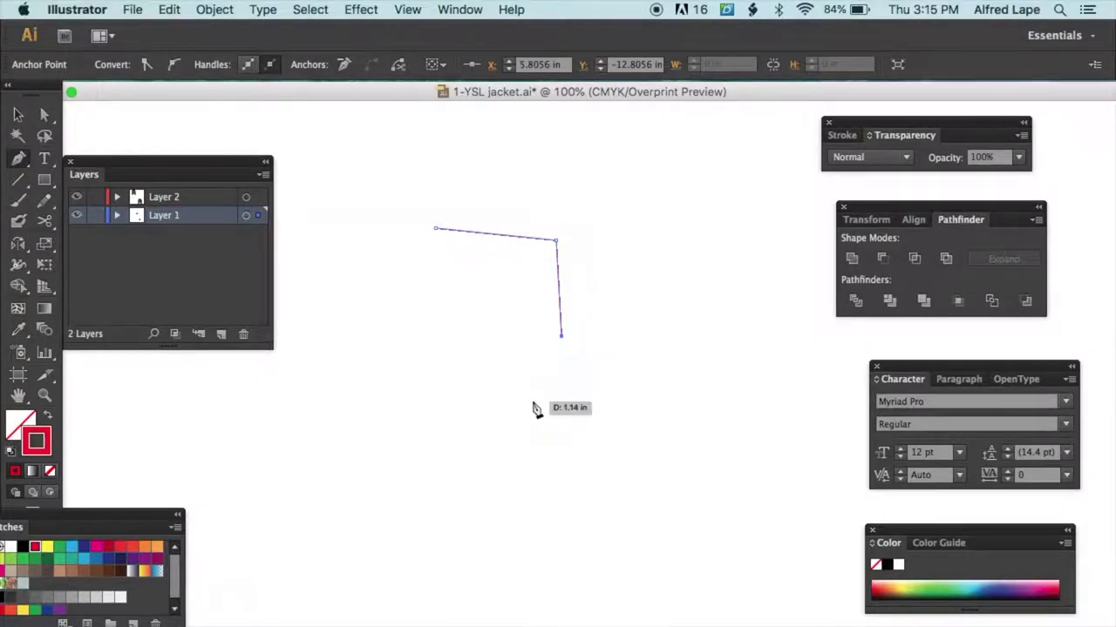
click(463, 389)
drag(462, 388, 429, 350)
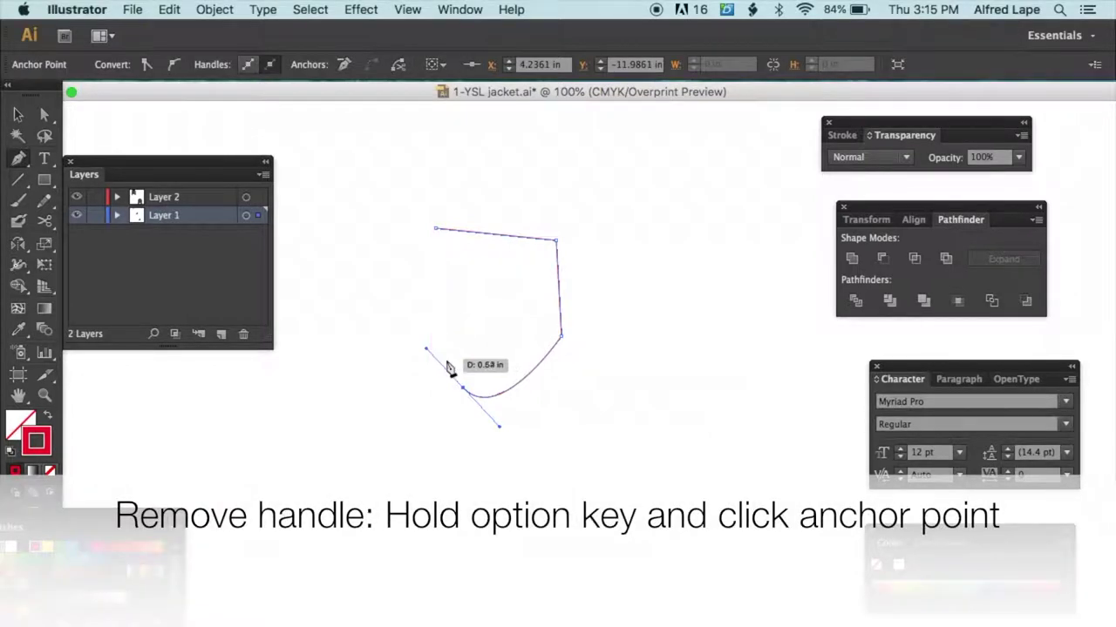
alt+click(463, 389)
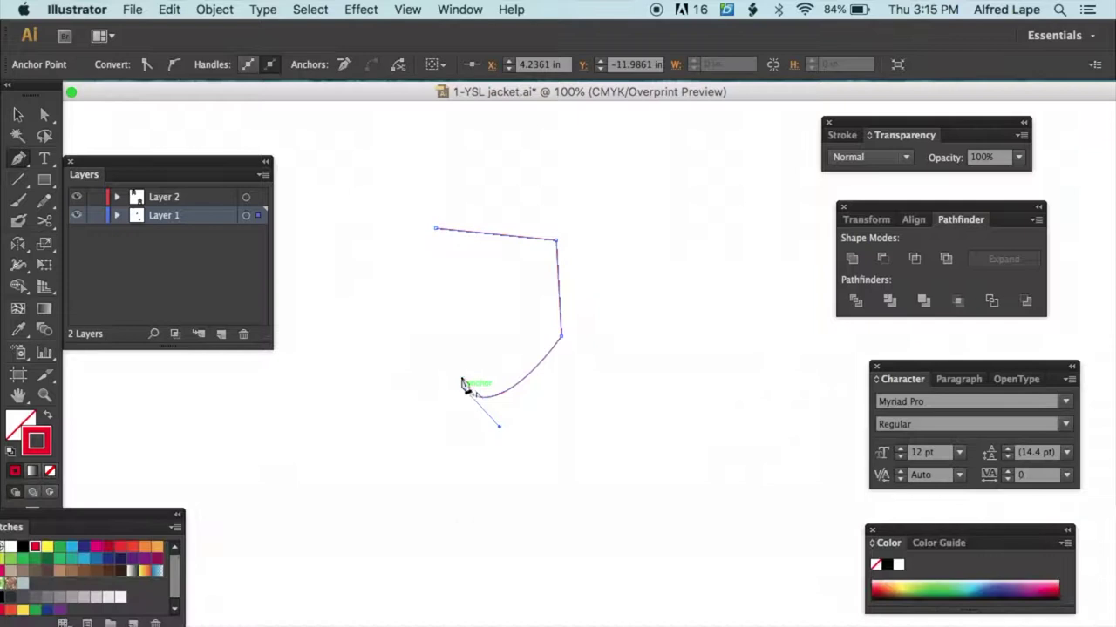
Step: Continue the path with three straight segments up past its first point, and close it at the starting anchor
click(410, 299)
click(341, 244)
click(413, 142)
key(super+equal)
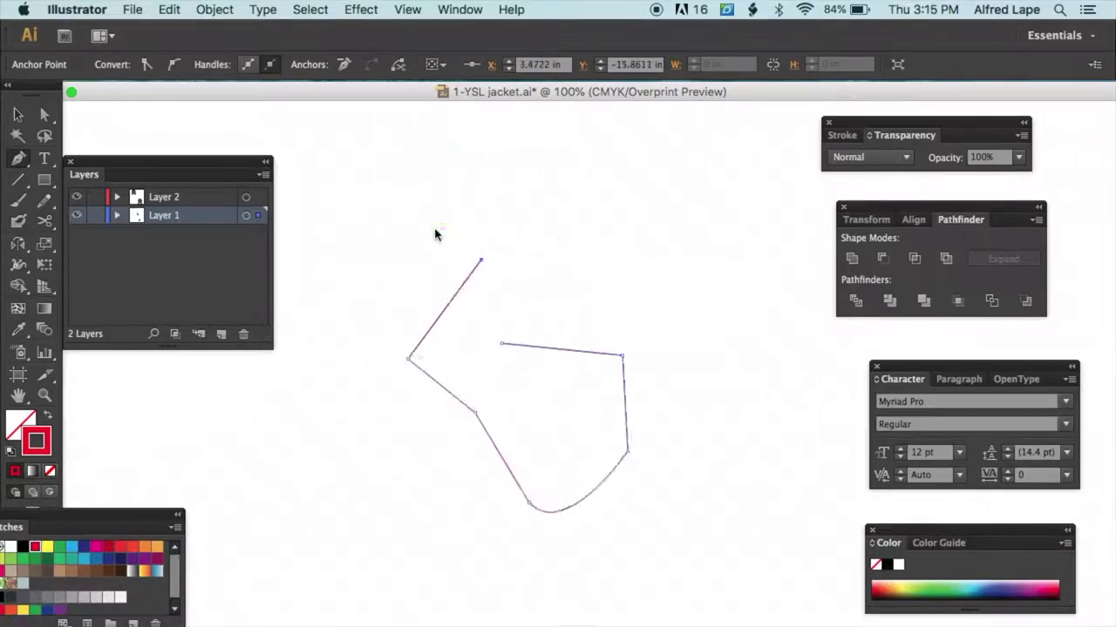
click(464, 318)
Step: Fill the closed shape with the light blue swatch and deselect it
click(17, 114)
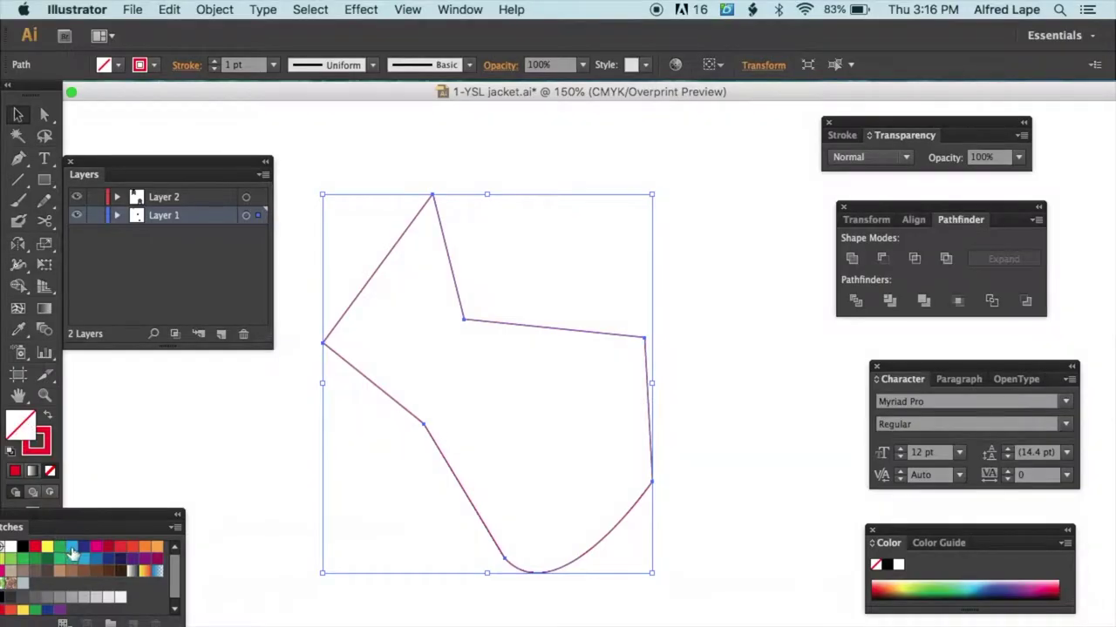
click(73, 550)
click(367, 135)
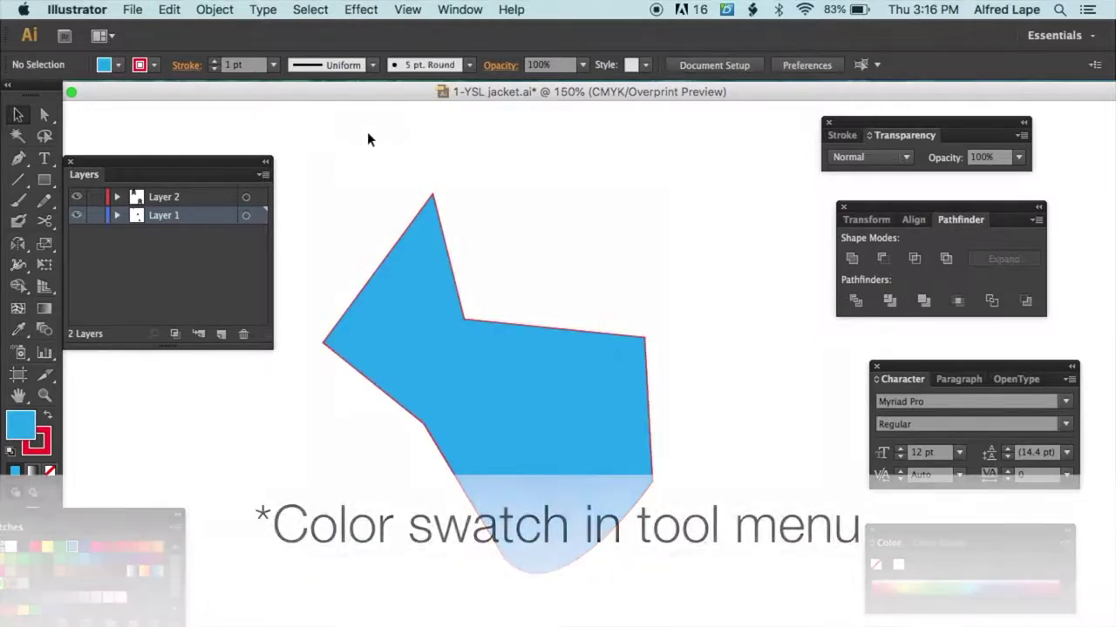
Step: Set the blue shape's fill to none, keeping only its red outline
click(421, 307)
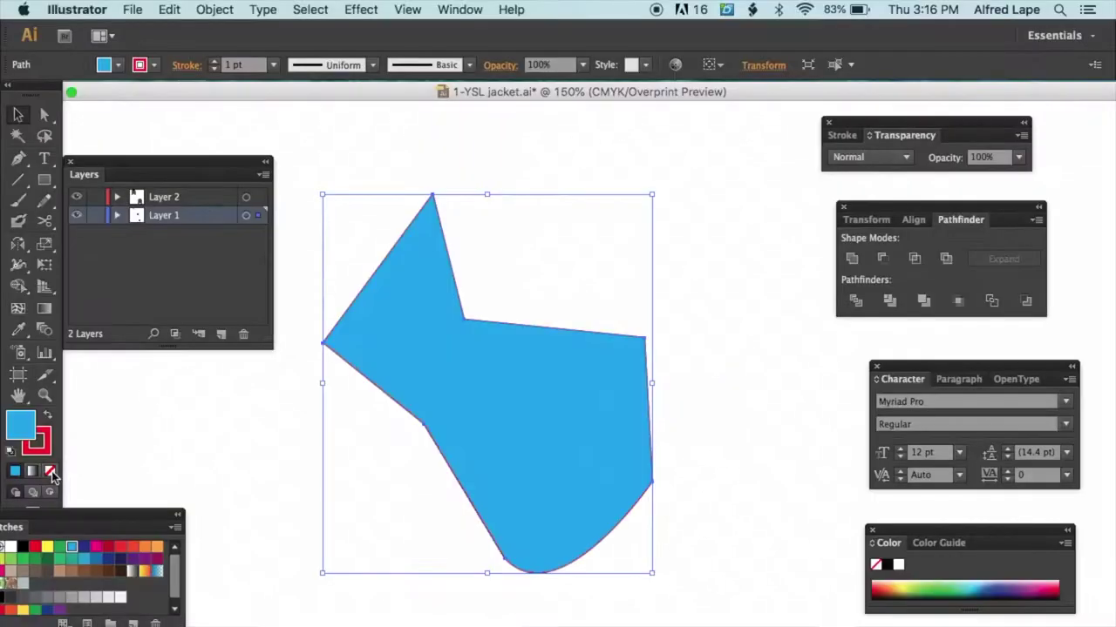
click(51, 472)
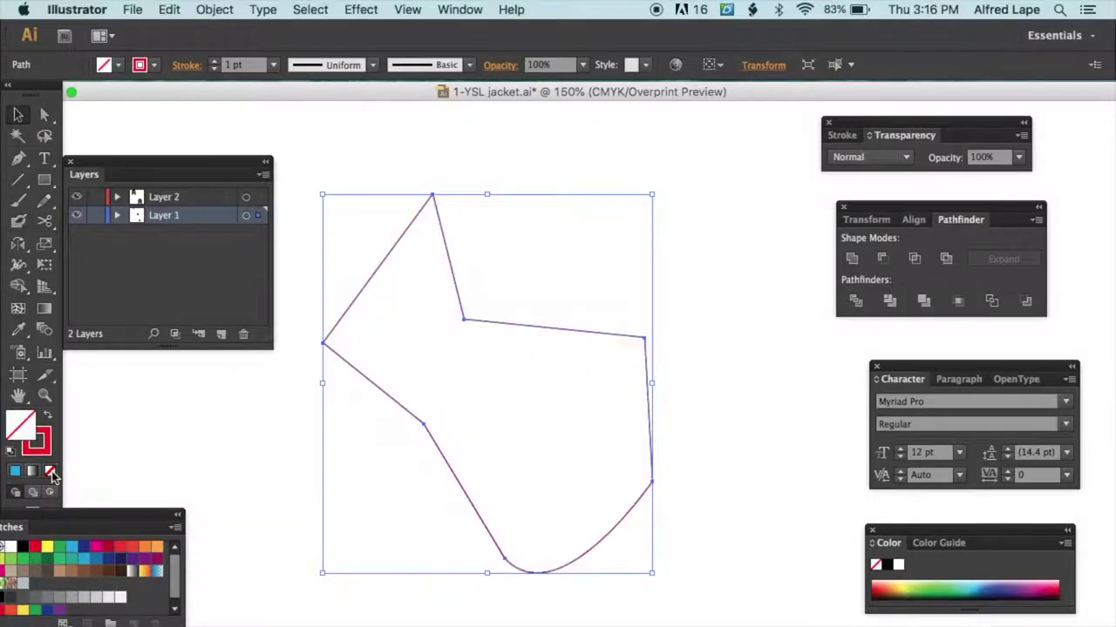
click(346, 146)
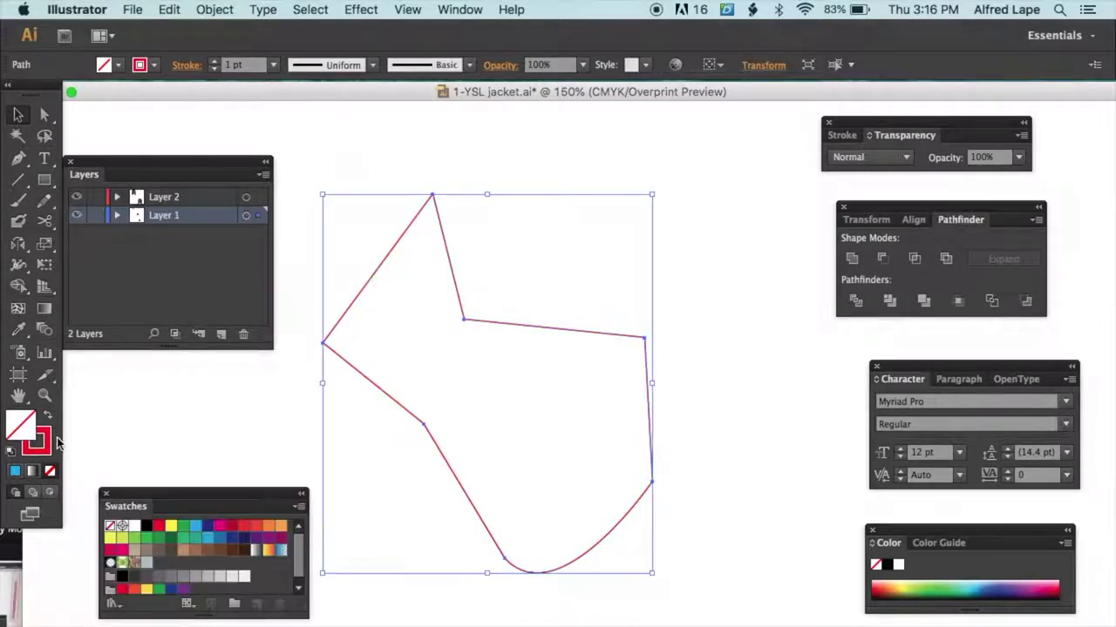
Step: Change the shape's outline colour to the light orange swatch and deselect it
click(48, 446)
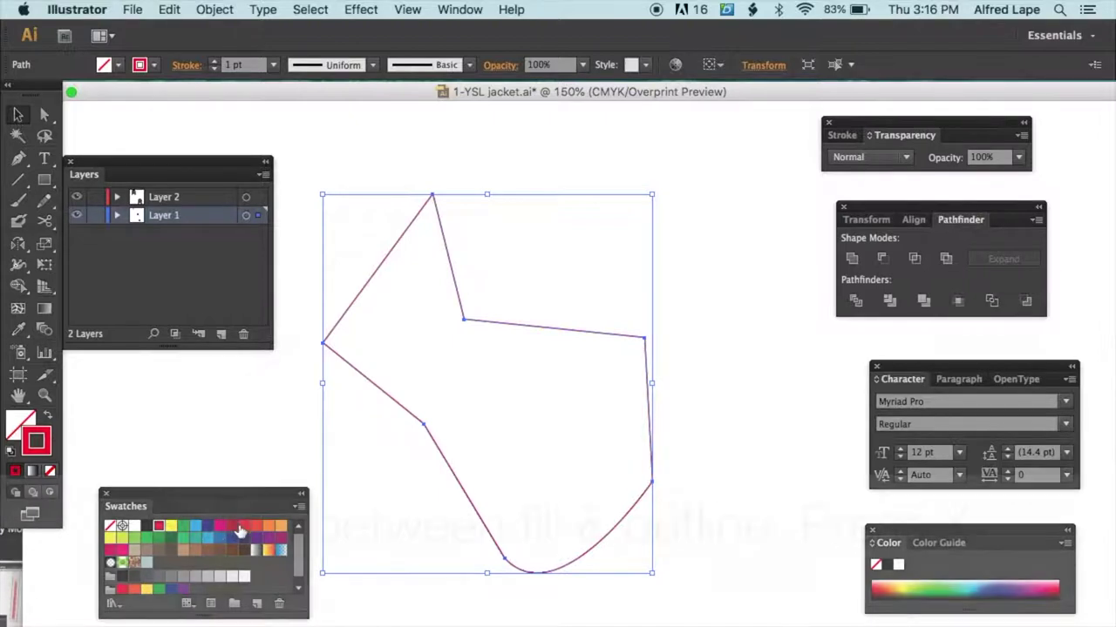
click(281, 529)
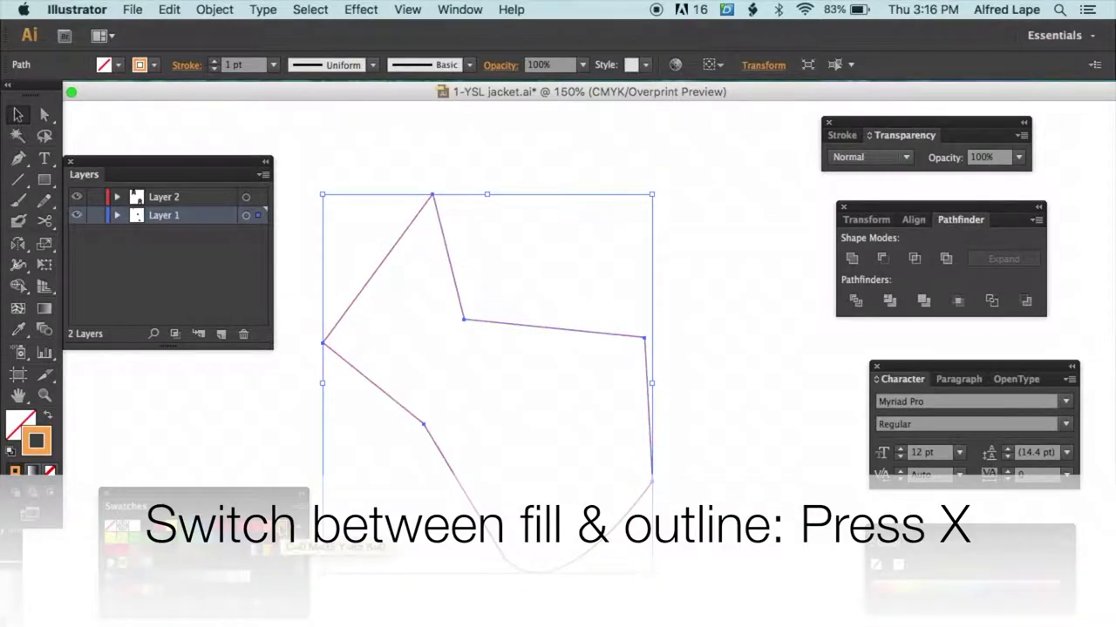
click(326, 155)
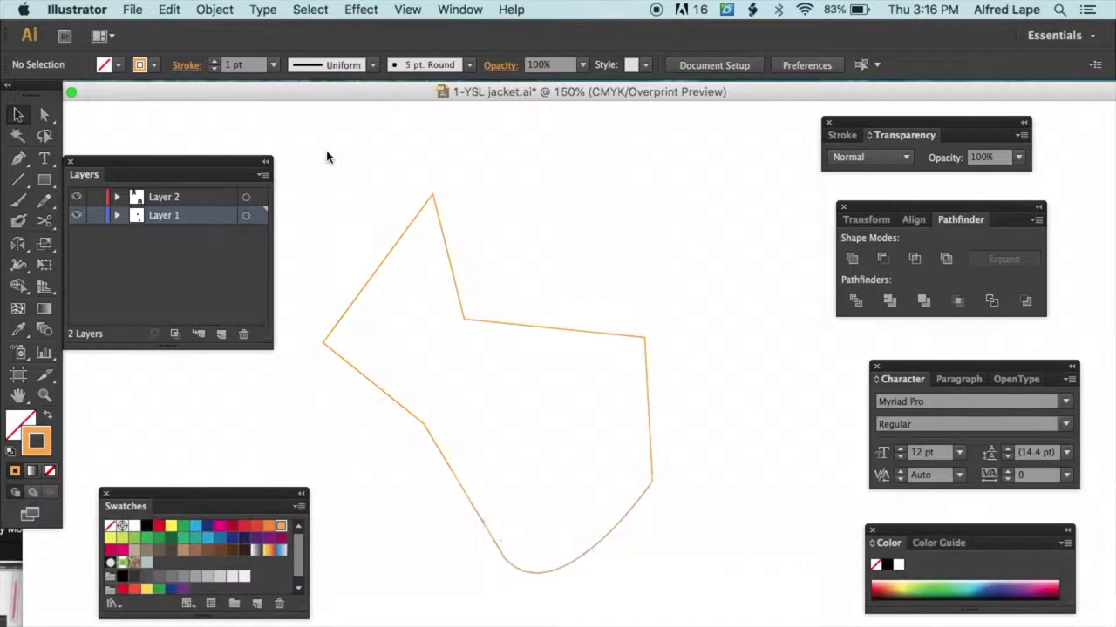
Step: Set the stroke weight of the orange outline to 7 pt
click(388, 260)
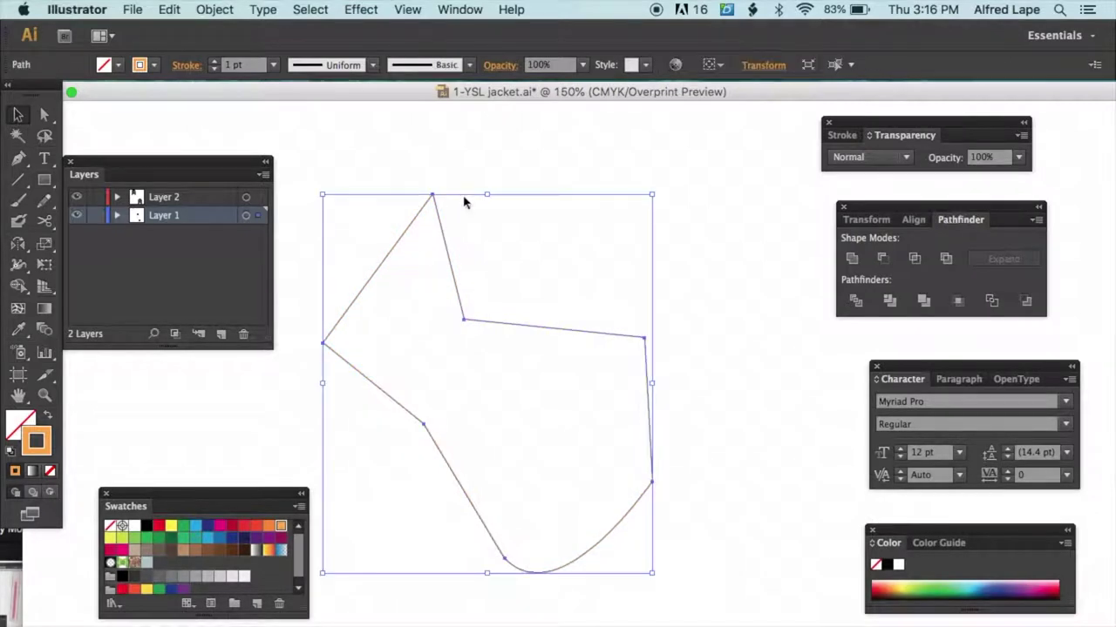
click(841, 136)
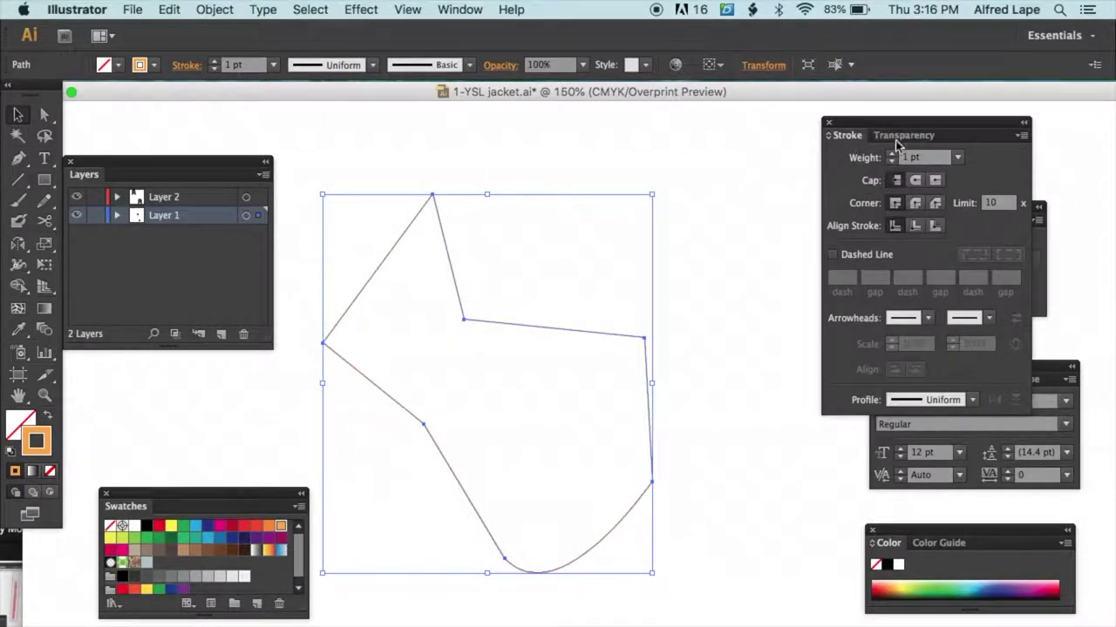
click(957, 157)
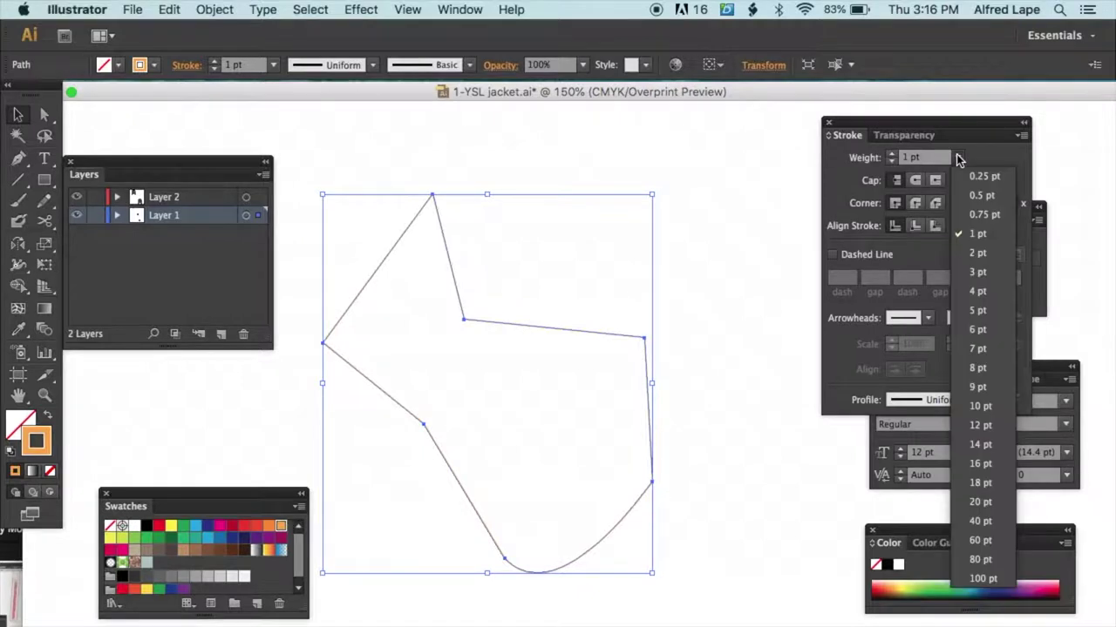
click(977, 347)
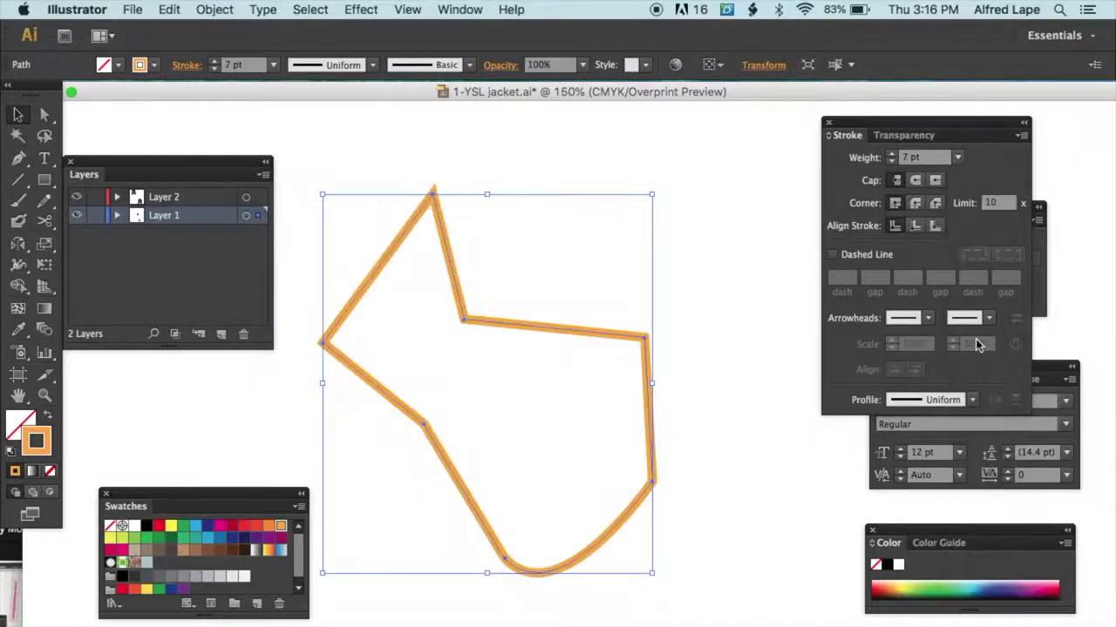
click(722, 315)
Step: Fill the orange-outlined shape with the light blue swatch
click(590, 331)
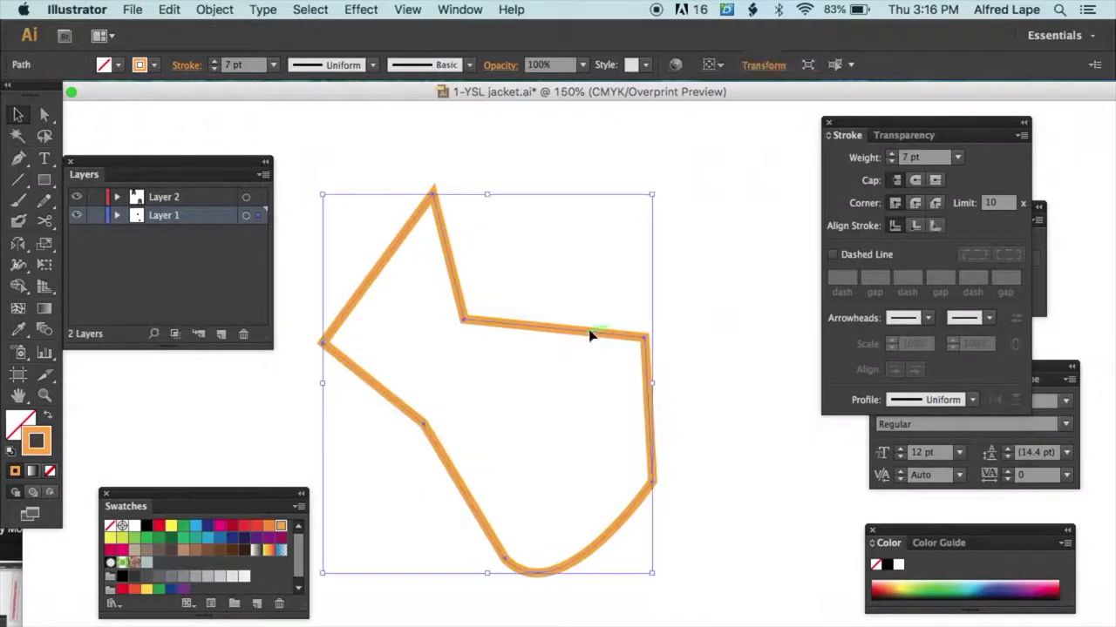
click(19, 424)
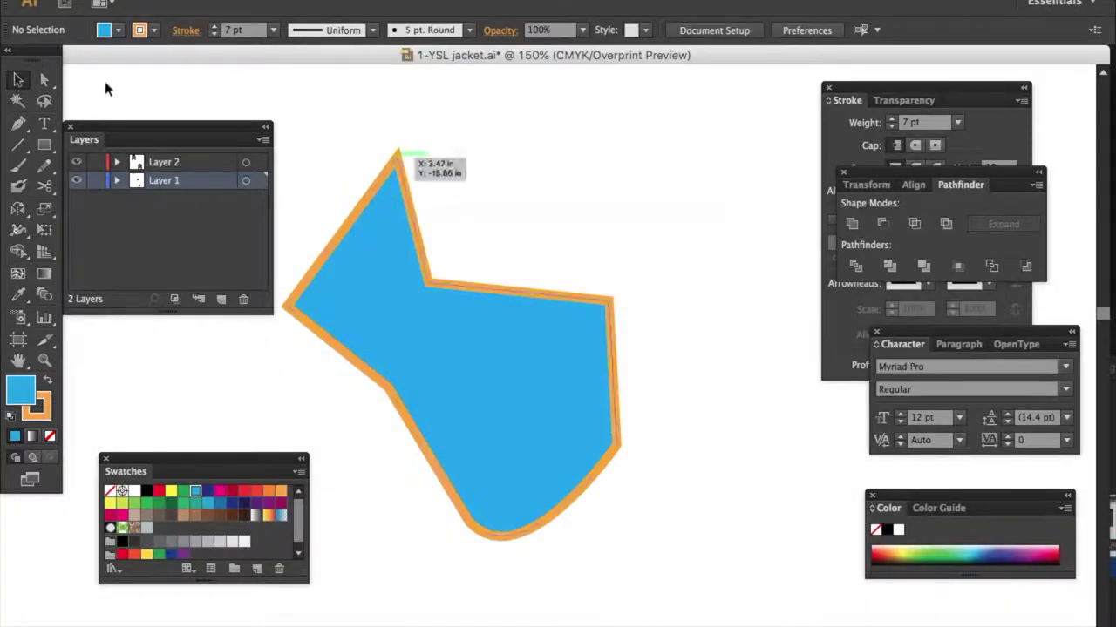
Step: Move the shape's topmost anchor point leftward to about X 2.98 in, Y -15.94 in with the Direct Selection tool
click(47, 82)
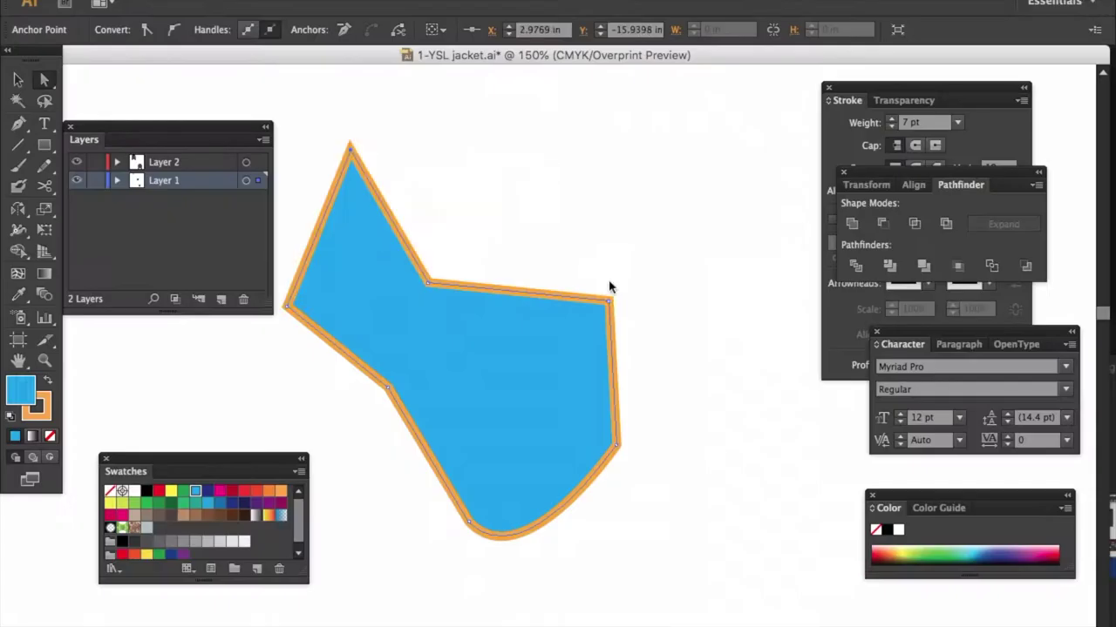
Step: Move the blue shape's upper-right corner to about X 5.88 in, Y -14.53 in, and reposition its top, left-side and lower anchor points
drag(610, 286, 622, 281)
drag(350, 184, 350, 212)
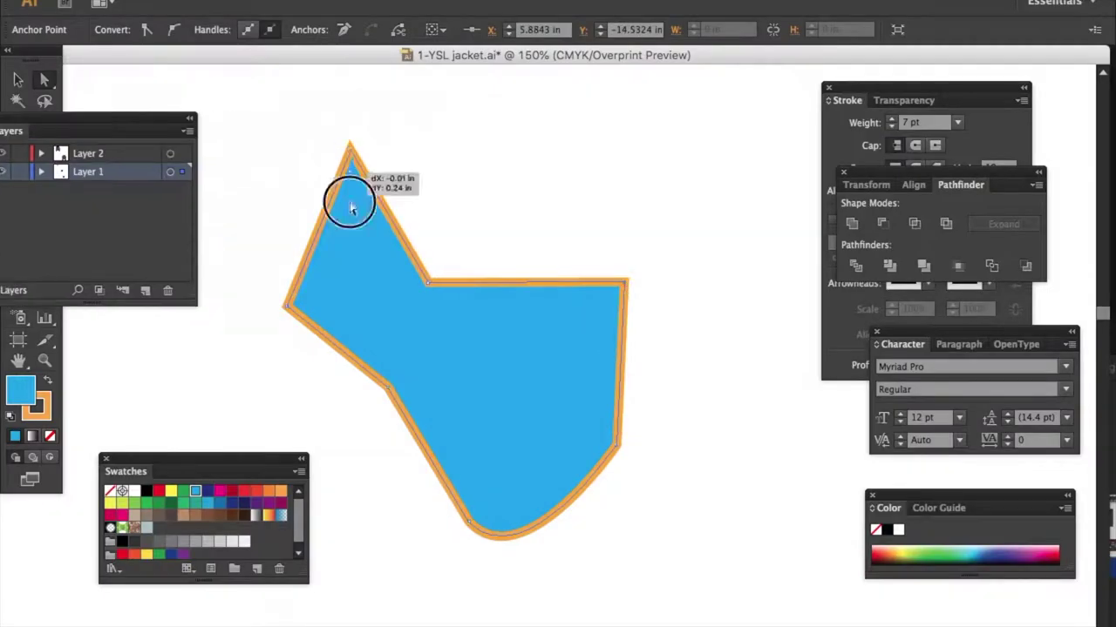
drag(387, 387, 262, 425)
click(480, 528)
drag(523, 582, 450, 525)
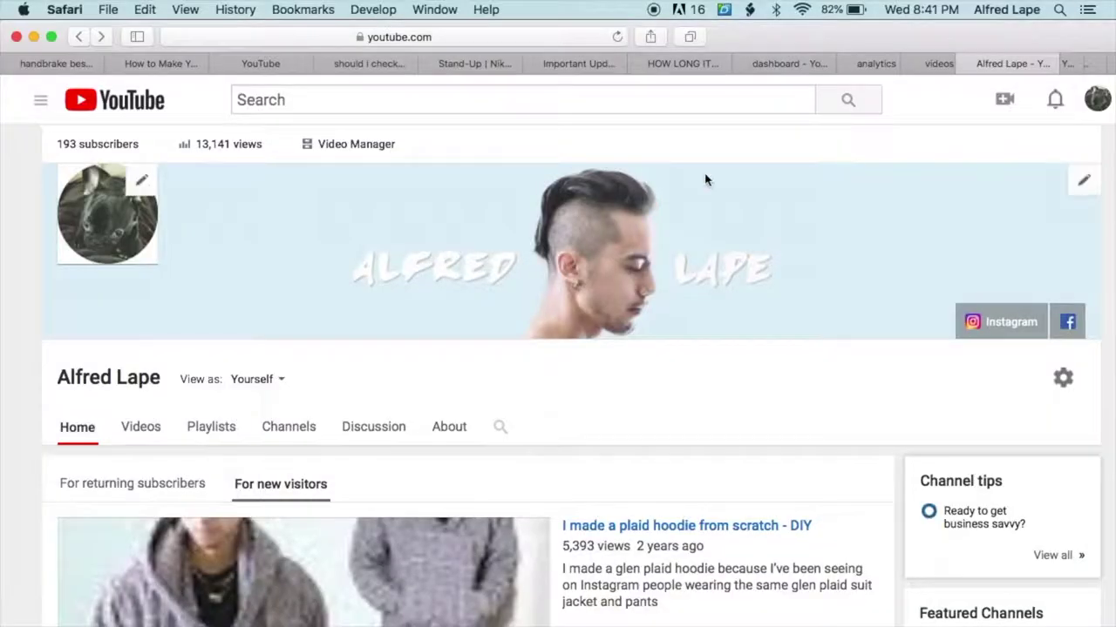
Step: Switch to Safari, search Google for "jacket" in a new window, and show the image results
key(cmd+n)
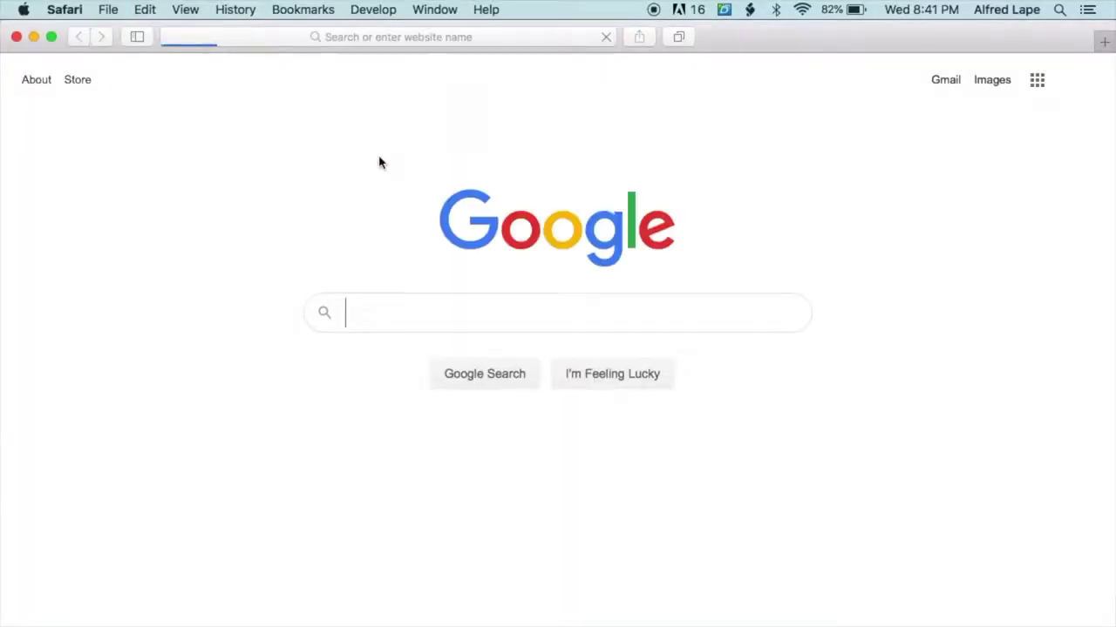
text(jacket)
key(Return)
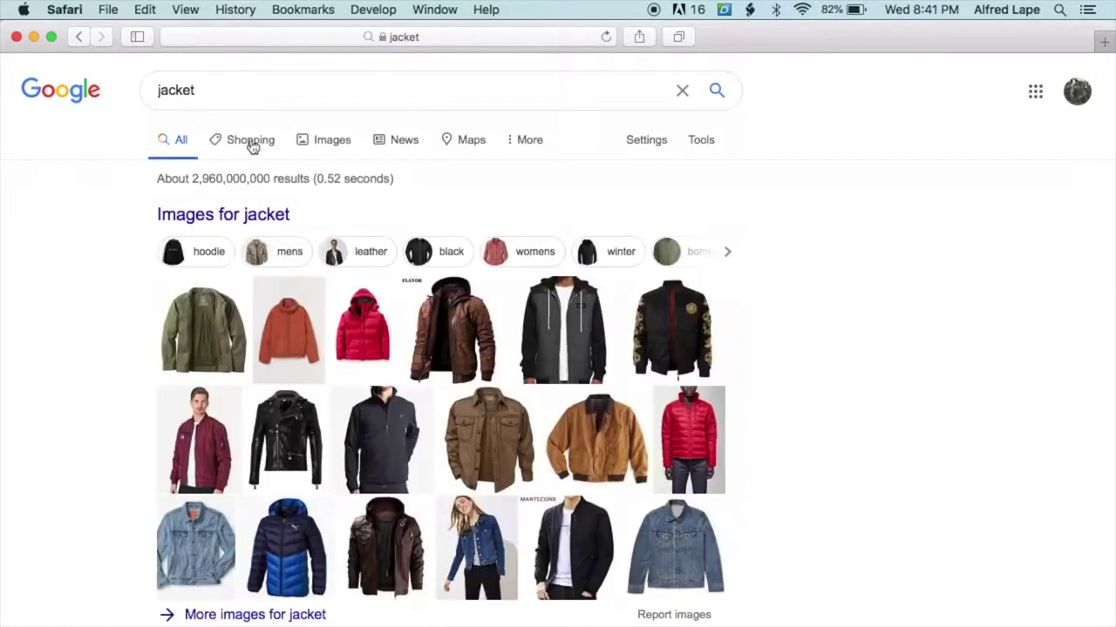
click(331, 141)
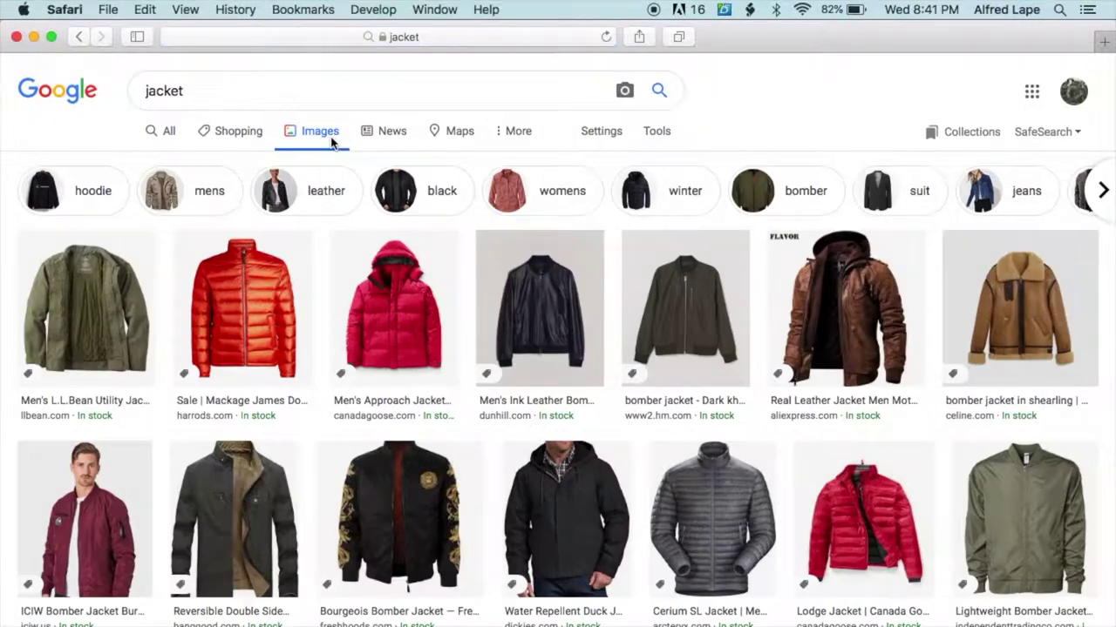
Step: Filter the jacket image results by size to Large
click(661, 140)
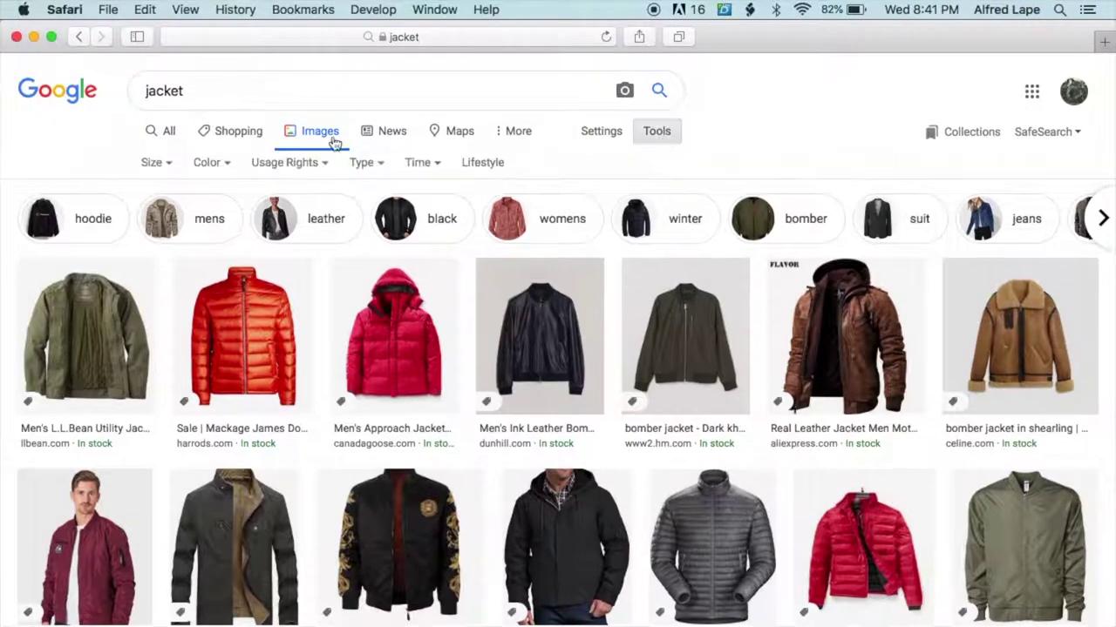
click(162, 163)
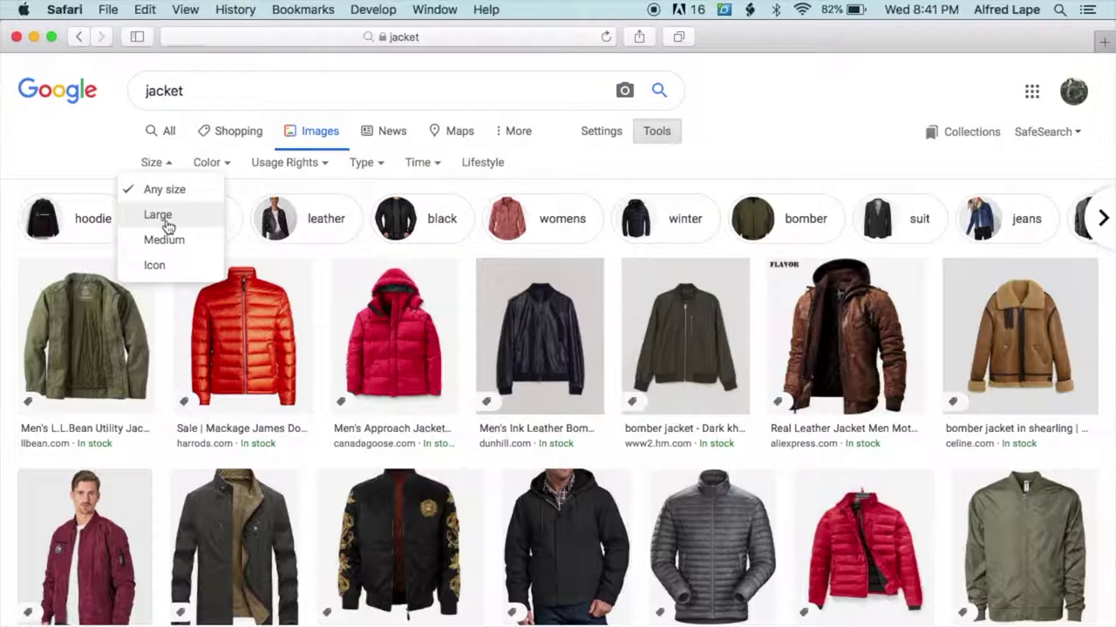
click(167, 223)
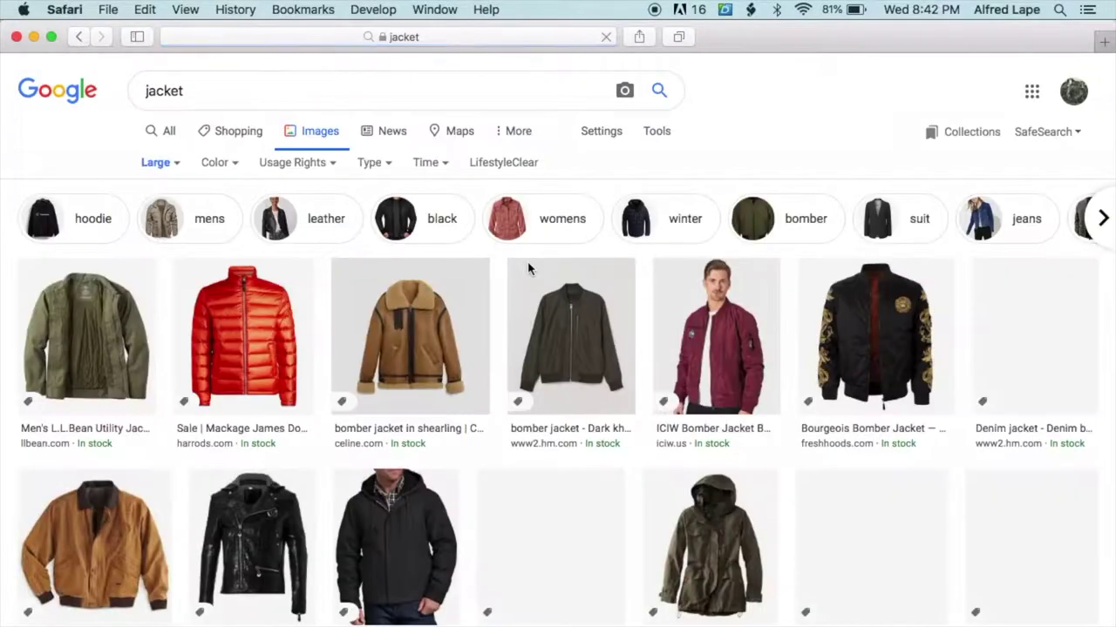
Step: Find the black YSL leather motorcycle jacket among the results and open its image in a new tab
scroll(534, 411, down, 15)
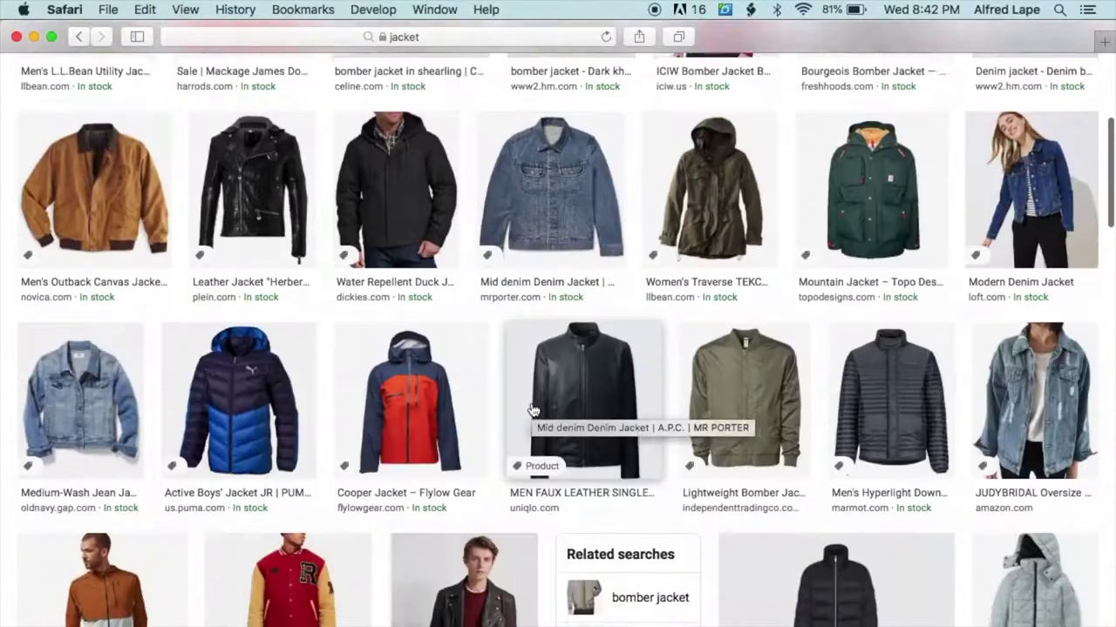
scroll(534, 410, down, 15)
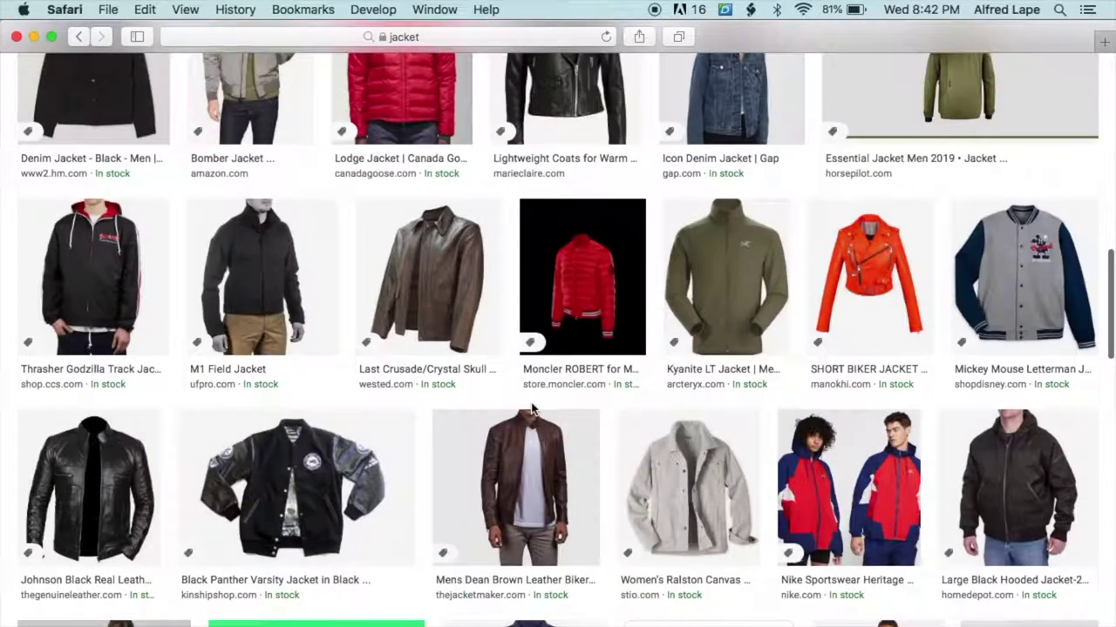
click(262, 488)
right_click(874, 414)
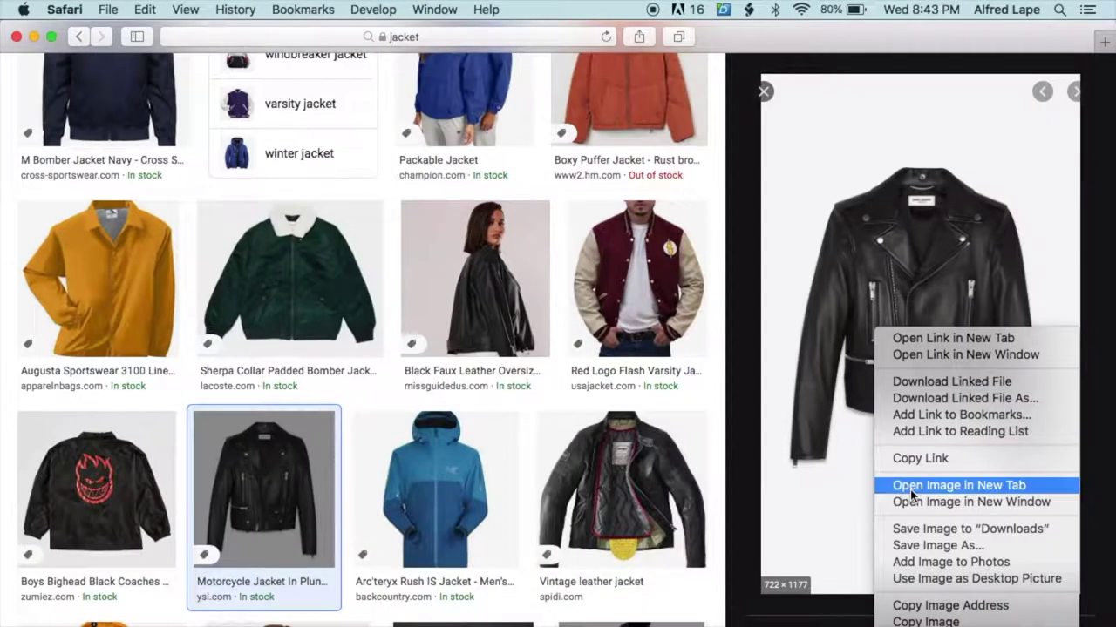
click(959, 486)
click(783, 63)
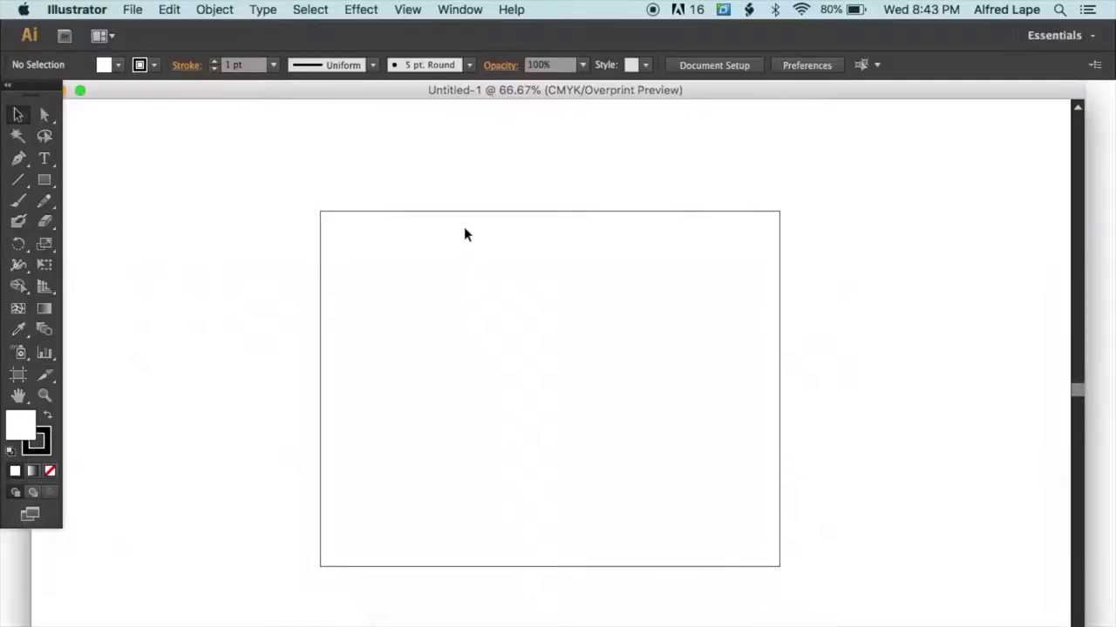
Step: Arrange the Illustrator and Safari windows side by side and bring the jacket image into the blank Untitled-1 document
drag(606, 94, 369, 121)
click(910, 206)
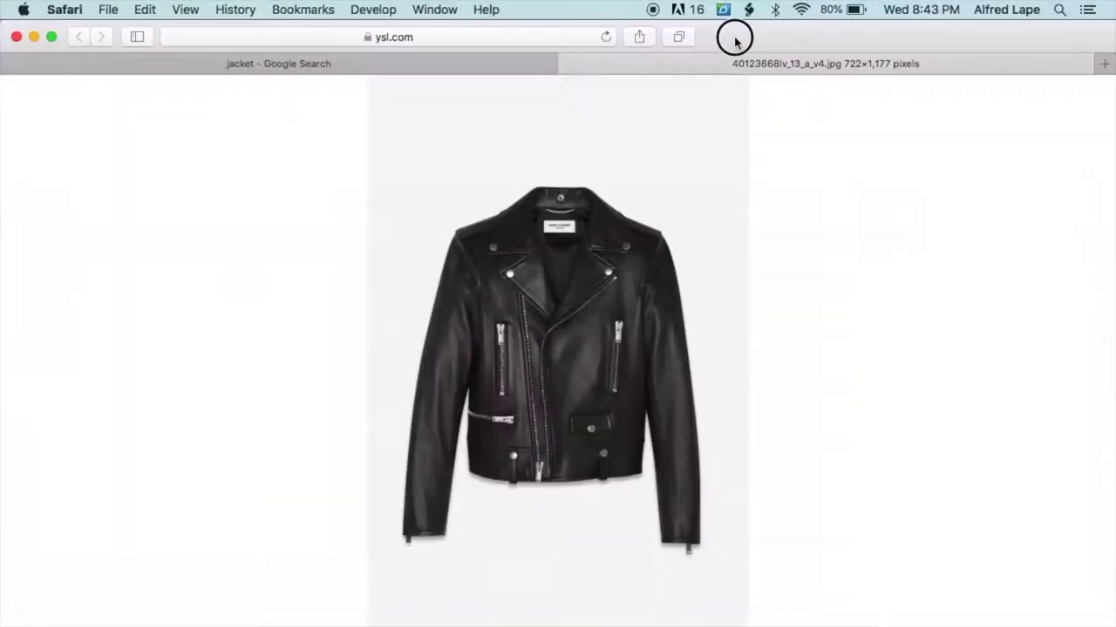
double_click(735, 39)
drag(862, 343, 217, 309)
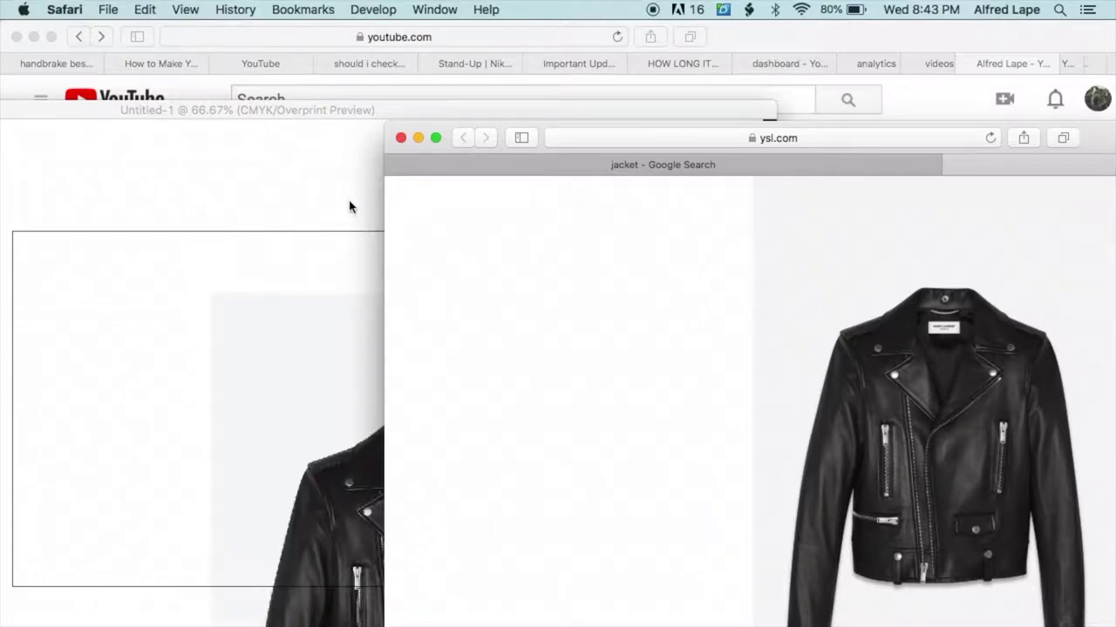
Step: Scale the jacket image proportionally to about 8 x 13 in, centre the jacket on the artboard, and deselect it
click(298, 207)
key(super+minus)
key(super+minus)
drag(690, 420, 608, 345)
drag(440, 250, 485, 287)
key(super+equal)
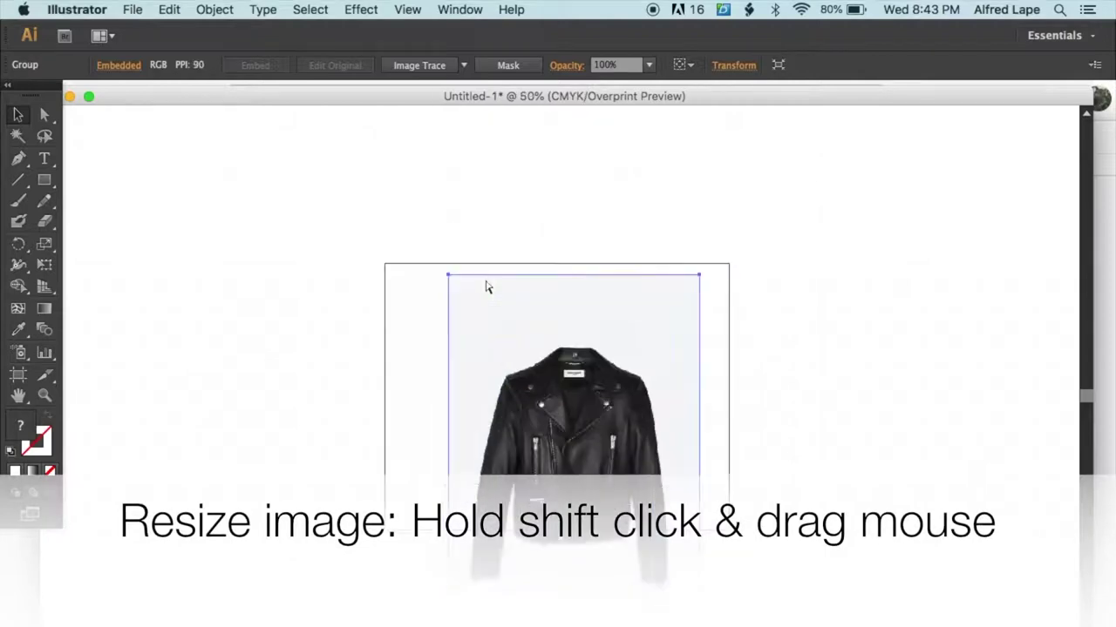
key(super+equal)
drag(563, 446, 551, 358)
key(shift+super+a)
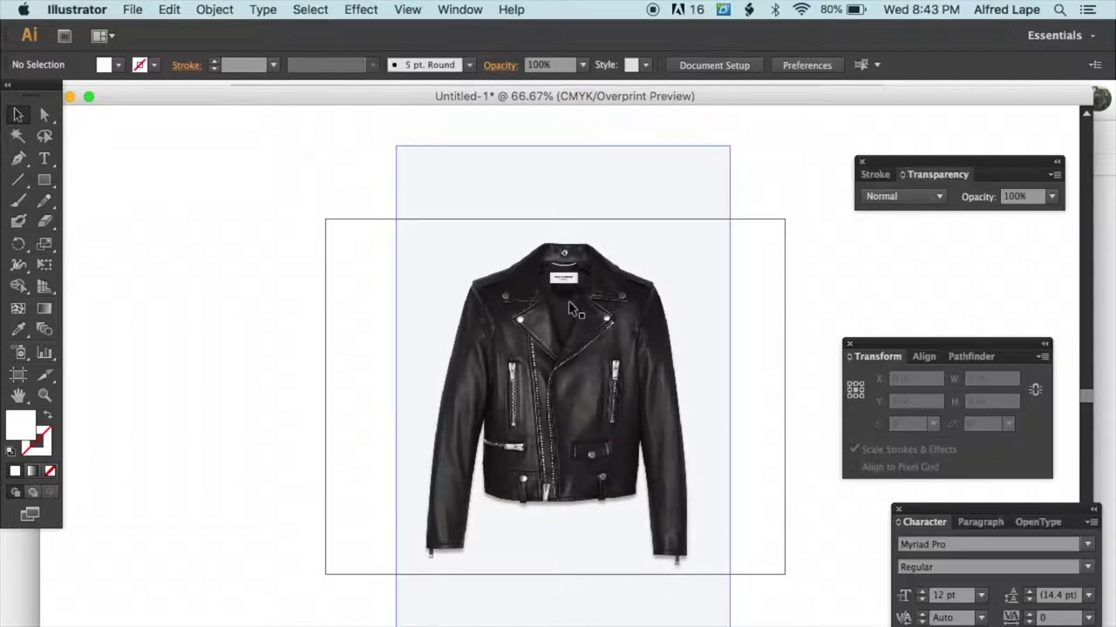
Step: Set the jacket image's opacity to 50%
click(542, 317)
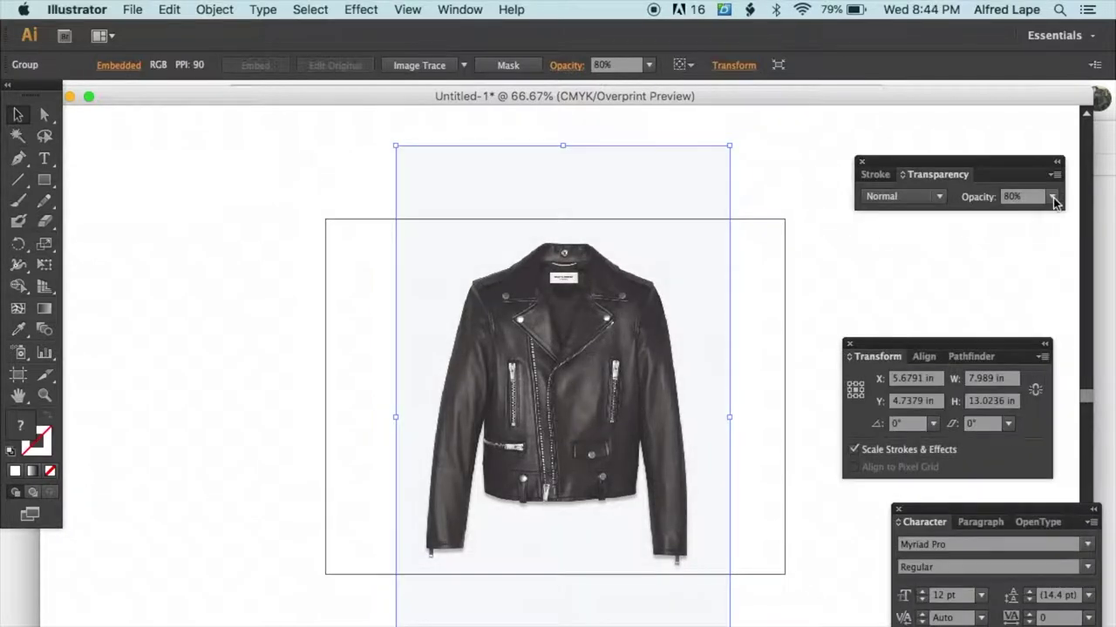
click(1051, 197)
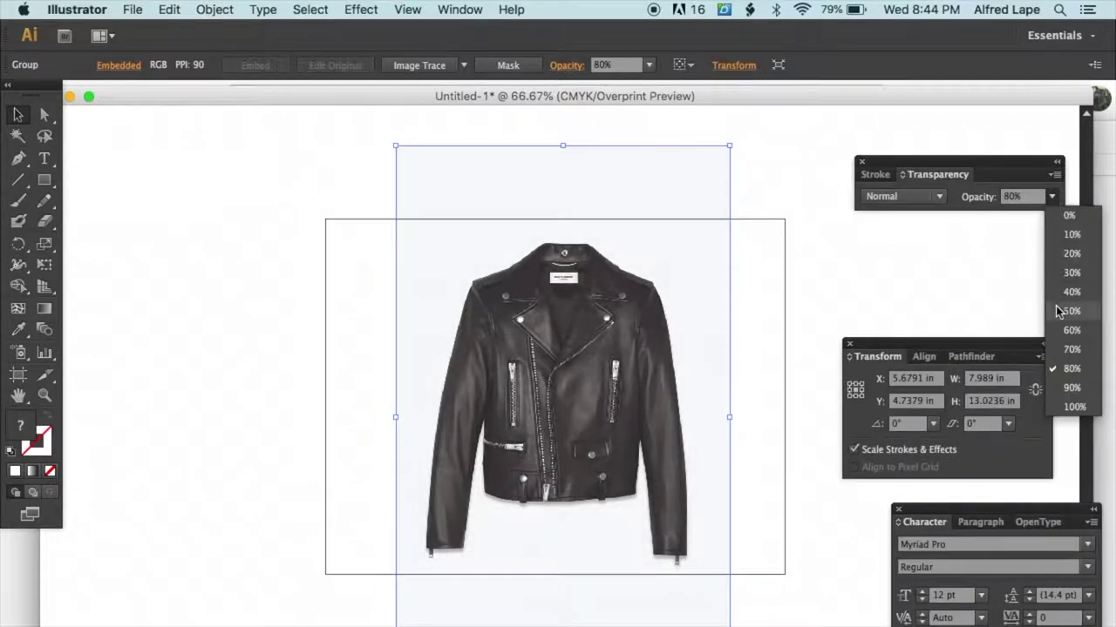
click(1069, 311)
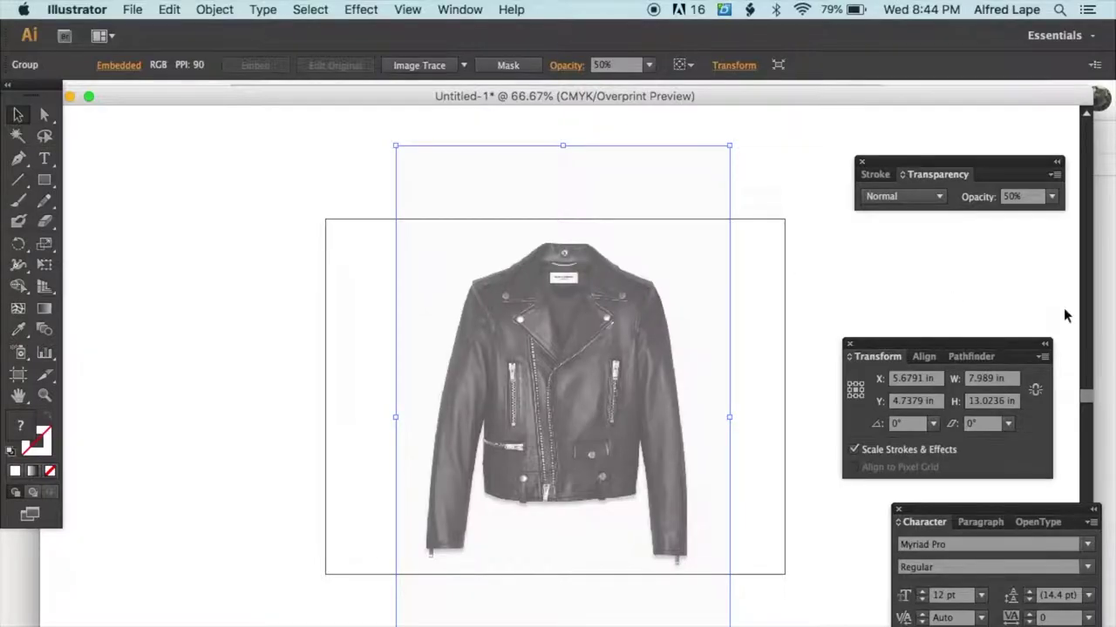
Step: Lock the jacket image's layer and add a new layer above it
key(F7)
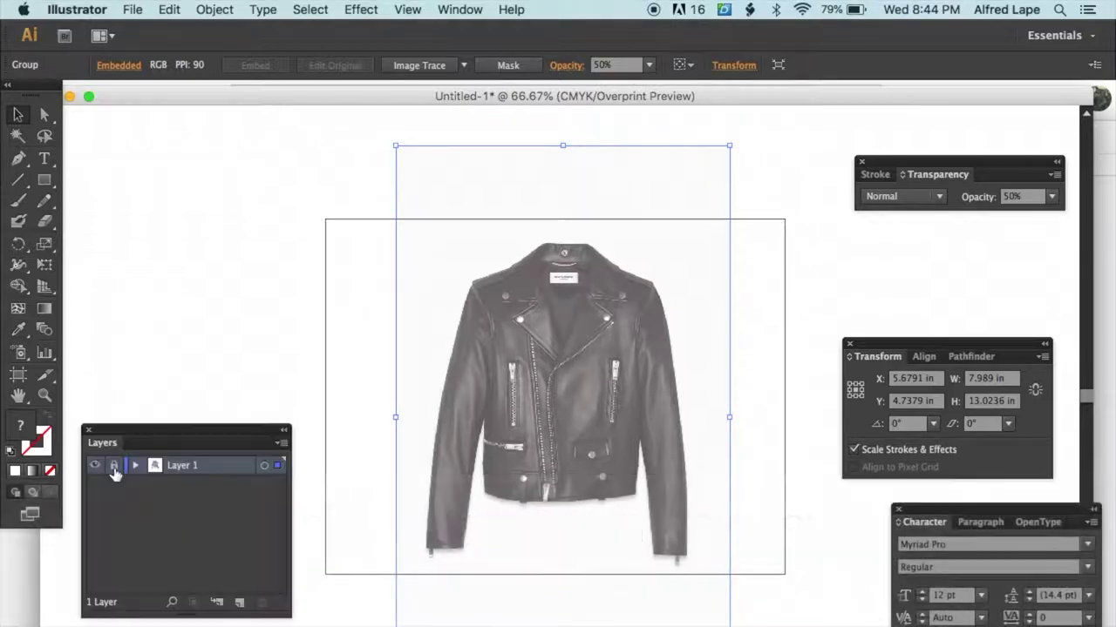
click(114, 467)
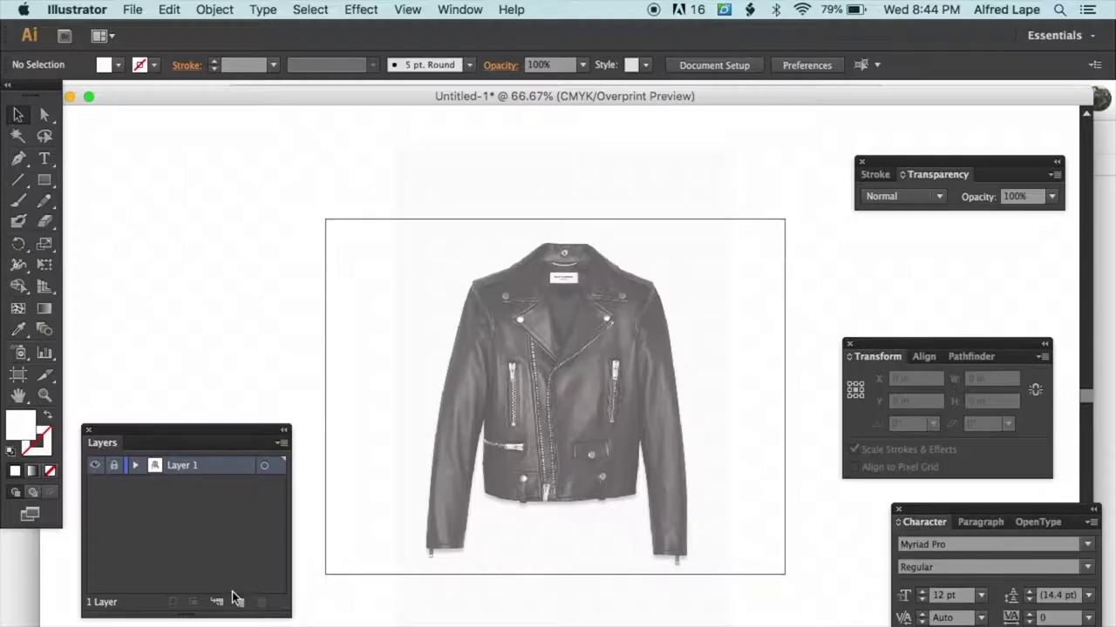
click(240, 603)
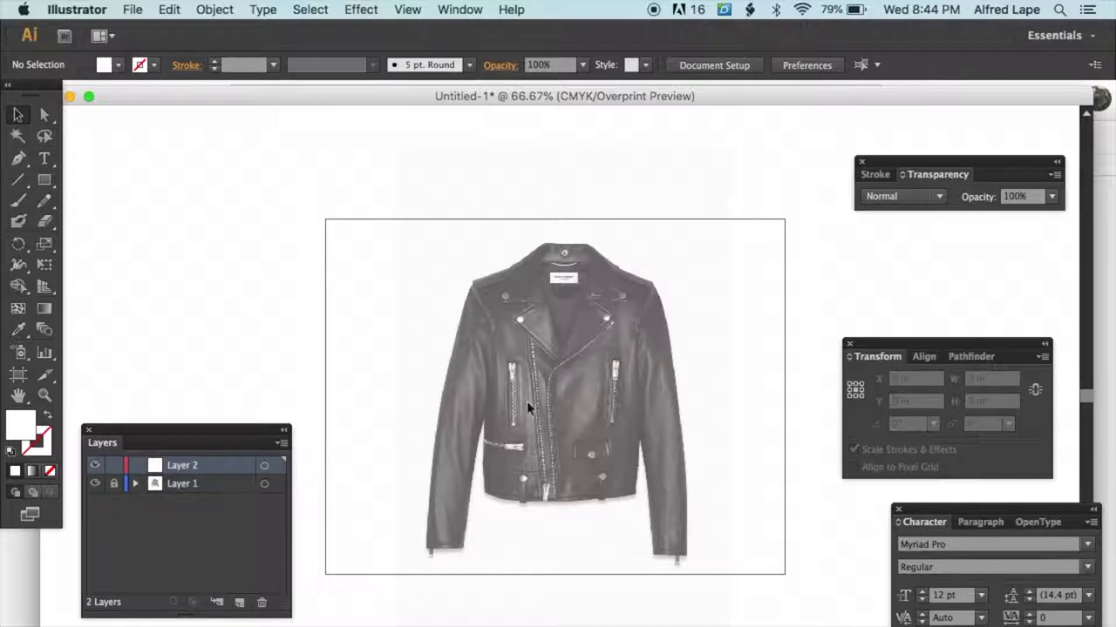
Step: Set the stroke colour to the red swatch and activate the Pen tool for tracing
key(super+equal)
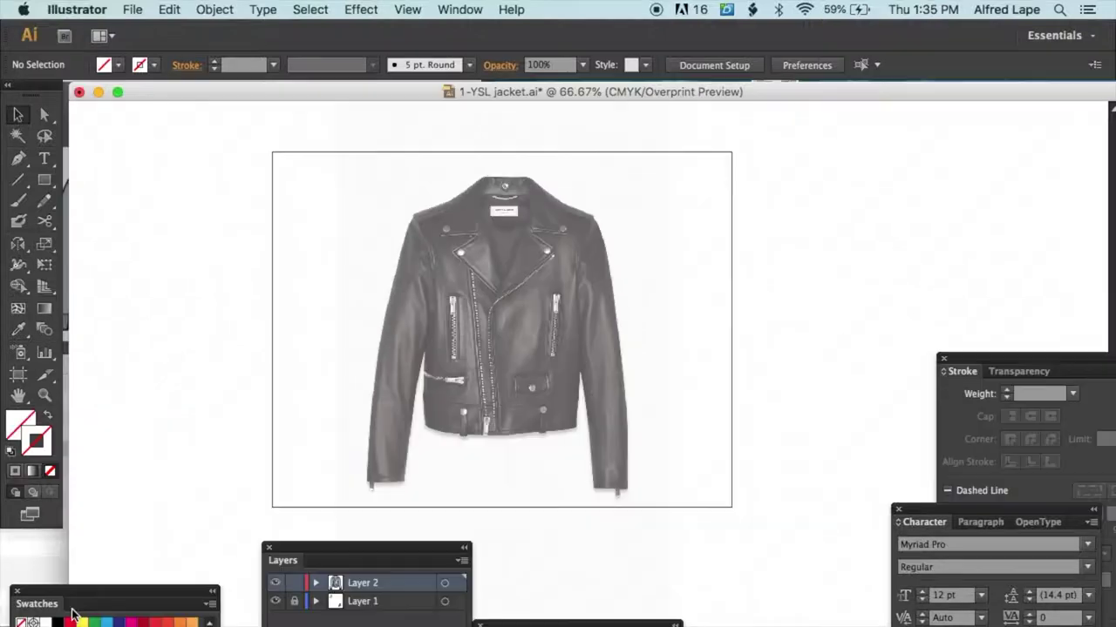
click(69, 623)
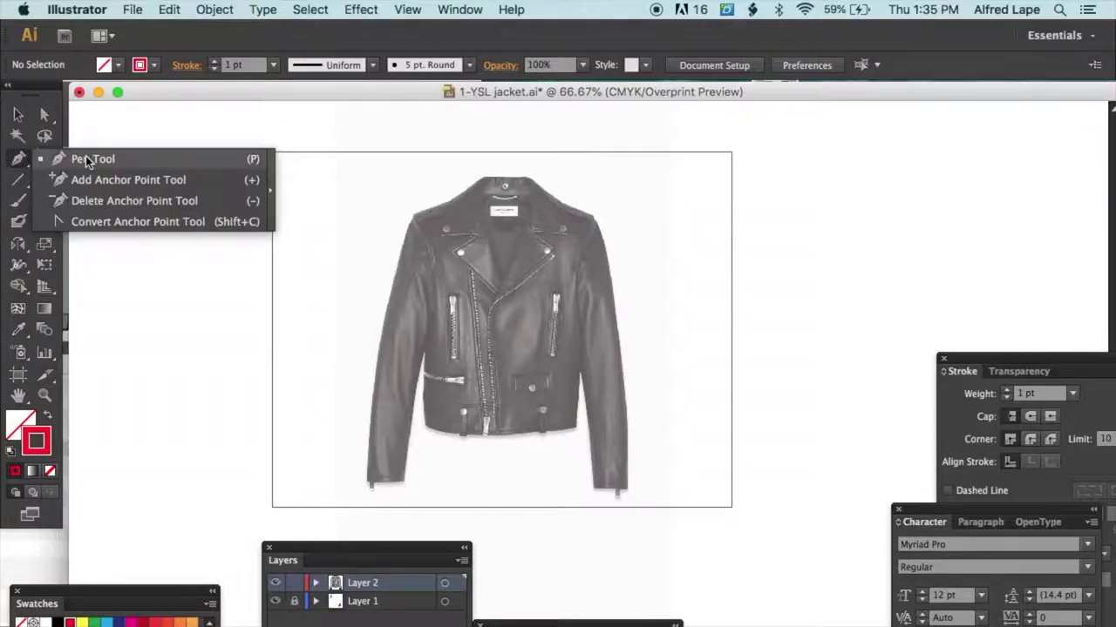
click(88, 162)
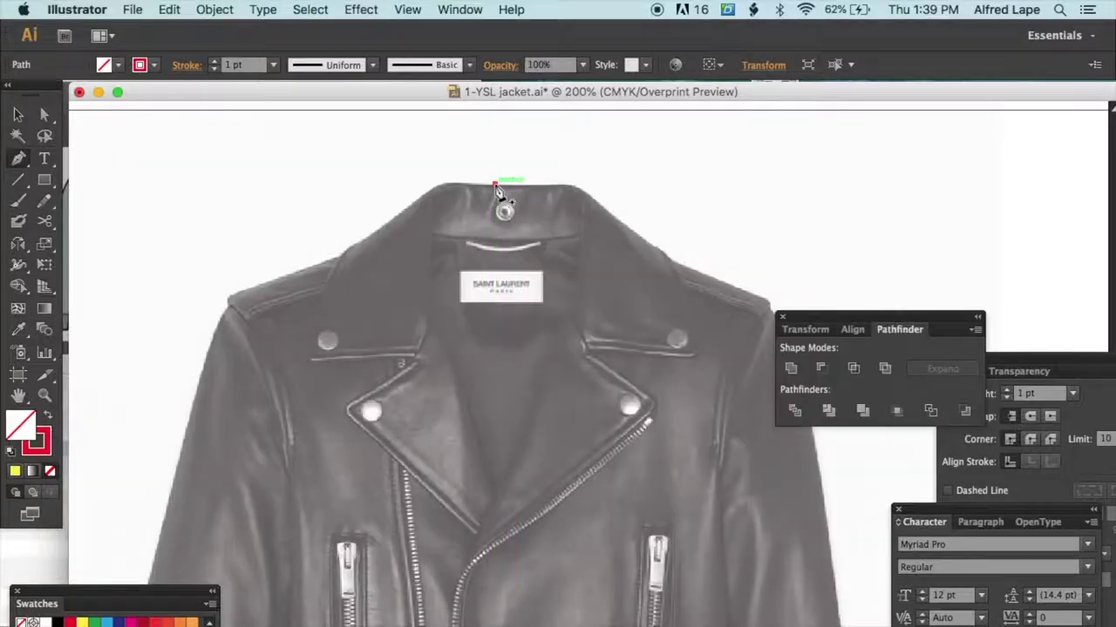
Step: Trace the jacket's centre front from the collar down past the lapels, adding a curved anchor where the zipper bends
click(493, 499)
scroll(493, 453, down, 5)
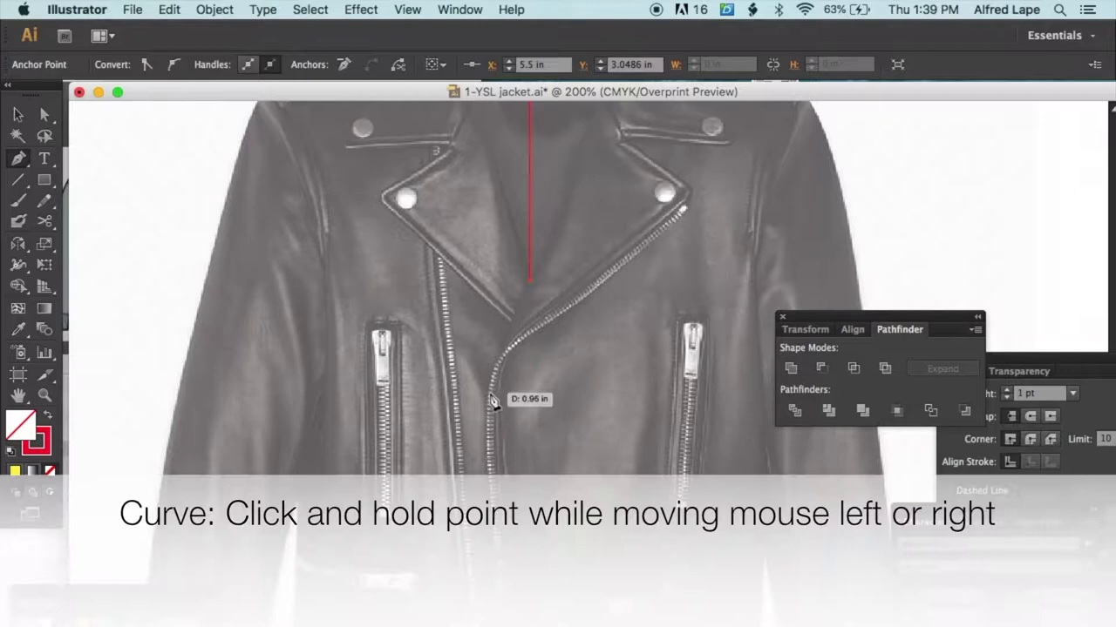
drag(503, 373, 499, 433)
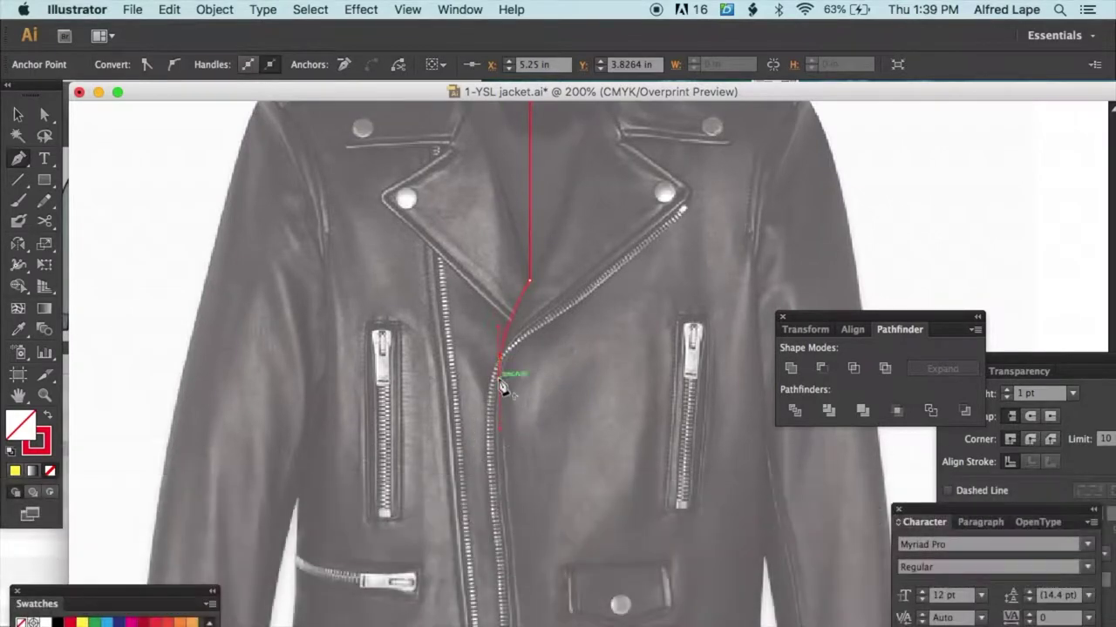
Step: Continue the path down the front opening, along the hem, and up the side edge to the underarm
scroll(498, 380, down, 5)
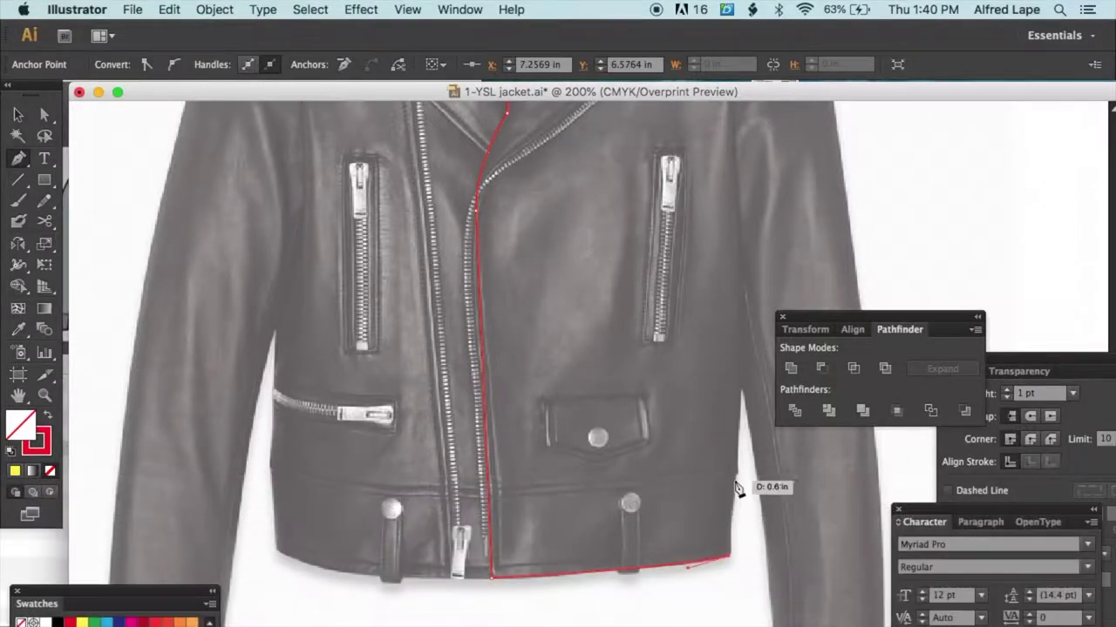
scroll(736, 486, up, 2)
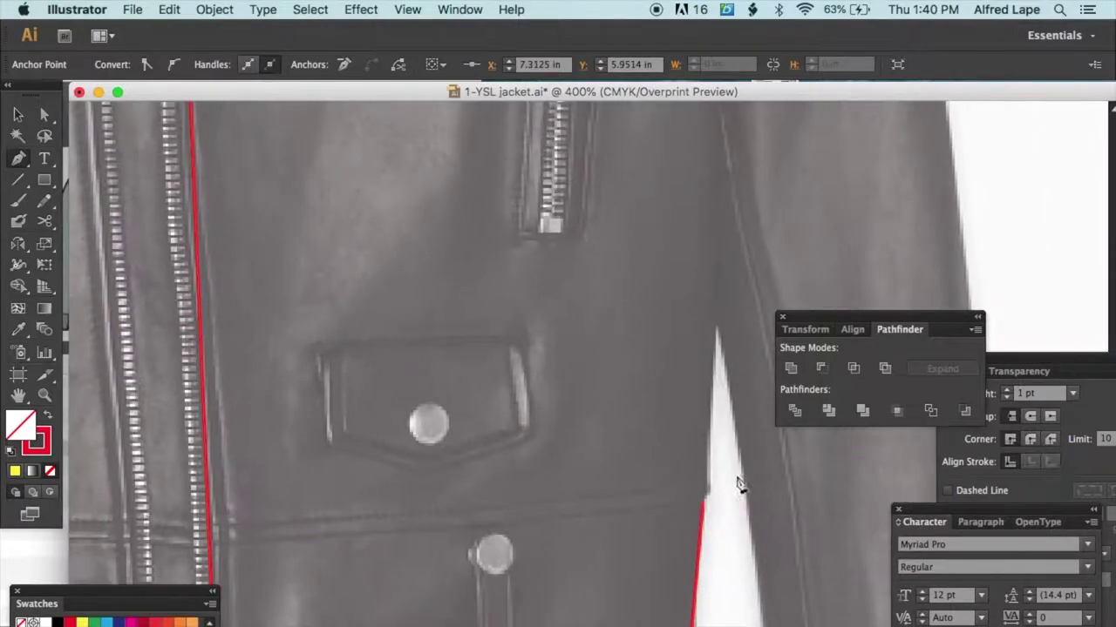
click(719, 324)
Step: Extend the path from the underarm down the inner sleeve edge and across the cuff to its outer corner
scroll(744, 389, down, 5)
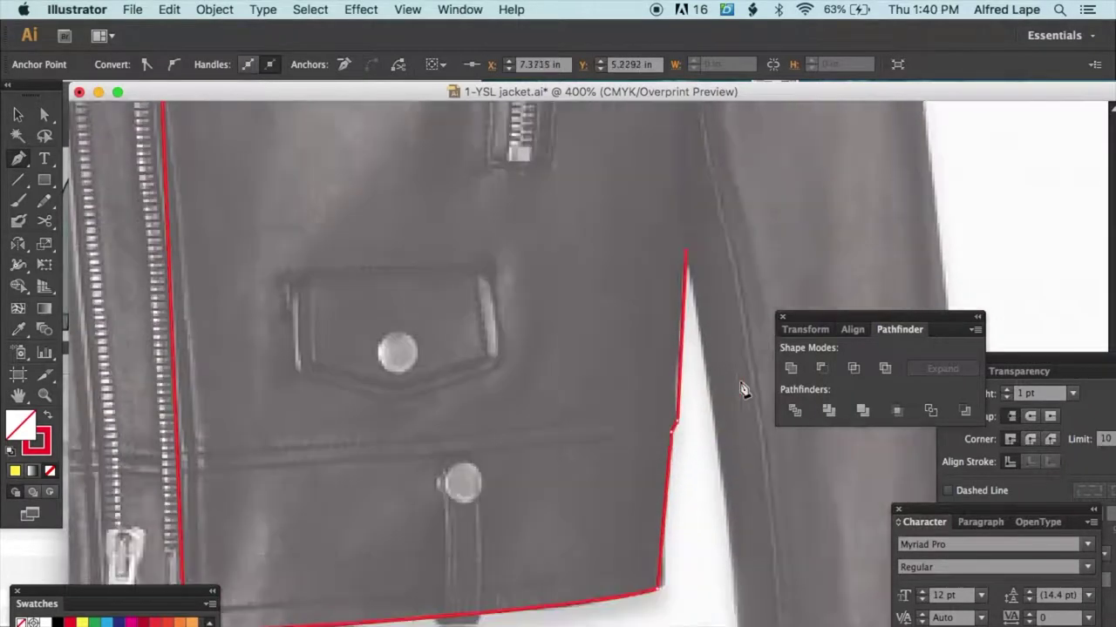
key(super+minus)
scroll(745, 389, right, 1)
scroll(619, 571, down, 1)
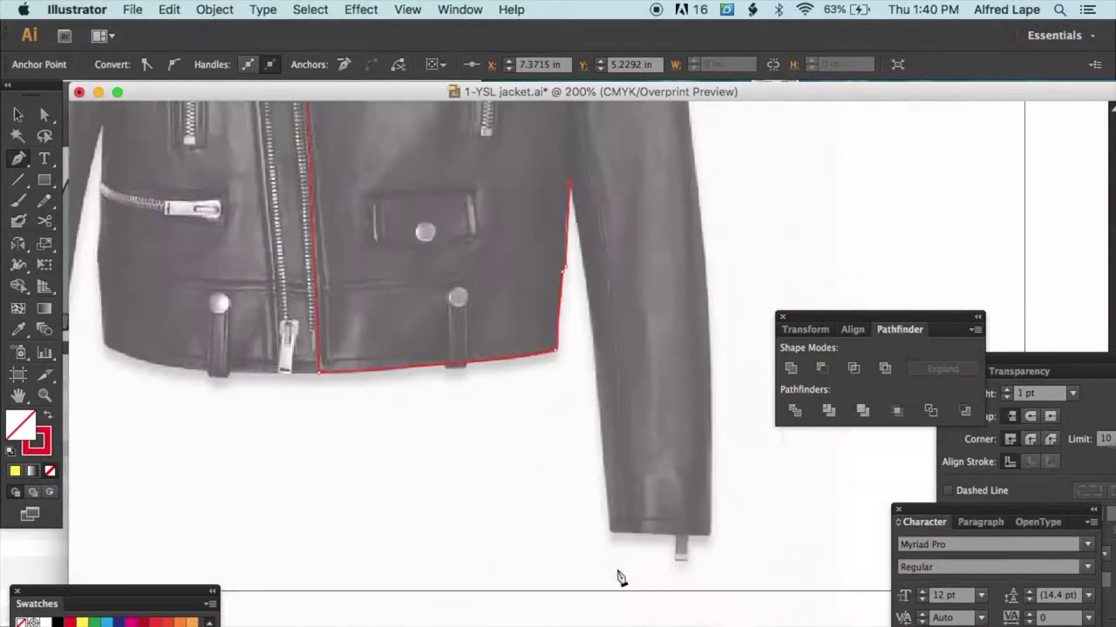
scroll(612, 539, down, 1)
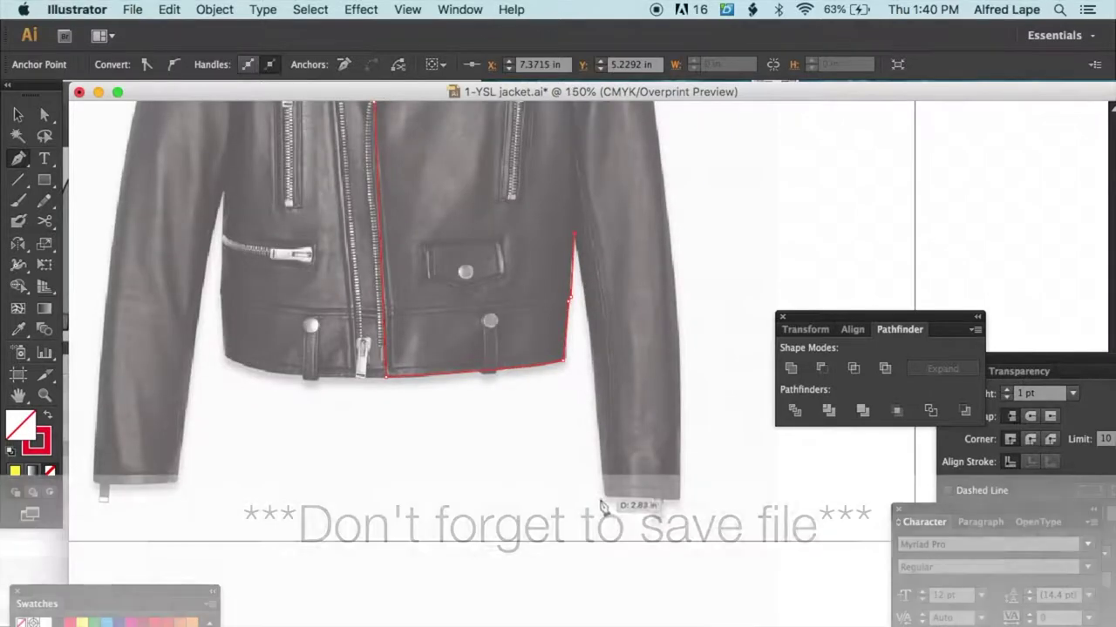
click(601, 562)
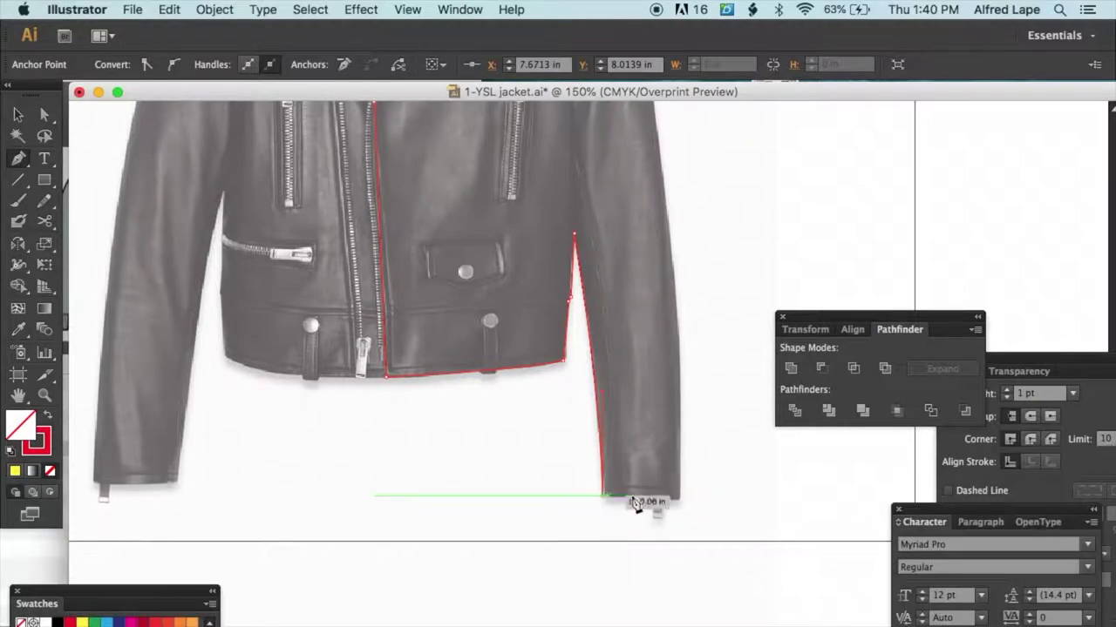
drag(680, 501, 695, 507)
click(679, 502)
Step: Continue the path up the outer sleeve edge with curved anchors, ending at the shoulder point
drag(669, 239, 650, 123)
scroll(747, 239, up, 4)
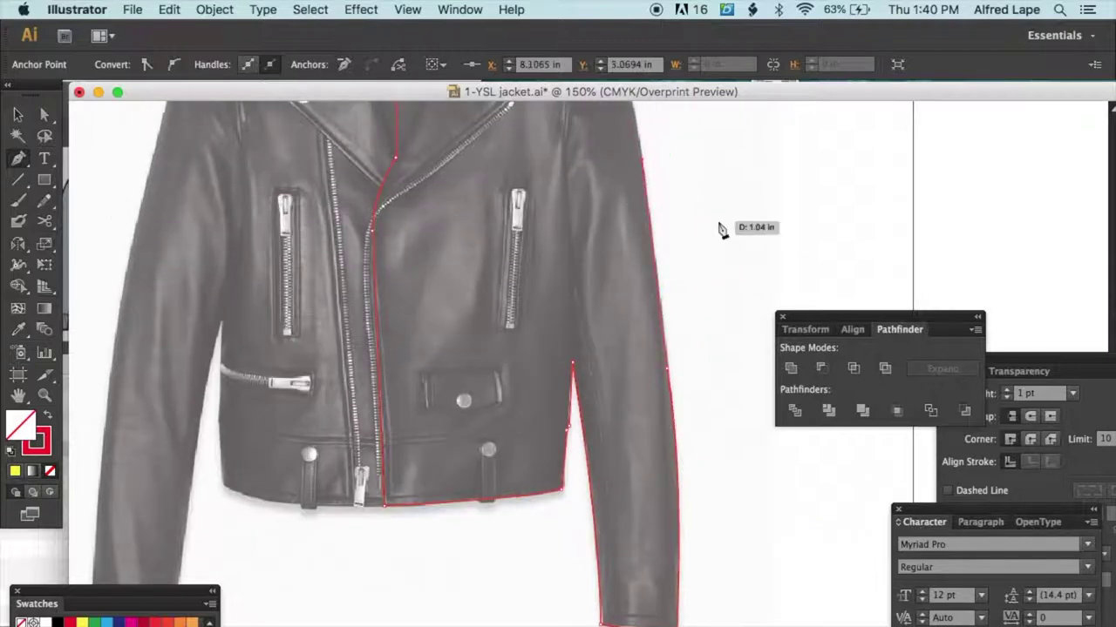
scroll(723, 229, up, 4)
mouse_move(617, 200)
mouse_down()
mouse_move(585, 169)
mouse_move(617, 205)
mouse_up()
click(617, 200)
scroll(617, 207, up, 4)
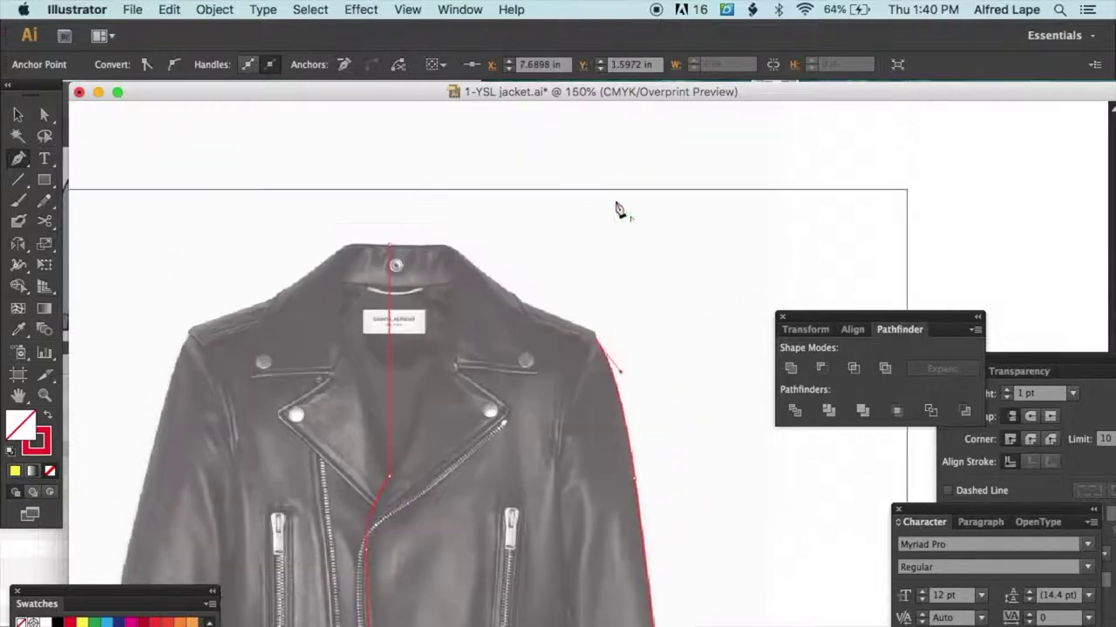
Step: Extend the jacket outline from the shoulder point along the shoulder seam to the collar's outer edge
key(super+plus)
key(super+plus)
key(super+plus)
click(609, 237)
click(417, 157)
scroll(419, 160, up, 5)
scroll(418, 160, left, 4)
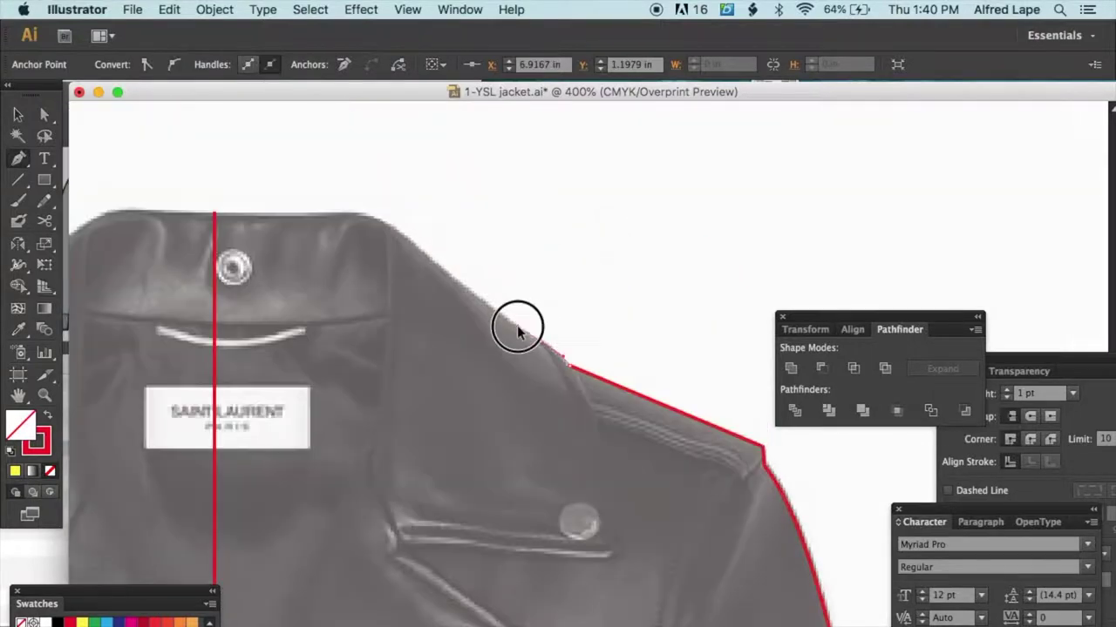
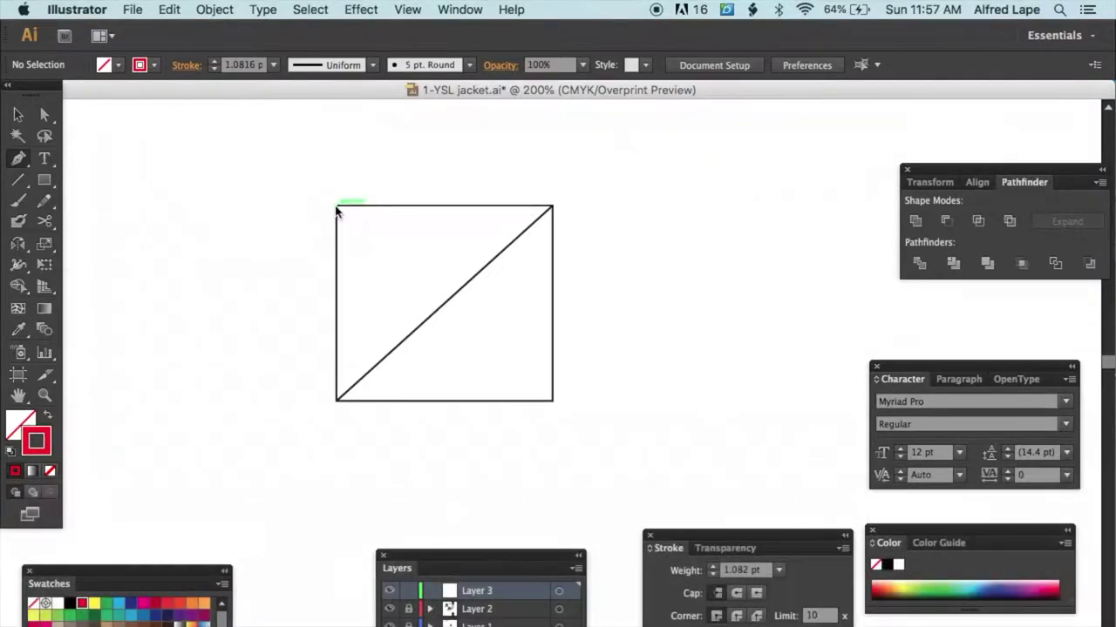
Step: Trace the black practice square with a closed red Pen tool path and deselect it
click(337, 210)
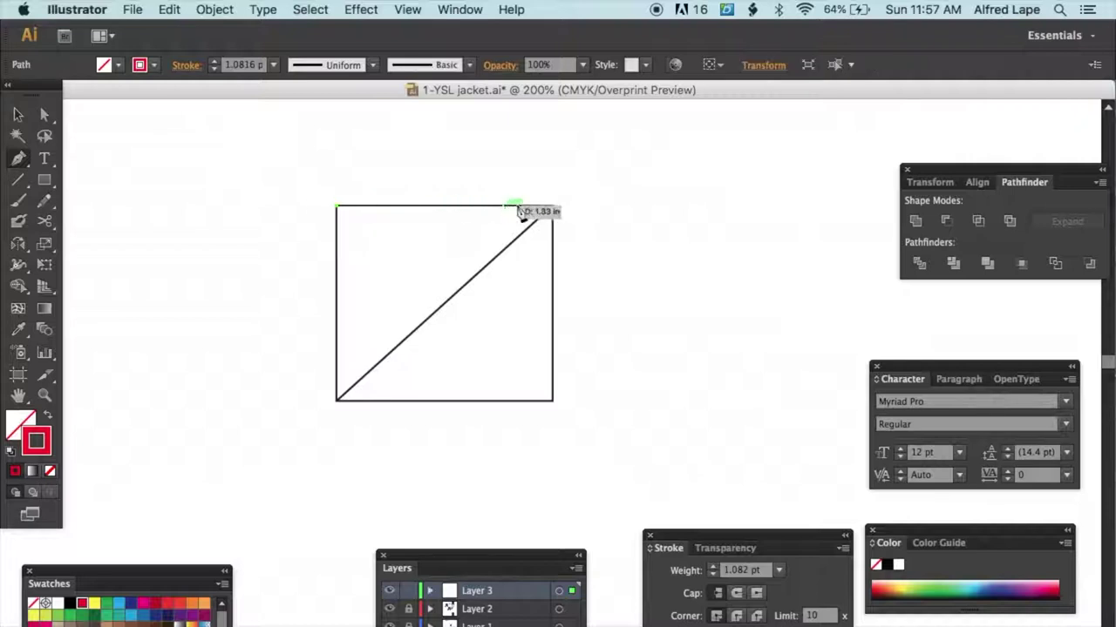
click(552, 209)
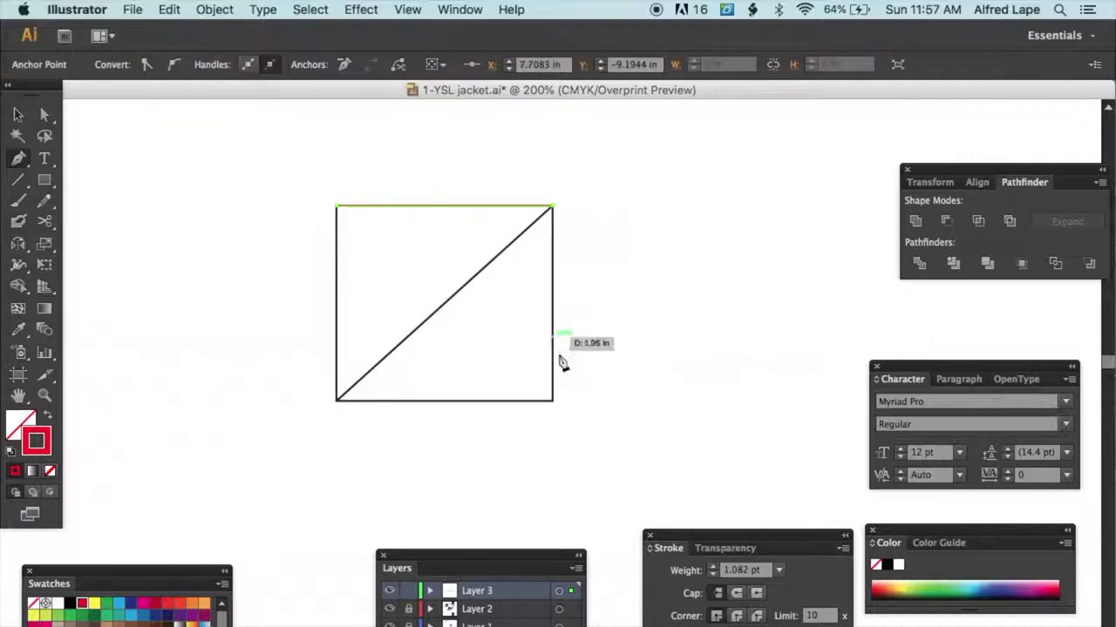
click(552, 402)
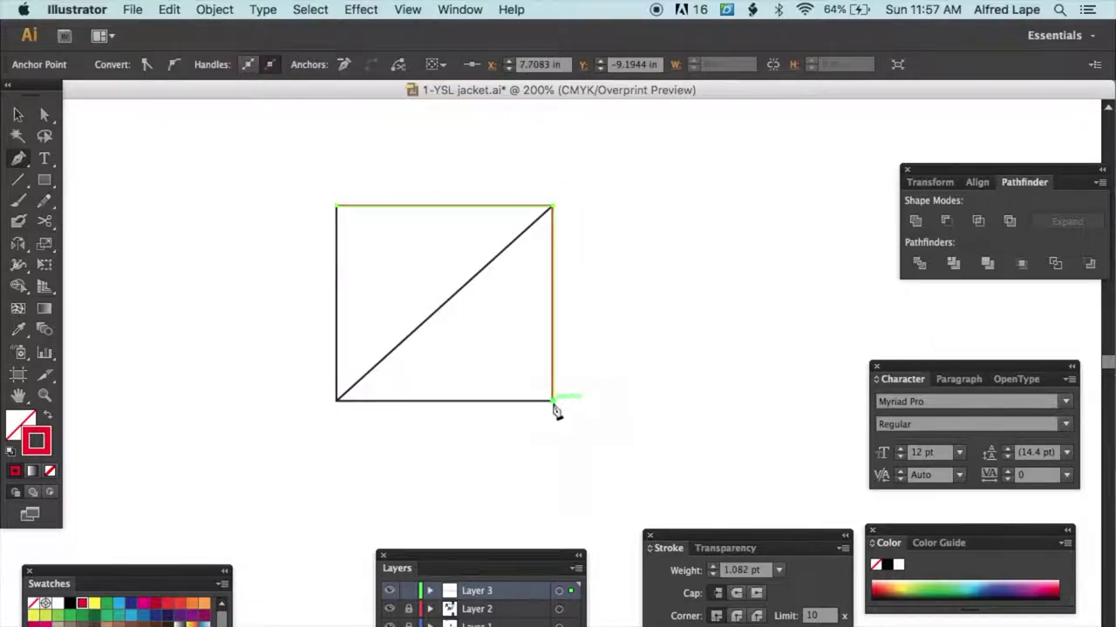
click(338, 402)
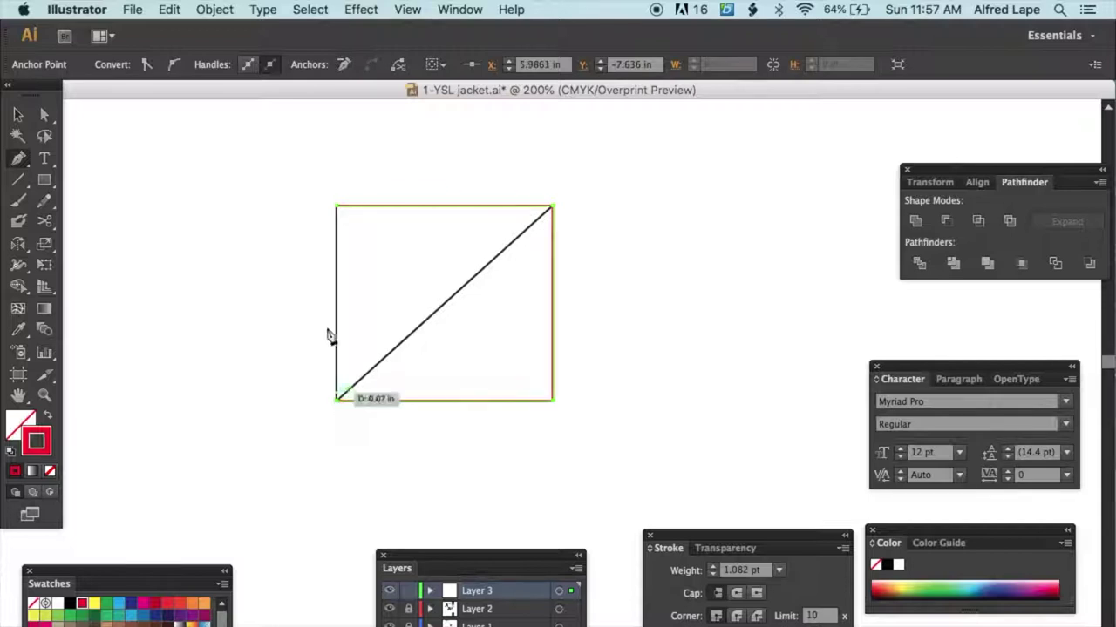
click(339, 209)
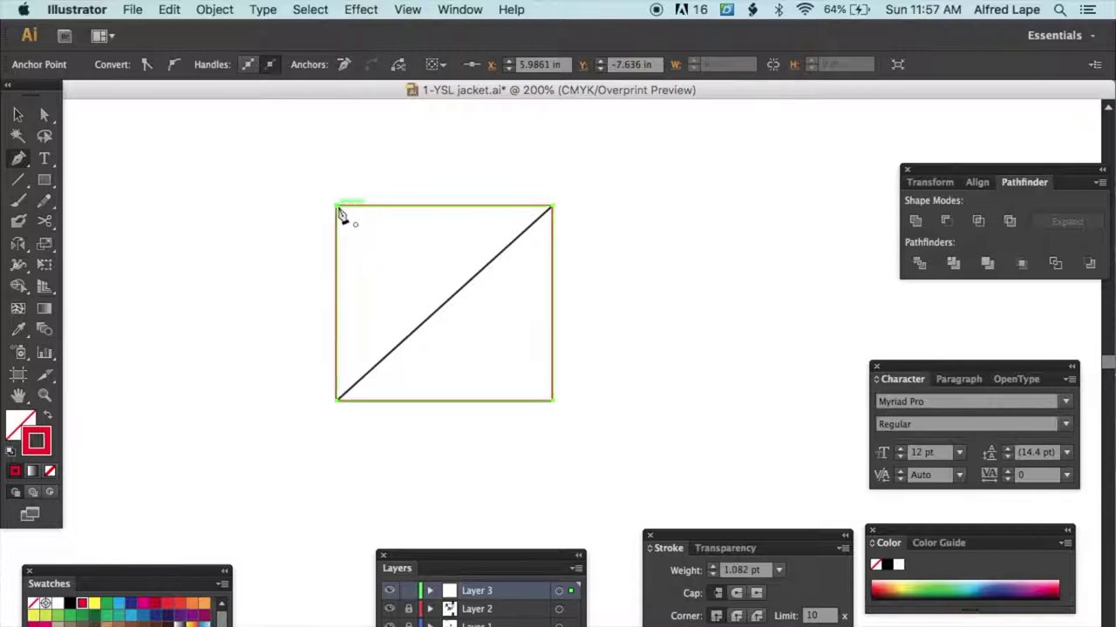
key(a)
click(228, 248)
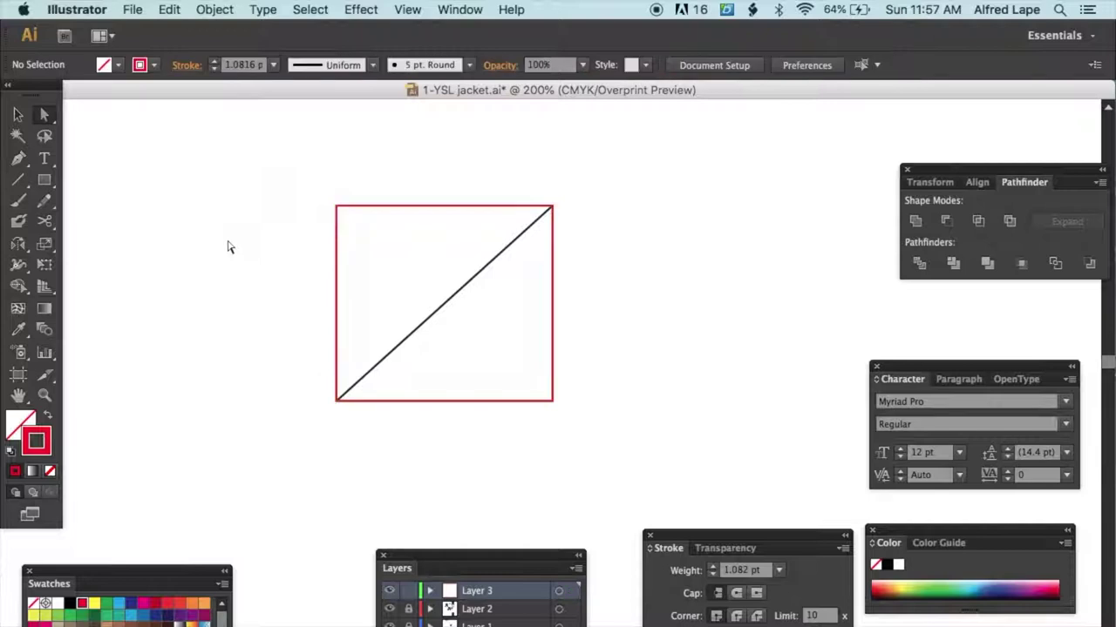
Step: Move the red square off the black guide square and undo the move
key(v)
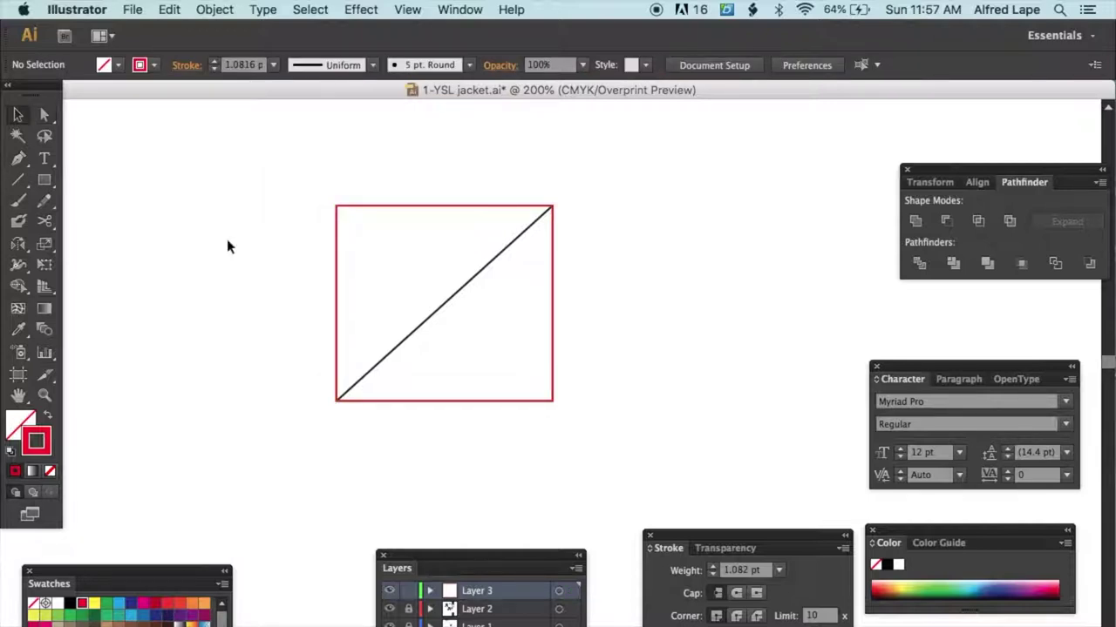
click(339, 237)
drag(339, 234, 586, 223)
click(533, 150)
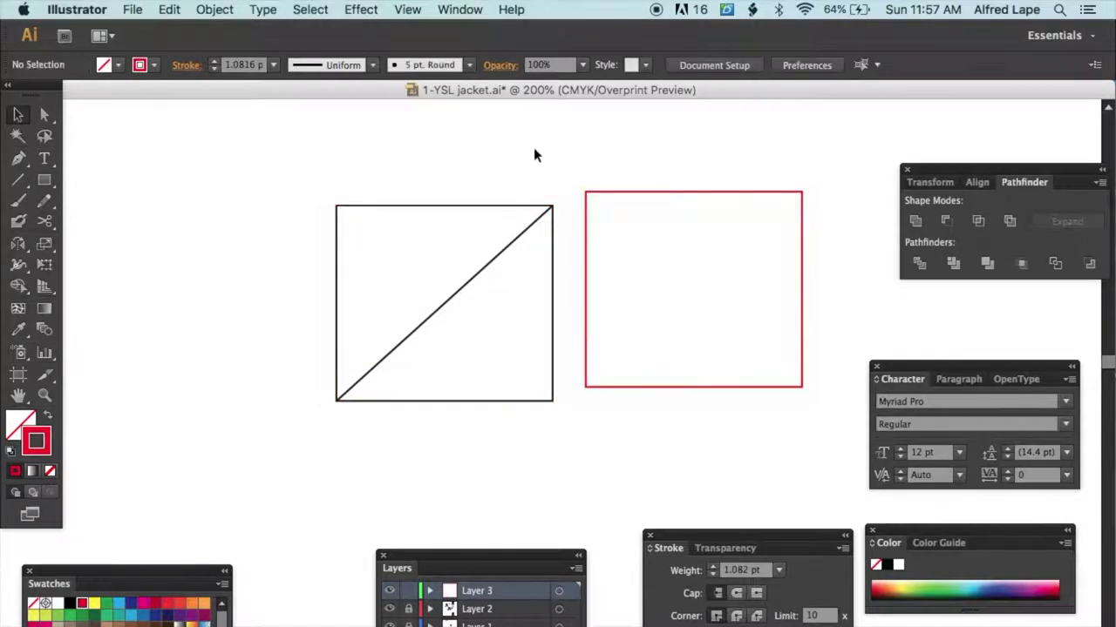
key(super+z)
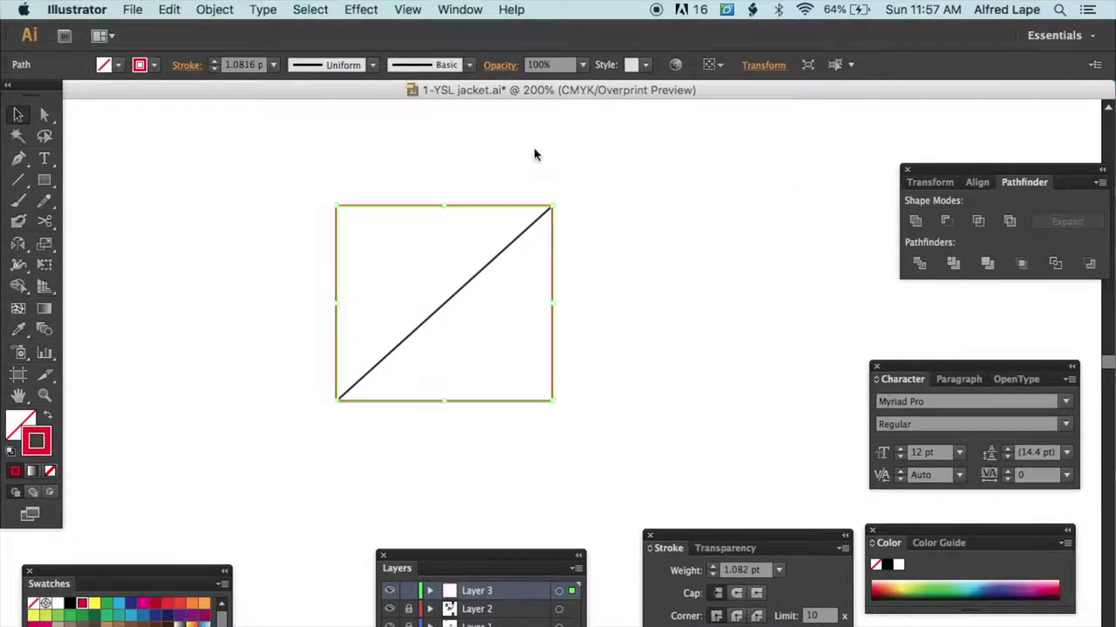
Step: Draw a closed four-point Pen shape along the square's diagonal, overshooting both corners and enclosing the square's upper-left half
key(p)
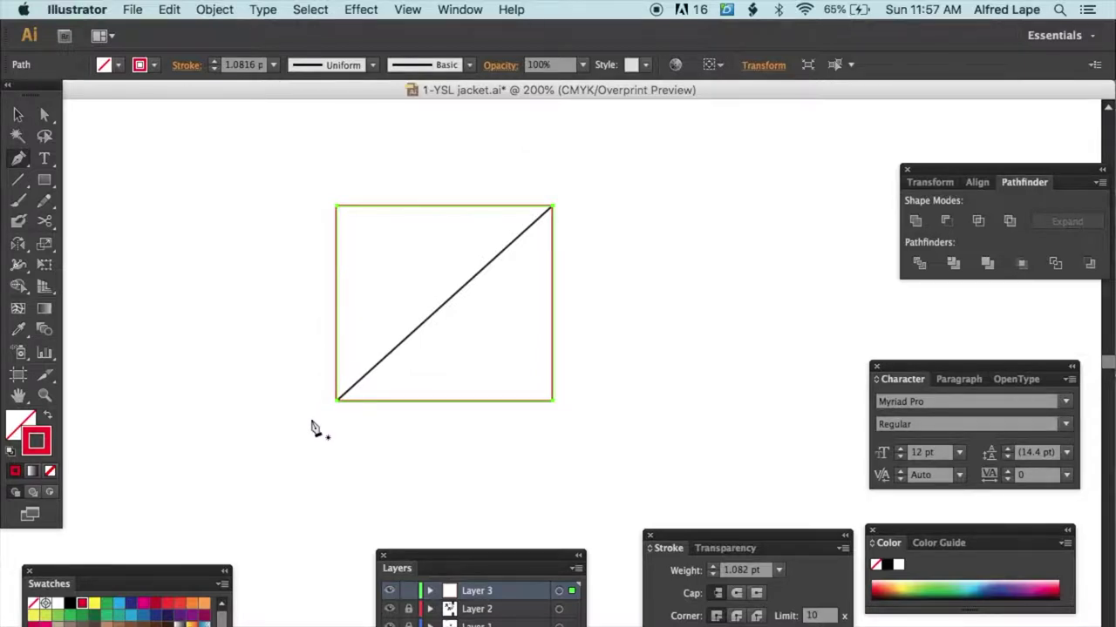
click(316, 421)
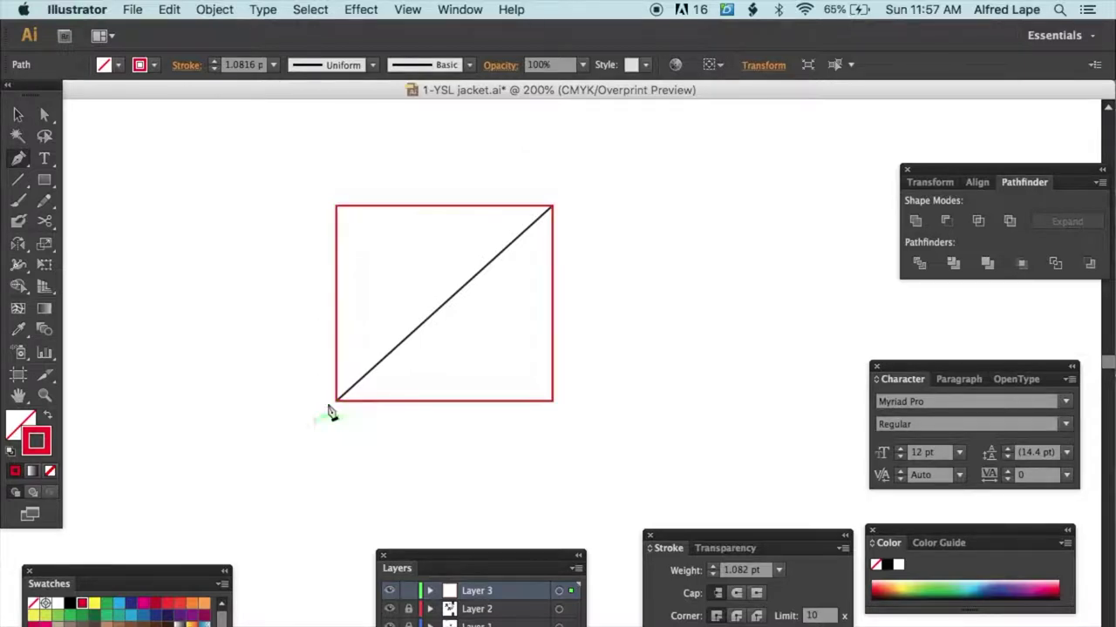
click(570, 189)
click(337, 142)
click(268, 205)
click(314, 420)
key(v)
click(156, 350)
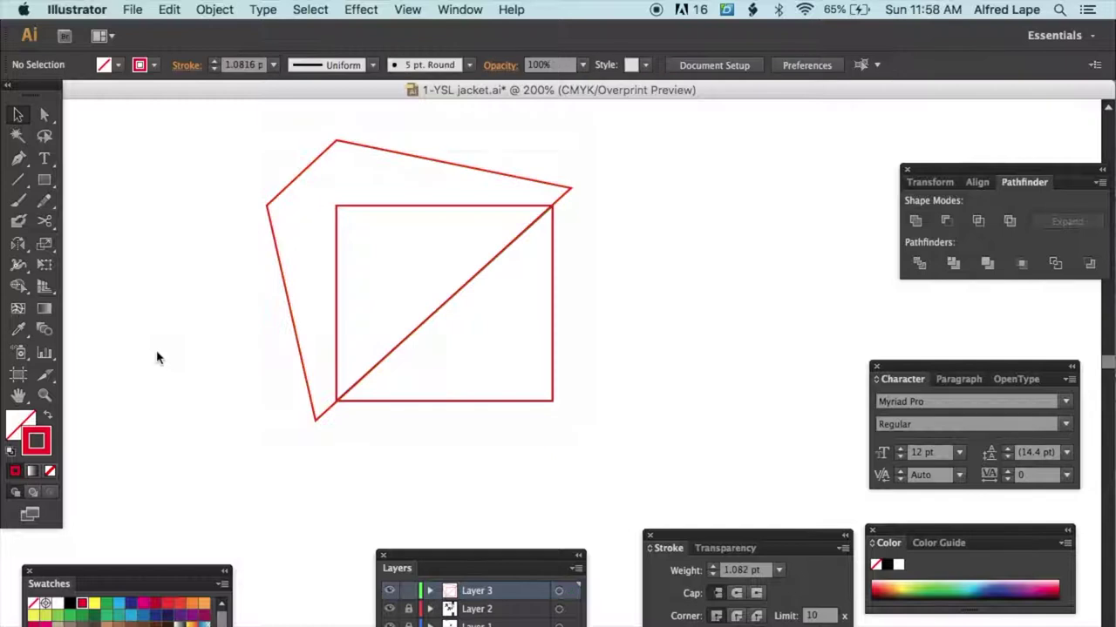
Step: Move the red square and the four-point shape together to the blank area right of the black guide square
drag(283, 273, 668, 309)
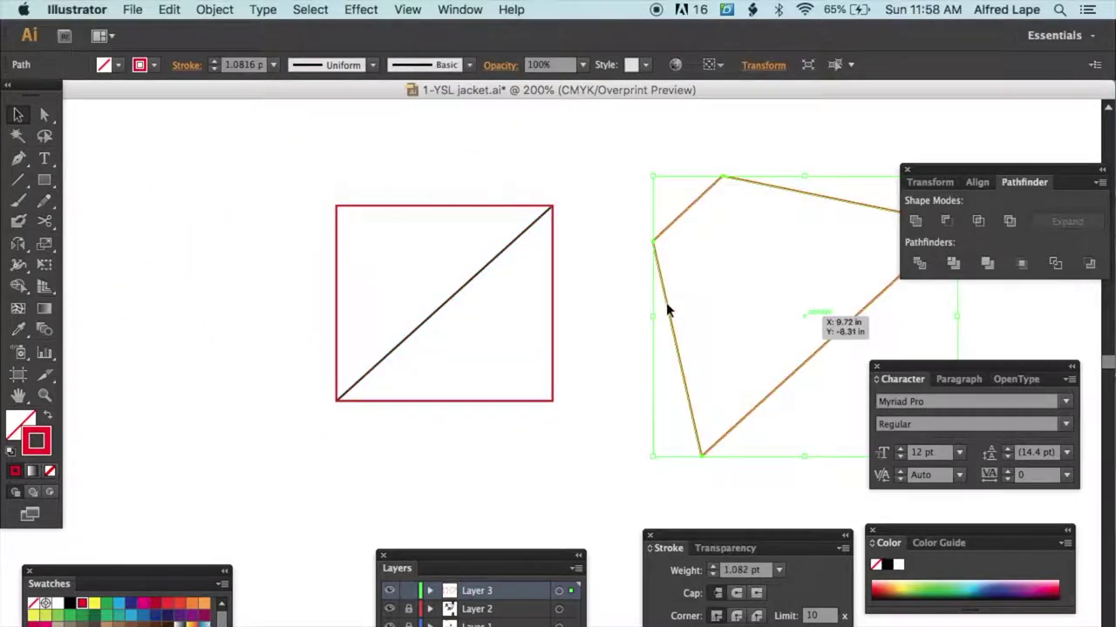
key(super+z)
drag(159, 200, 379, 312)
drag(340, 276, 694, 279)
scroll(578, 174, right, 3)
click(429, 160)
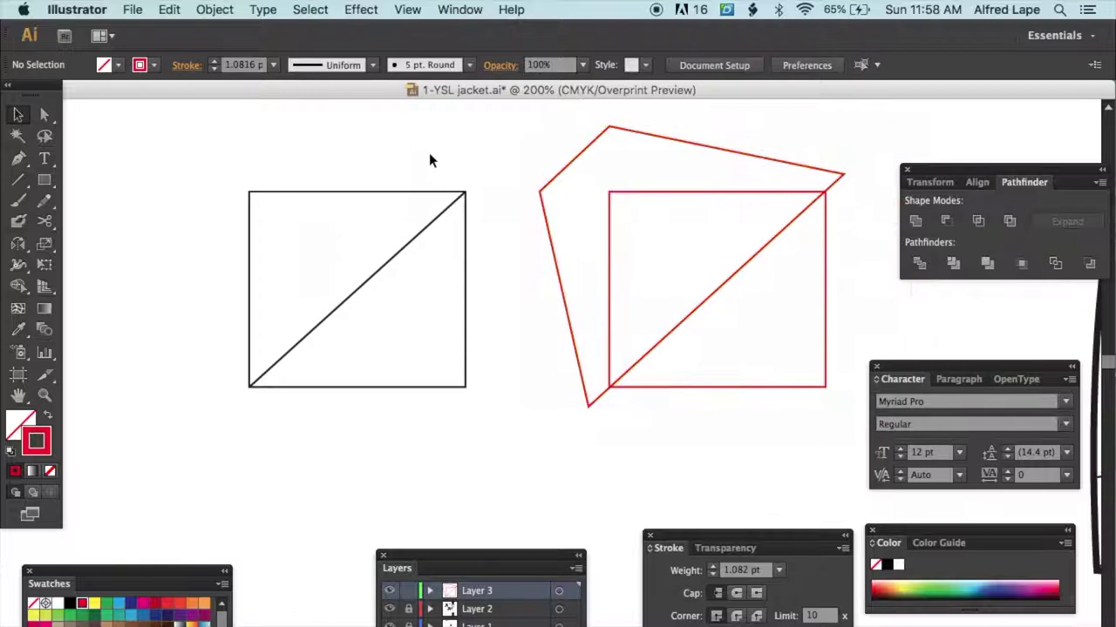
Step: Paste a copy of the red square in front and intersect it with the overlapping four-point shape
scroll(429, 157, right, 2)
scroll(428, 157, up, 1)
click(563, 215)
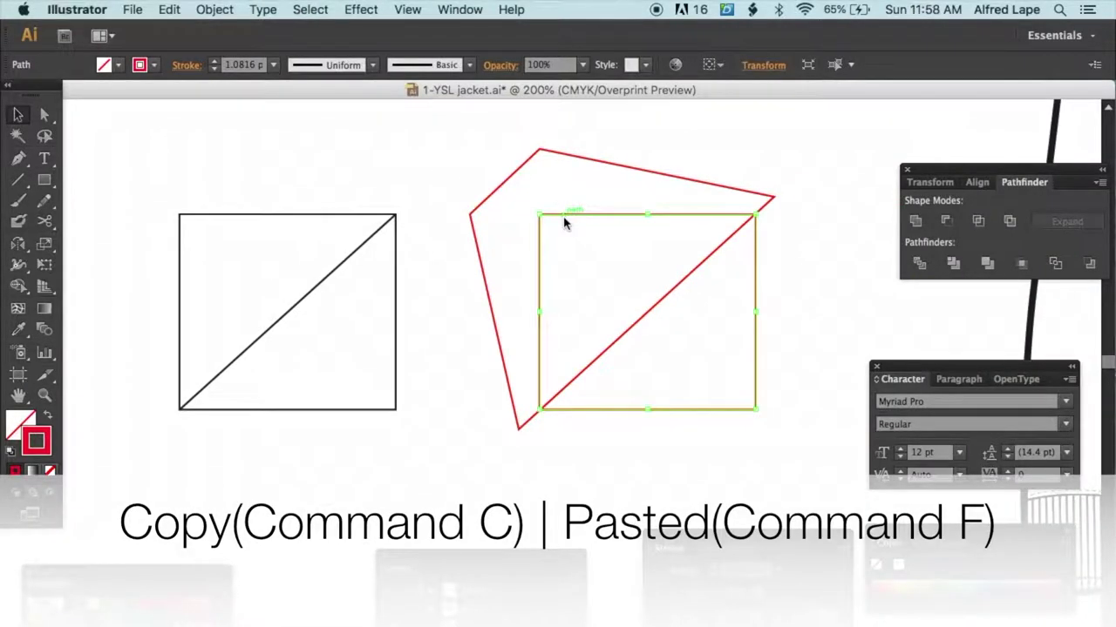
click(167, 9)
click(184, 91)
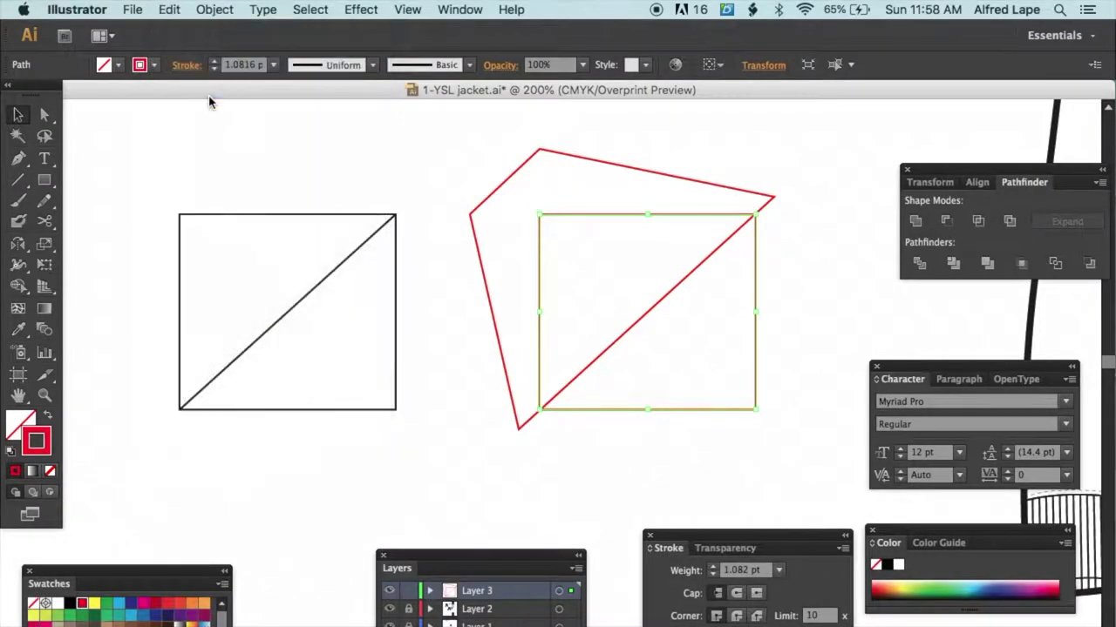
click(174, 8)
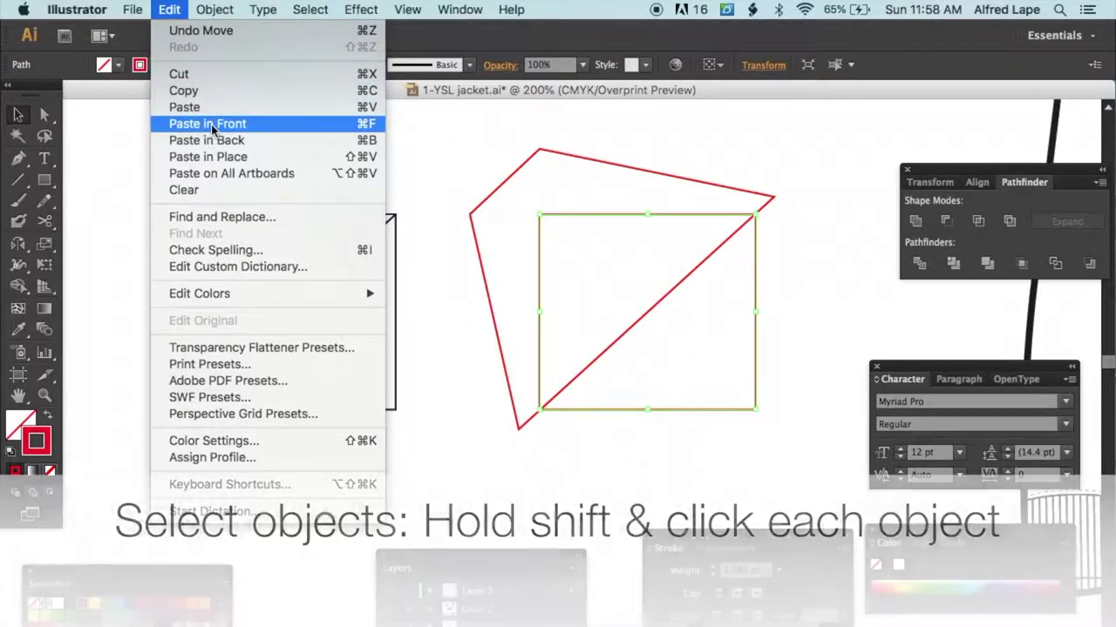
click(211, 124)
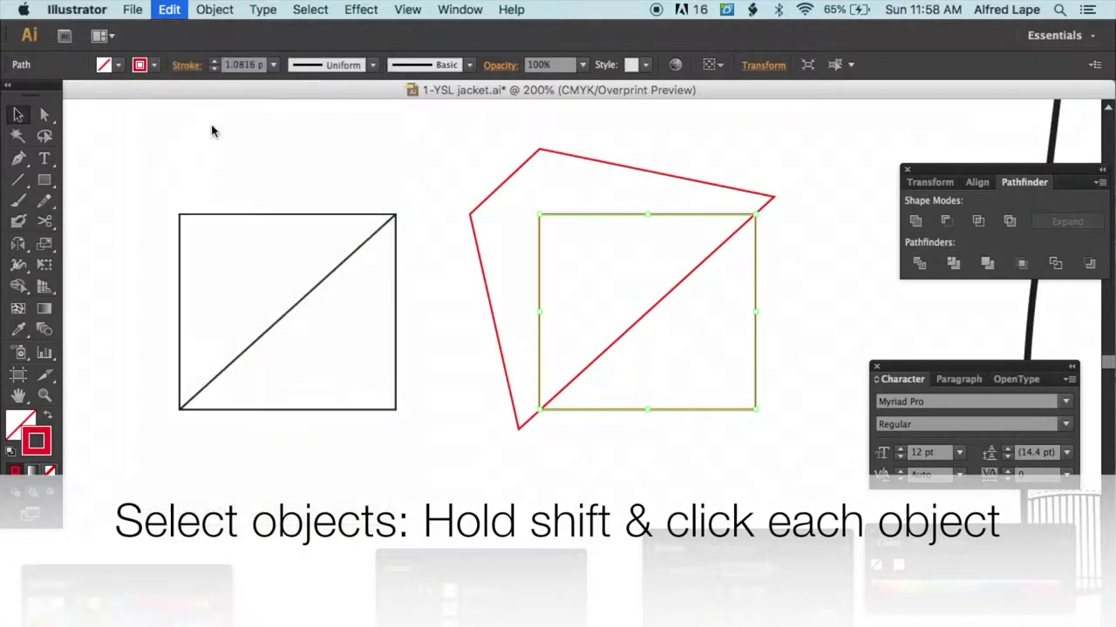
shift+click(635, 172)
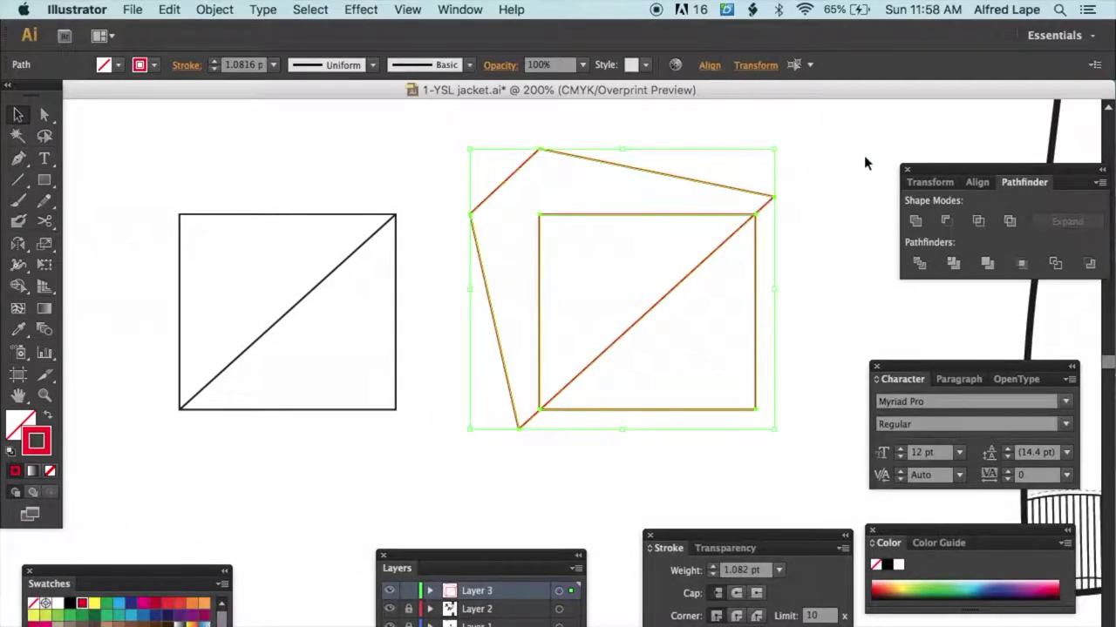
click(979, 222)
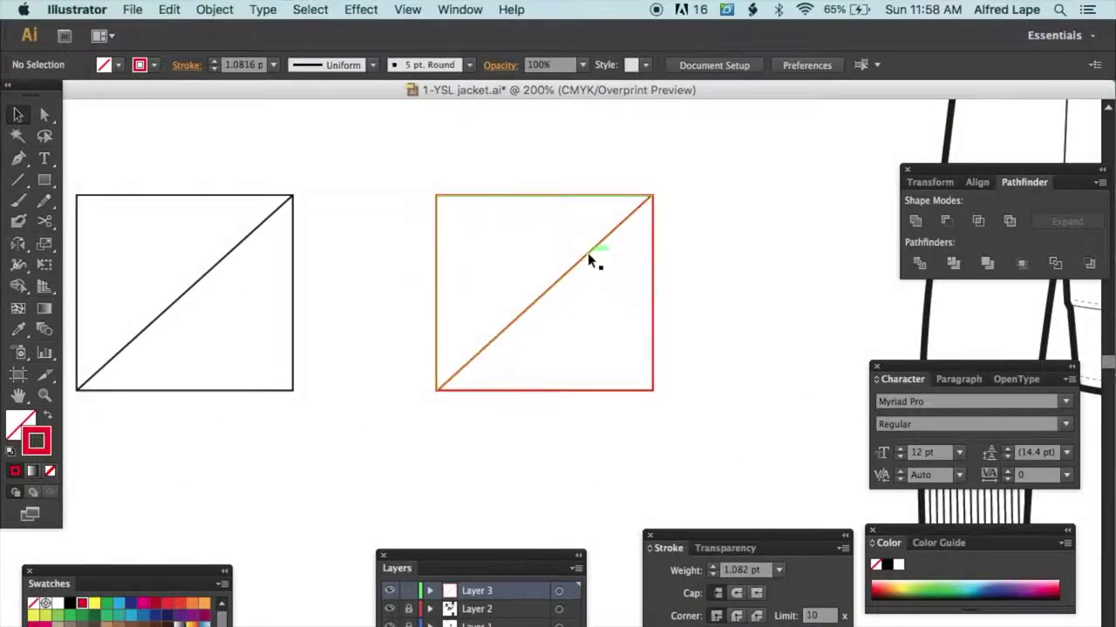
Step: Pull the intersected triangle aside, fill it with CMYK Yellow and place it back over the red square
drag(590, 256, 829, 237)
key(x)
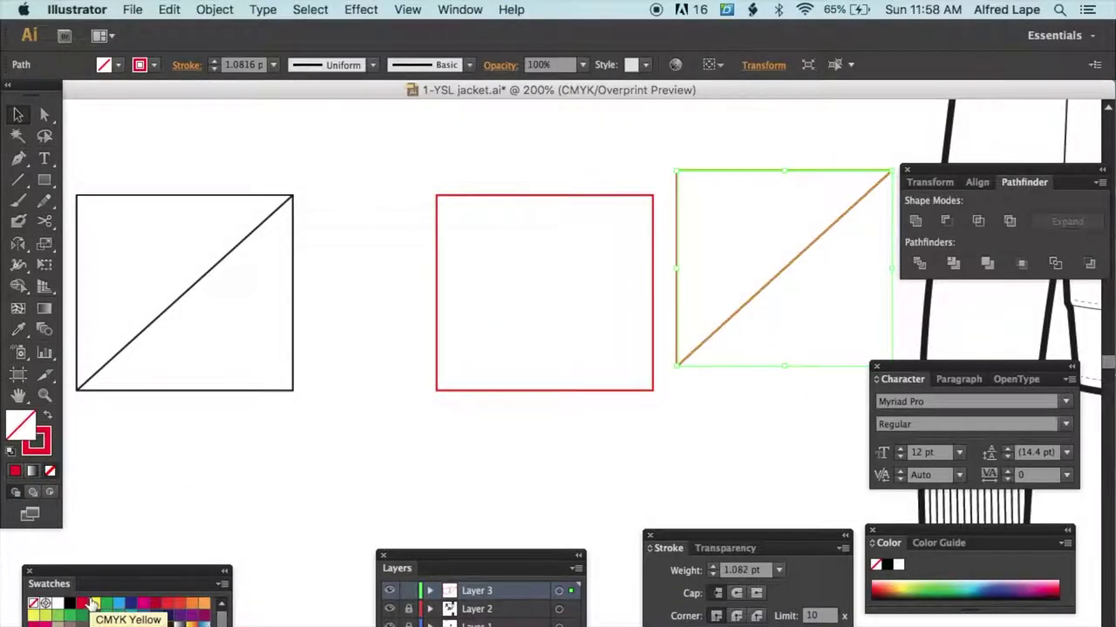
click(94, 604)
drag(727, 209, 487, 233)
click(391, 144)
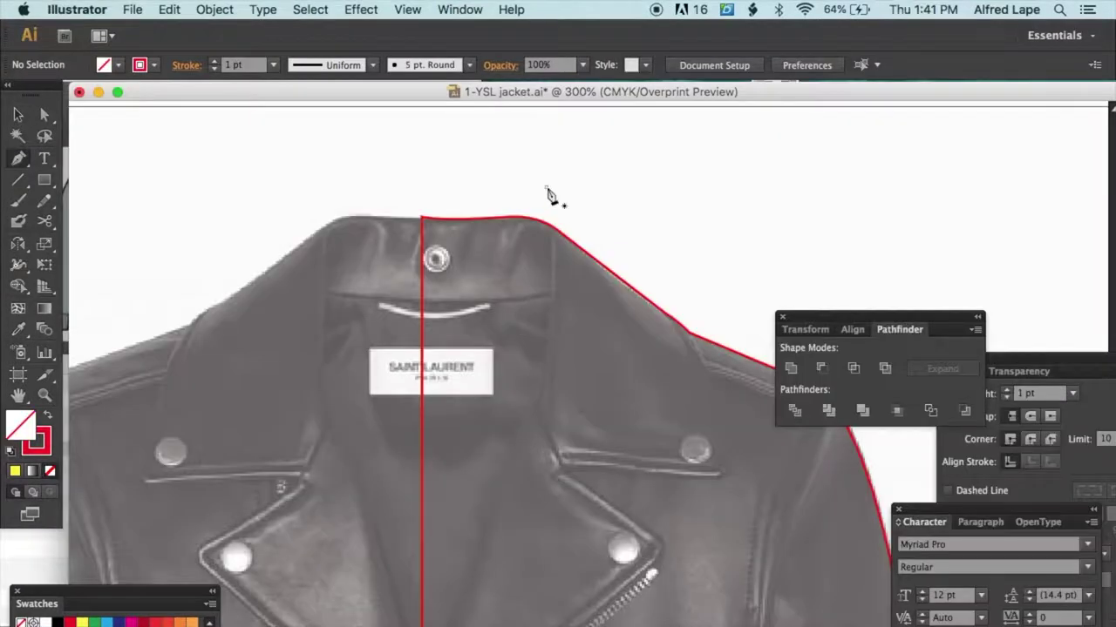
Step: Start a new Pen path above the collar and trace the lapel's roll line down to the centre front with curved anchors
click(548, 190)
scroll(551, 428, down, 3)
drag(512, 402, 427, 597)
click(512, 403)
scroll(465, 431, down, 5)
key(super+minus)
key(super+minus)
key(super+plus)
drag(514, 334, 533, 333)
key(super+plus)
key(super+plus)
scroll(528, 332, up, 4)
drag(449, 468, 430, 512)
click(451, 468)
Step: Extend the lapel path past the jacket's front edge and curve it back onto the diagonal zipper edge
scroll(440, 488, down, 1)
click(380, 539)
scroll(380, 540, down, 3)
click(353, 558)
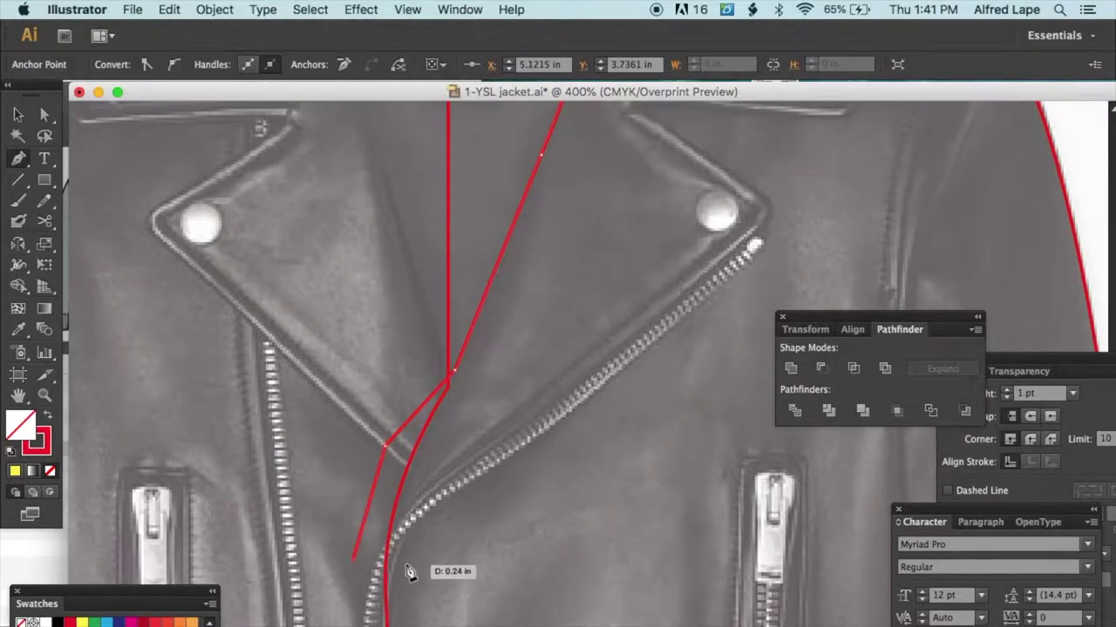
click(353, 599)
drag(438, 490, 475, 461)
click(448, 481)
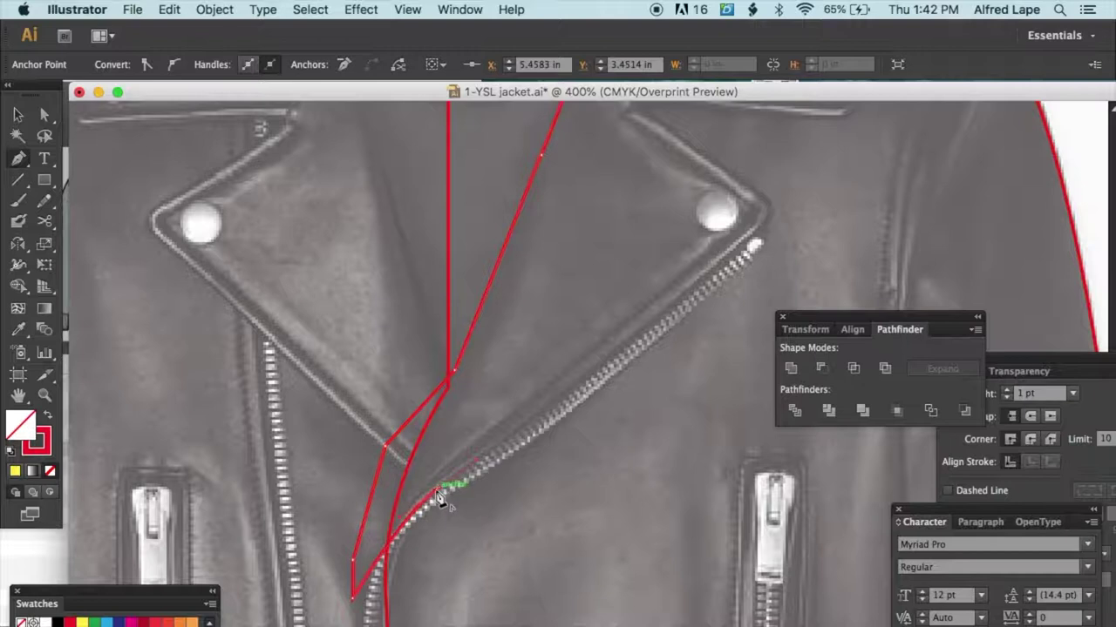
Step: Trace the lapel's lower edge up around its rounded tip and on to the collar notch
click(757, 232)
scroll(750, 235, up, 5)
scroll(750, 236, right, 2)
mouse_move(695, 384)
mouse_down()
mouse_move(677, 359)
mouse_move(677, 372)
mouse_up()
click(695, 384)
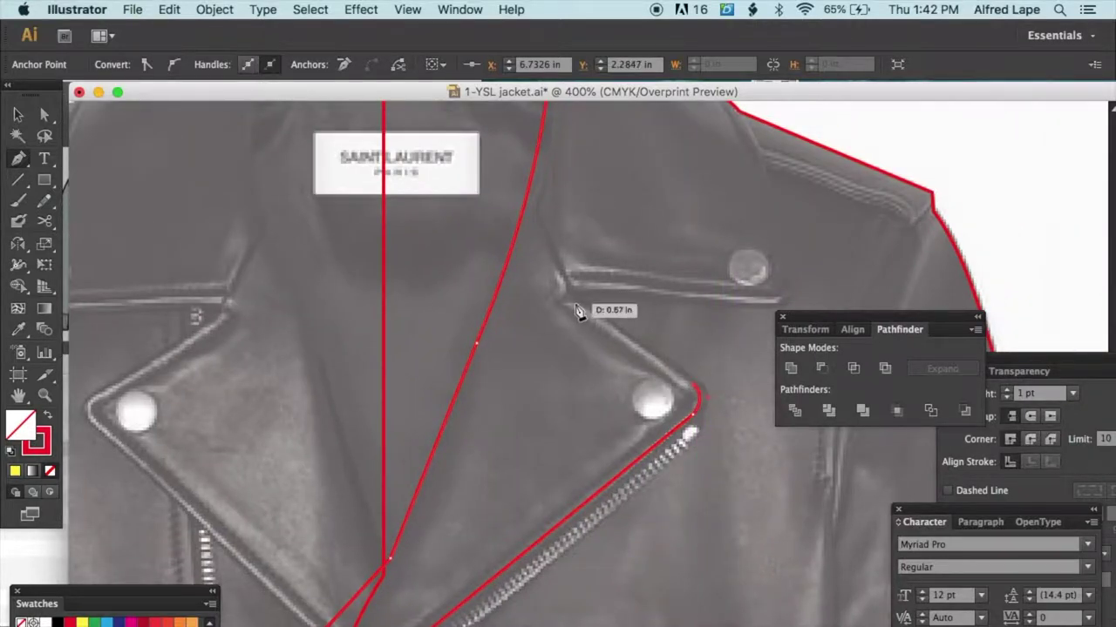
click(569, 293)
Step: Trace the collar's lower edge, its rounded corner and its outer edge up toward the shoulder with curved anchors
scroll(634, 307, right, 5)
scroll(634, 307, up, 1)
click(626, 323)
drag(651, 305, 667, 276)
click(651, 306)
drag(623, 197, 610, 161)
click(623, 196)
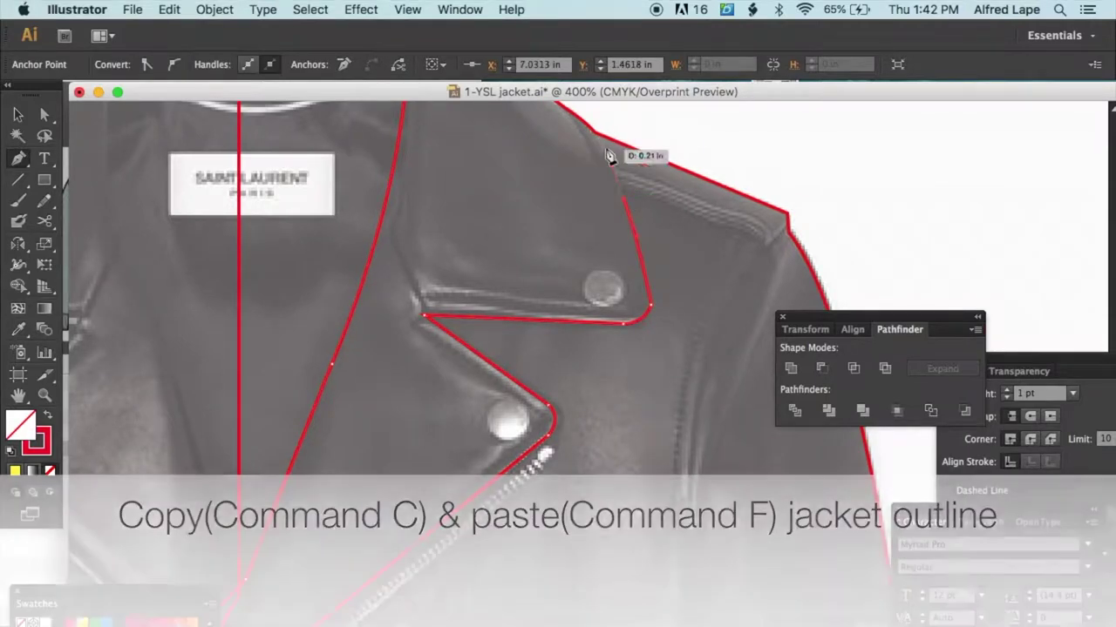
Step: Carry the collar path outside the shoulder line and close it at its starting point above the collar
scroll(608, 164, up, 5)
click(600, 232)
scroll(599, 232, up, 4)
drag(451, 233, 452, 231)
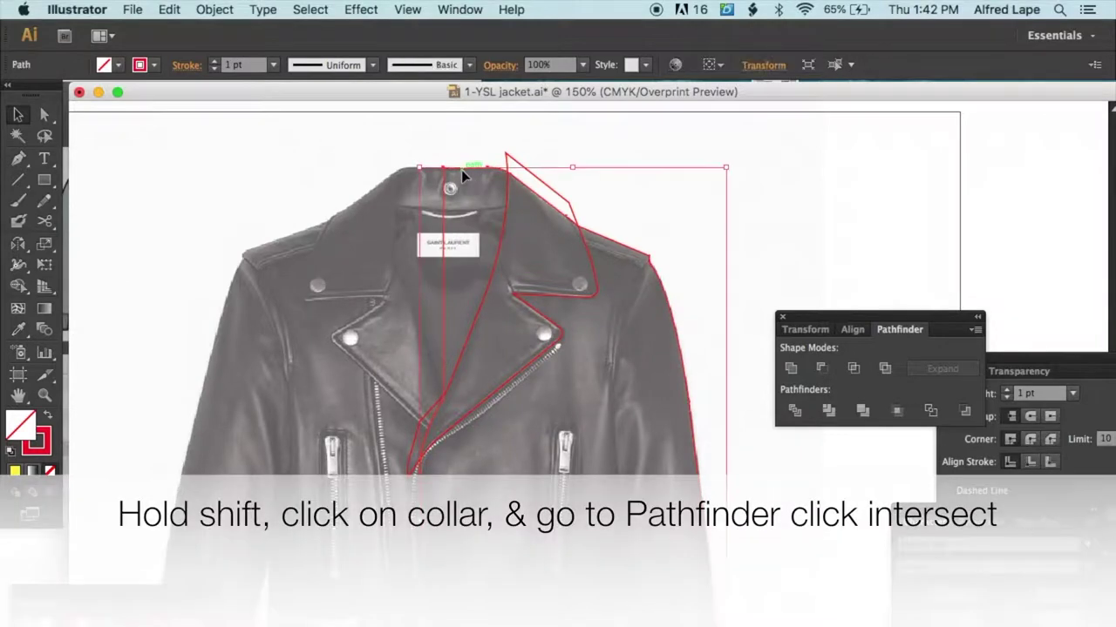
Step: Intersect the copied jacket outline with the collar and lapel shape using Pathfinder
shift+click(509, 171)
shift+click(545, 186)
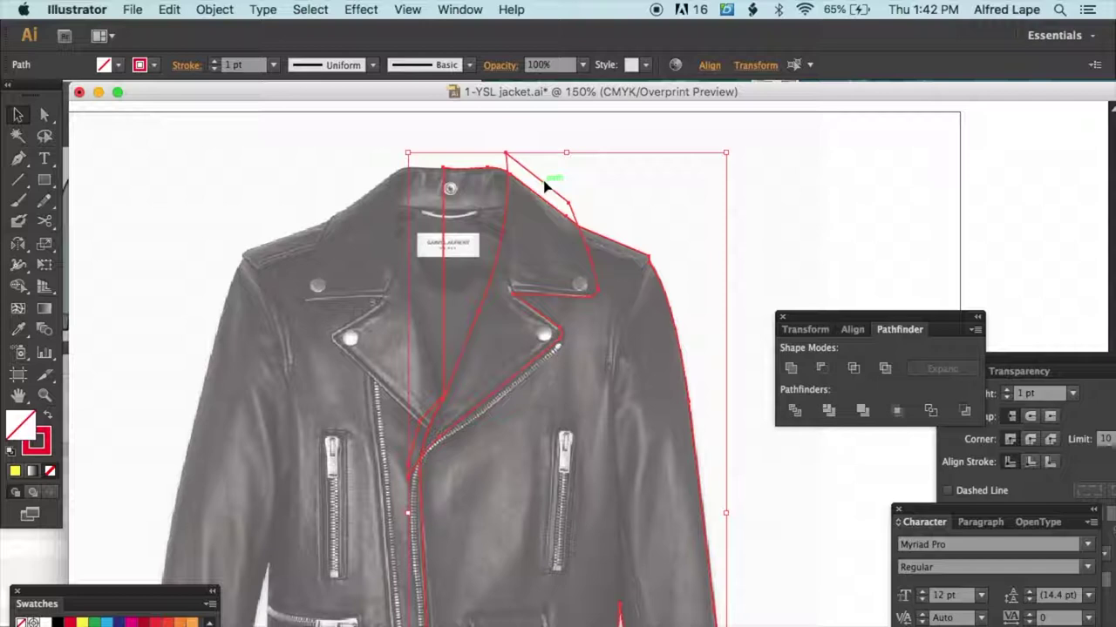
click(853, 369)
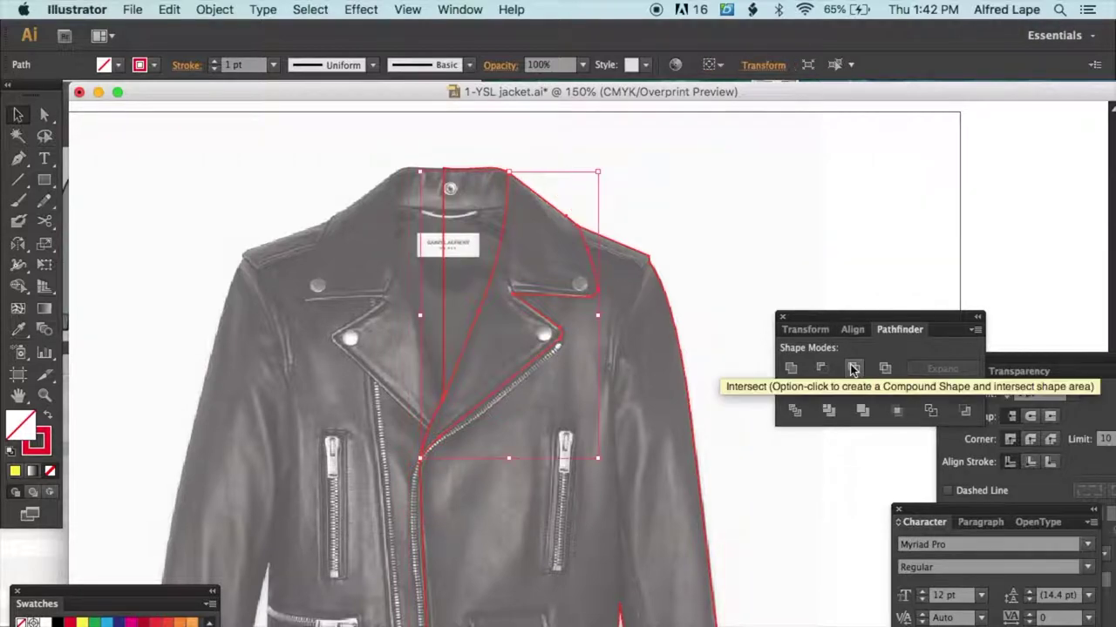
click(685, 262)
Step: Move the intersected collar piece aside, check it with a yellow fill and return it to the jacket
drag(596, 275, 885, 217)
click(81, 623)
click(616, 207)
drag(800, 208, 509, 260)
click(701, 151)
Step: Trace the back collar's lower edge with a curve and close the path above the neckline with the Pen tool
key(super+equal)
key(super+equal)
key(super+equal)
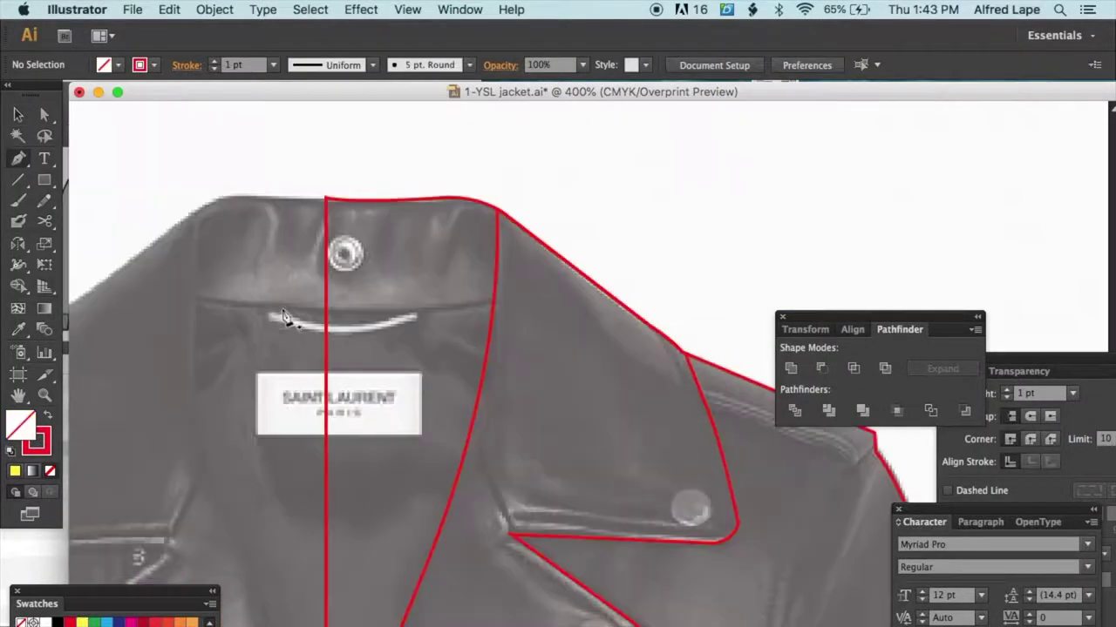
click(284, 316)
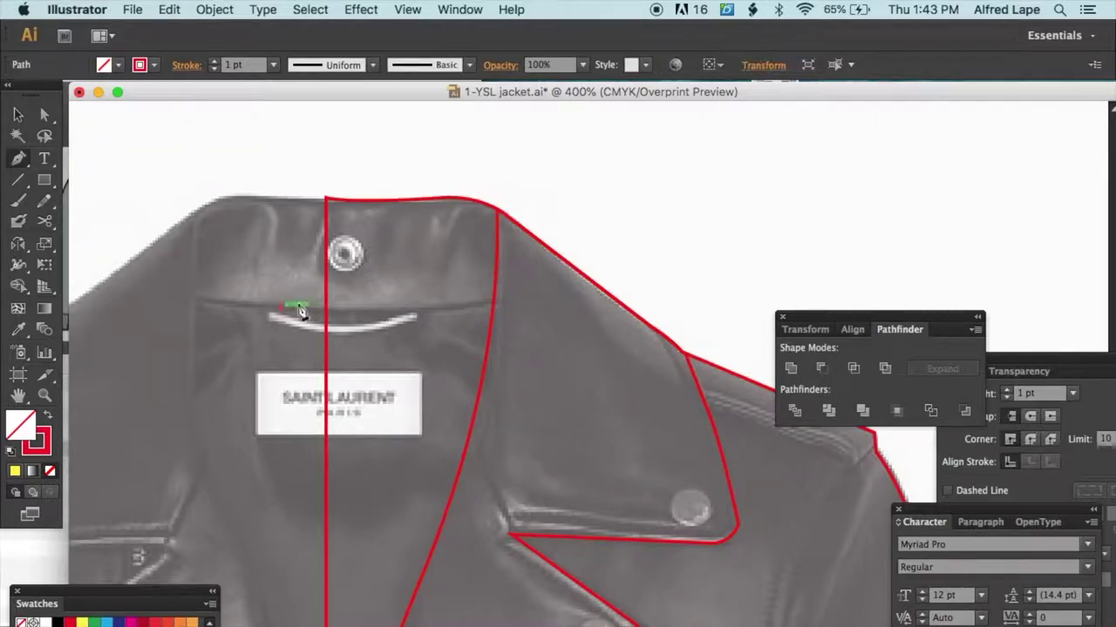
drag(558, 285, 629, 251)
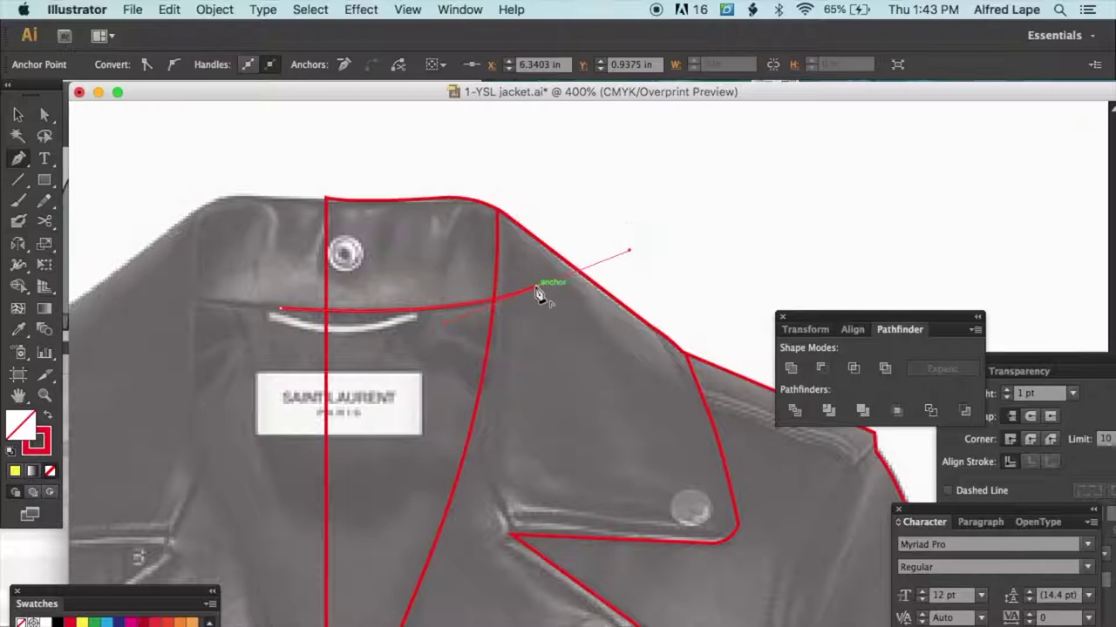
click(536, 288)
click(630, 164)
click(303, 151)
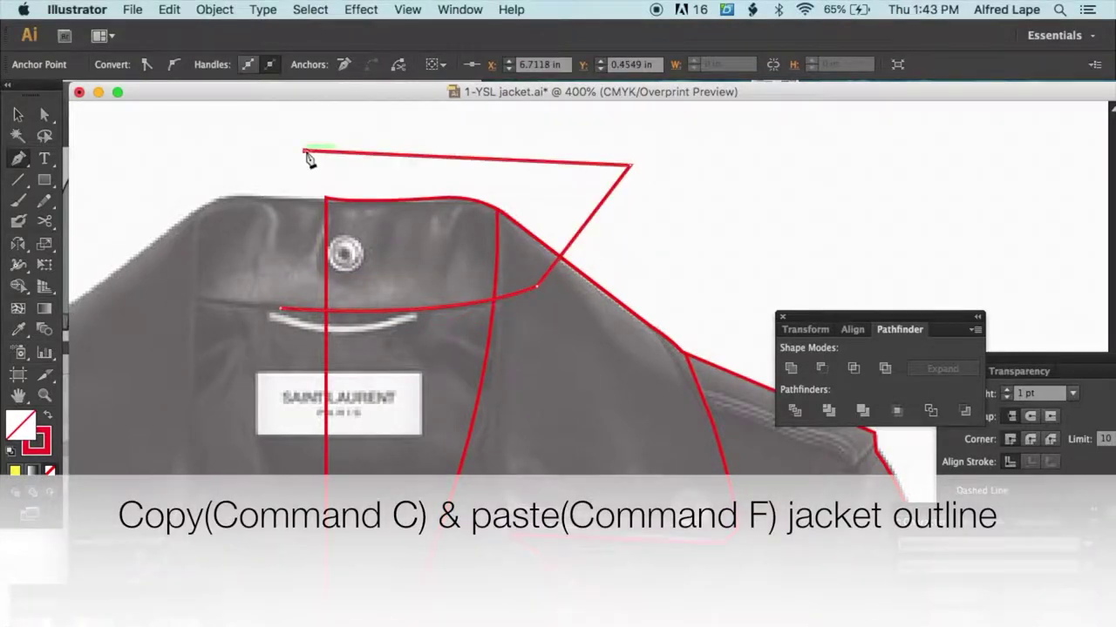
click(281, 308)
Step: Intersect a copy of the jacket outline with the back collar shape using Pathfinder
key(v)
click(328, 264)
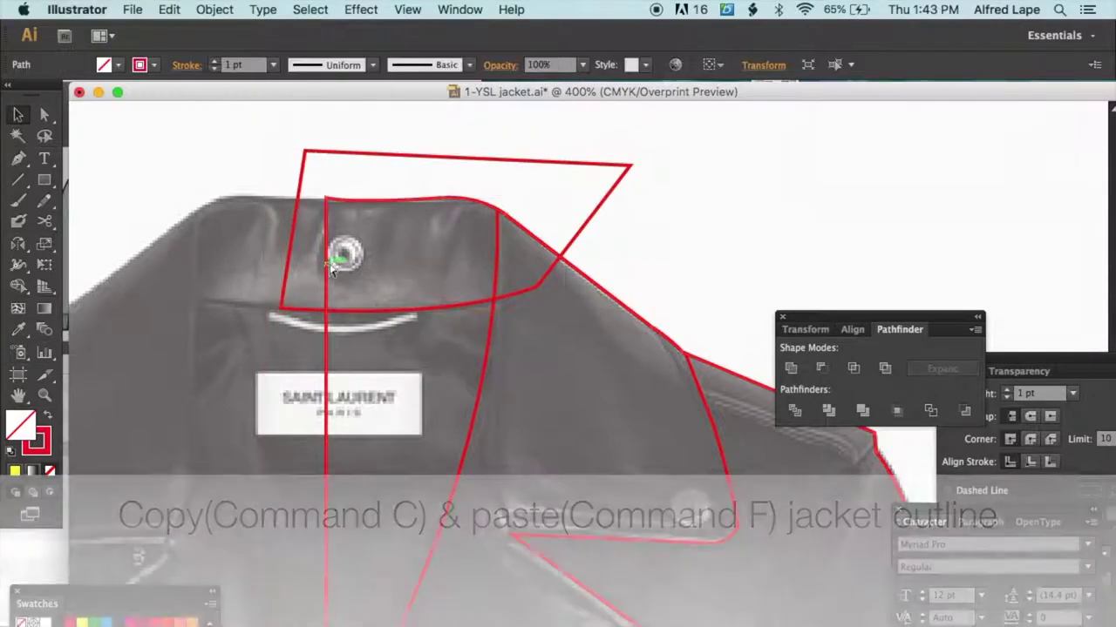
shift+click(399, 156)
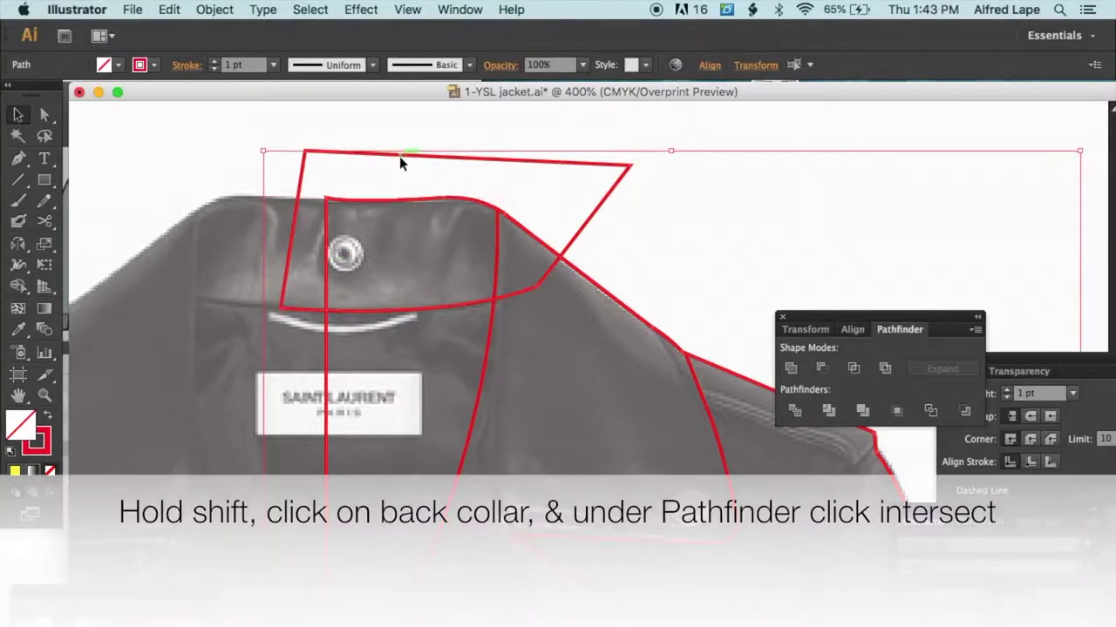
click(853, 371)
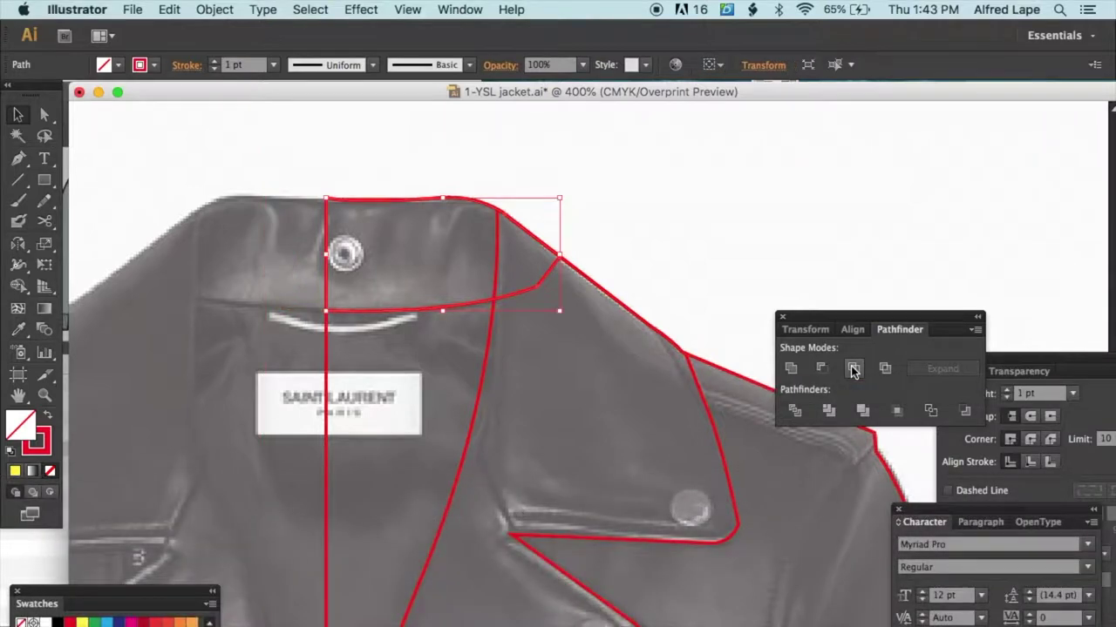
click(675, 222)
Step: Draw a closed shape around the top collar, following the edge to the lapel notch and extending past the shoulder
key(super+minus)
key(super+minus)
key(super+minus)
key(super+equal)
key(super+equal)
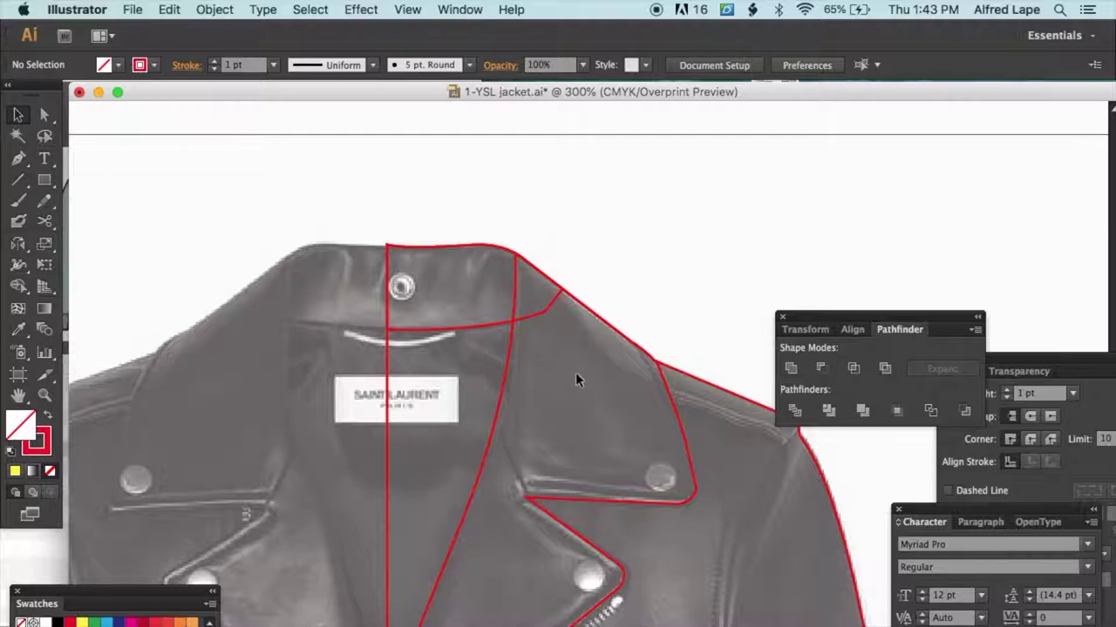
click(484, 376)
click(519, 488)
click(553, 505)
click(731, 540)
click(667, 266)
click(512, 205)
click(484, 287)
click(484, 376)
key(a)
click(702, 249)
key(v)
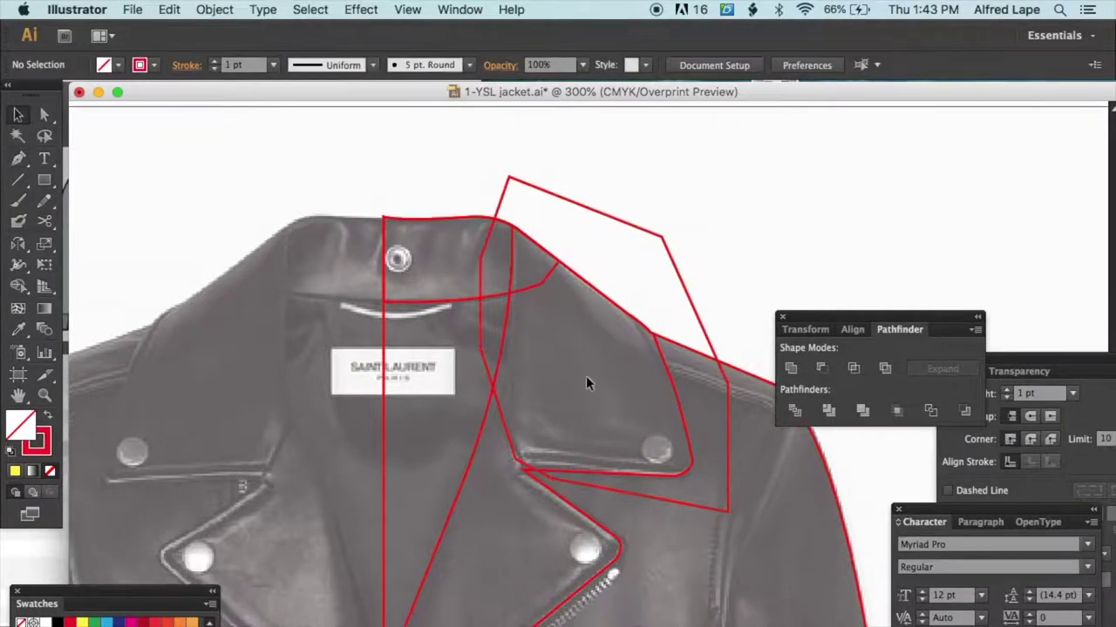
Step: Align the top collar shape's lower corner anchor with the notch between collar and lapel
key(super+equal)
key(super+equal)
scroll(585, 376, down, 5)
key(a)
drag(453, 352, 457, 375)
key(v)
key(super+minus)
key(super+minus)
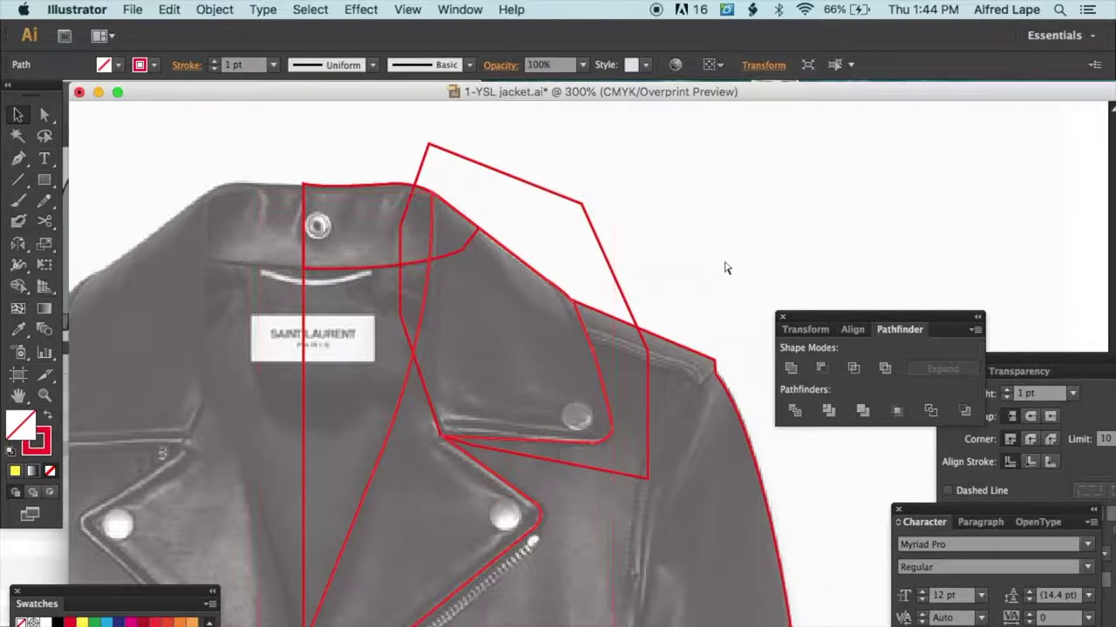
Step: Intersect the copied collar-and-lapel piece with the top collar shape using Pathfinder
shift+click(625, 303)
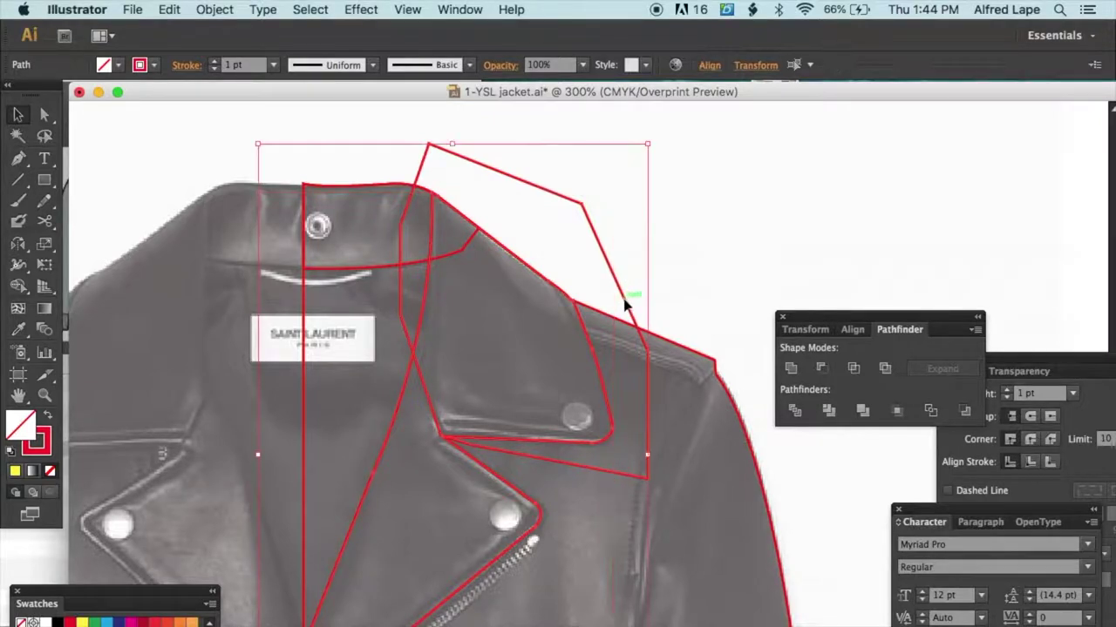
click(855, 368)
click(687, 203)
Step: Check the pieces by moving the top collar aside, filling it yellow and the lapel blue, and returning the collar to the jacket
drag(429, 384, 575, 289)
click(82, 622)
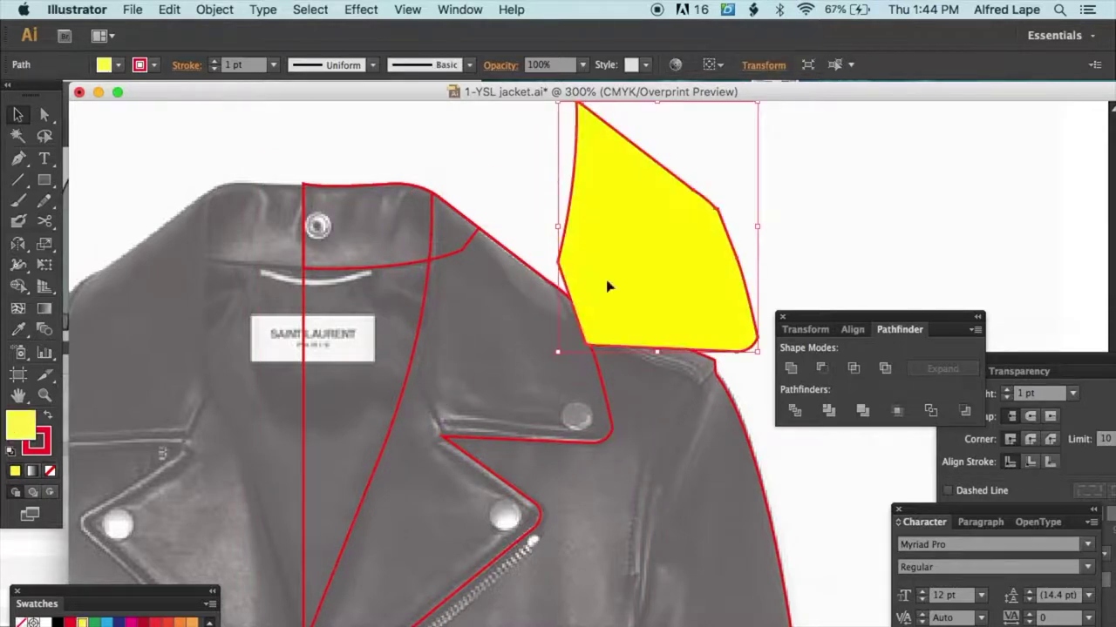
click(475, 460)
click(105, 622)
click(695, 273)
drag(695, 273, 548, 348)
click(779, 221)
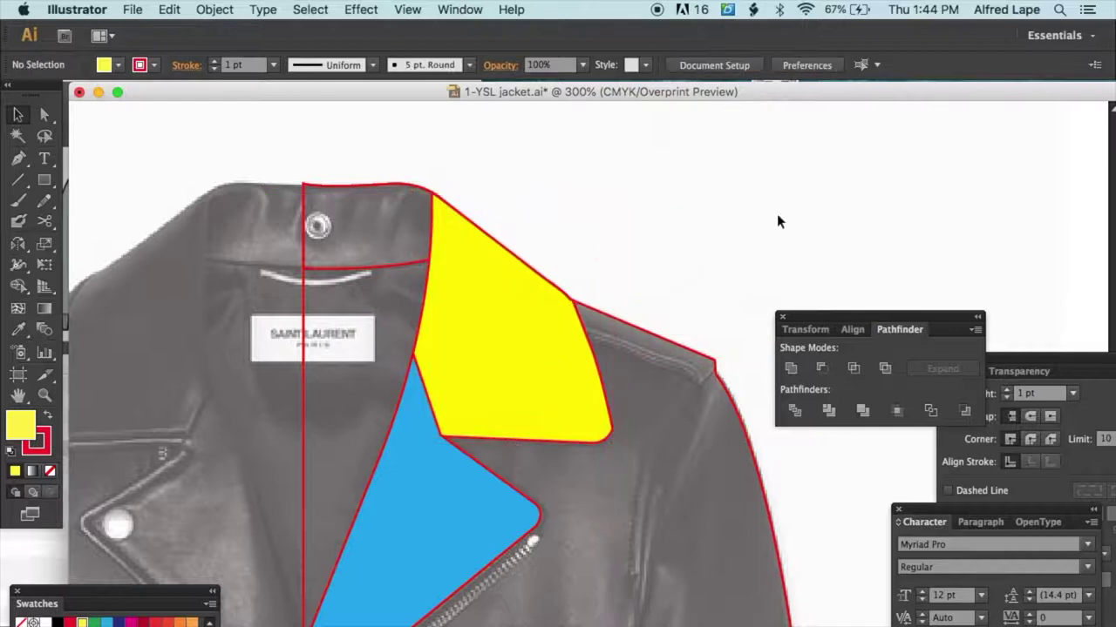
key(super+minus)
key(super+minus)
key(super+minus)
key(super+equal)
key(super+equal)
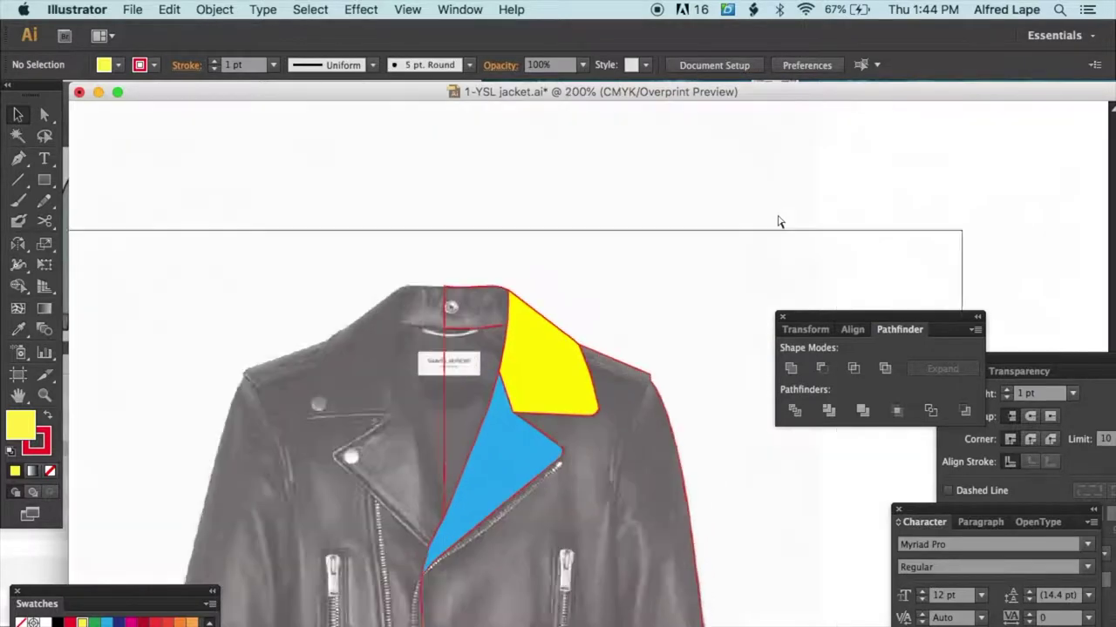
Step: Undo the test fills and the moves of the top collar piece
key(super+z)
key(super+z)
key(super+z)
key(super+z)
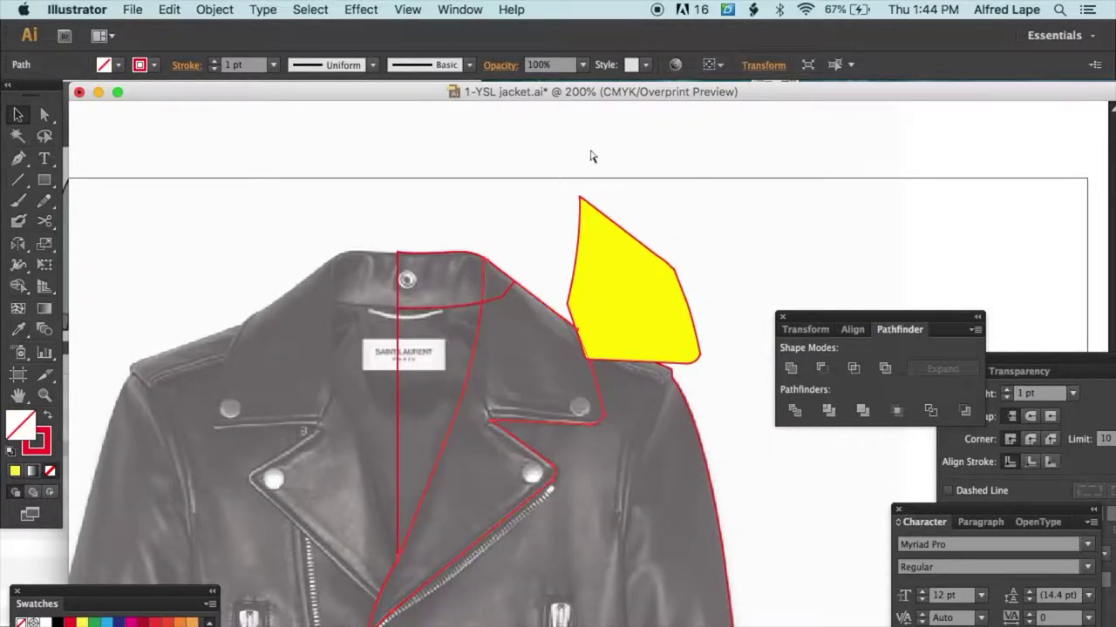
key(super+z)
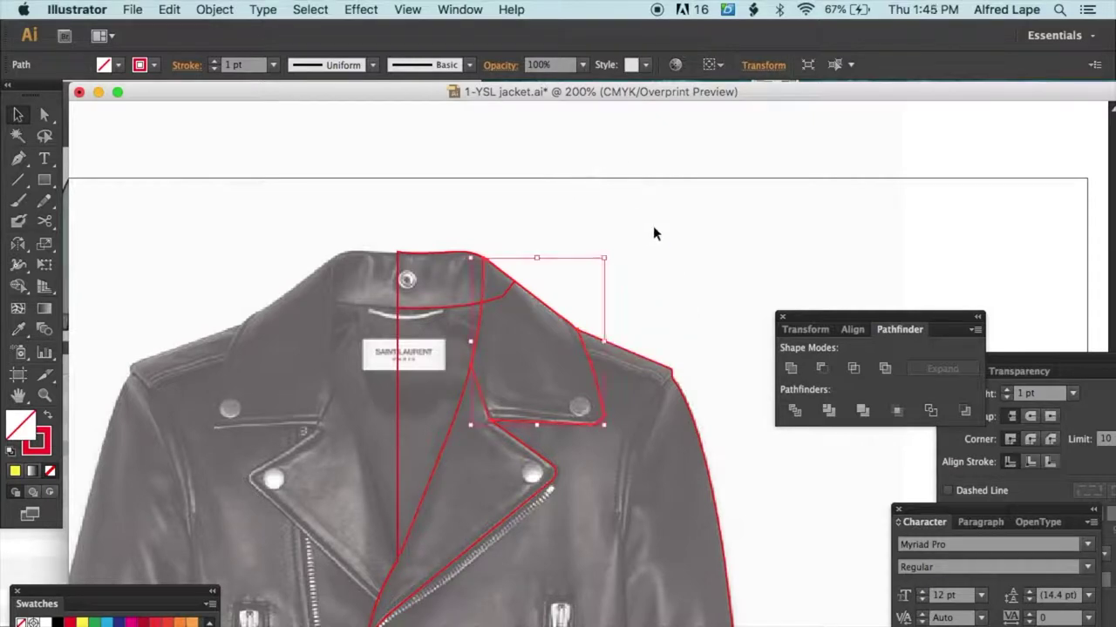
Step: Merge the overlapping back collar area into the top collar with the Shape Builder tool
click(656, 233)
key(super+equal)
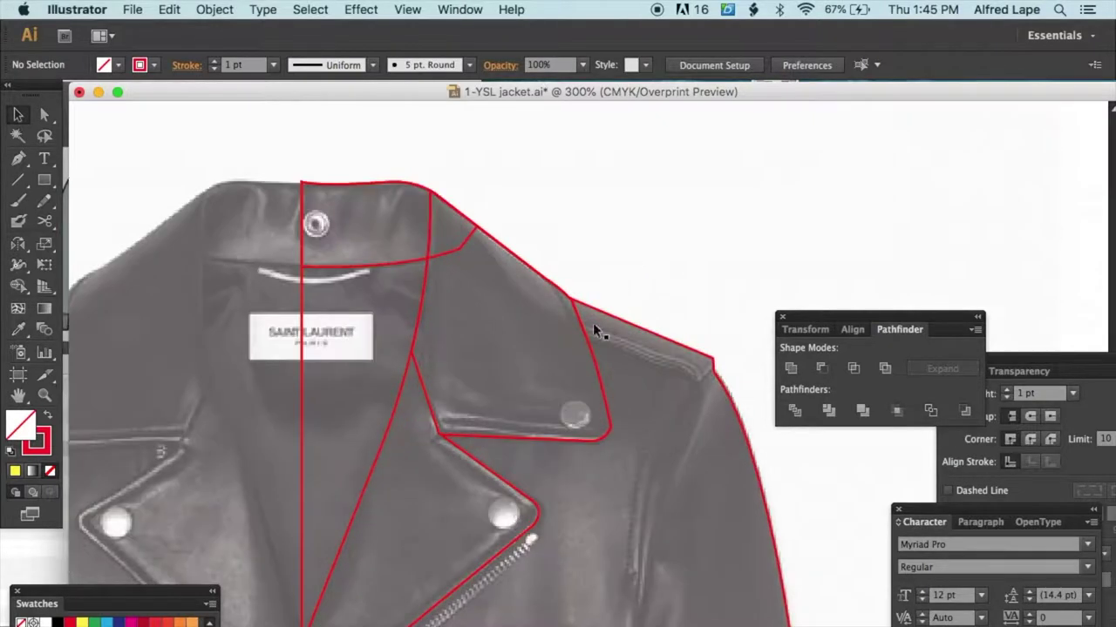
click(589, 347)
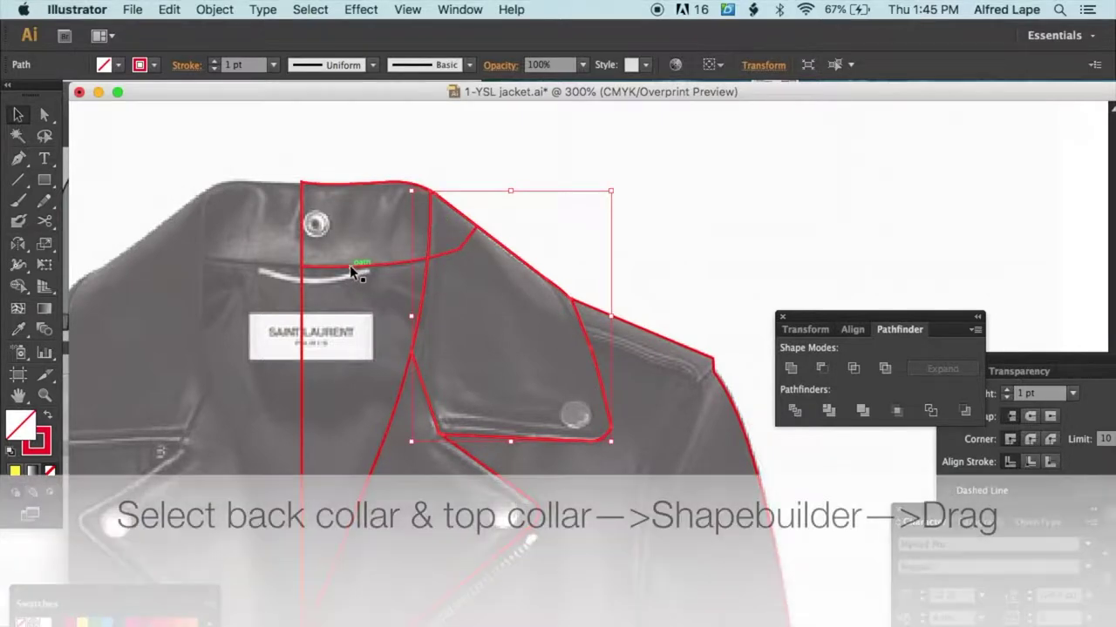
shift+click(349, 265)
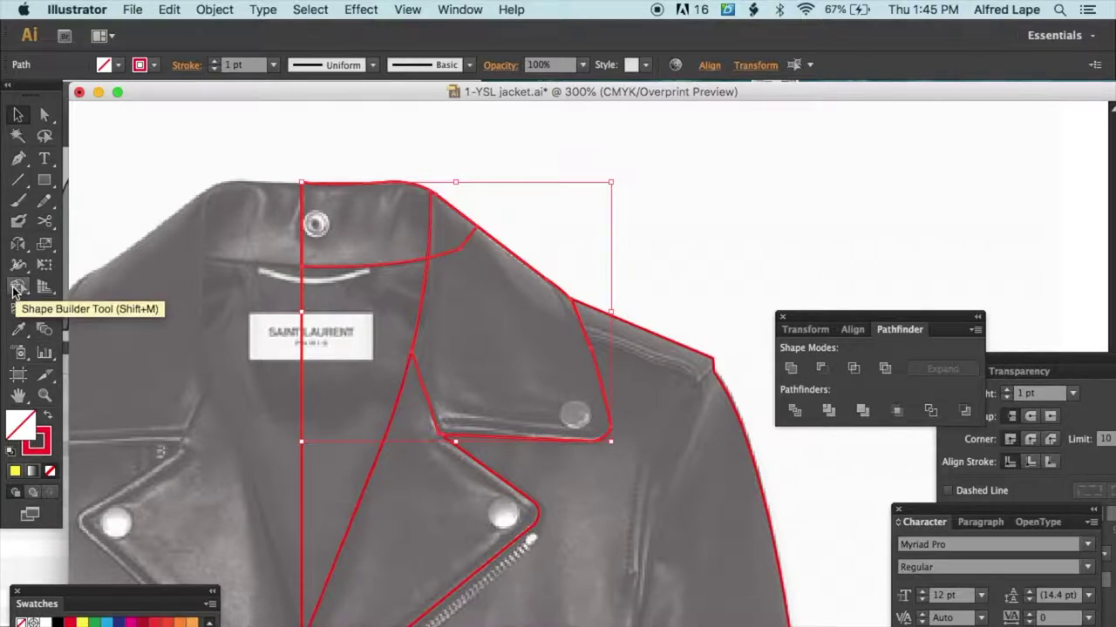
click(17, 287)
drag(519, 334, 451, 231)
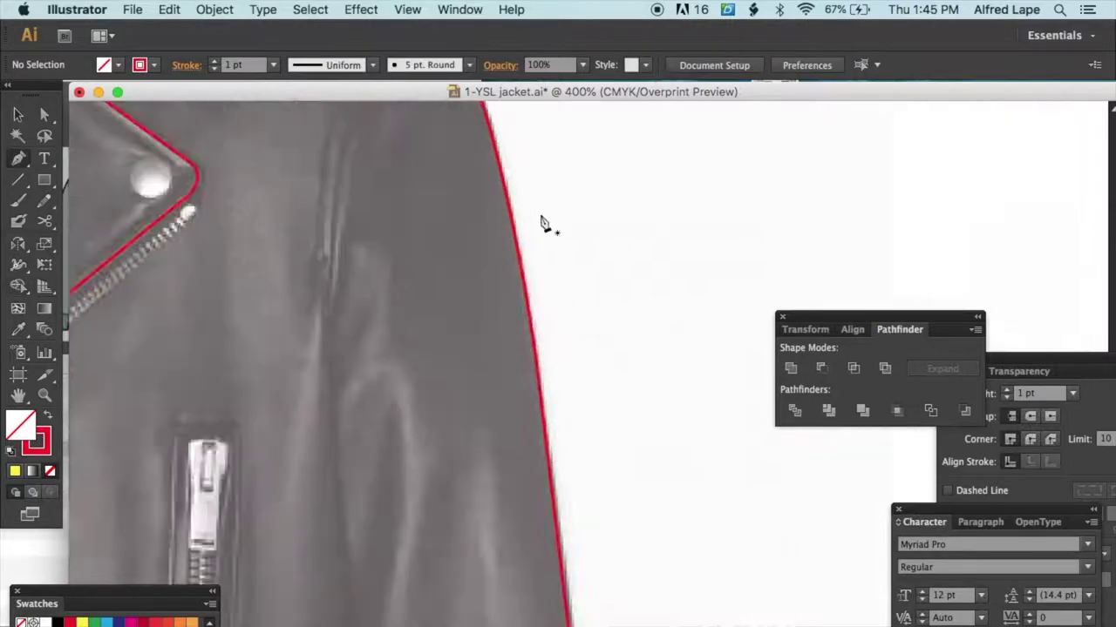
Step: Trace the armhole seam with curved Pen anchors from outside the shoulder point down toward the underarm
scroll(543, 220, up, 5)
click(545, 286)
click(420, 458)
drag(419, 460, 389, 588)
scroll(453, 506, down, 6)
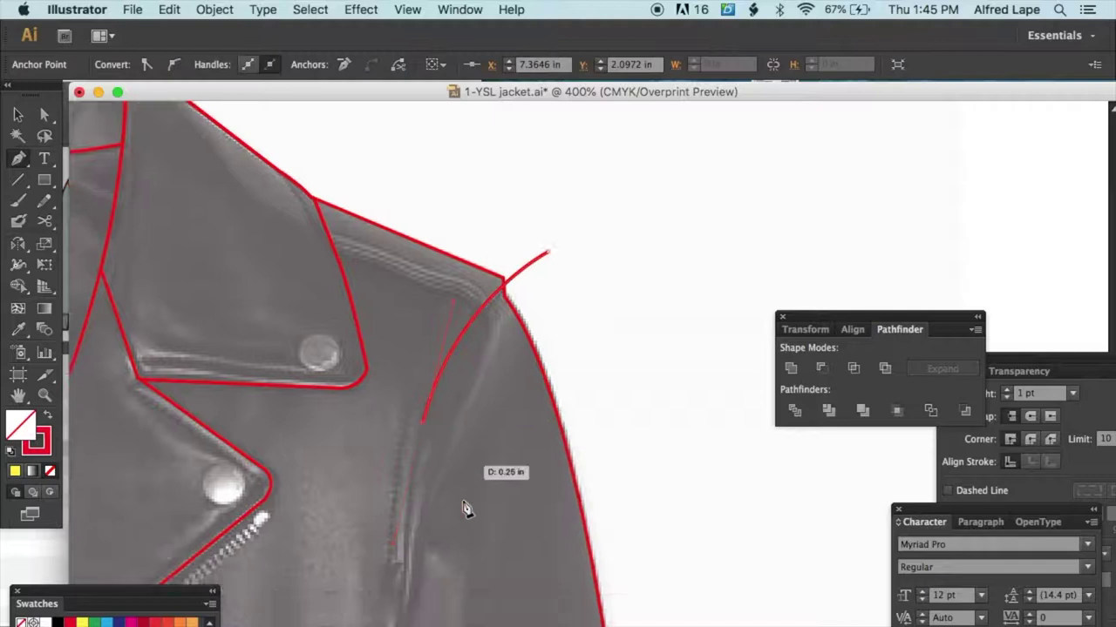
drag(439, 603, 446, 626)
scroll(535, 432, down, 5)
key(super+minus)
key(super+minus)
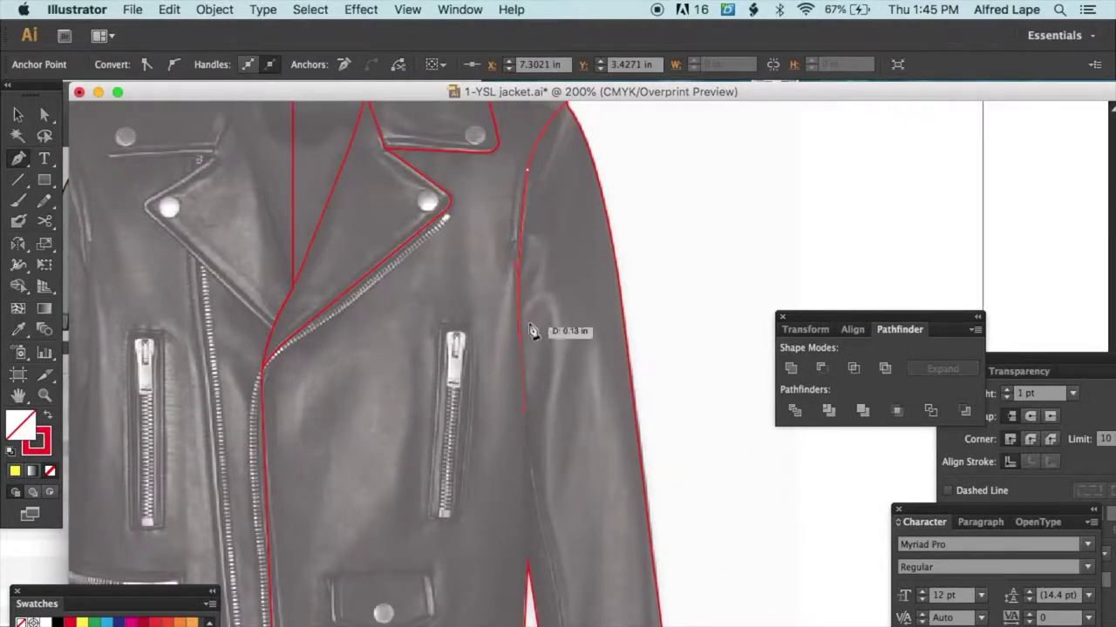
click(522, 337)
Step: Carry the sleeve path around outside the sleeve and close it at its starting point above the shoulder
scroll(725, 330, down, 5)
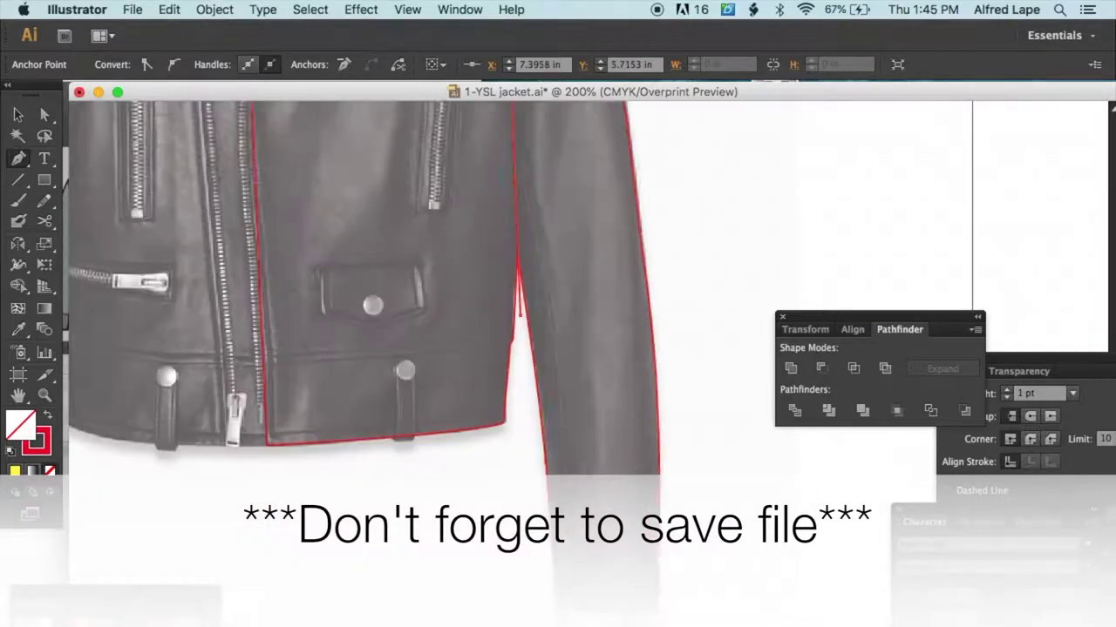
scroll(688, 262, up, 5)
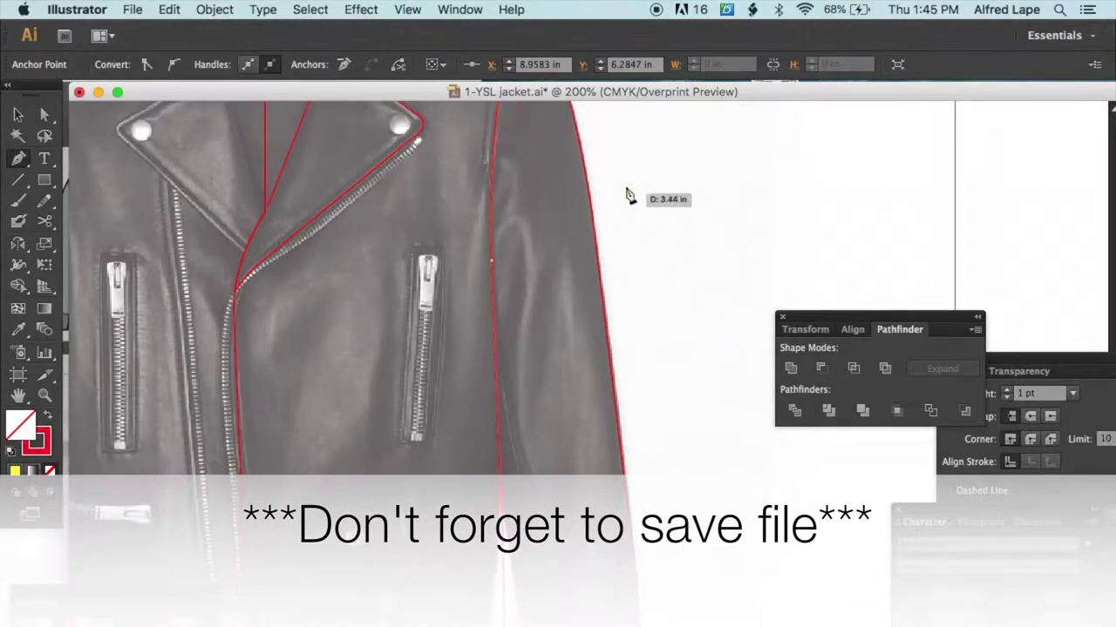
click(575, 212)
key(v)
click(663, 201)
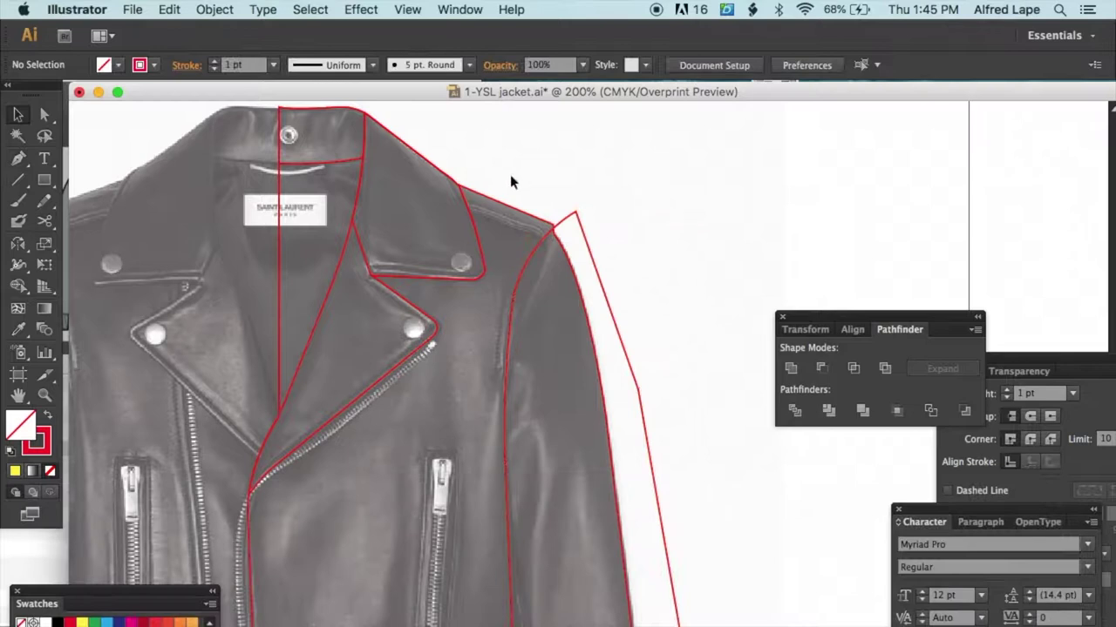
Step: Copy the jacket outline and paste the copy in front
click(499, 201)
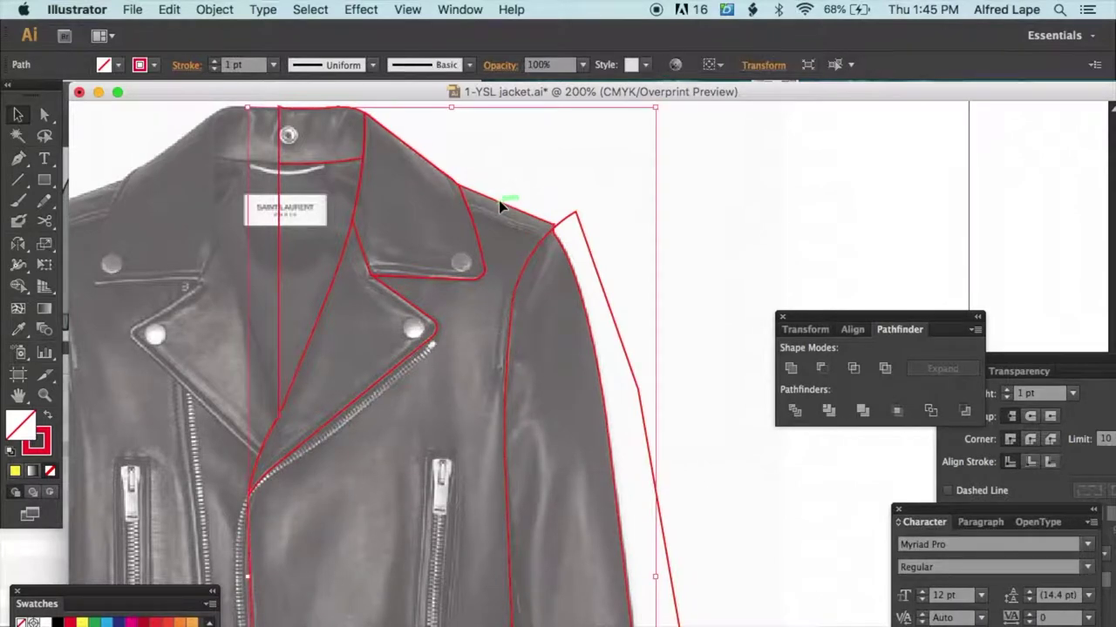
click(169, 10)
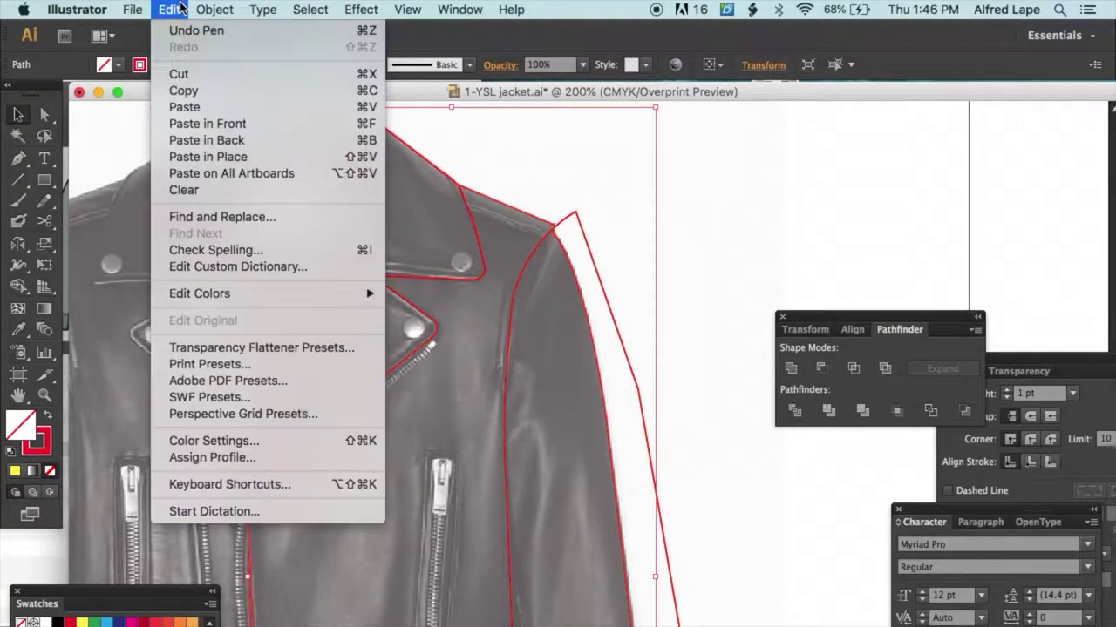
click(202, 94)
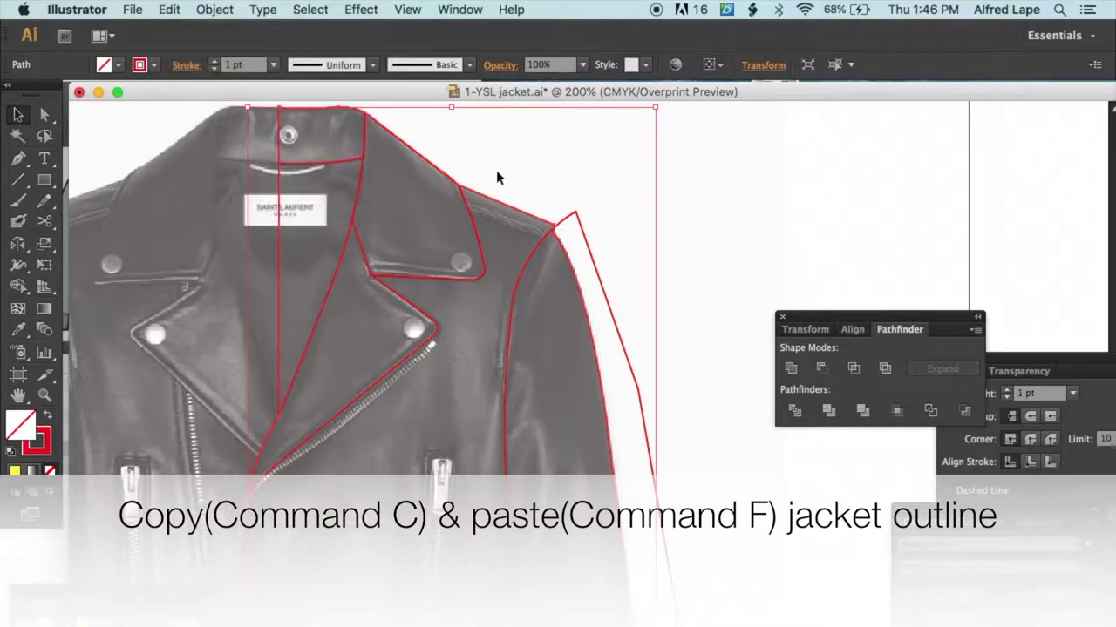
click(172, 9)
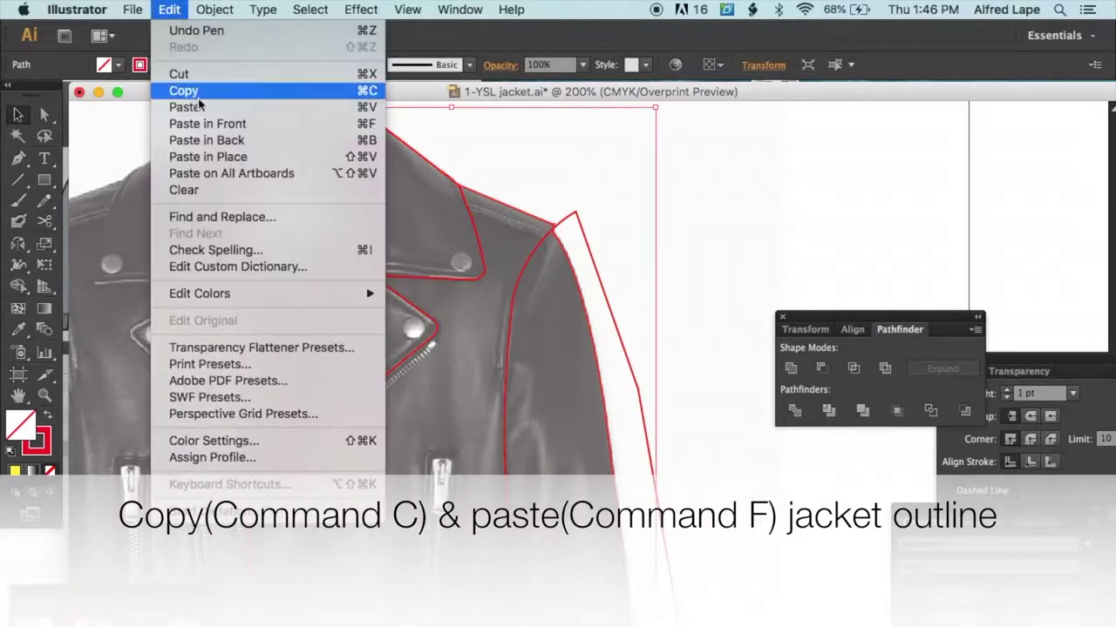
click(208, 120)
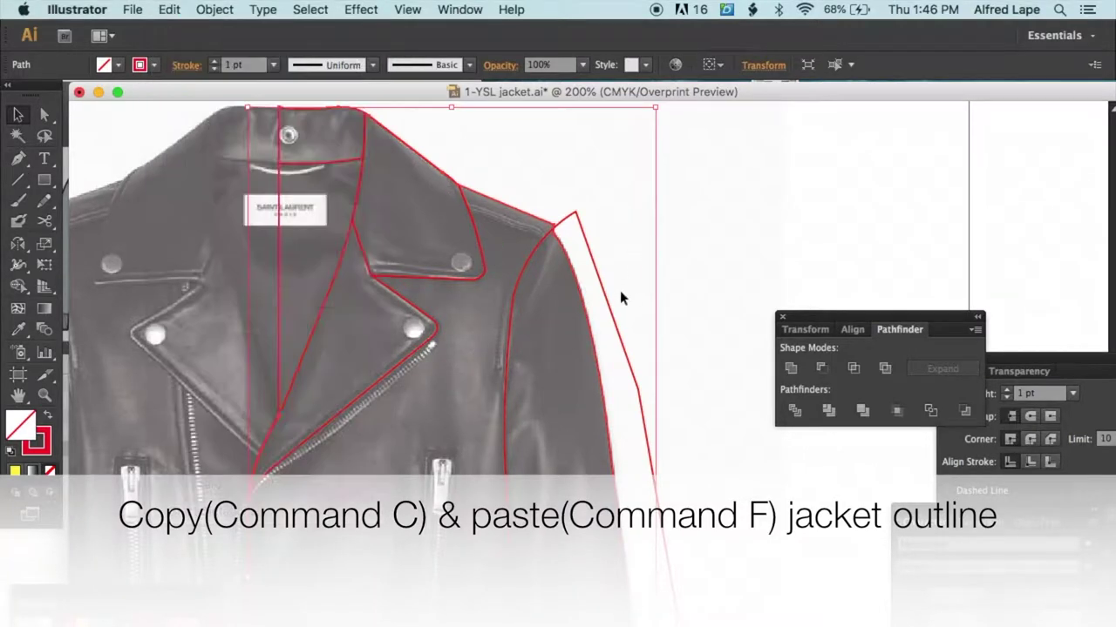
Step: Intersect the copied jacket outline with the sleeve shape using Pathfinder
shift+click(614, 313)
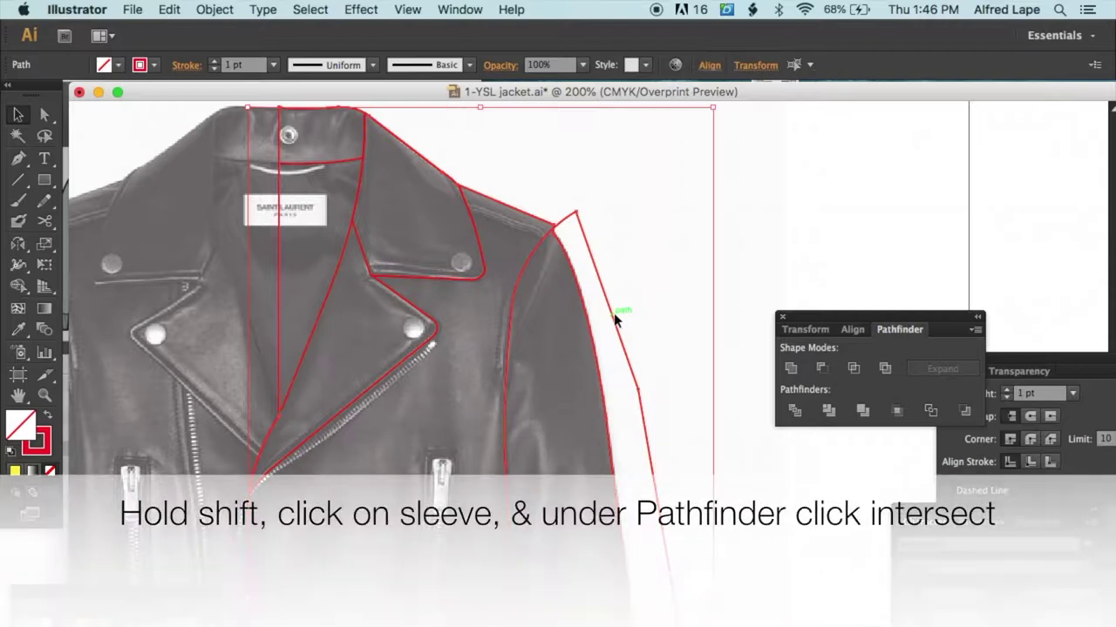
click(853, 369)
click(715, 357)
Step: Move the intersected sleeve aside, check it with a blue fill and return it to the jacket
key(super+minus)
key(super+minus)
drag(556, 357, 671, 372)
click(107, 624)
drag(646, 410, 534, 399)
click(632, 349)
Step: Draw a closed Pen path around the lower end of the sleeve, with a curved upper edge crossing the forearm as the cuff line
key(super+equal)
key(super+equal)
key(super+equal)
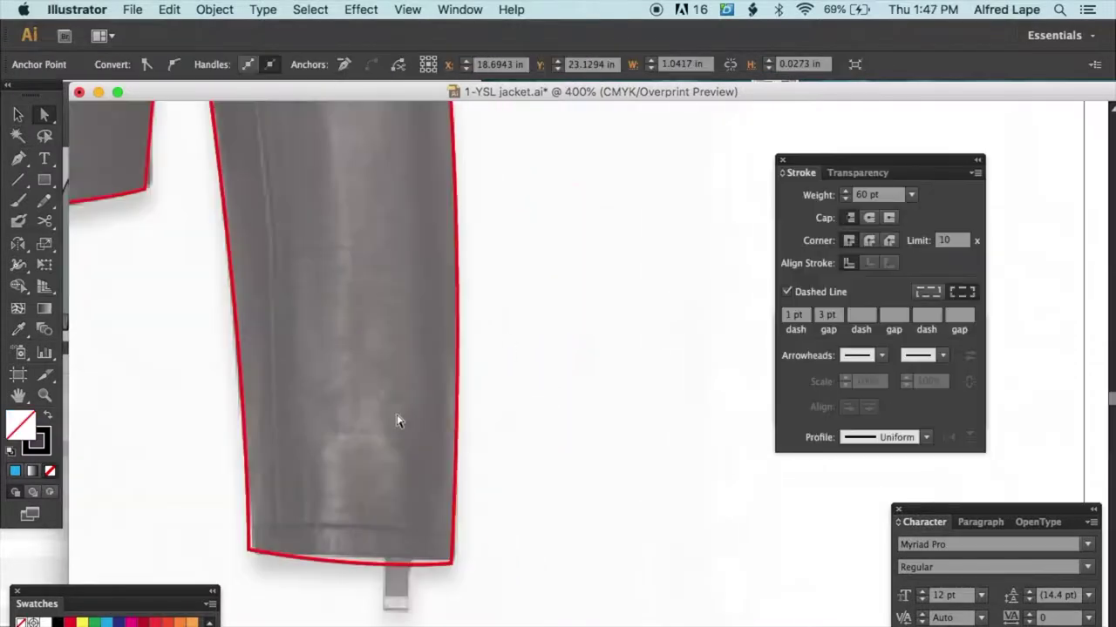
scroll(398, 421, left, 4)
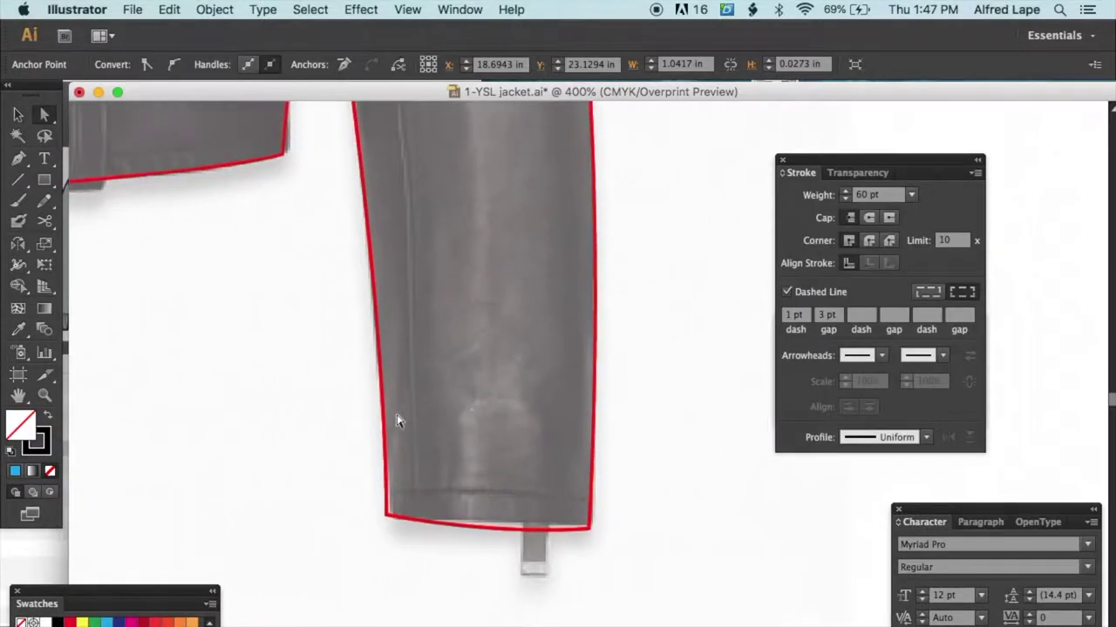
click(381, 356)
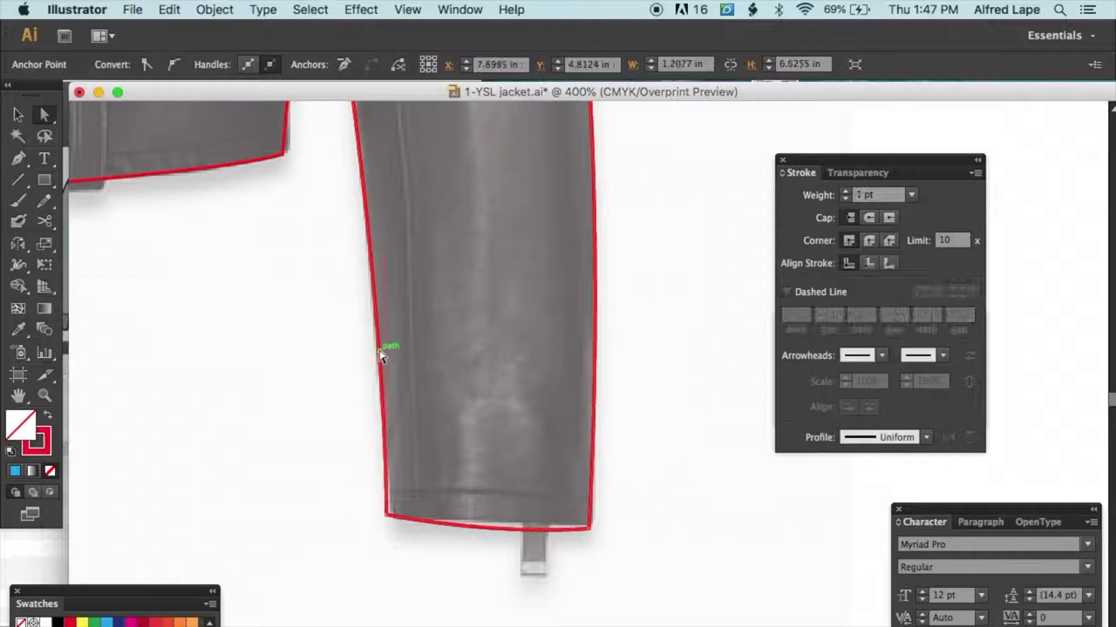
key(p)
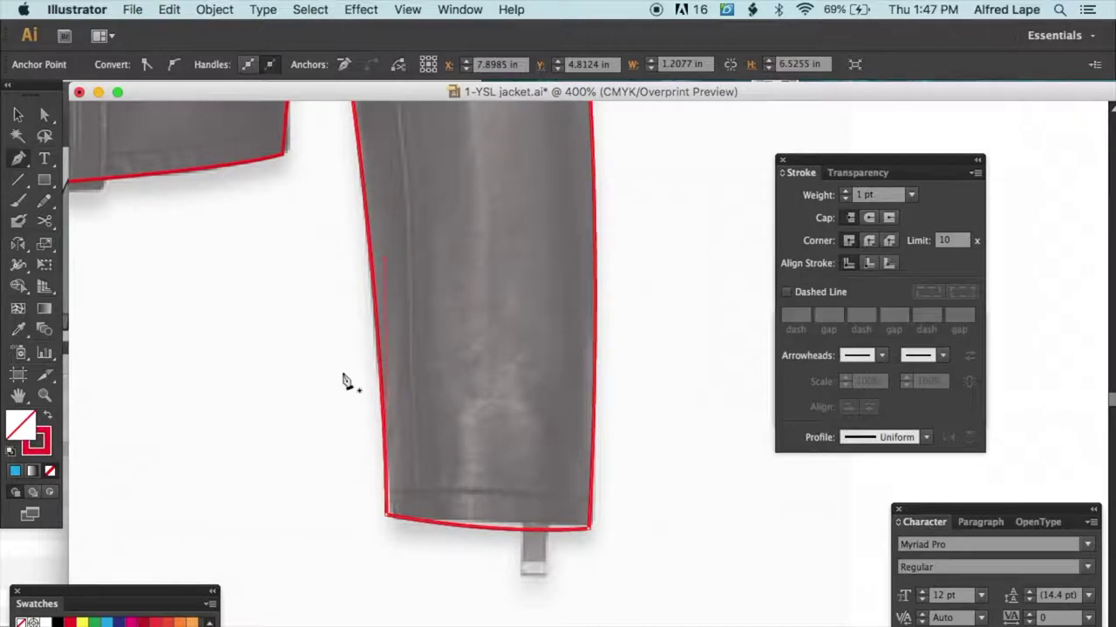
click(350, 358)
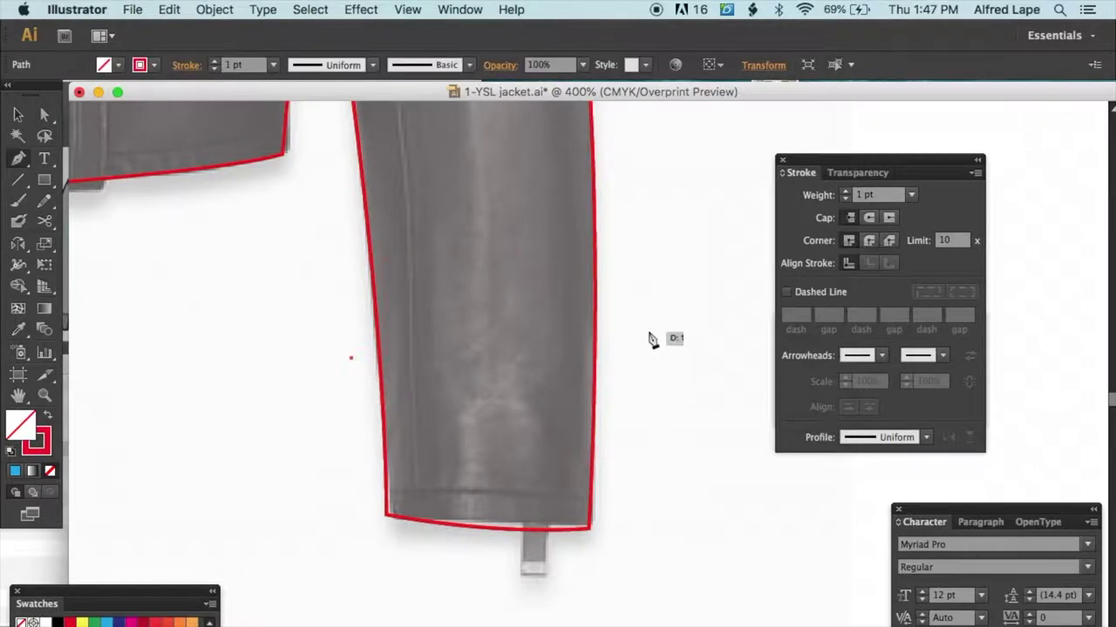
drag(652, 366, 775, 433)
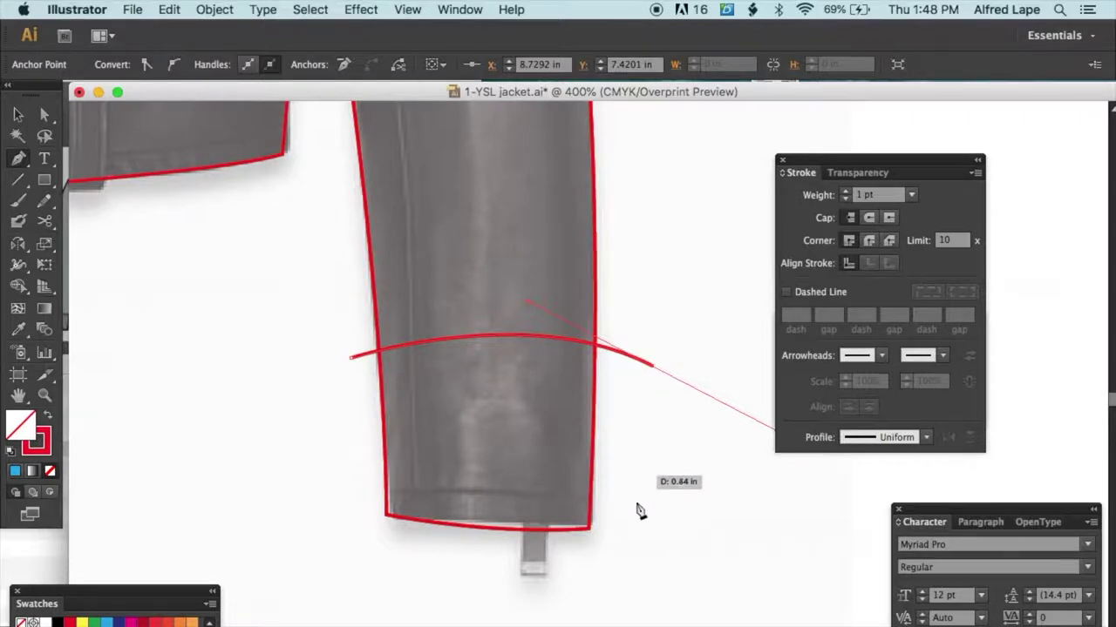
click(618, 566)
click(432, 585)
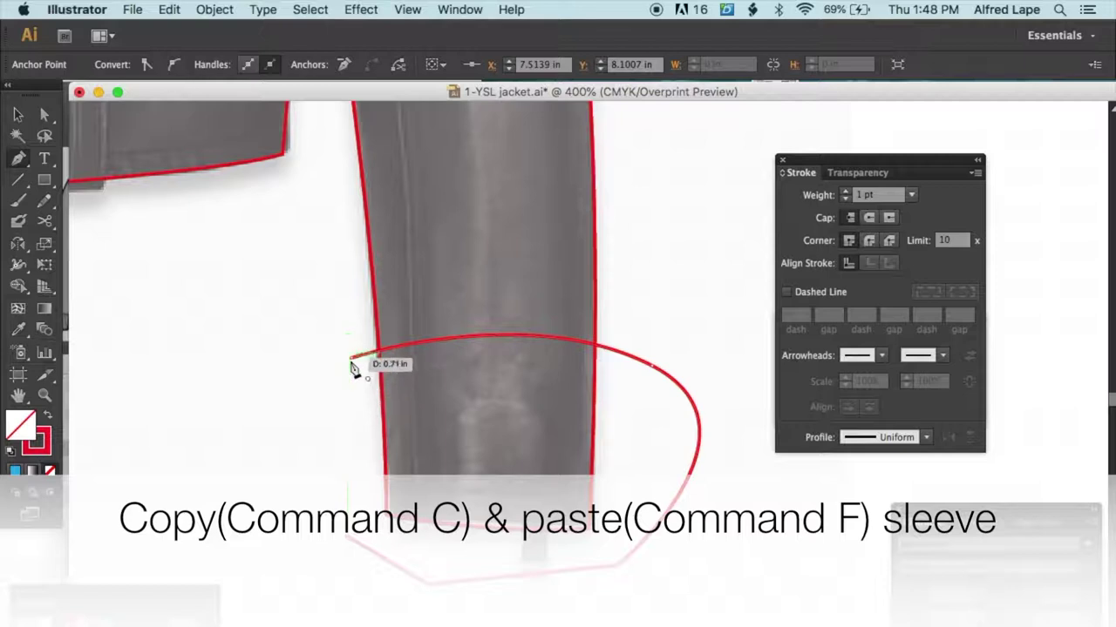
click(353, 366)
Step: Intersect the cuff path with a copy of the sleeve outline using Pathfinder
key(v)
click(597, 280)
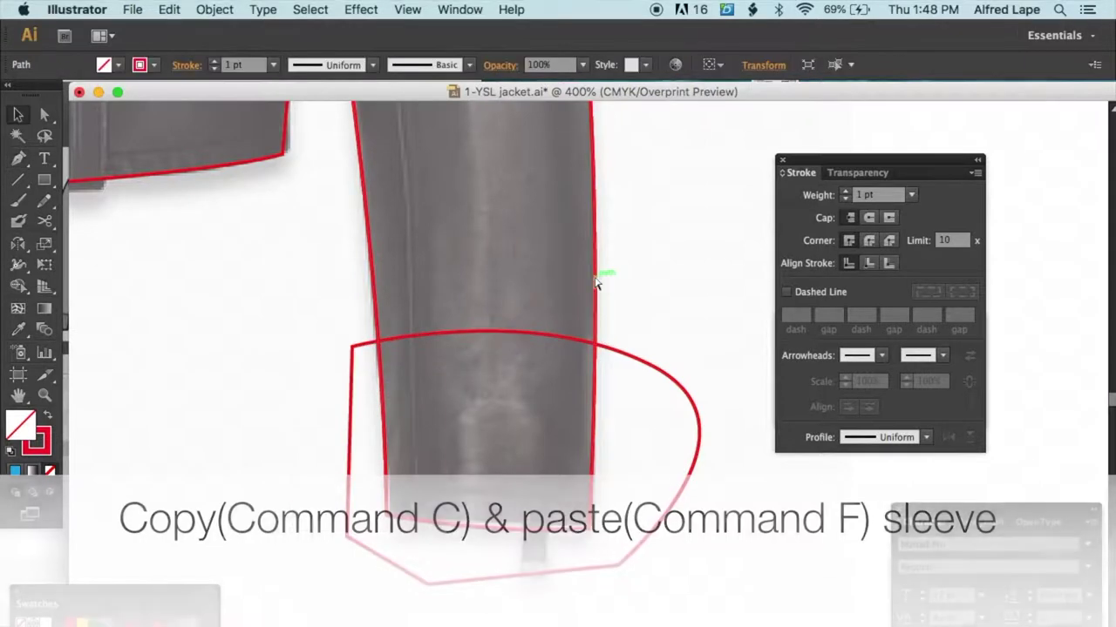
shift+click(624, 358)
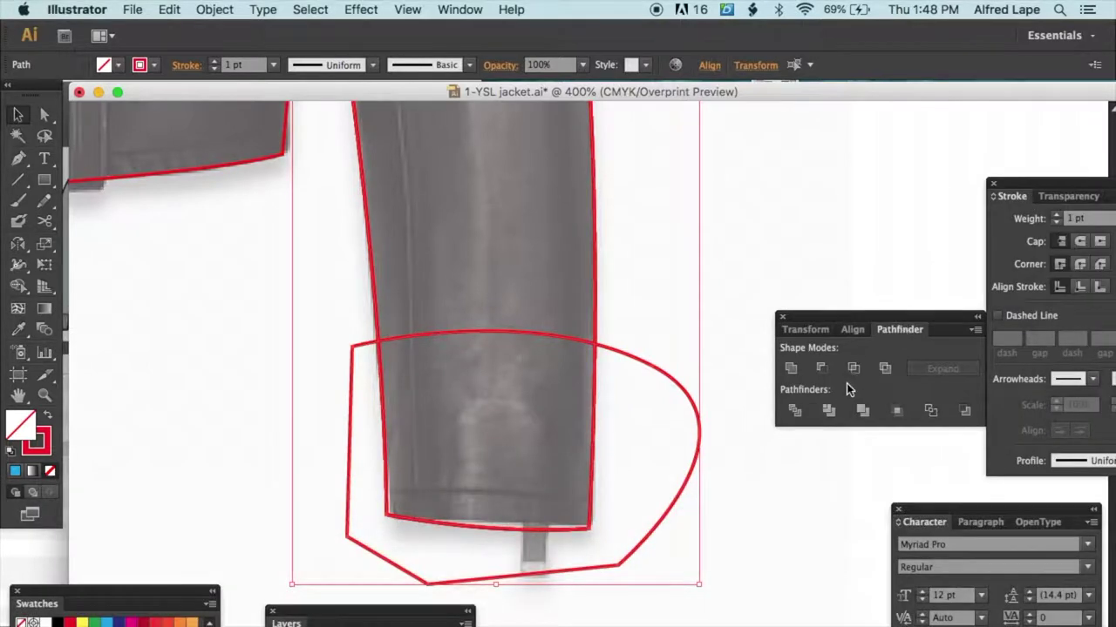
click(854, 370)
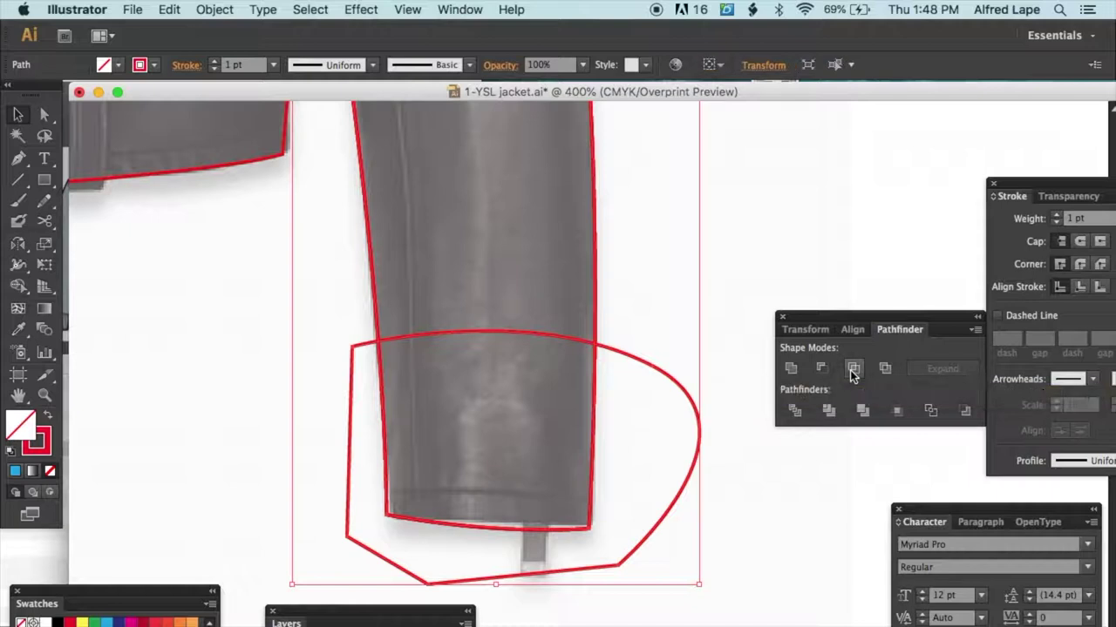
click(697, 319)
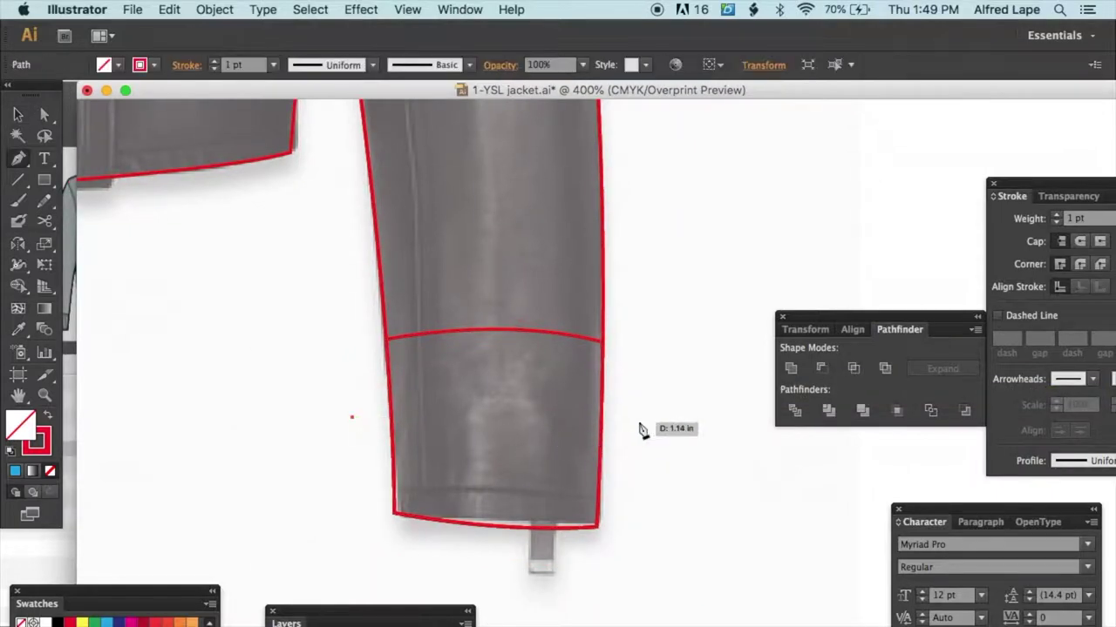
Step: Draw a straight line across the cuff and give it a 60 pt dashed stroke with 1 pt dash and 3 pt gap
click(653, 429)
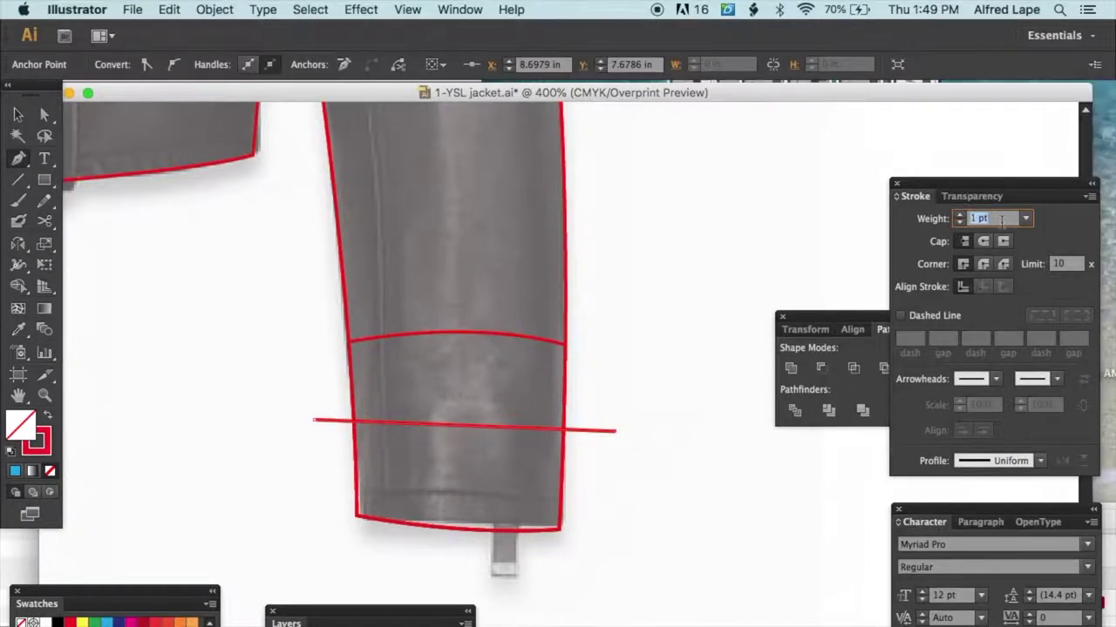
click(1025, 221)
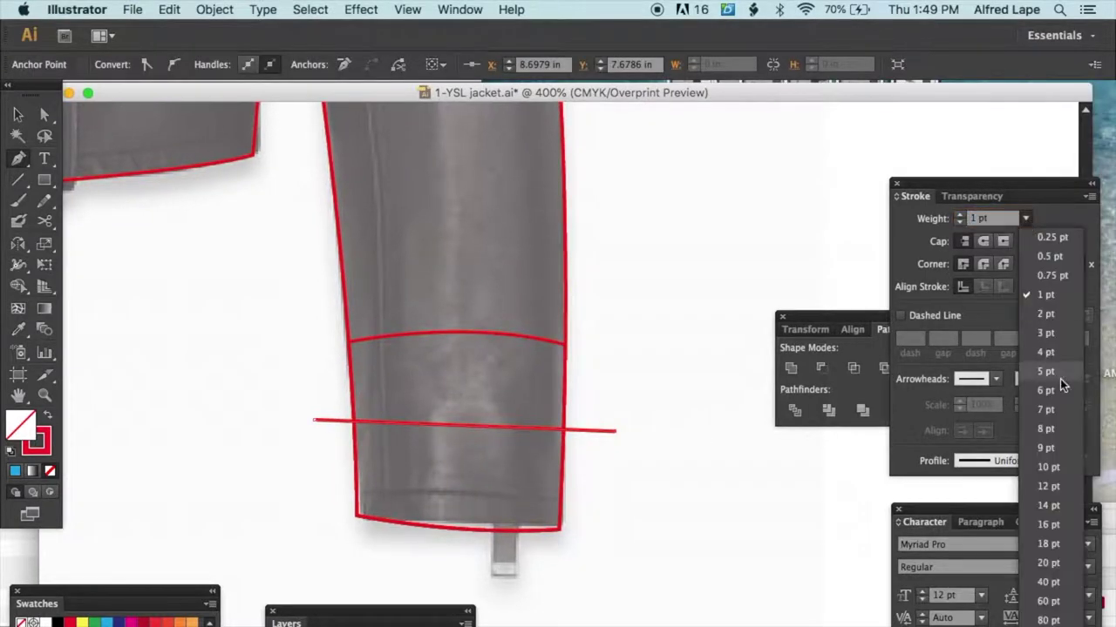
click(1045, 602)
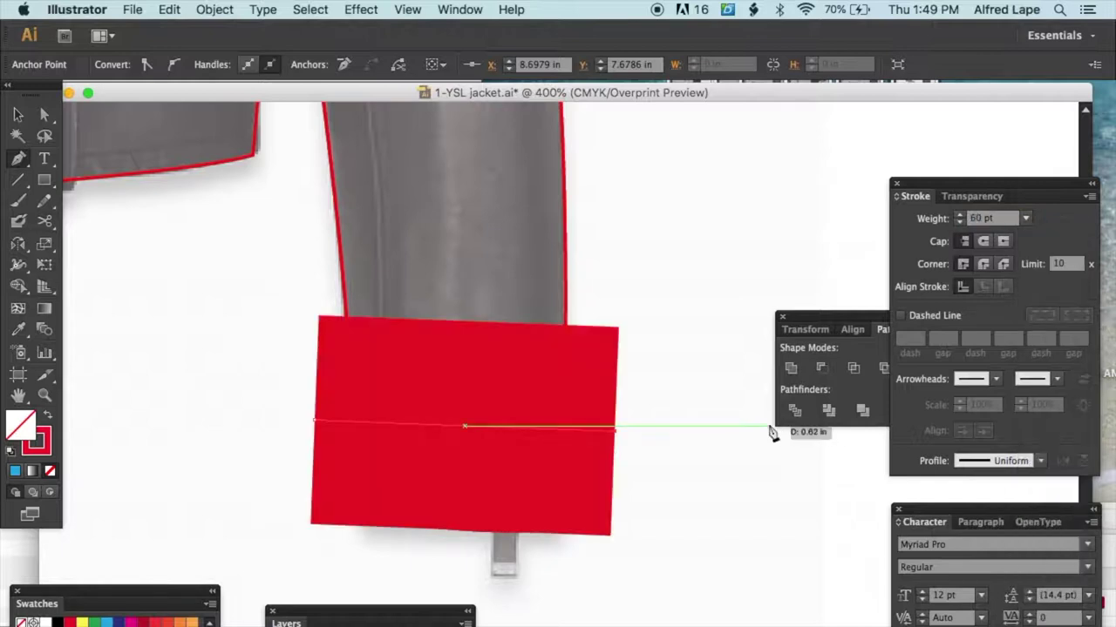
click(902, 314)
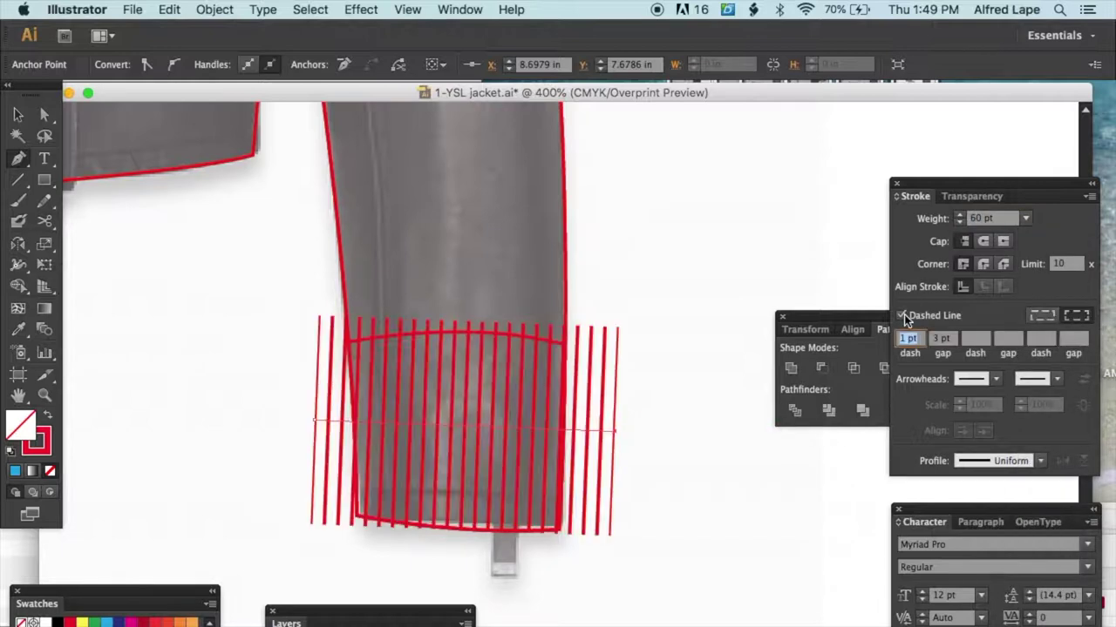
click(907, 338)
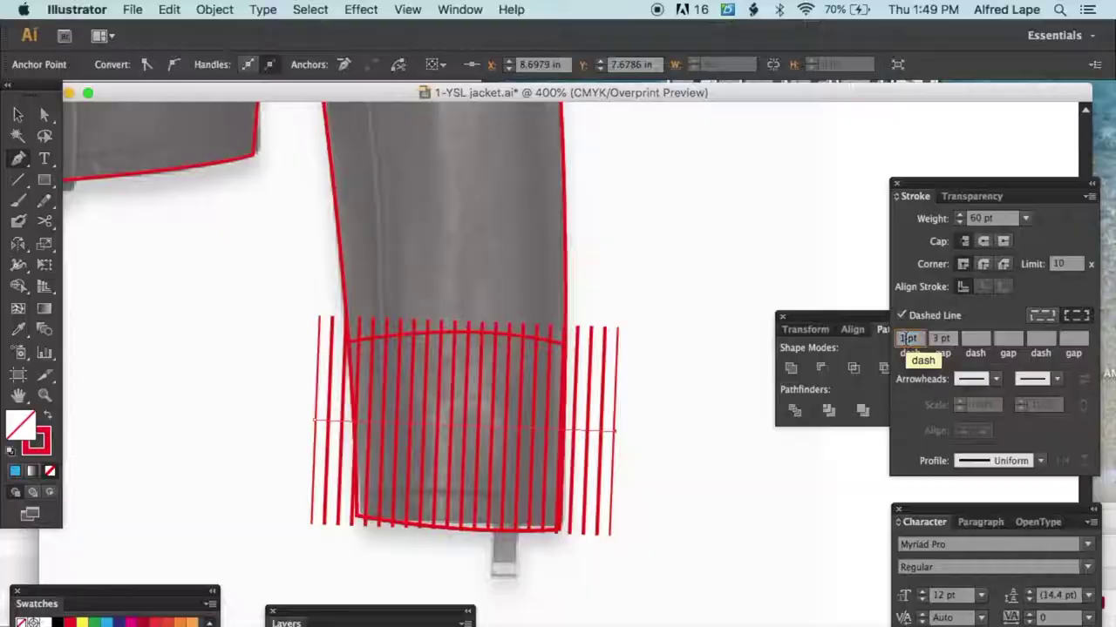
click(945, 338)
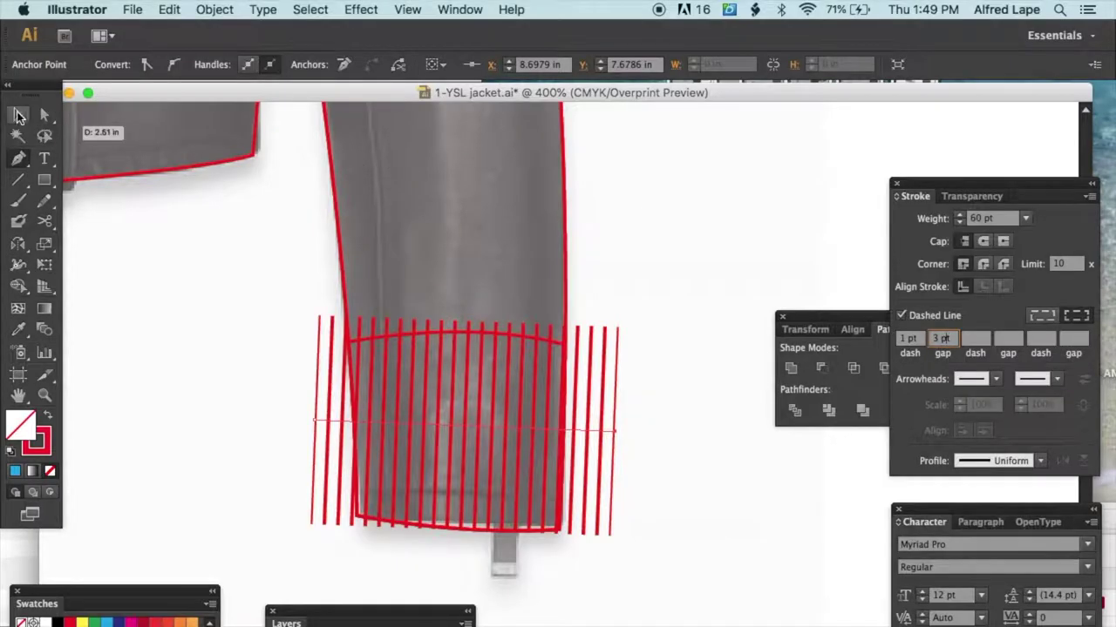
Step: Place a copy of the cuff outline in the empty area beside the sleeve
click(19, 116)
scroll(291, 425, right, 5)
drag(360, 287, 673, 234)
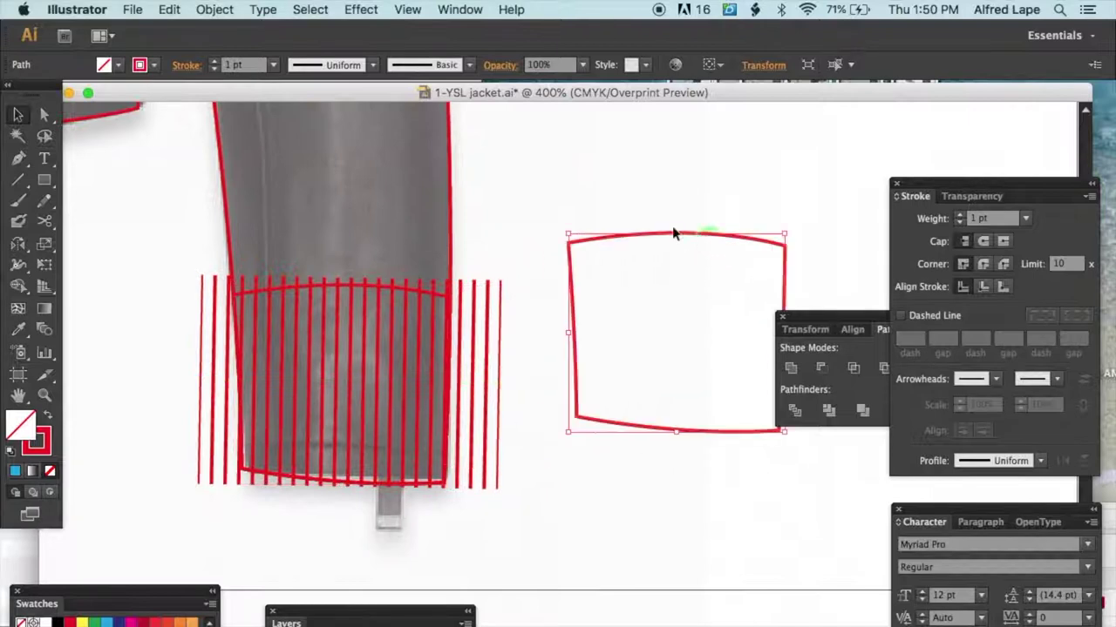
click(503, 267)
scroll(477, 355, right, 3)
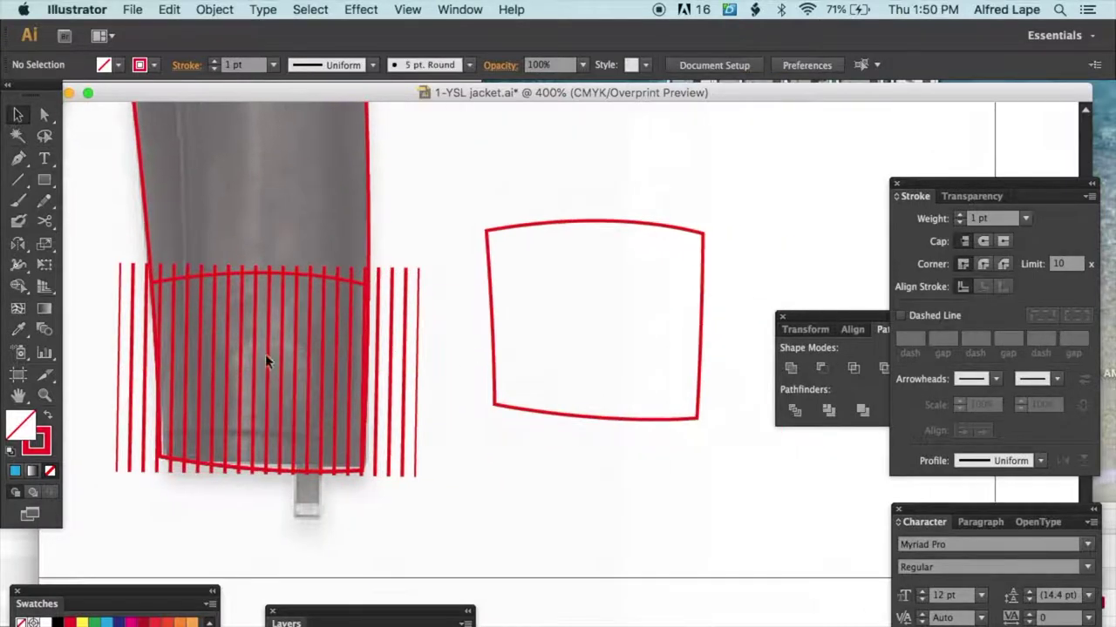
Step: Move the dashed stripes over the cuff copy and clip them to its outline
drag(217, 373, 555, 308)
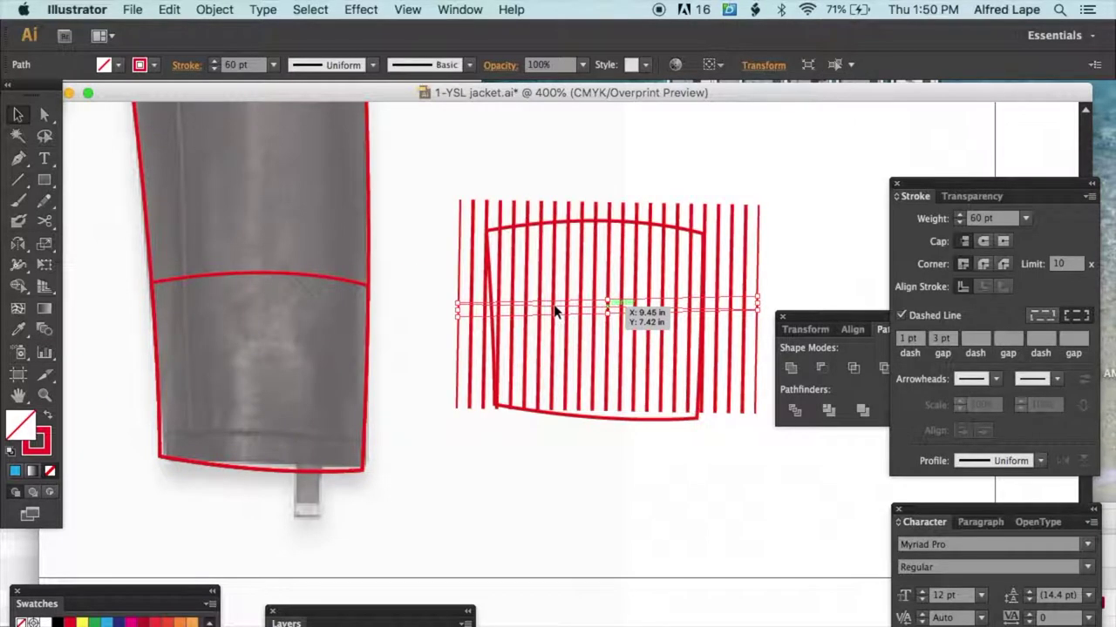
drag(555, 311, 548, 326)
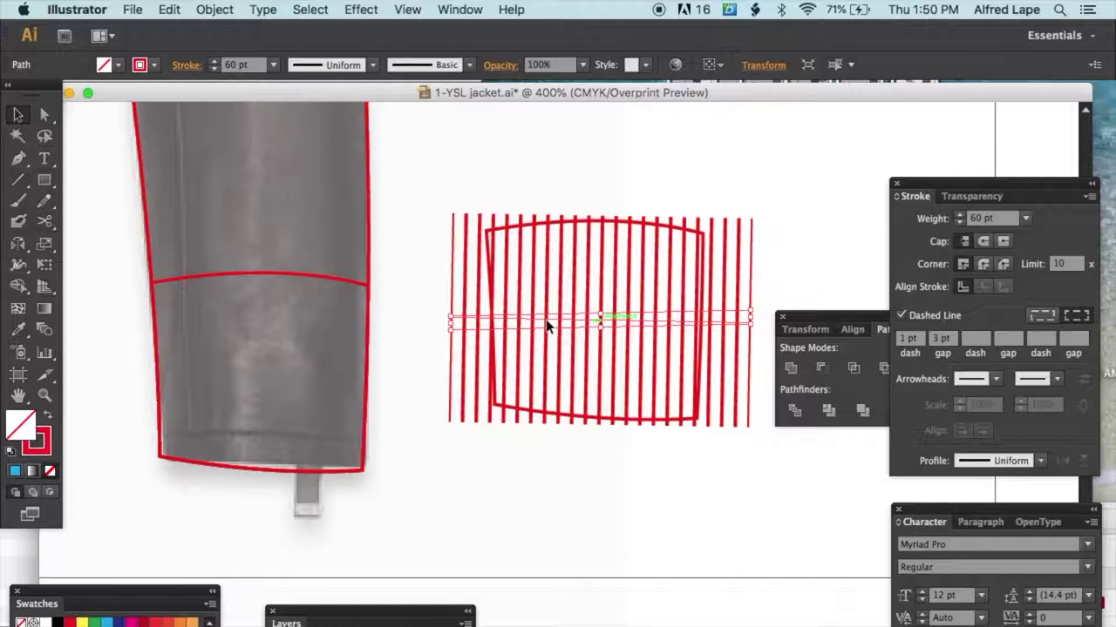
click(579, 438)
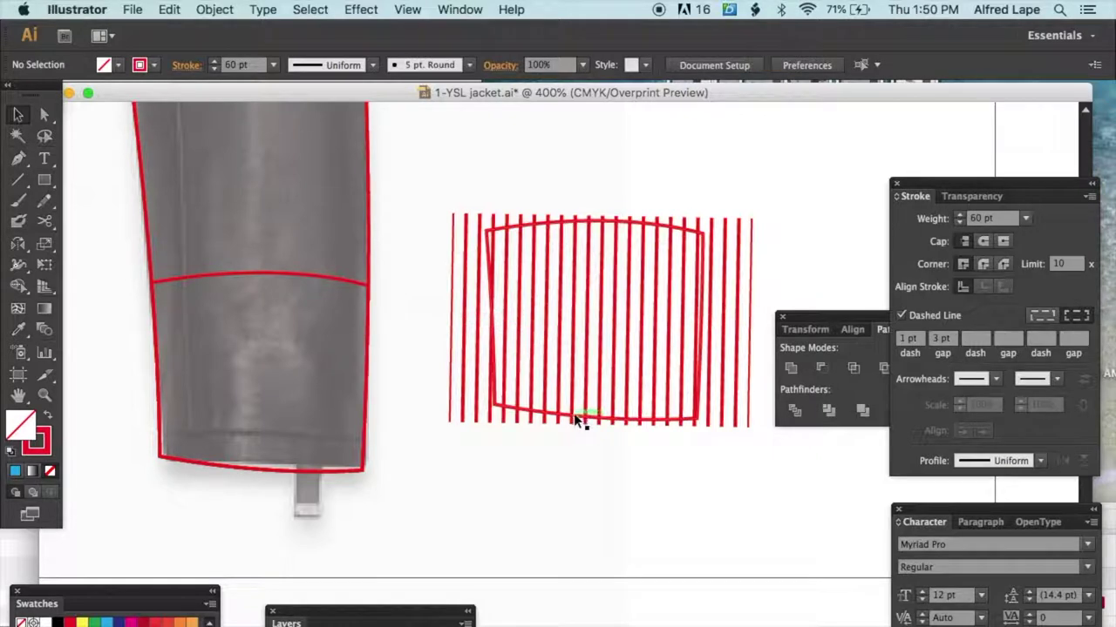
click(575, 420)
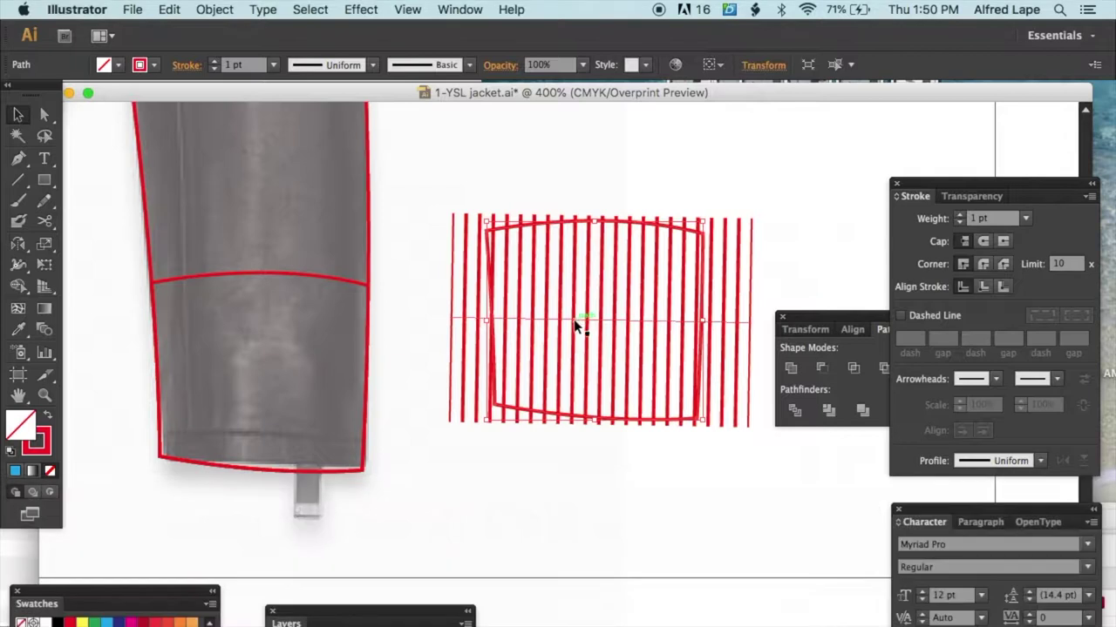
shift+click(575, 326)
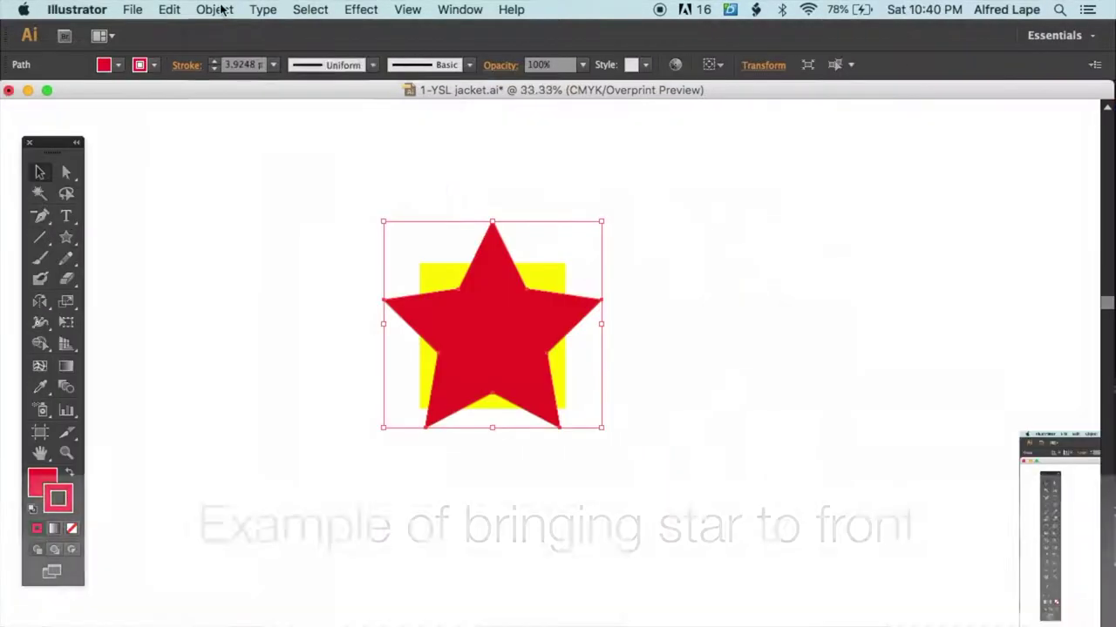
Step: Send the red star backward behind the yellow square and reselect it to change its stacking order
click(214, 9)
mouse_move(261, 47)
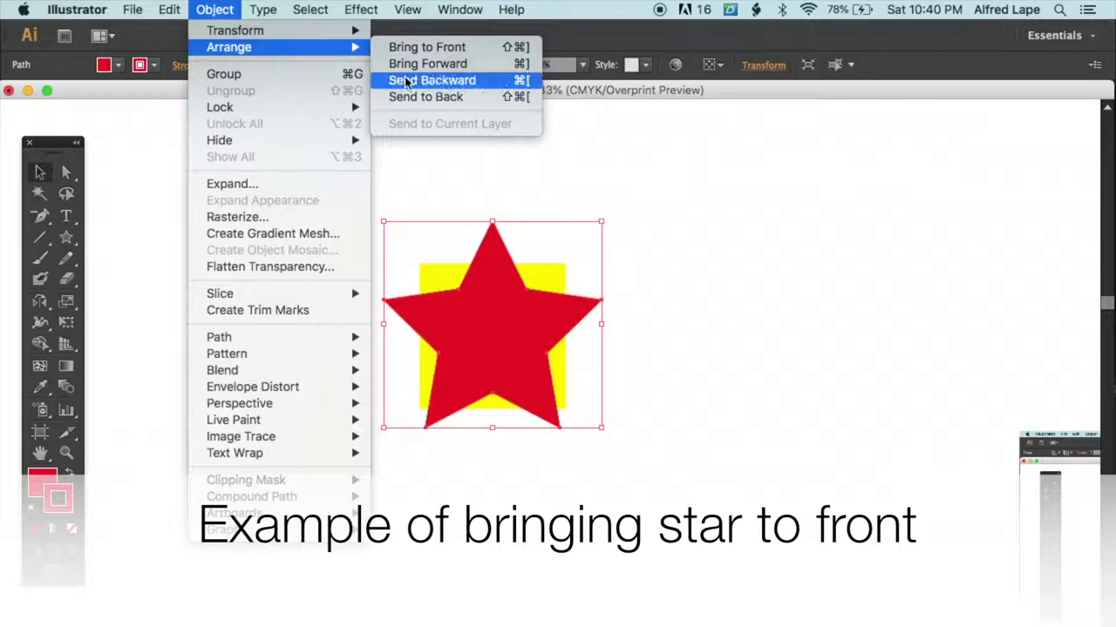
click(406, 80)
click(513, 220)
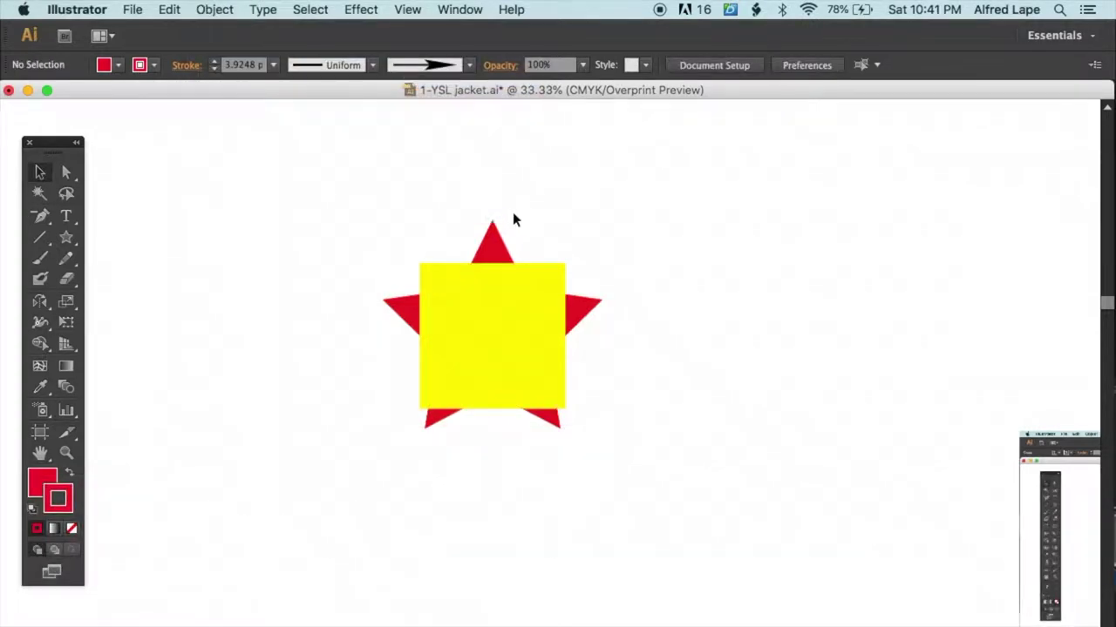
click(493, 244)
click(214, 10)
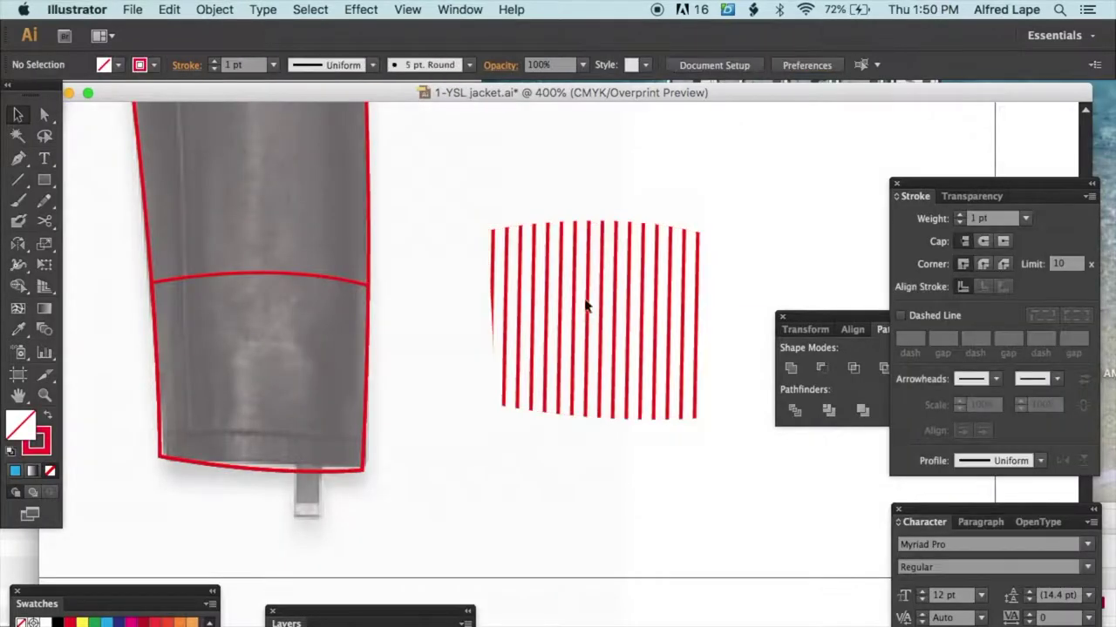
Step: Move the clipped stripes back onto the sleeve's cuff
drag(565, 318, 241, 372)
click(500, 305)
Step: Draw a closed Pen path across the bottom edge of the cuff, with a curved upper side extending past both cuff edges
key(super+minus)
key(super+equal)
key(super+equal)
key(super+equal)
key(p)
click(182, 380)
drag(398, 322, 627, 335)
drag(706, 416, 737, 454)
click(182, 380)
Step: Reshape the curved upper side of the bottom cuff path by adjusting its anchor points and handles with Direct Selection
key(a)
click(294, 336)
mouse_move(261, 314)
mouse_down()
mouse_move(214, 320)
mouse_move(271, 297)
mouse_up()
click(647, 362)
drag(546, 325, 473, 324)
click(738, 311)
Step: Round out the left end of the bottom cuff curve by refining its handle
key(super+minus)
key(super+minus)
key(super+minus)
key(super+minus)
key(super+plus)
key(super+plus)
key(super+plus)
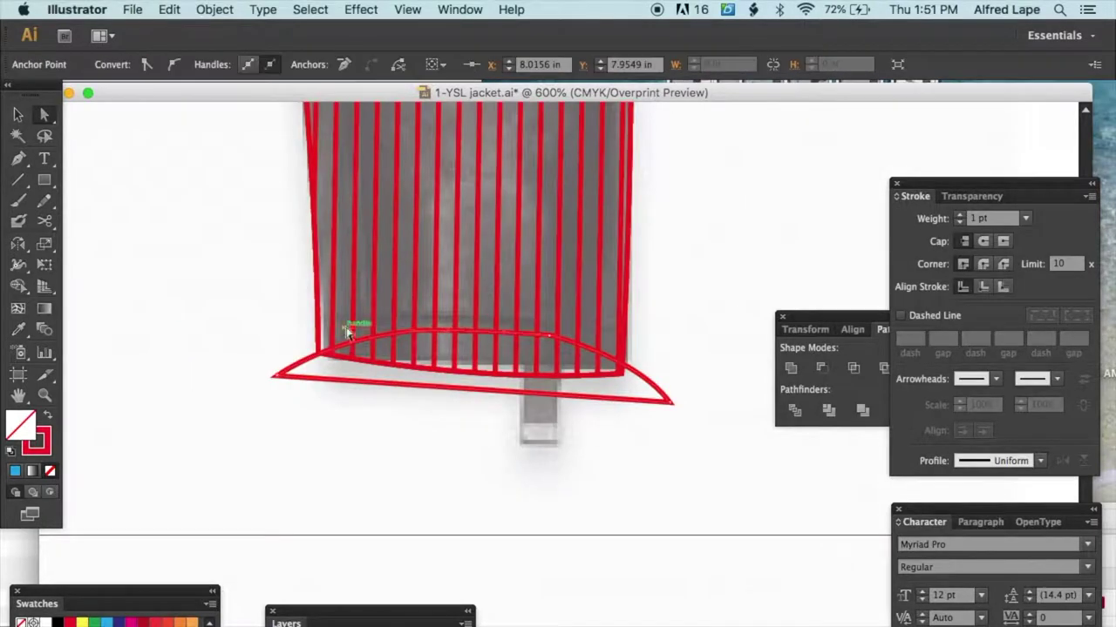
key(super+plus)
key(super+plus)
click(337, 266)
key(super+minus)
key(super+minus)
click(387, 507)
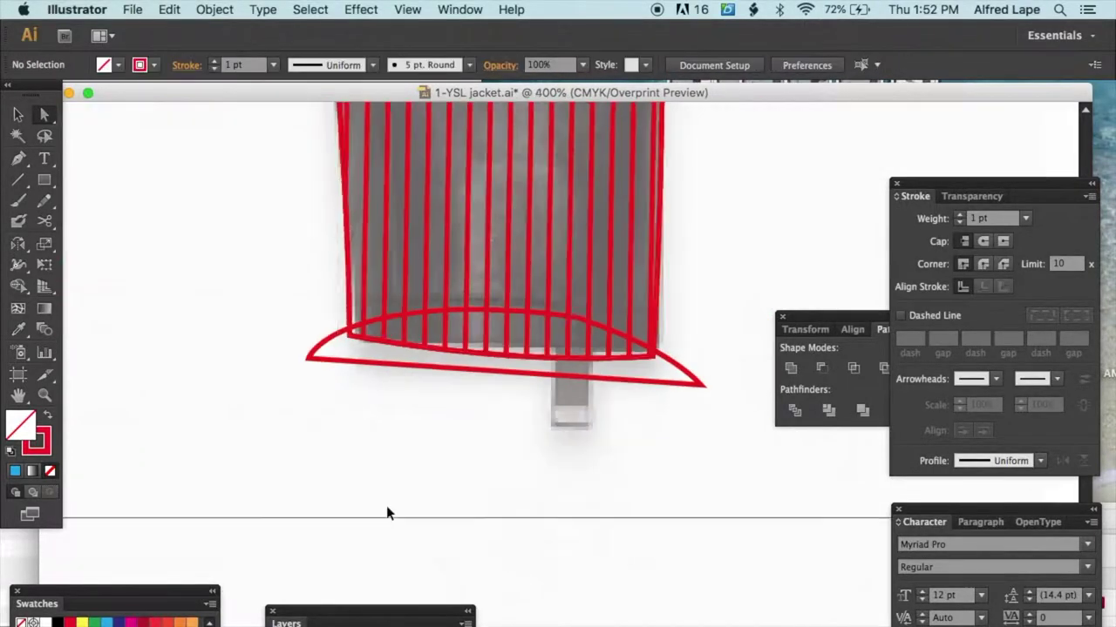
Step: Move the clipped stripes off the cuff into the empty area beside the sleeve
scroll(386, 506, up, 3)
key(v)
drag(416, 287, 784, 242)
Step: Copy the cuff outline and paste the copy in front
click(442, 147)
key(super+c)
key(super+f)
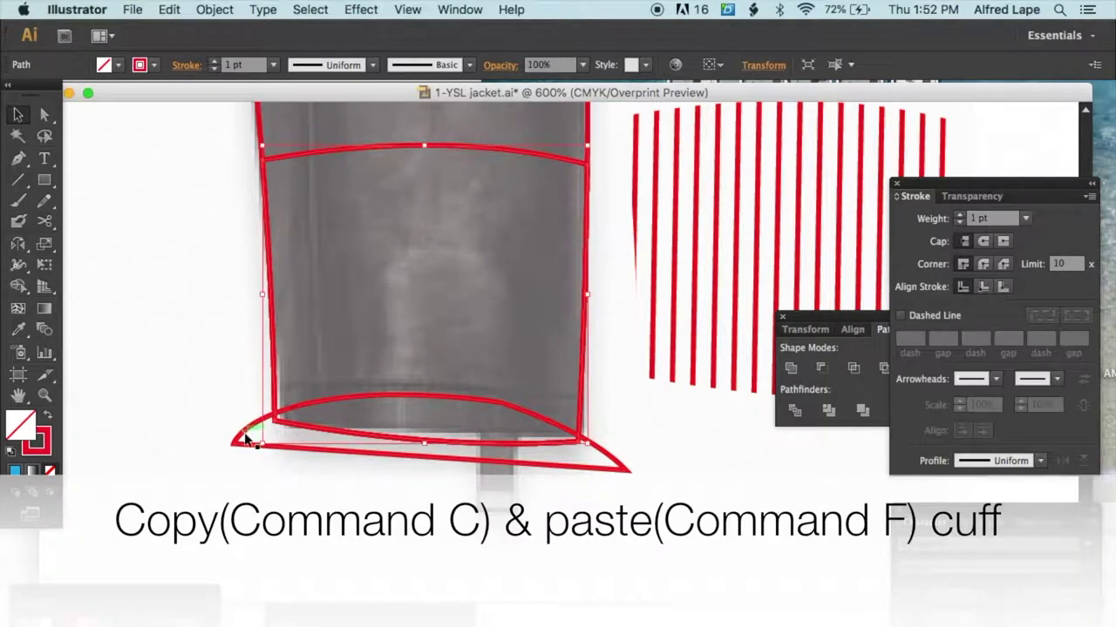
Step: Intersect the copied cuff outline with the bottom cuff path using Pathfinder
click(246, 440)
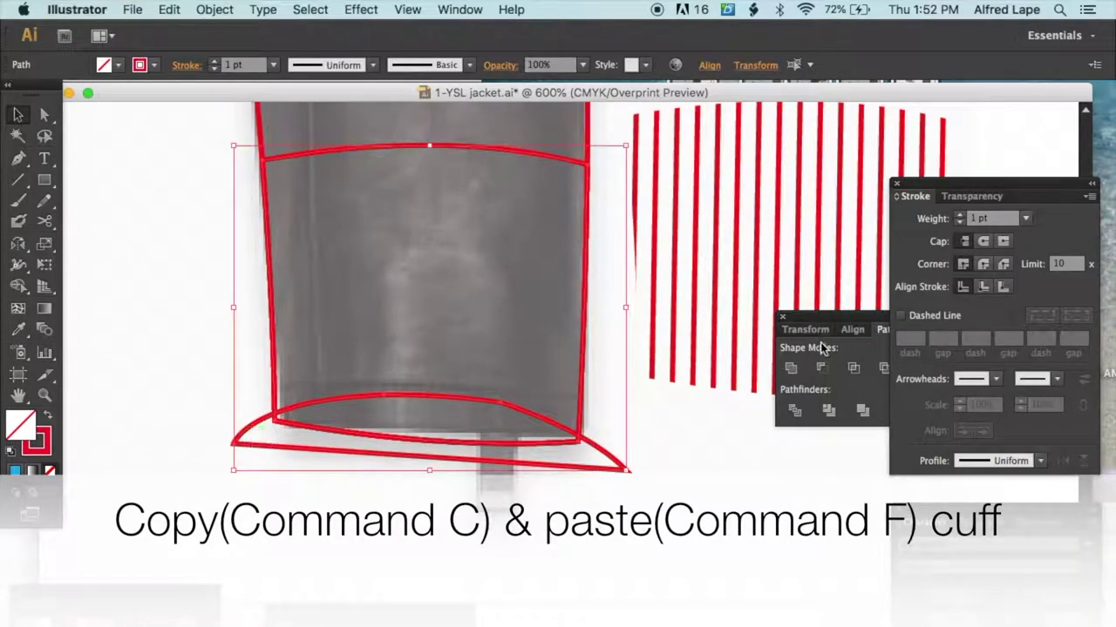
drag(851, 319, 799, 319)
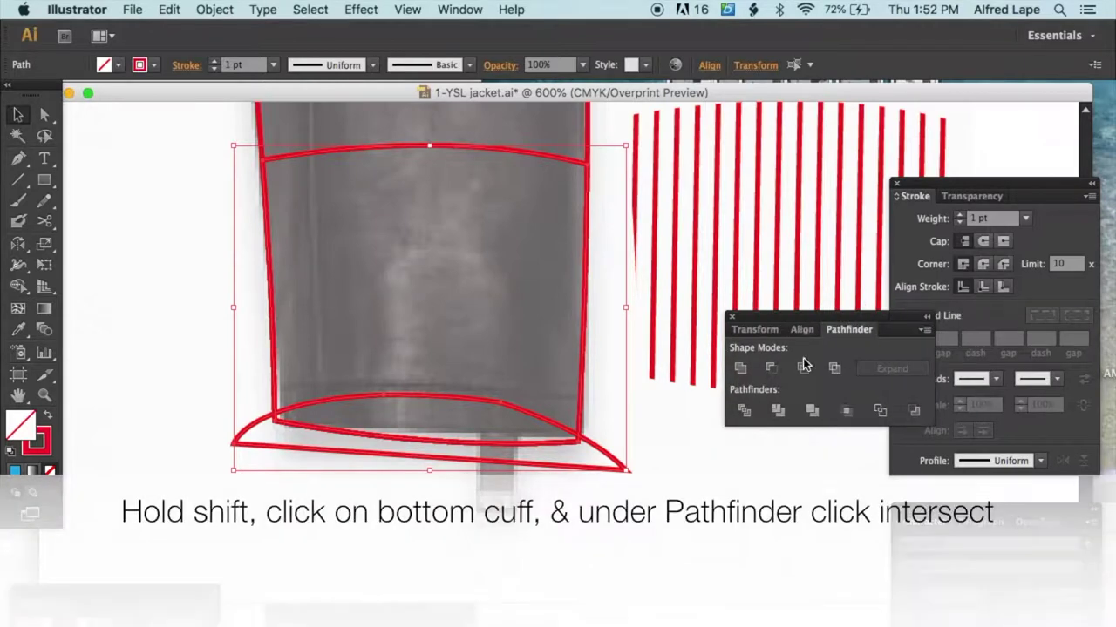
click(803, 369)
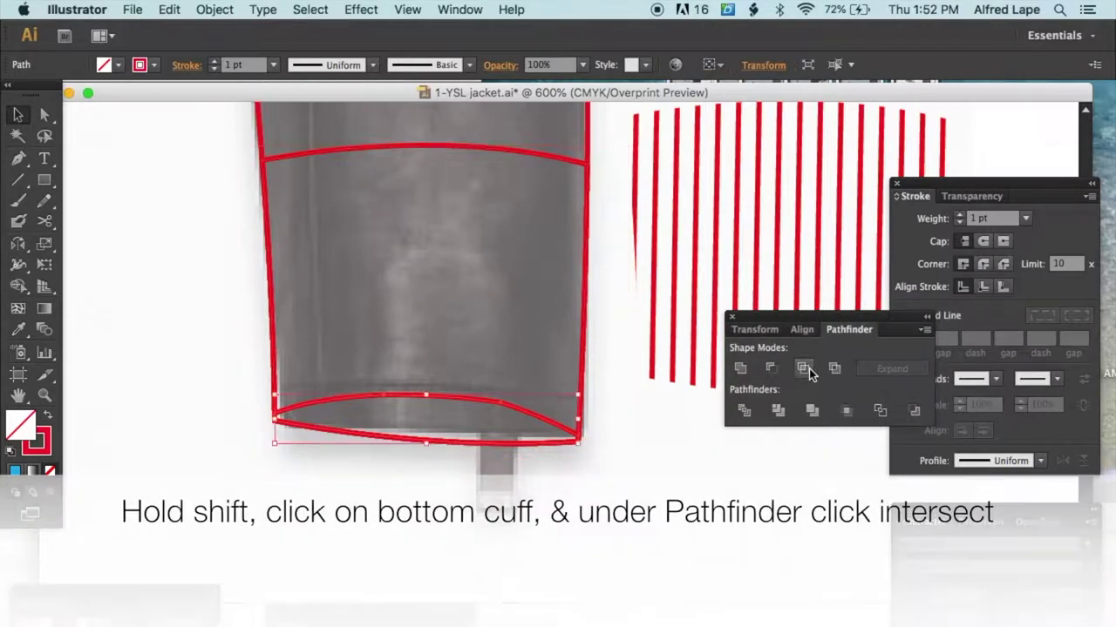
click(373, 515)
Step: Smooth the angular anchor point on the cuff opening's upper curve with the Convert Anchor Point tool and adjust the curve
key(super+equal)
key(a)
click(477, 405)
drag(19, 180, 36, 161)
drag(21, 161, 113, 222)
drag(475, 406, 438, 401)
drag(361, 392, 363, 386)
Step: Return the clipped stripes from beside the sleeve to their place on the cuff
key(super+minus)
key(super+minus)
key(super+minus)
key(v)
drag(677, 321, 502, 359)
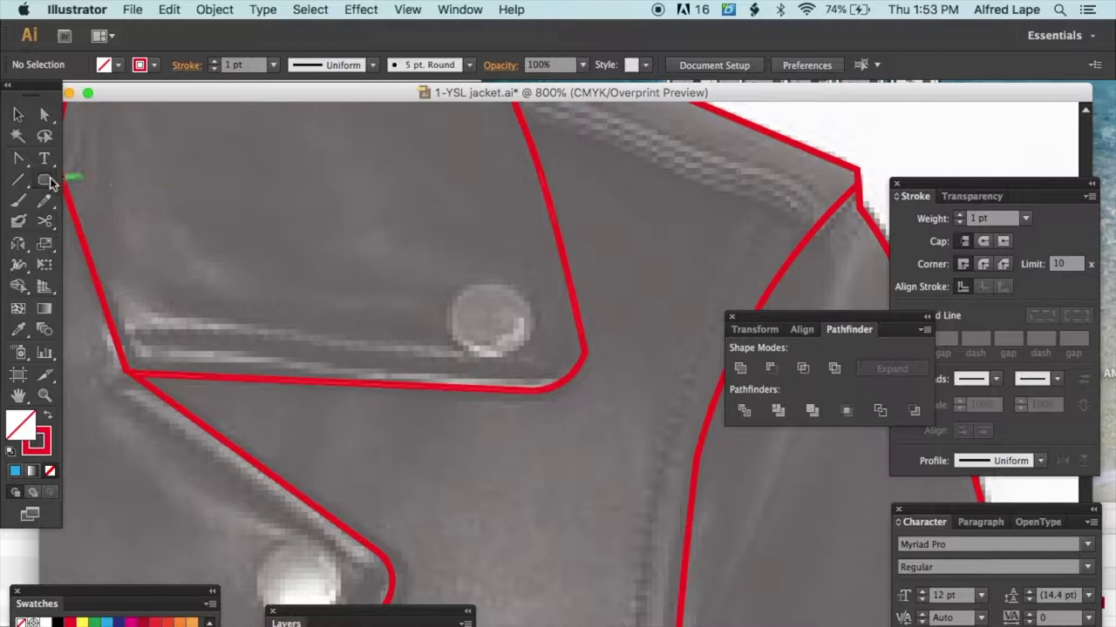
Step: Draw a perfect circle over the collar snap with the Ellipse tool
click(46, 181)
drag(46, 180, 103, 218)
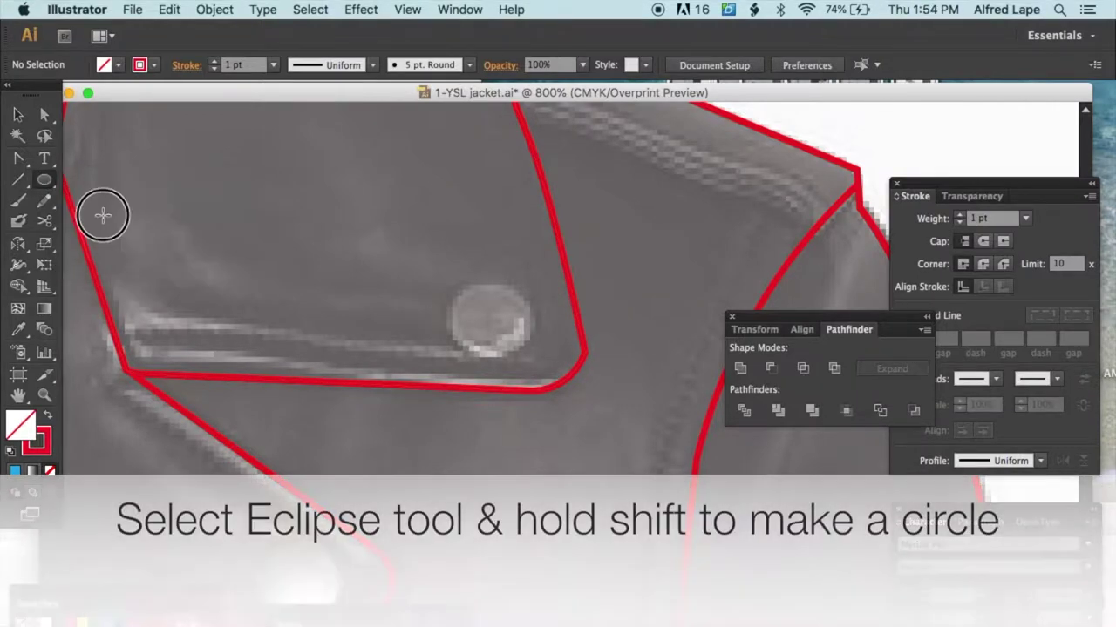
mouse_move(453, 290)
mouse_down()
mouse_move(556, 357)
mouse_move(528, 322)
mouse_up()
click(20, 114)
scroll(488, 348, down, 2)
Step: Copy the collar snap's circle and paste it onto the lapel snap
click(169, 9)
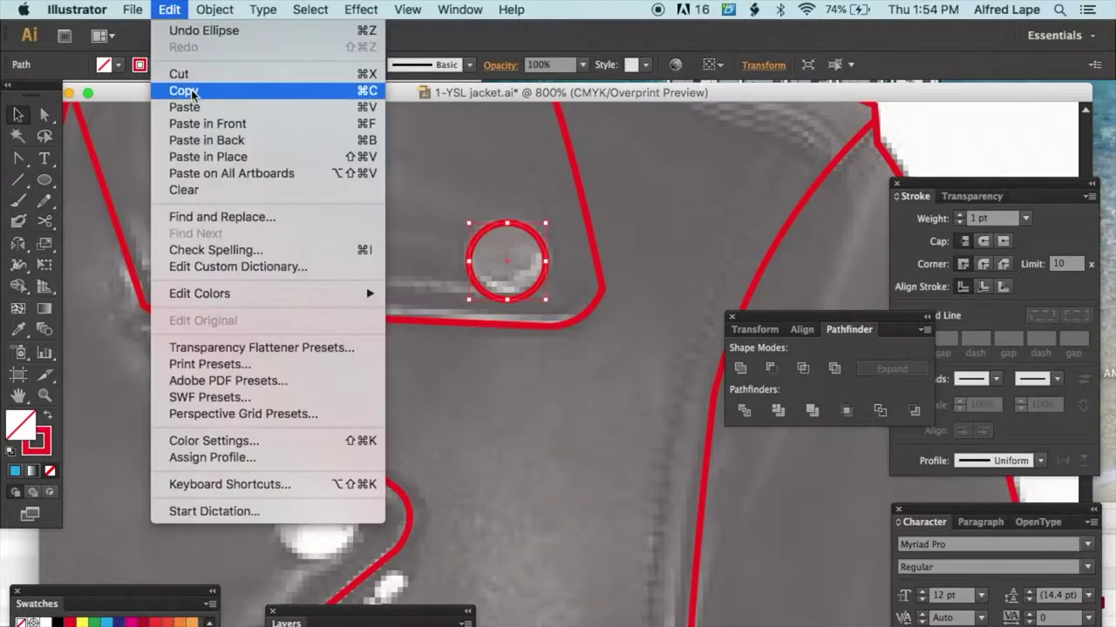
click(190, 92)
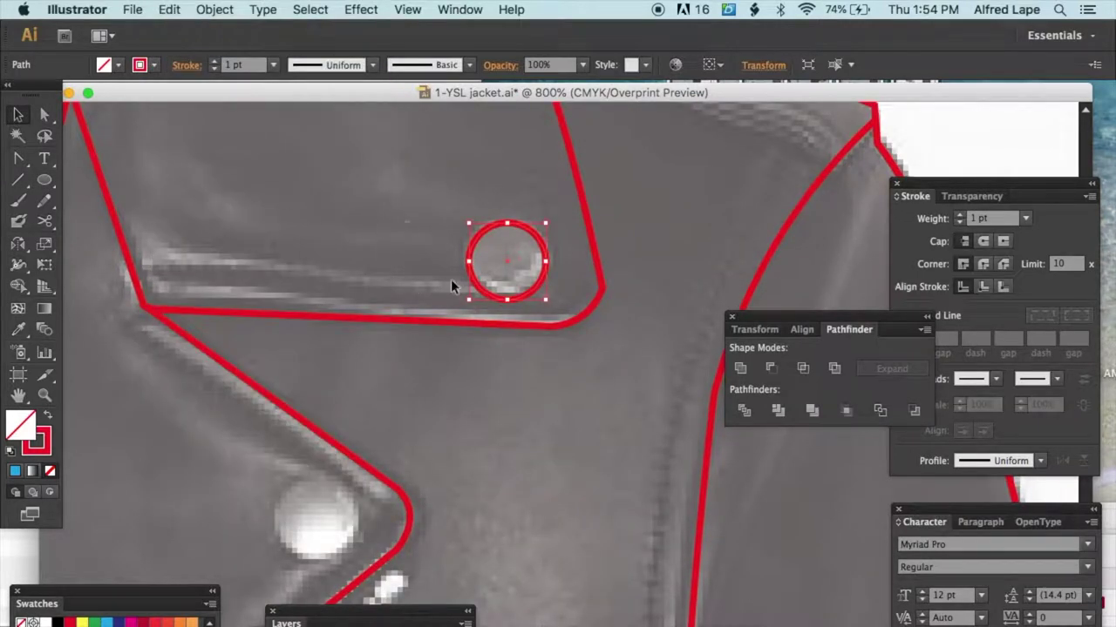
click(169, 9)
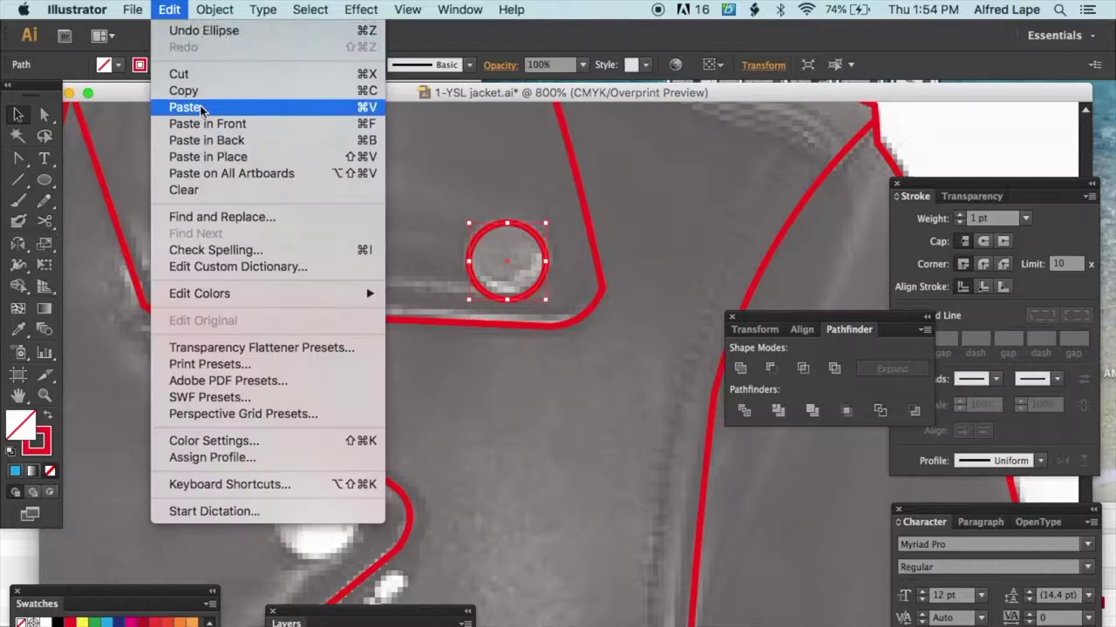
click(186, 104)
drag(532, 358, 287, 481)
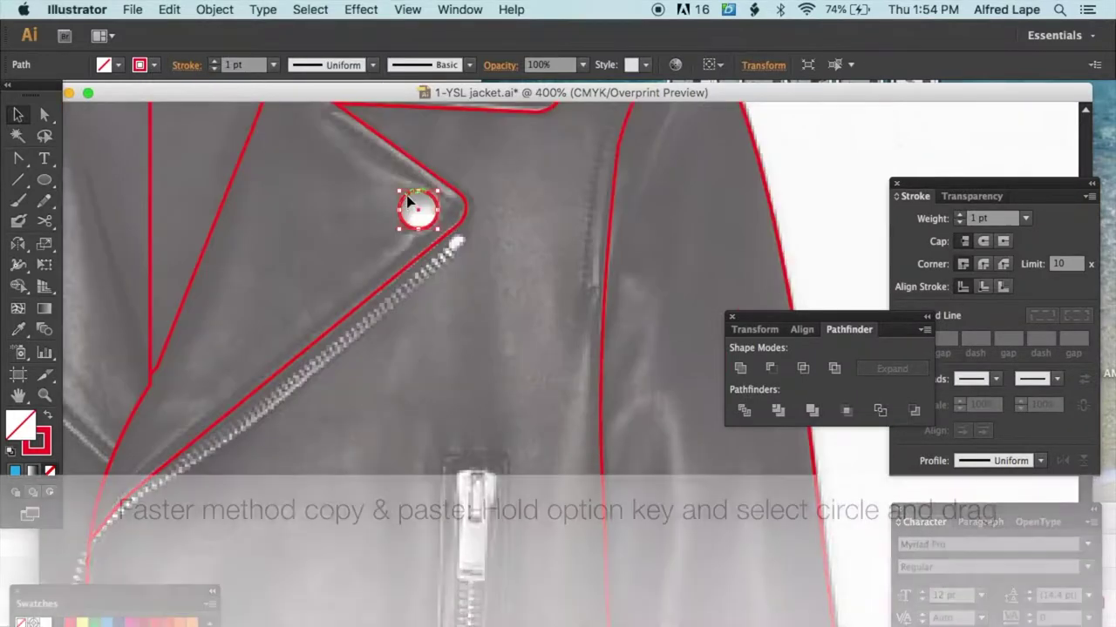
Step: Duplicate the snap circle onto the pocket flap snap and the hem tab snap below it
drag(406, 195, 324, 508)
scroll(324, 508, down, 8)
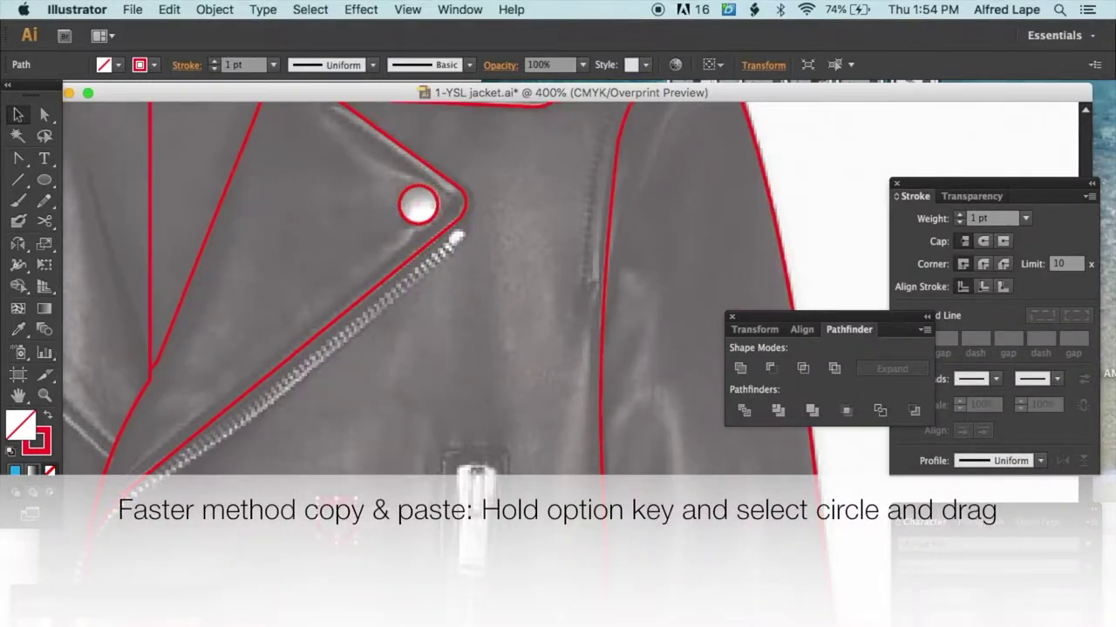
drag(336, 208, 362, 534)
scroll(362, 533, down, 8)
drag(348, 248, 333, 475)
drag(334, 475, 347, 512)
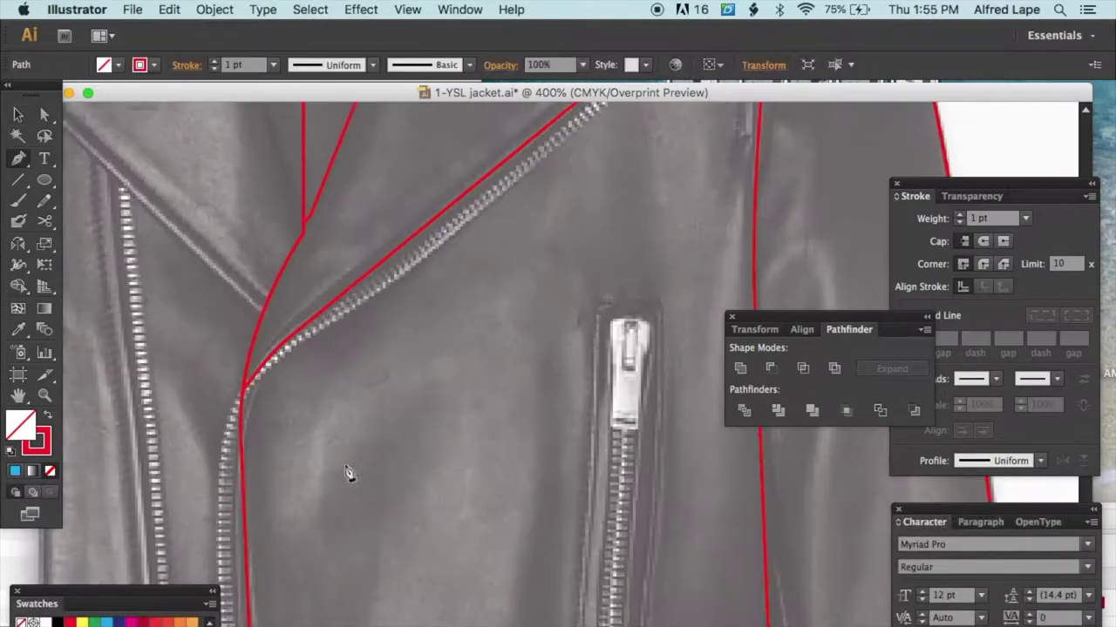
Step: Trace the front zipper's teeth with the Pen tool, from the lapel tip around the curve and down towards the hem
scroll(348, 473, up, 2)
click(255, 467)
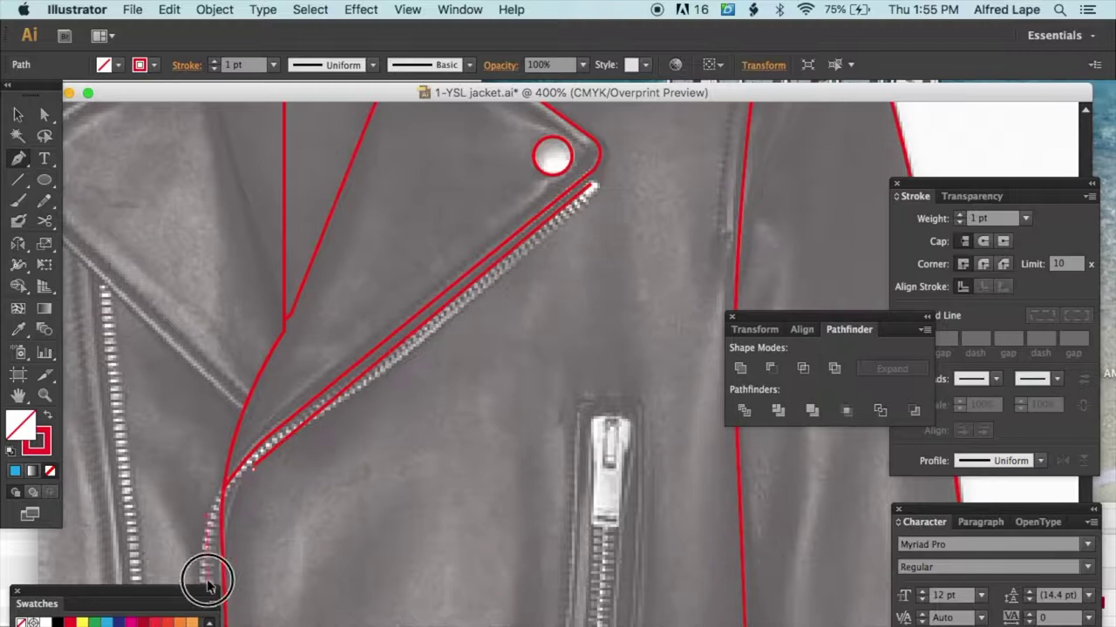
drag(206, 581, 266, 294)
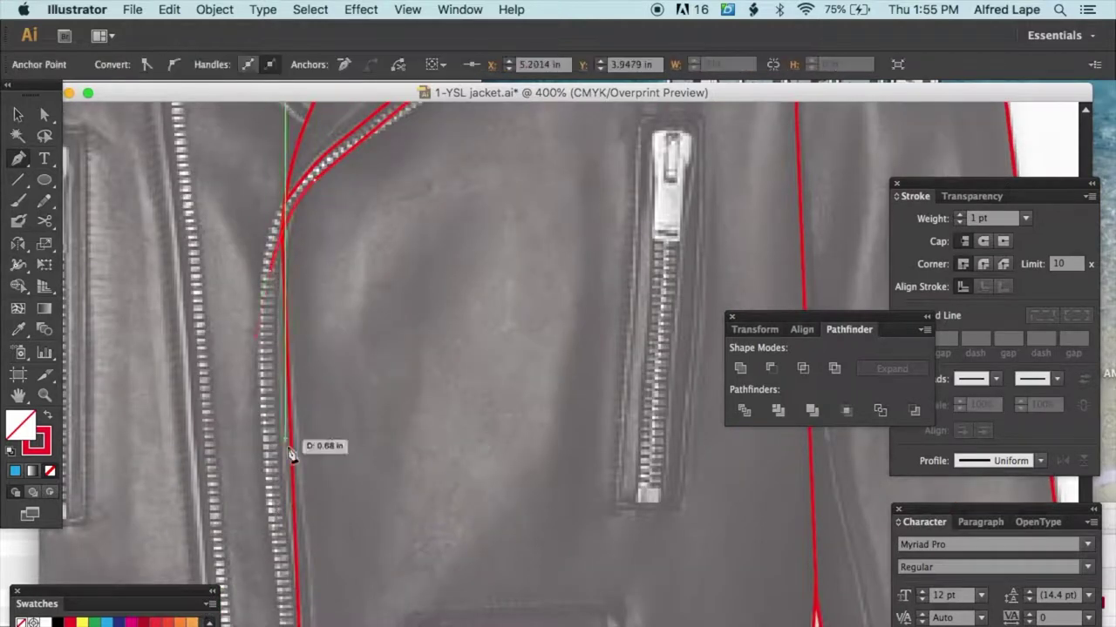
scroll(314, 436, down, 8)
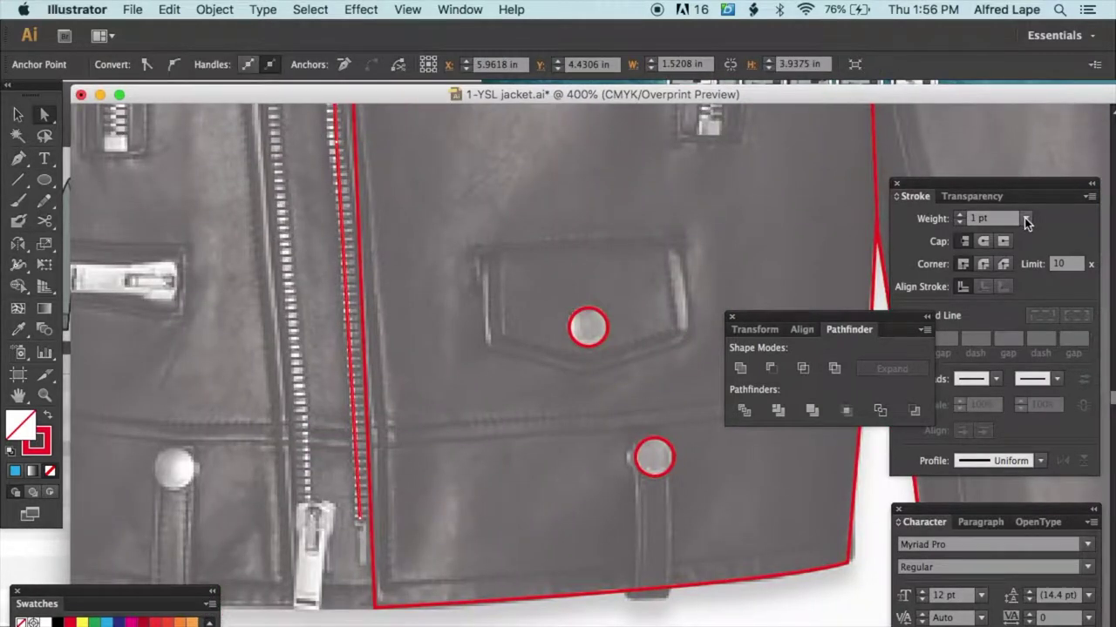
Step: Set the front zipper path's stroke to 3 pt and make it a dashed line with 1 pt dash and 0.5 pt gap
click(1025, 217)
click(1049, 333)
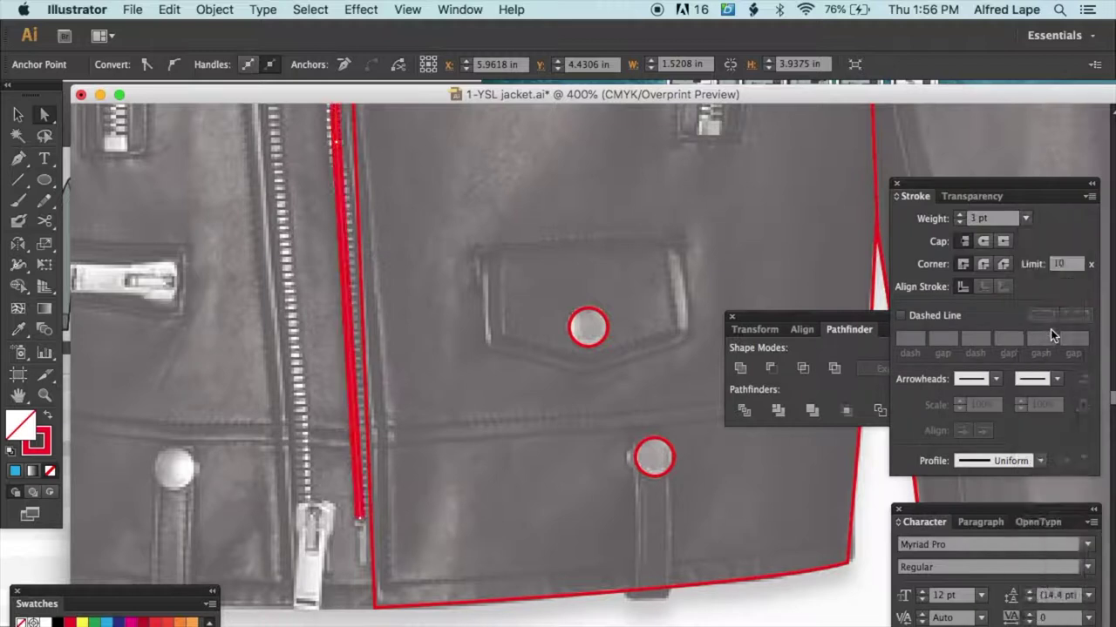
click(902, 315)
click(940, 342)
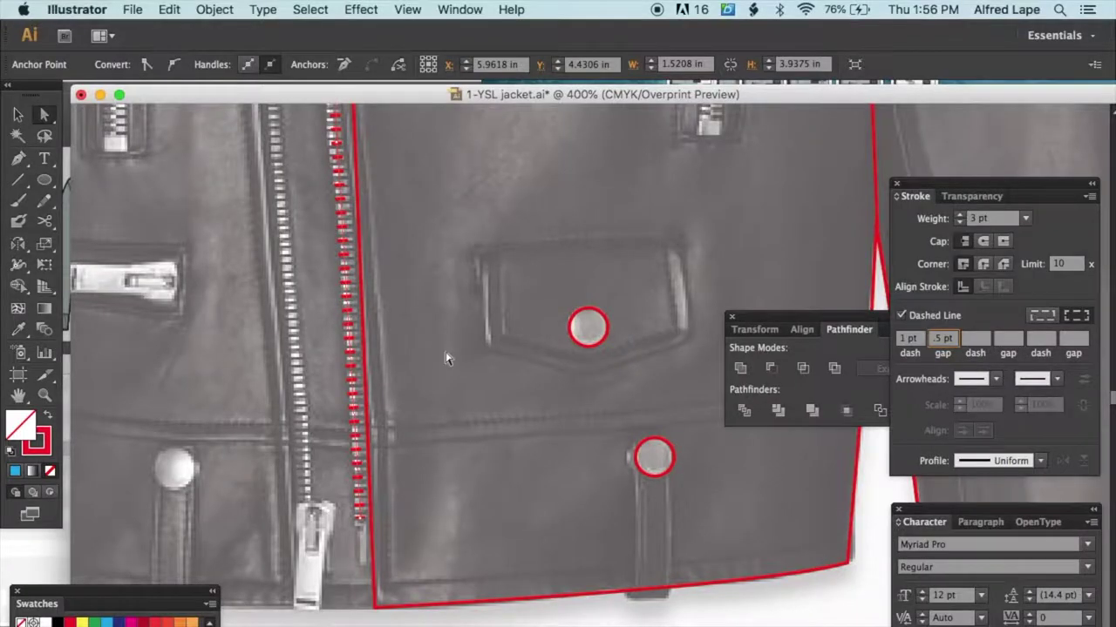
click(447, 396)
Step: Draw a narrow rectangle over the zipper end below the dashed teeth and set its stroke weight to 0.5 pt
drag(389, 315, 415, 488)
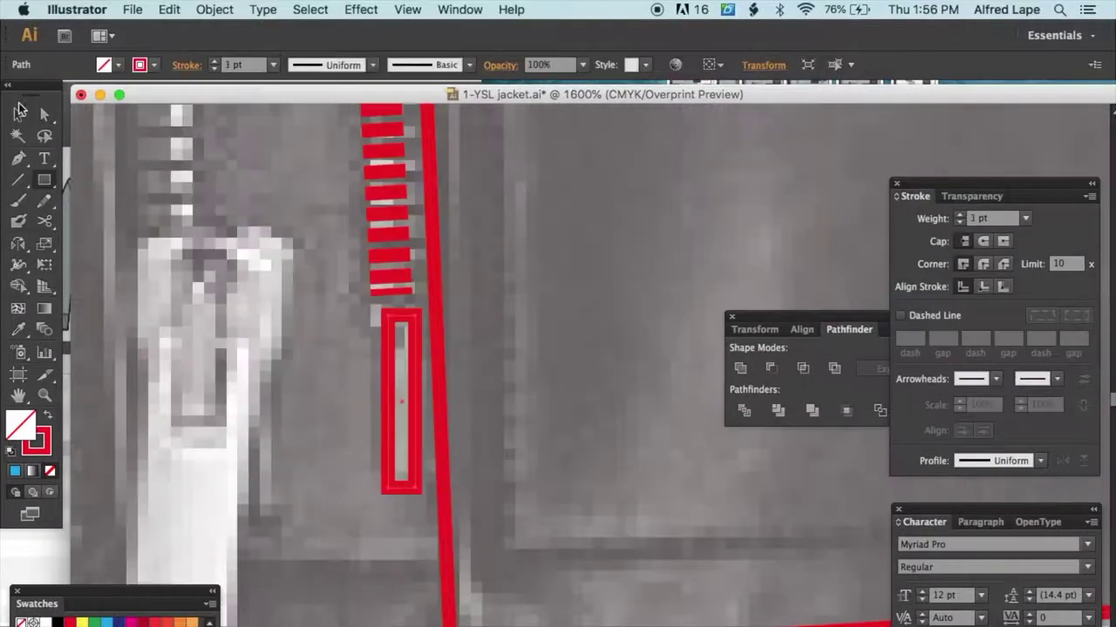
click(1025, 218)
click(1037, 251)
click(510, 343)
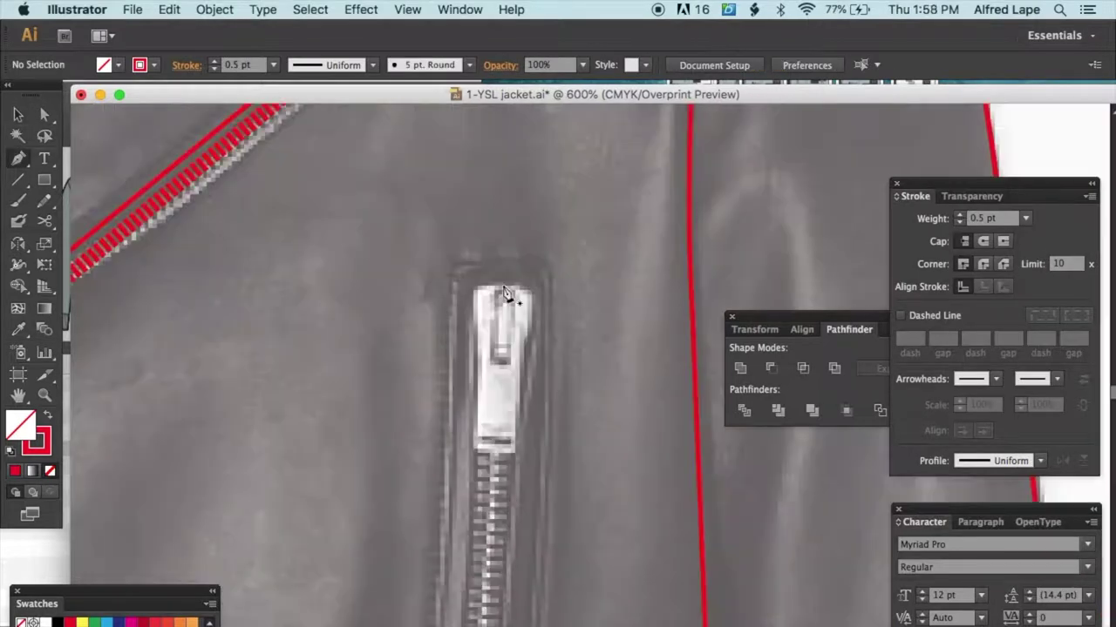
Step: Trace the right half of the chest pocket zipper's slider head as a closed shape with the Pen tool
click(503, 286)
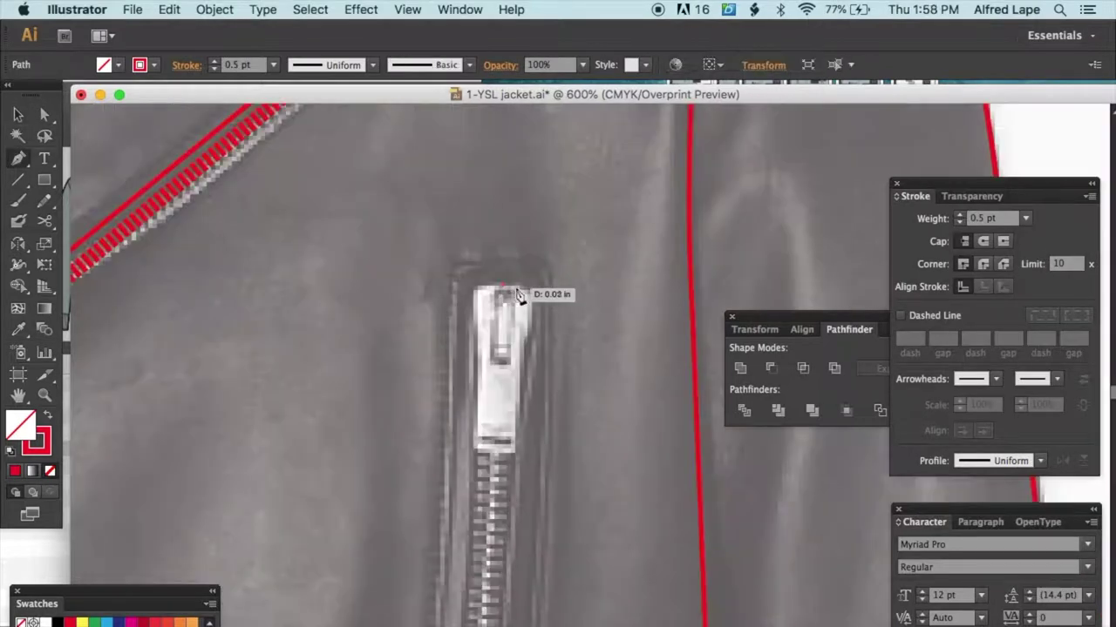
drag(530, 297, 541, 305)
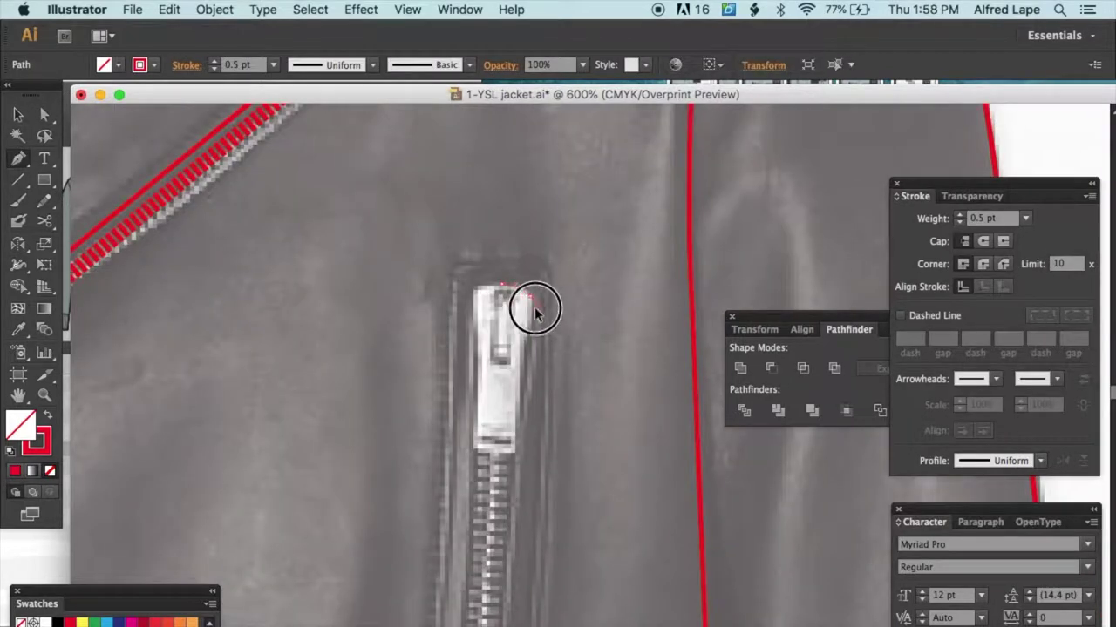
click(531, 294)
drag(532, 324, 509, 349)
click(504, 340)
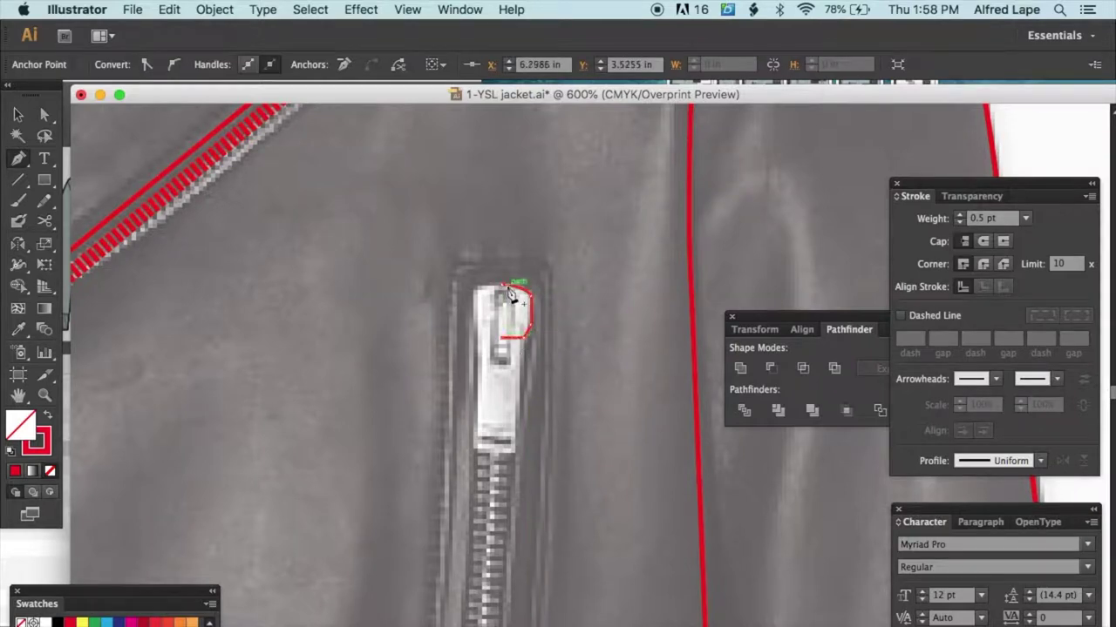
click(502, 286)
Step: Duplicate the slider half, reflect the copy across the vertical axis and place it overlapping the original to complete the head
key(v)
click(527, 285)
drag(529, 290, 568, 291)
double_click(18, 245)
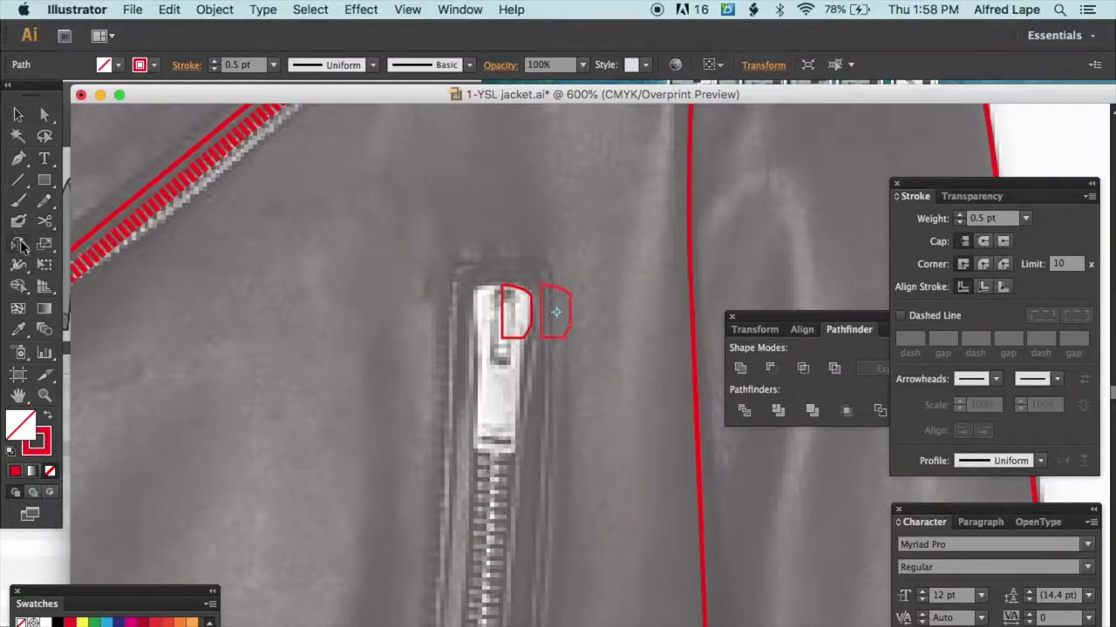
click(642, 463)
key(v)
drag(542, 290, 481, 292)
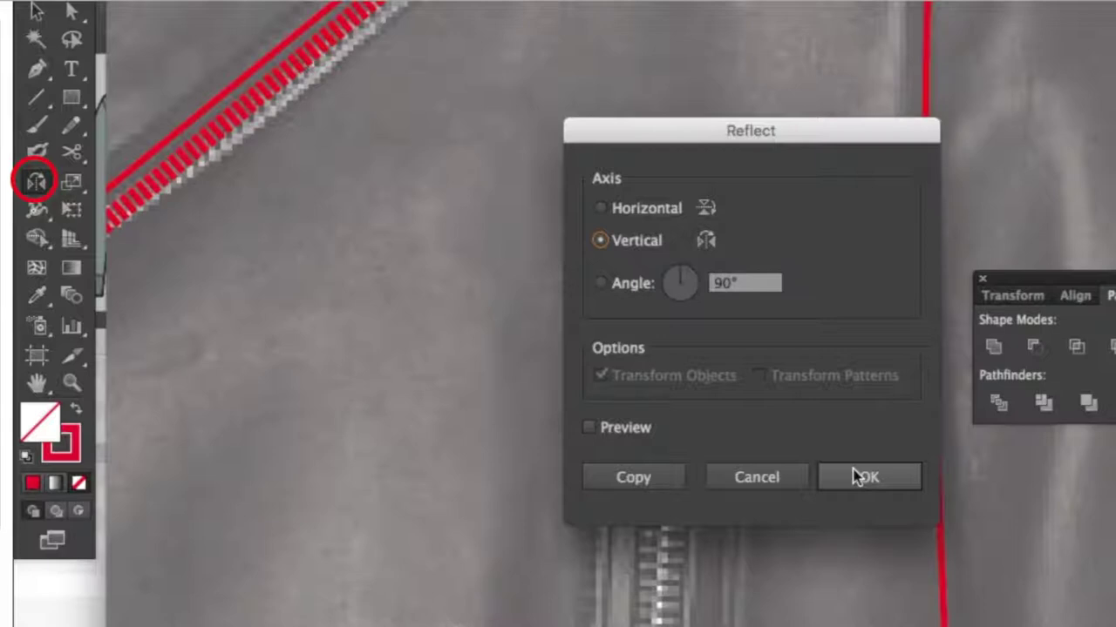
click(858, 476)
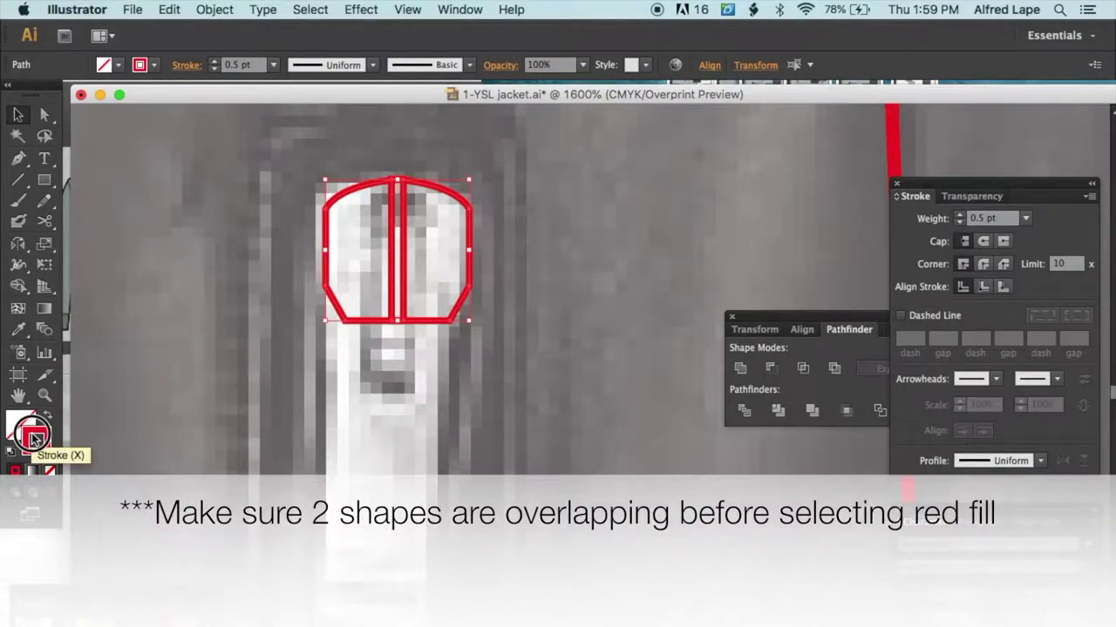
Step: Fill both slider halves red, merge them with Pathfinder, and restyle the merged shape as an unfilled red 0.25 pt outline
drag(35, 441, 25, 429)
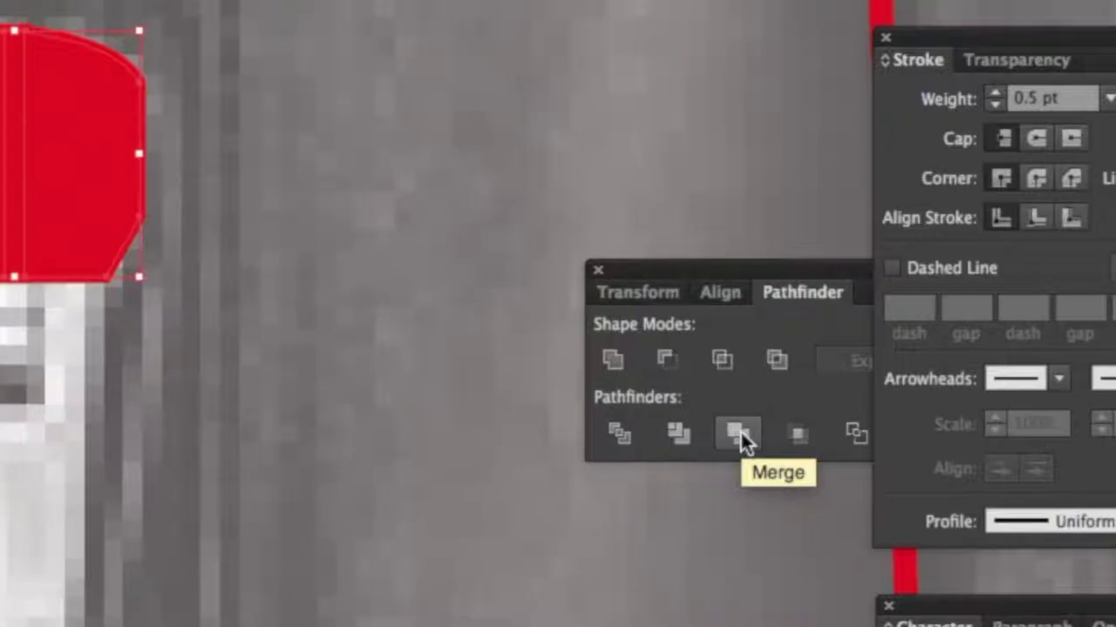
click(740, 430)
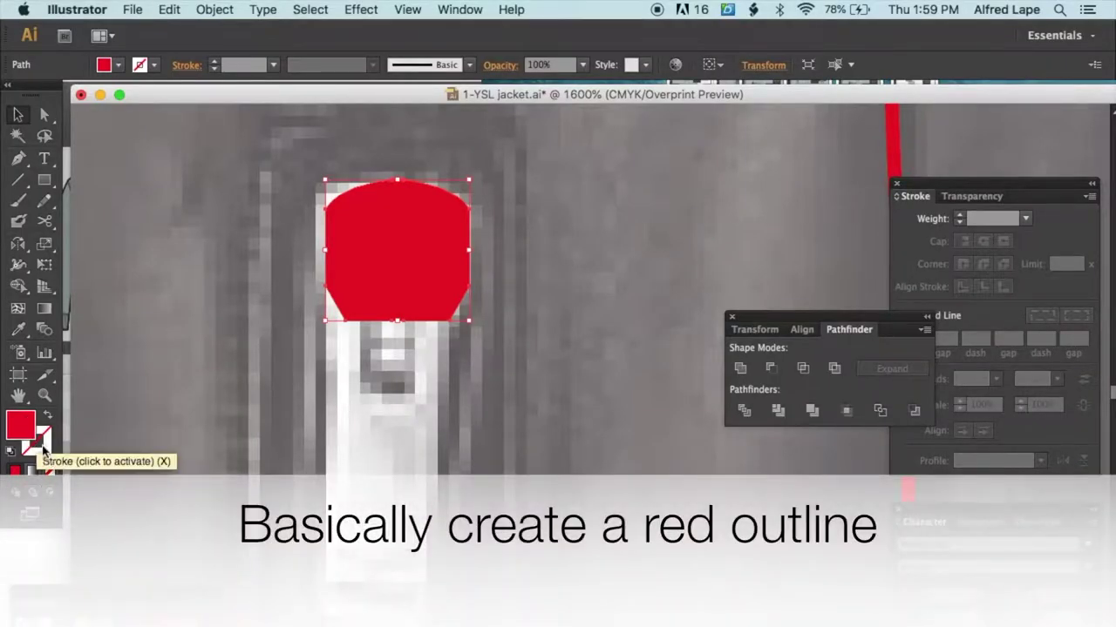
drag(24, 428, 38, 438)
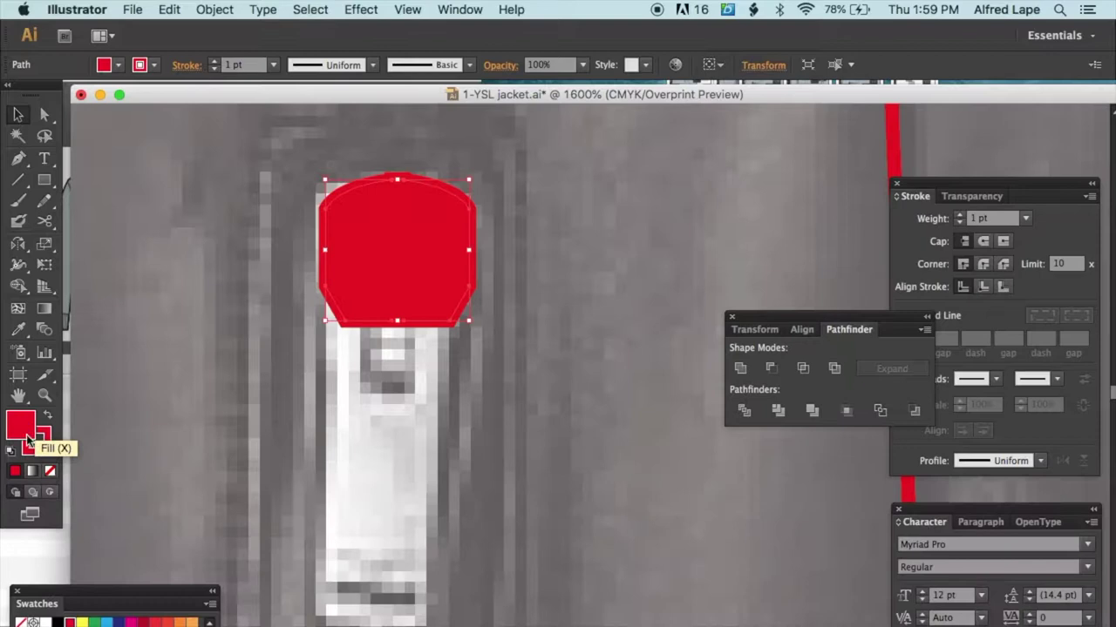
click(50, 471)
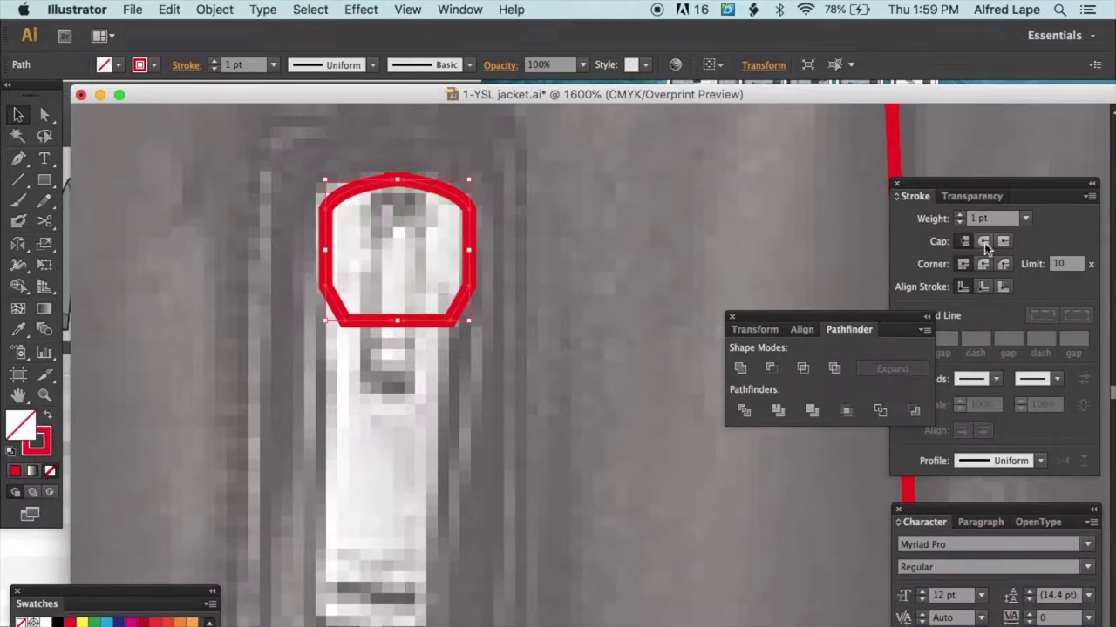
click(1025, 218)
click(1054, 228)
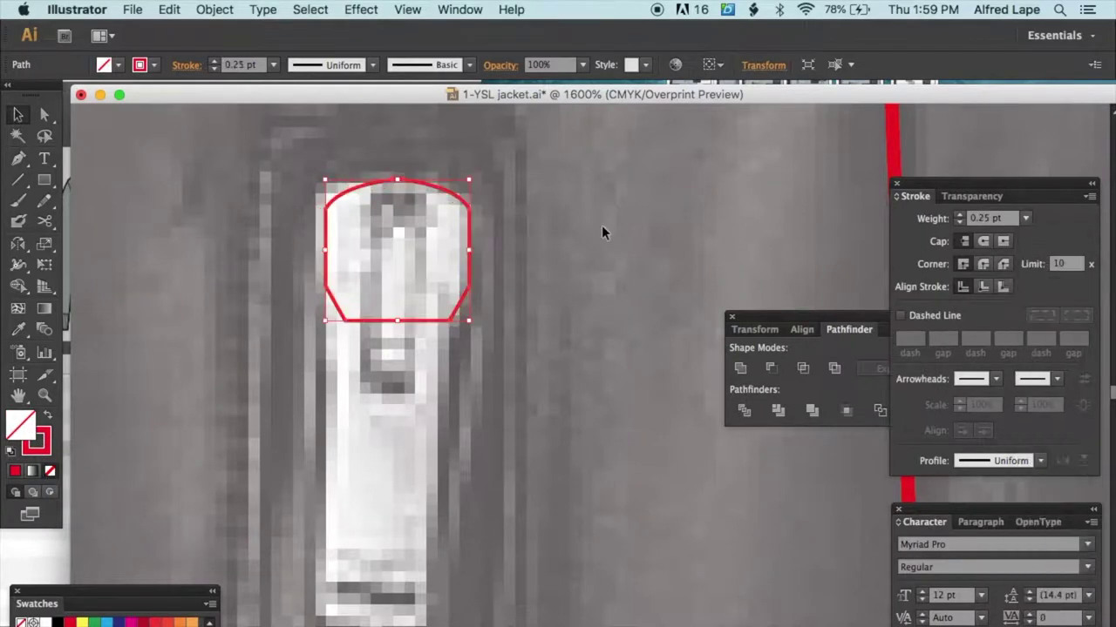
click(601, 225)
drag(459, 304, 448, 304)
click(547, 314)
Step: Draw a narrow rectangle over the slot in the slider head and rotate it slightly to match the zipper's tilt
key(super+minus)
key(super+minus)
key(super+minus)
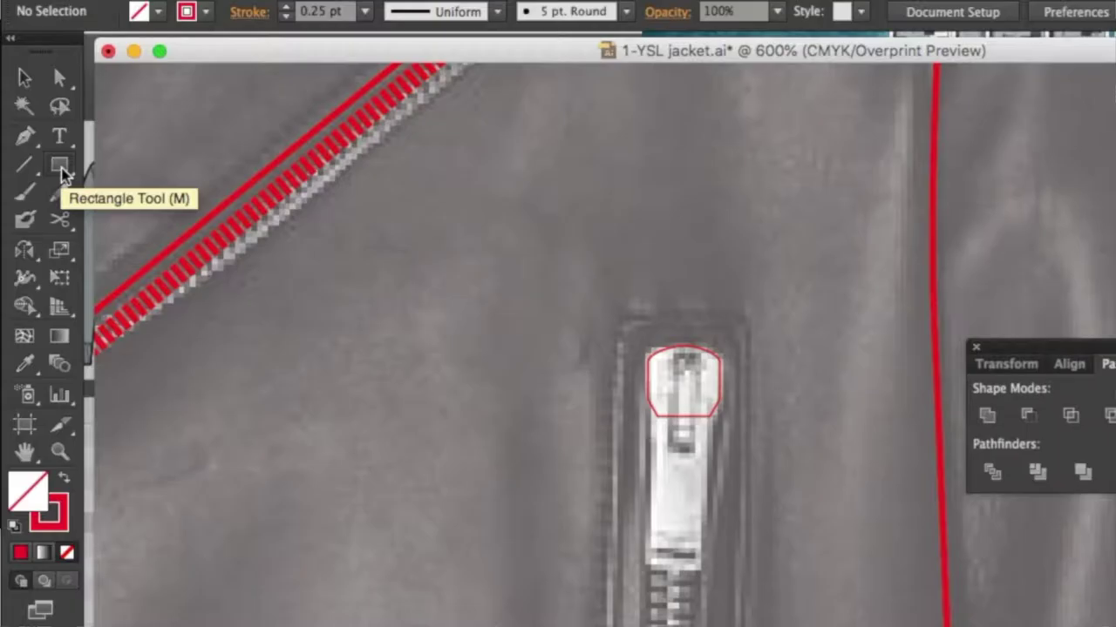
key(super+plus)
key(super+plus)
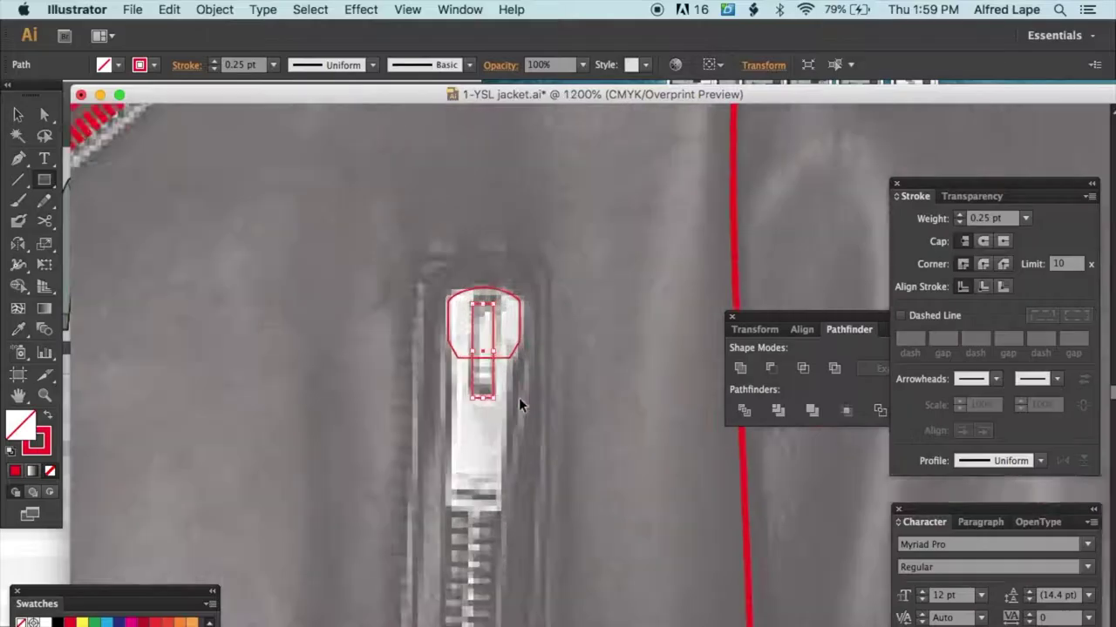
key(v)
drag(447, 292, 448, 283)
drag(456, 393, 453, 397)
click(552, 381)
key(super+minus)
Step: Draw a long rectangle over the zipper pull's body and rotate it to follow the pull's angle
key(m)
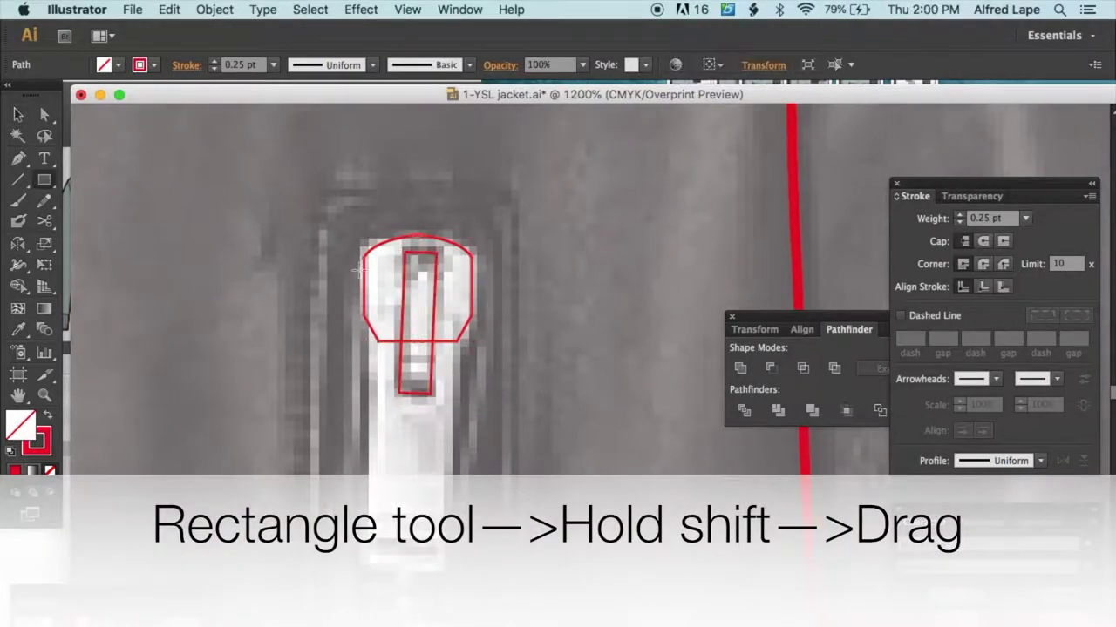
drag(377, 307, 448, 570)
key(v)
drag(456, 300, 460, 301)
click(485, 390)
key(super+equal)
key(super+equal)
drag(404, 421, 409, 422)
drag(418, 243, 411, 244)
key(super+z)
click(547, 407)
Step: Draw a small horizontal rectangle inside the zipper pull's lower end and adjust it to the dark slot in the photo
scroll(547, 407, down, 5)
click(448, 470)
drag(323, 467, 426, 496)
click(19, 114)
key(super+equal)
drag(452, 429, 452, 430)
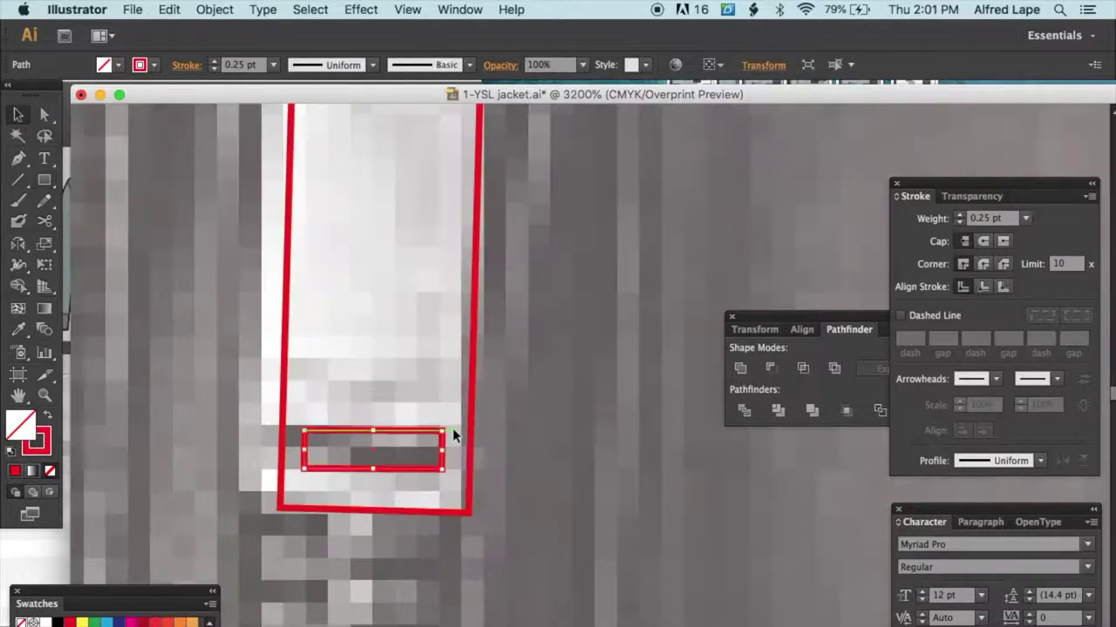
click(567, 440)
Step: Draw a tall rectangle framing the whole chest pocket zipper and rotate it to the zipper's slant
key(super+minus)
key(super+minus)
key(super+minus)
key(super+minus)
key(super+minus)
key(super+minus)
click(47, 179)
drag(446, 146, 493, 535)
key(v)
drag(499, 140, 509, 139)
Step: Fine-tune the zipper frame rectangle at its lower and upper ends to fit the pocket opening
key(super+equal)
key(super+equal)
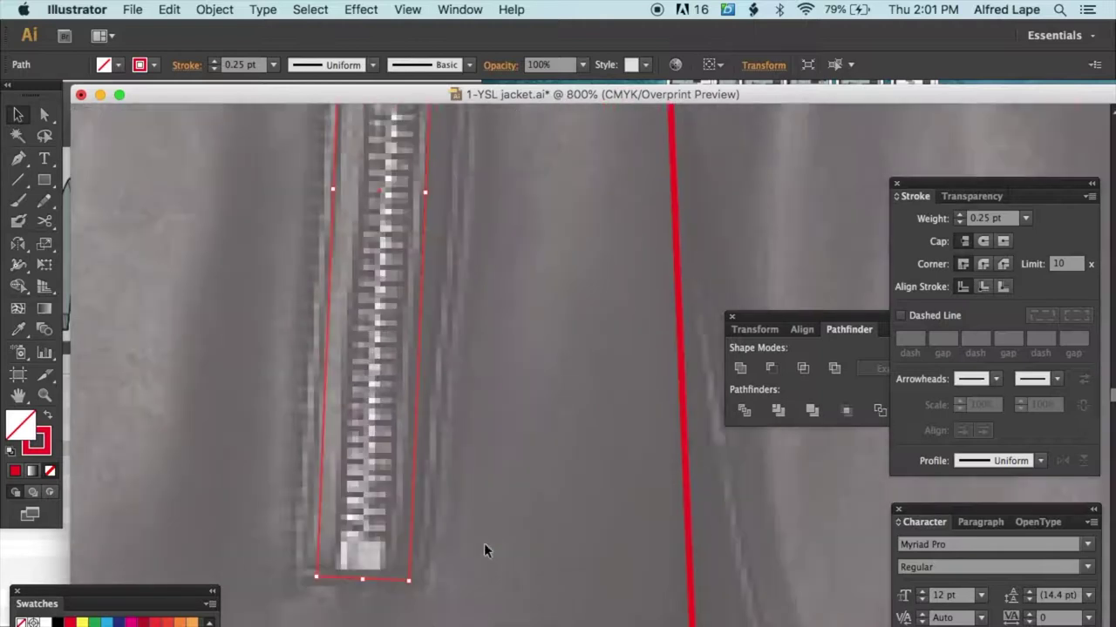
scroll(484, 543, down, 1)
drag(358, 166, 336, 166)
click(592, 229)
scroll(593, 229, up, 9)
click(465, 531)
drag(465, 531, 478, 531)
click(558, 472)
key(super+minus)
key(super+minus)
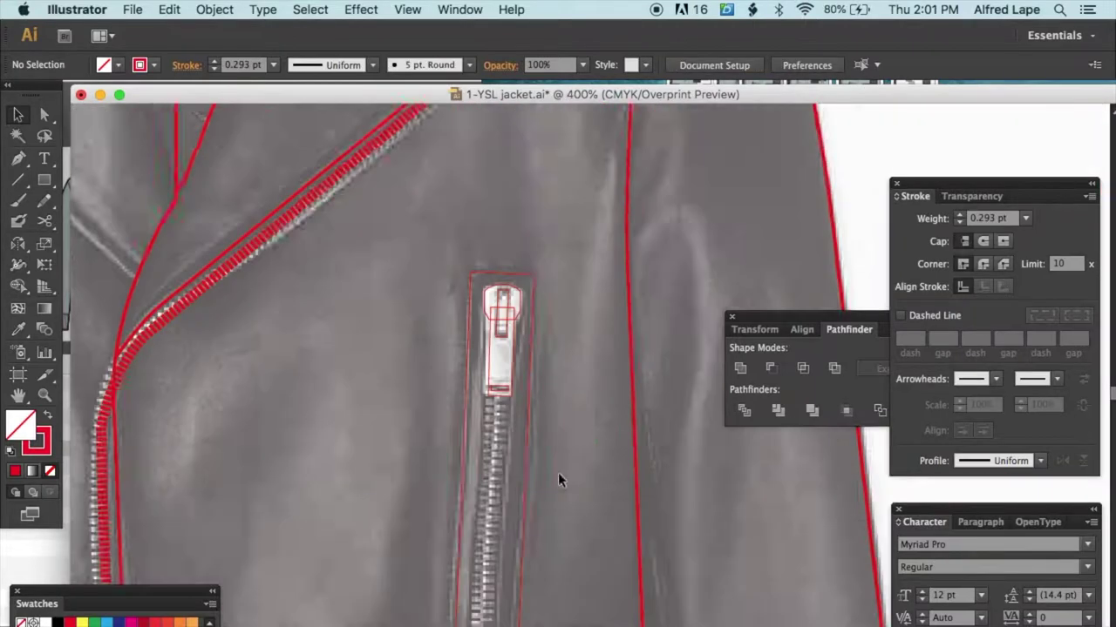
Step: Draw a line along the centre of the chest pocket zipper's teeth with the Pen tool
scroll(557, 475, down, 4)
click(531, 462)
key(p)
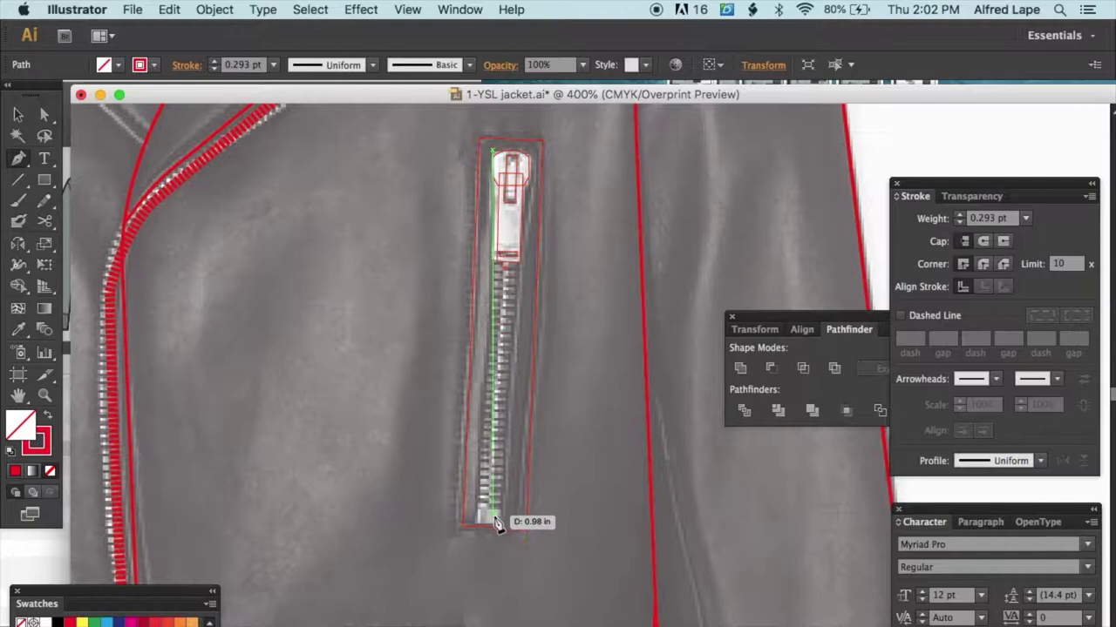
Step: Give the chest pocket zipper's teeth line a 5 pt dashed stroke with 1 pt dashes and 1 pt gaps
click(1025, 218)
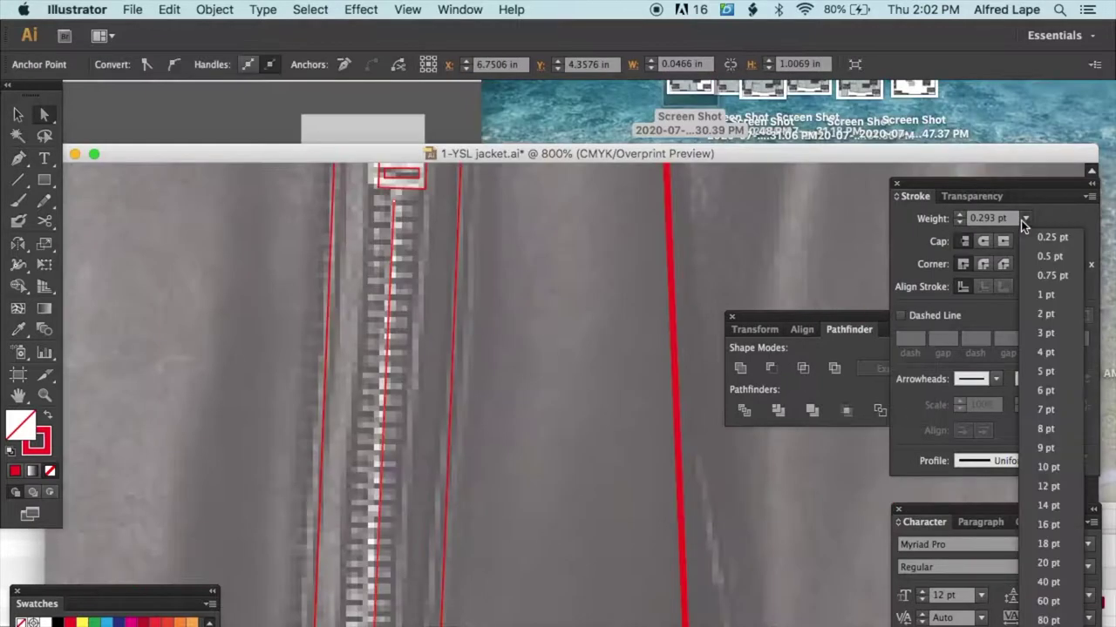
click(1044, 373)
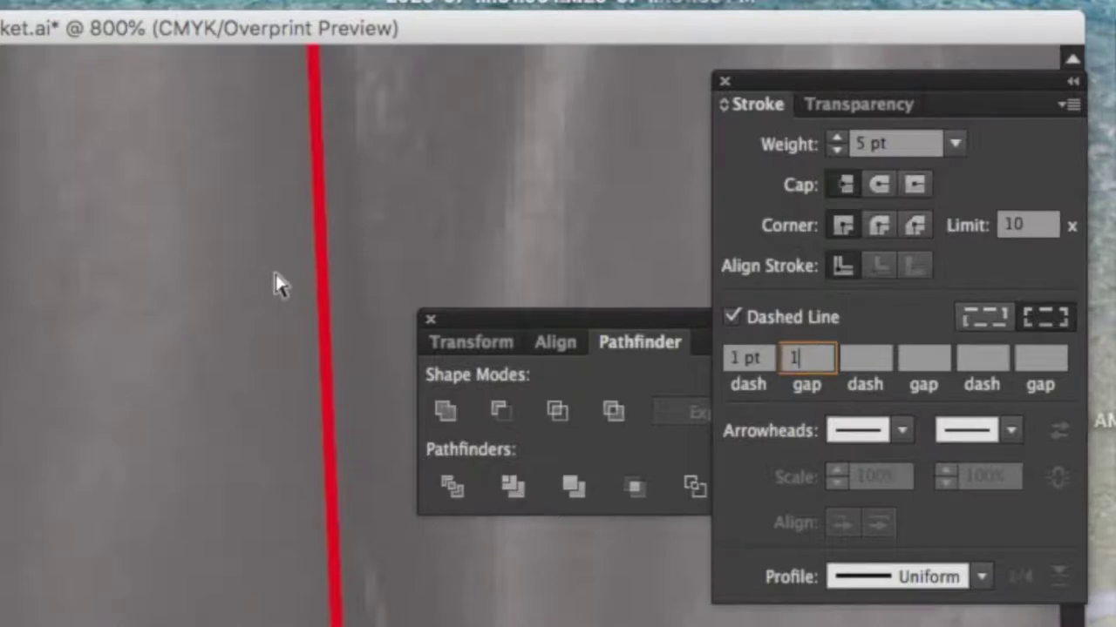
click(901, 314)
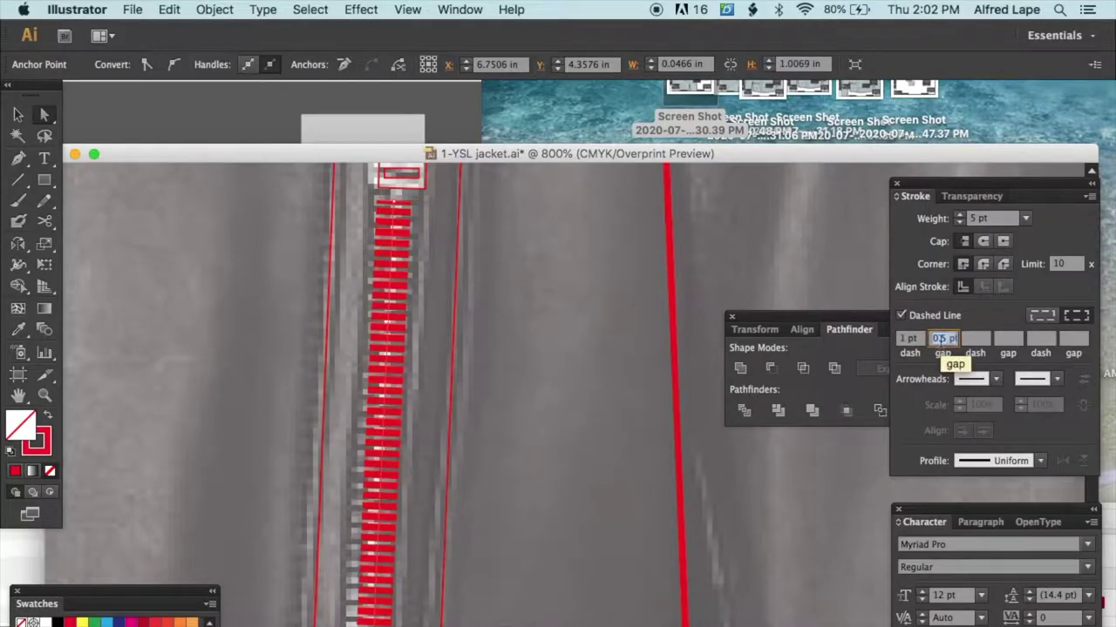
click(542, 314)
Step: Draw a red-filled rectangle as the stop below the zipper teeth, tilt it to the zipper's slant and narrow it to the teeth's width
key(m)
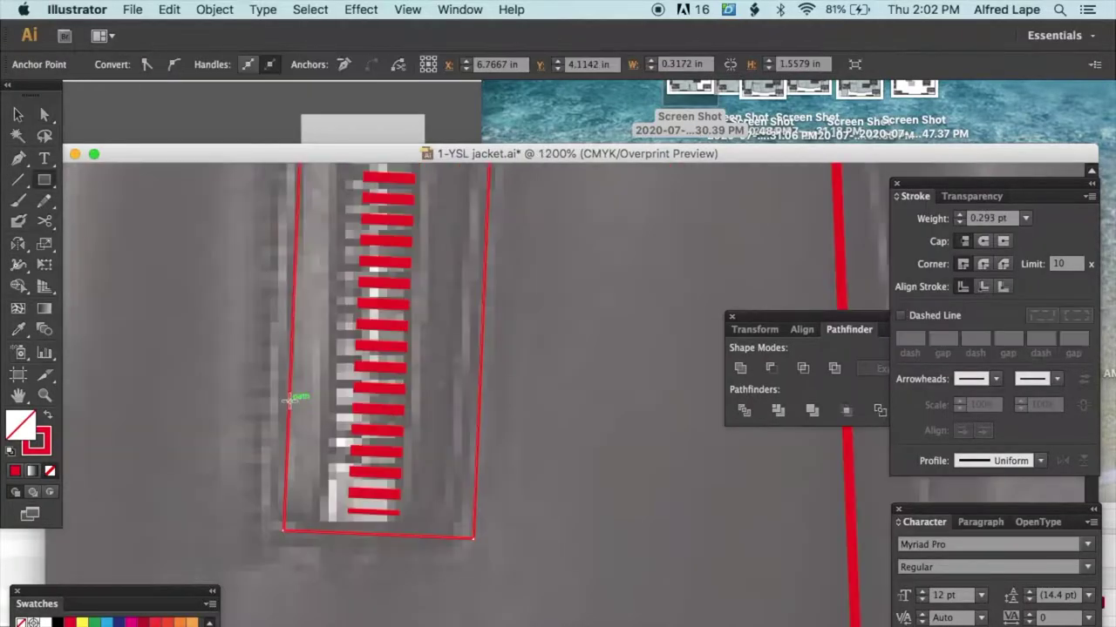
drag(334, 463, 399, 523)
drag(47, 433, 21, 424)
key(v)
drag(408, 462, 415, 471)
key(super+equal)
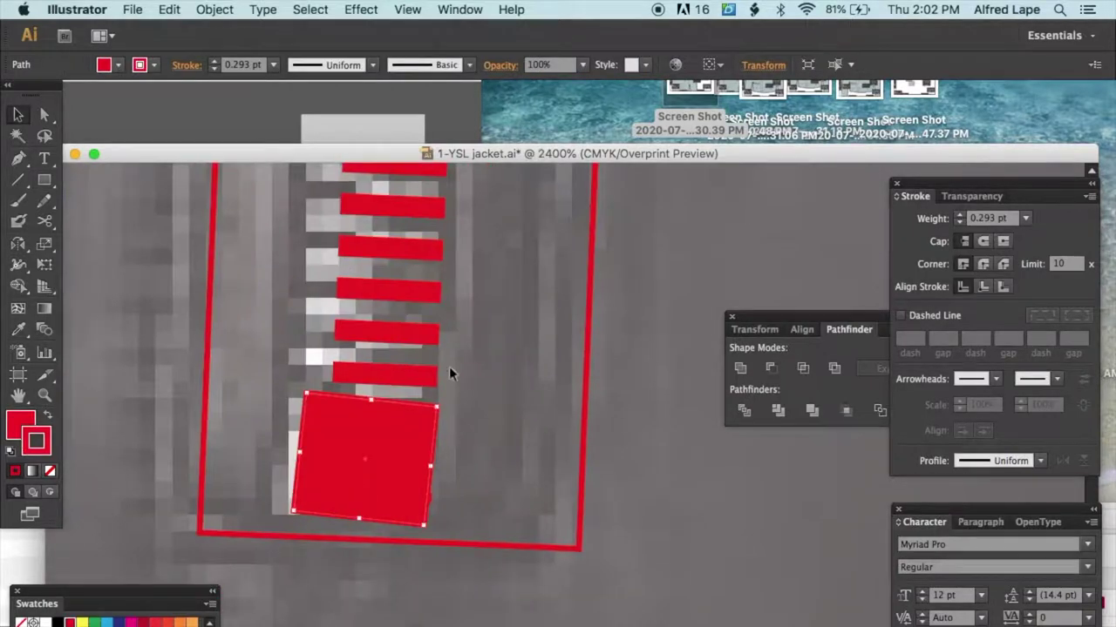
drag(444, 404, 443, 402)
drag(302, 456, 324, 459)
click(356, 600)
Step: Draw a thin straight line through the centre of the zipper teeth, between the pull and the stop, with the Line Segment tool
click(21, 180)
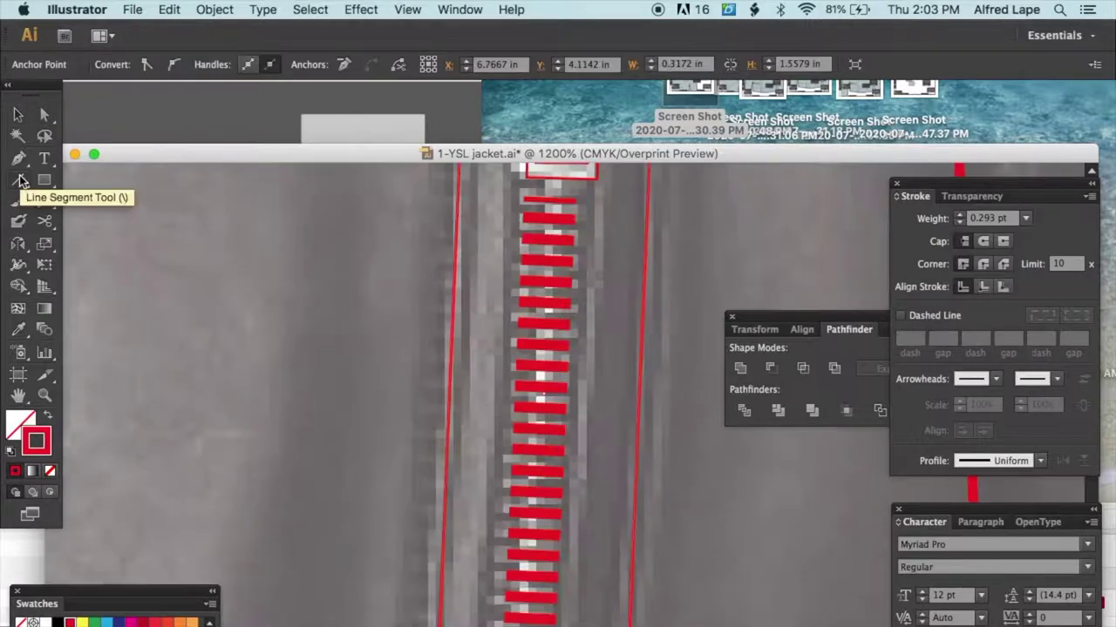
key(super+minus)
key(super+minus)
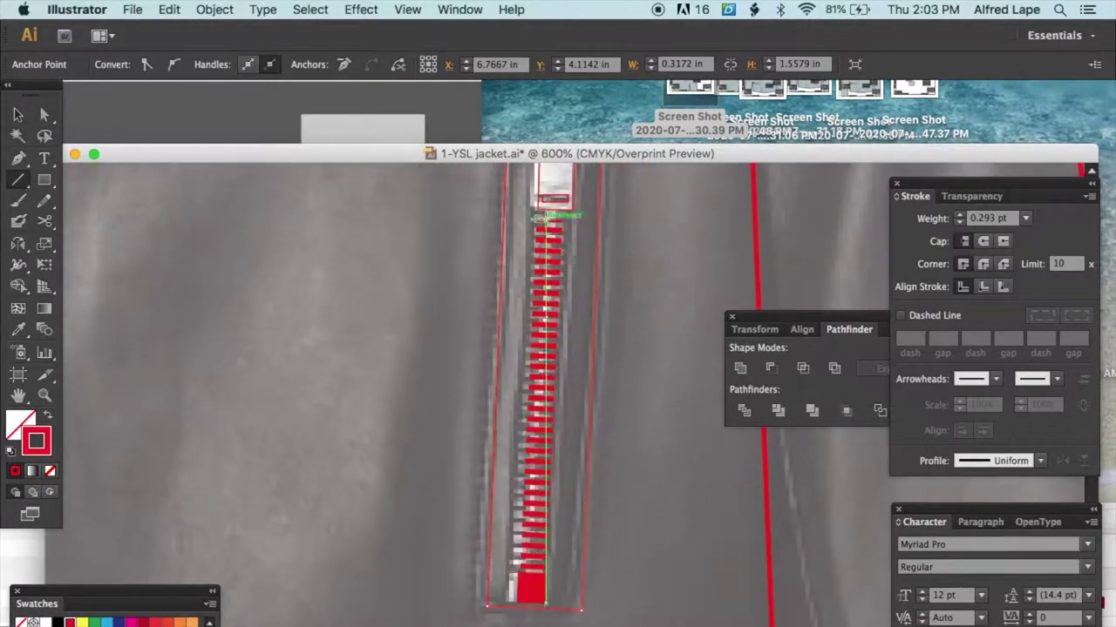
drag(550, 600, 534, 575)
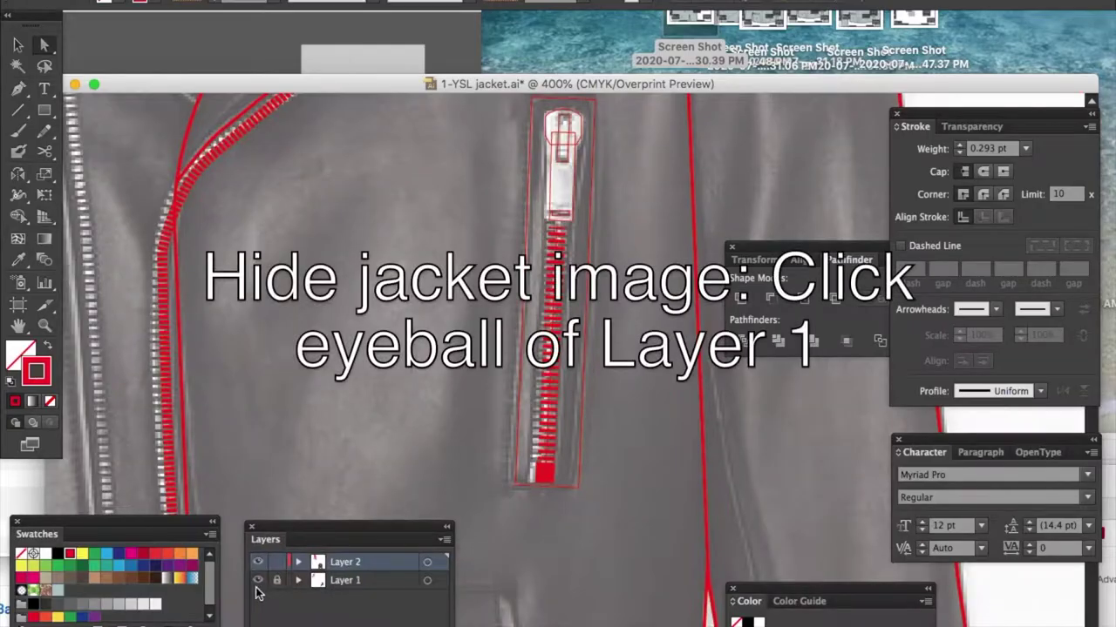
Step: Hide Layer 1 with the jacket photo to check the zipper linework, and show it again for close inspection
click(257, 581)
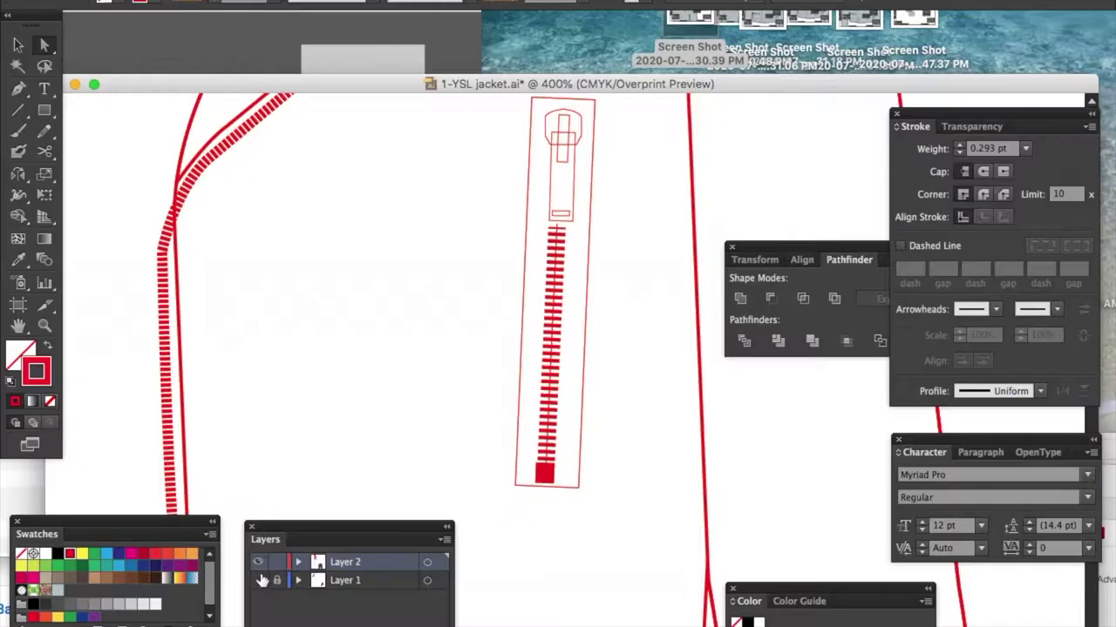
click(258, 581)
key(super+equal)
key(super+equal)
key(super+equal)
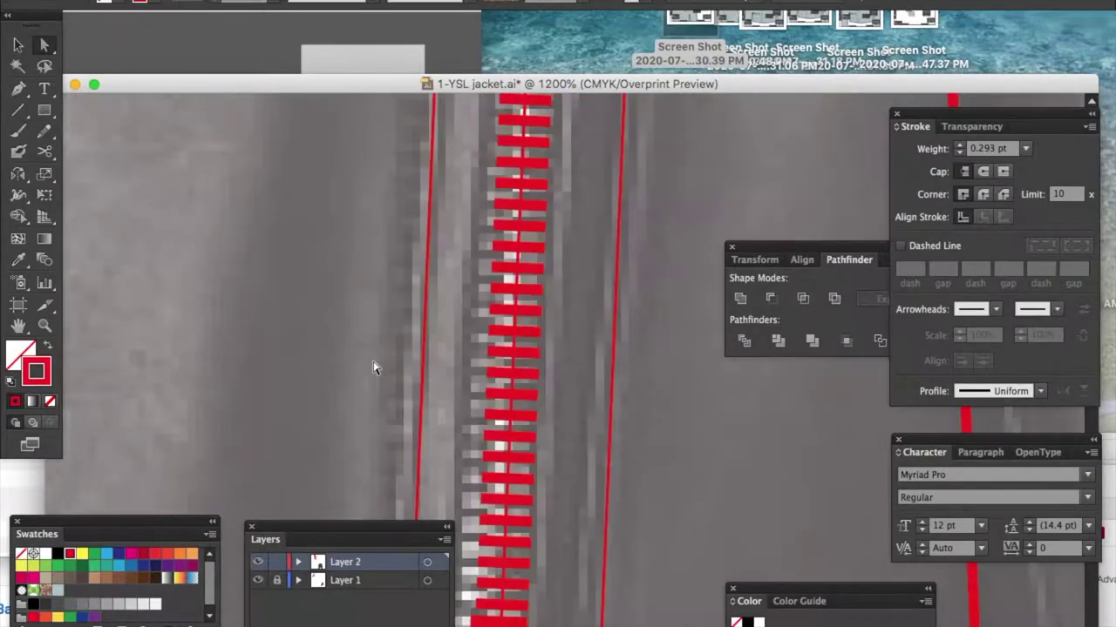
scroll(373, 368, up, 5)
Step: Draw a tall, narrow rectangle around the chest pocket zipper's teeth and rotate it to the zipper's slant
key(m)
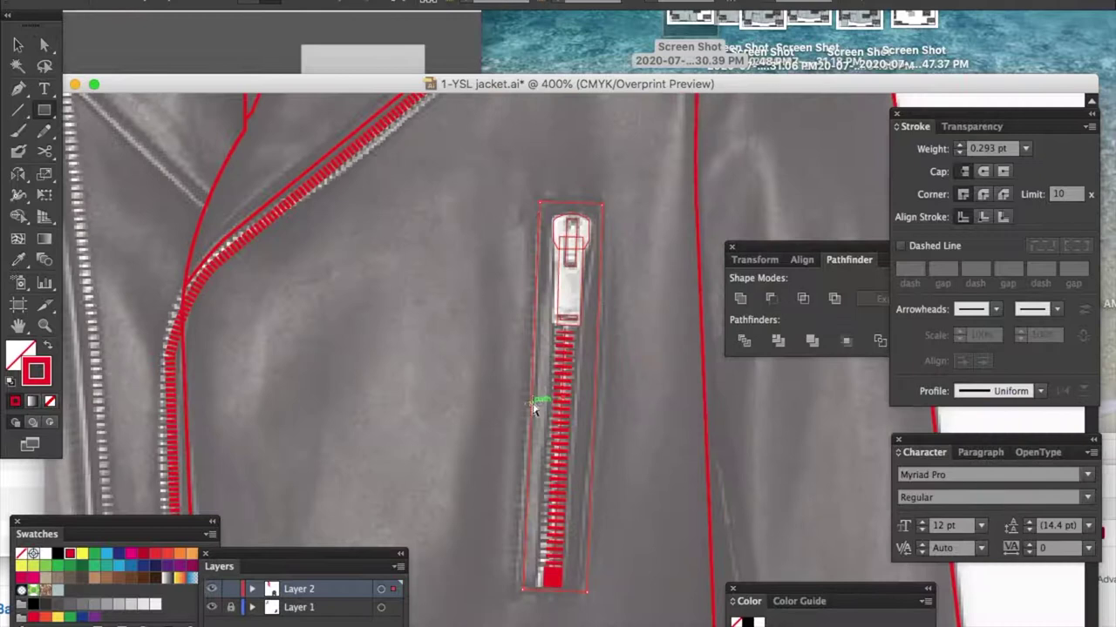
key(super+equal)
key(super+equal)
drag(540, 521, 589, 625)
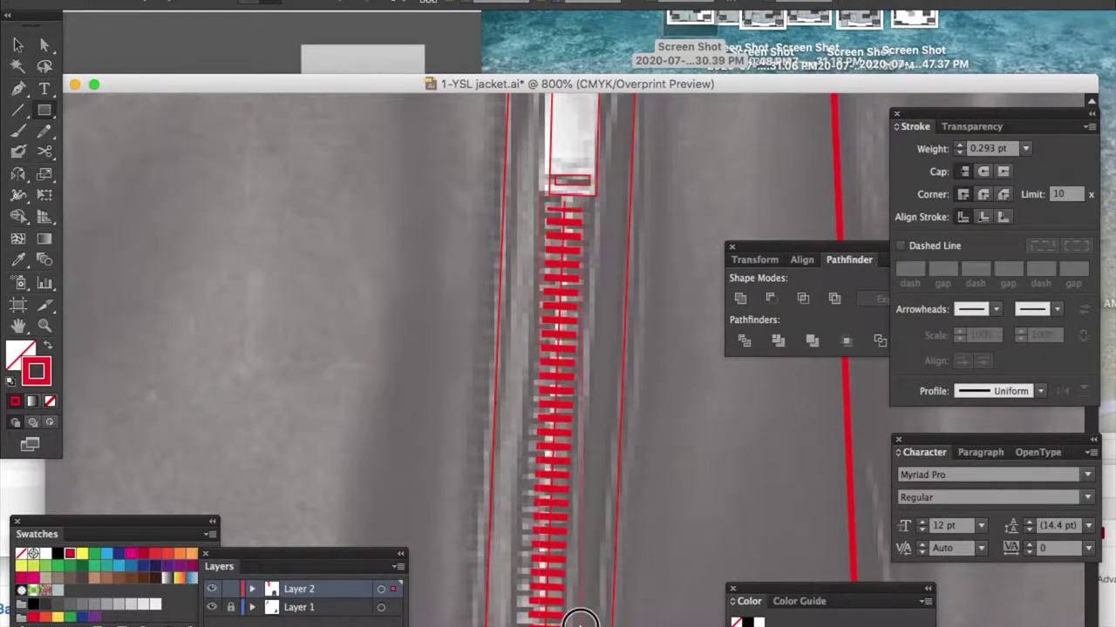
key(super+minus)
drag(537, 271, 557, 504)
key(super+equal)
key(super+equal)
key(super+equal)
key(v)
mouse_move(484, 191)
mouse_down()
mouse_move(417, 173)
mouse_move(563, 165)
mouse_up()
Step: Adjust the narrow rectangle's sides so that it closely encloses the zipper teeth along their length
key(super+equal)
key(super+equal)
key(super+equal)
drag(624, 256, 642, 259)
scroll(631, 261, down, 5)
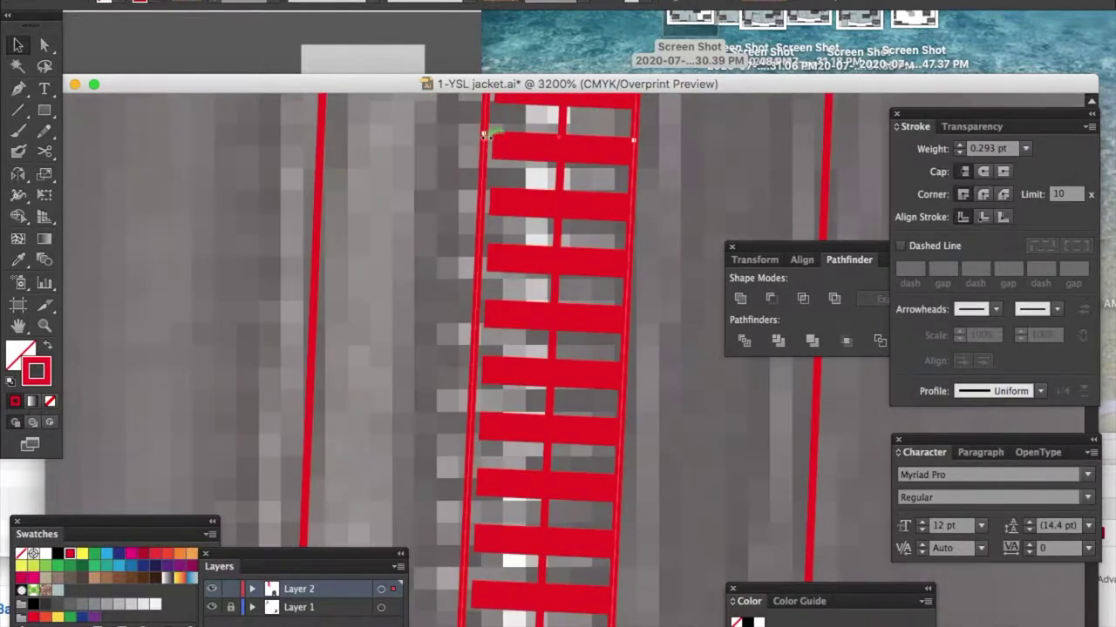
key(super+minus)
key(super+minus)
key(super+minus)
key(super+minus)
key(super+minus)
key(super+equal)
key(super+equal)
key(super+equal)
scroll(712, 429, down, 5)
Step: Draw a vertical centre line about 0.53 in long through the pocket flap with the Pen tool, from its upper edge to its lower point
click(548, 433)
key(super+minus)
key(super+minus)
click(798, 464)
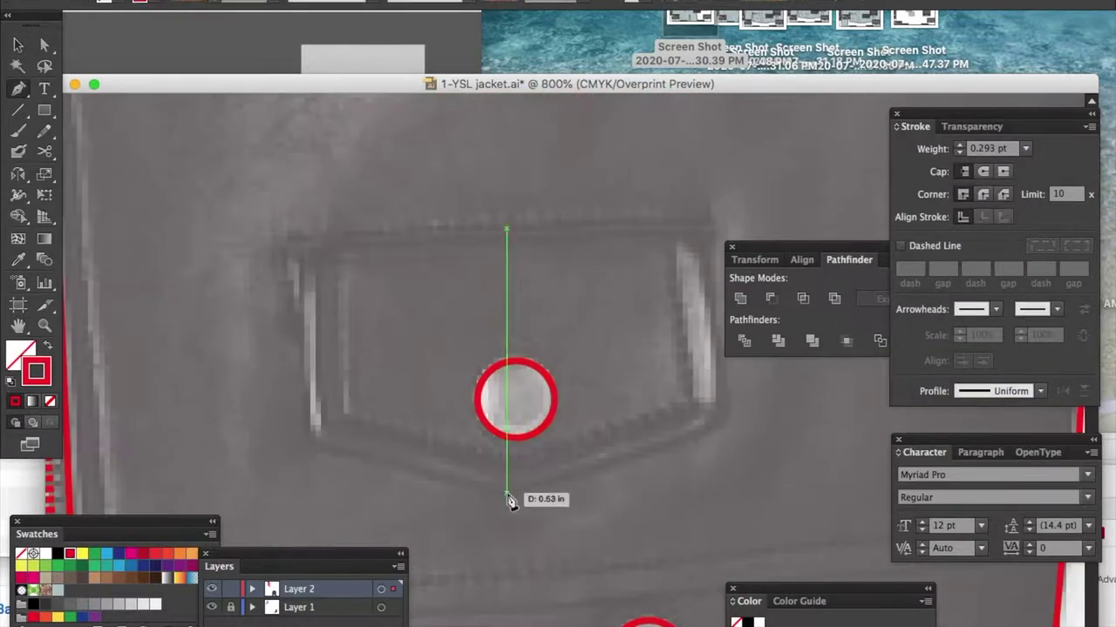
click(508, 495)
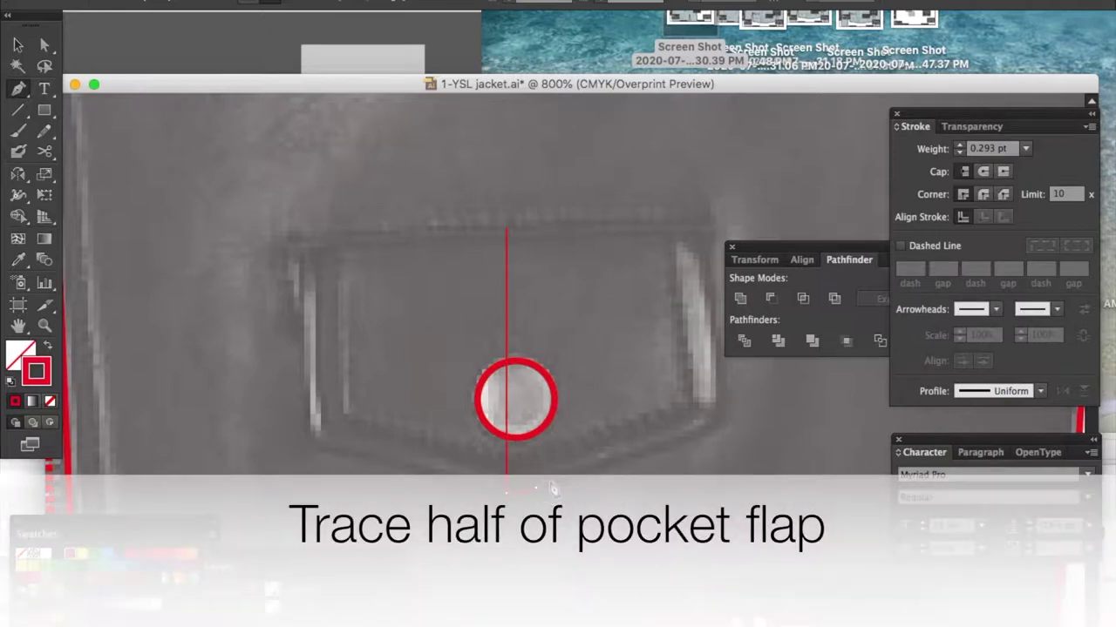
Step: Trace the right half of the pocket flap with its rounded lower corners and close the path at the centre line's upper end
drag(559, 485, 593, 468)
click(560, 484)
click(691, 433)
scroll(691, 433, right, 3)
scroll(691, 434, up, 1)
drag(645, 433, 646, 423)
click(631, 259)
click(426, 258)
key(v)
click(479, 233)
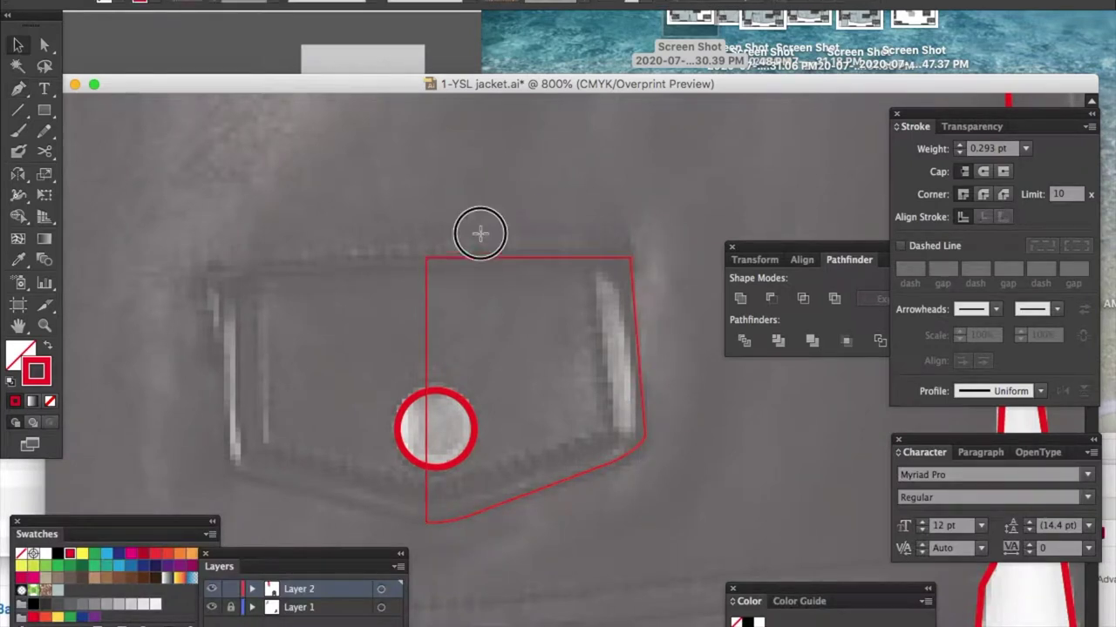
Step: Copy the half flap to the opposite side and reflect it across the vertical axis, overlapping the original at the centre
drag(488, 259, 257, 258)
double_click(18, 173)
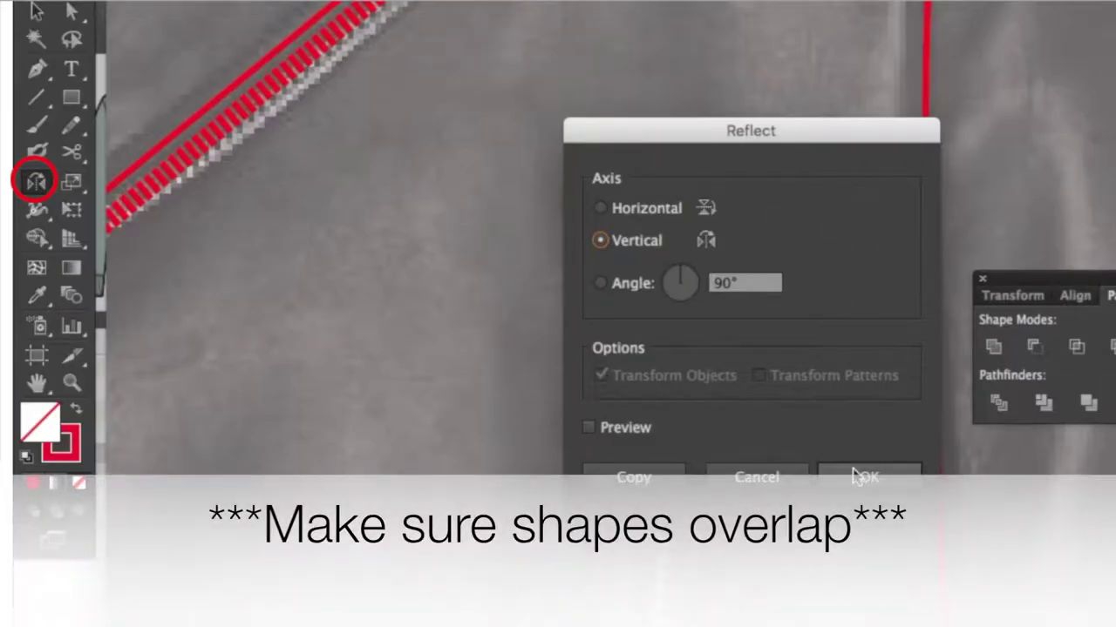
click(864, 476)
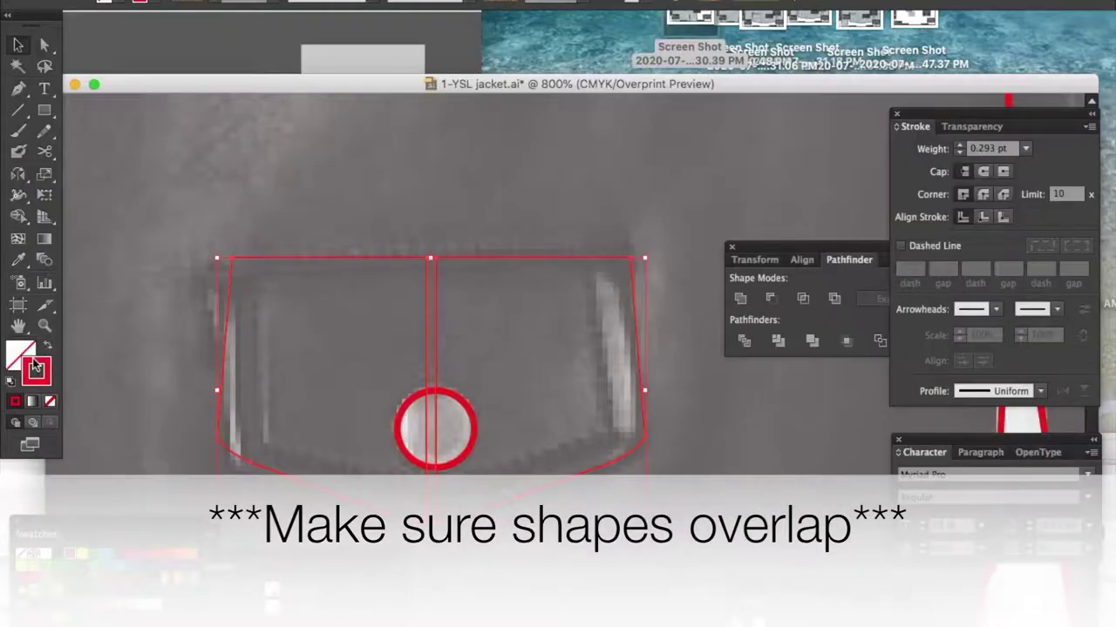
Step: Fill both overlapping flap halves with red and combine them with the Pathfinder Merge operation
drag(33, 362, 21, 355)
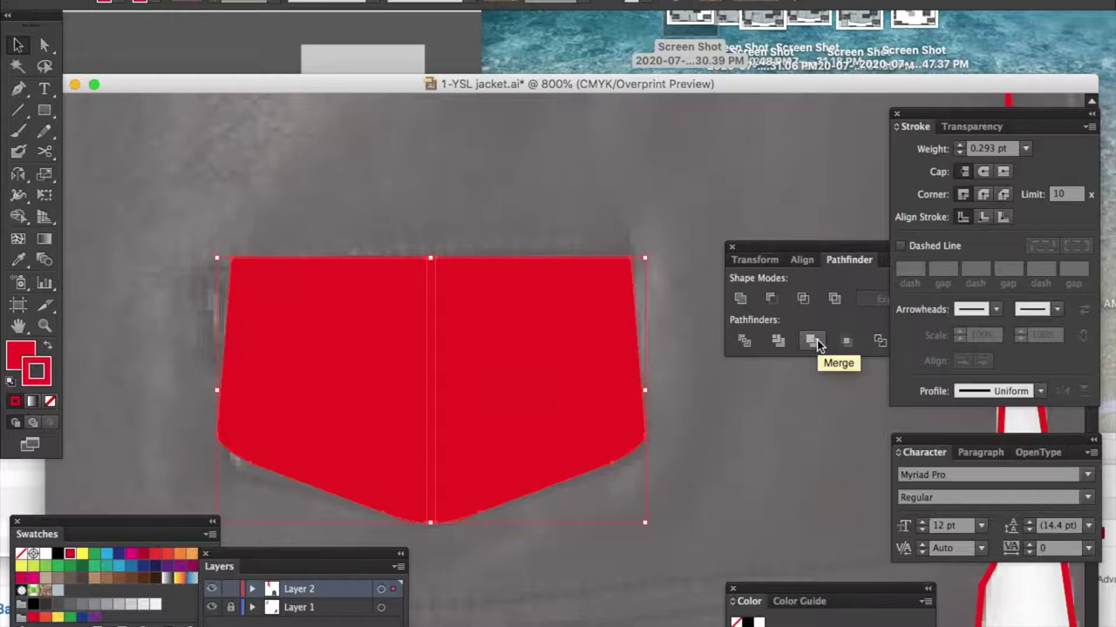
click(815, 340)
click(372, 233)
Step: Give the merged pocket flap a red 1 pt stroke and no fill
drag(338, 234, 438, 353)
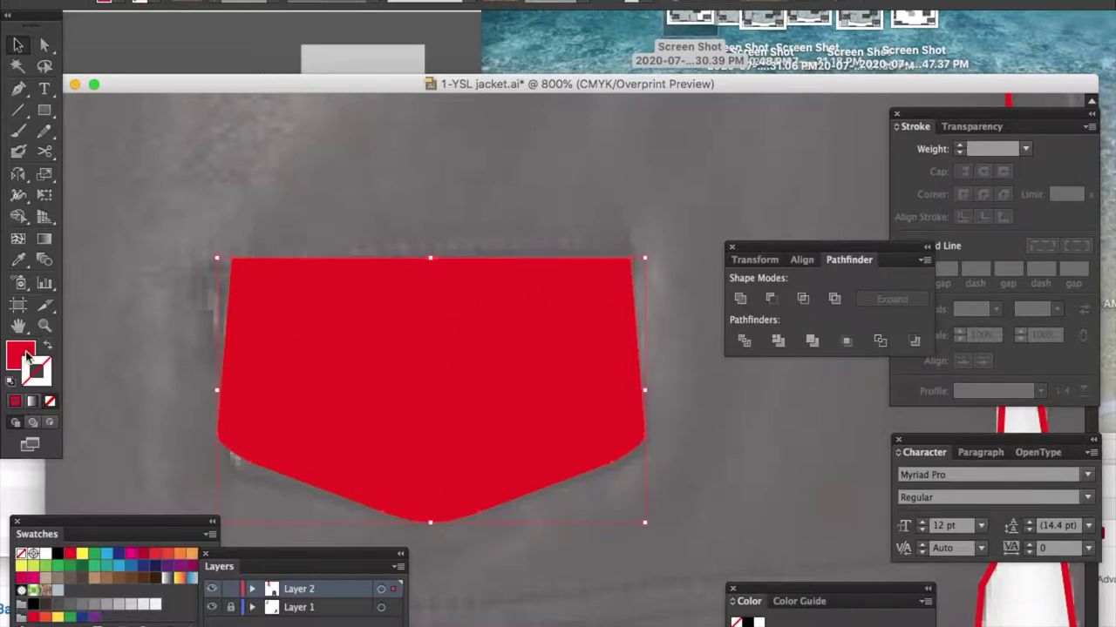
drag(25, 357, 42, 373)
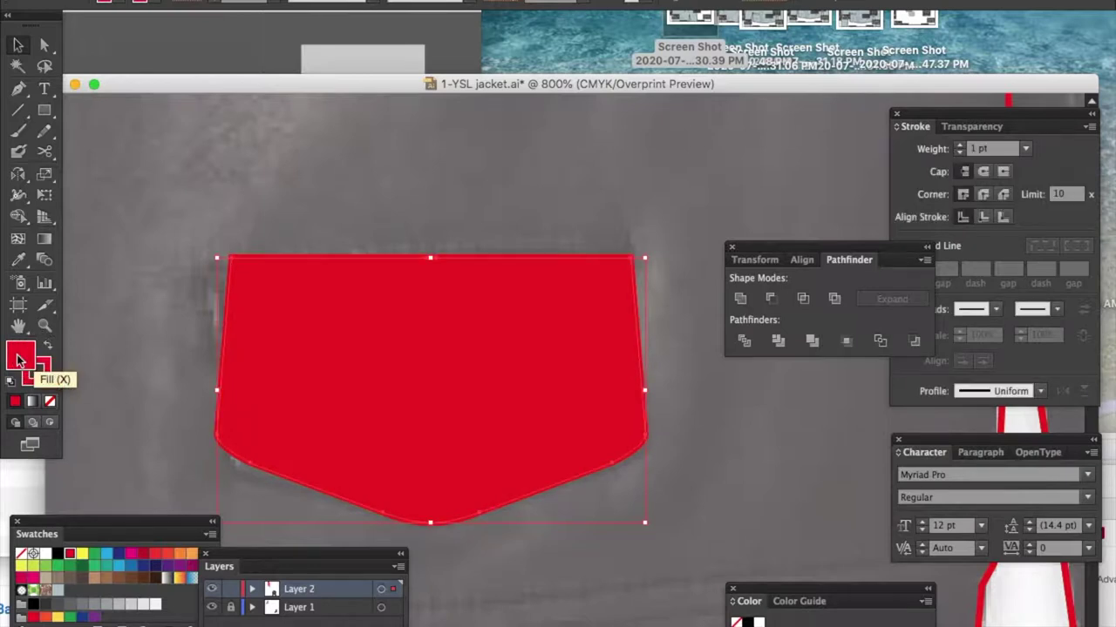
click(49, 401)
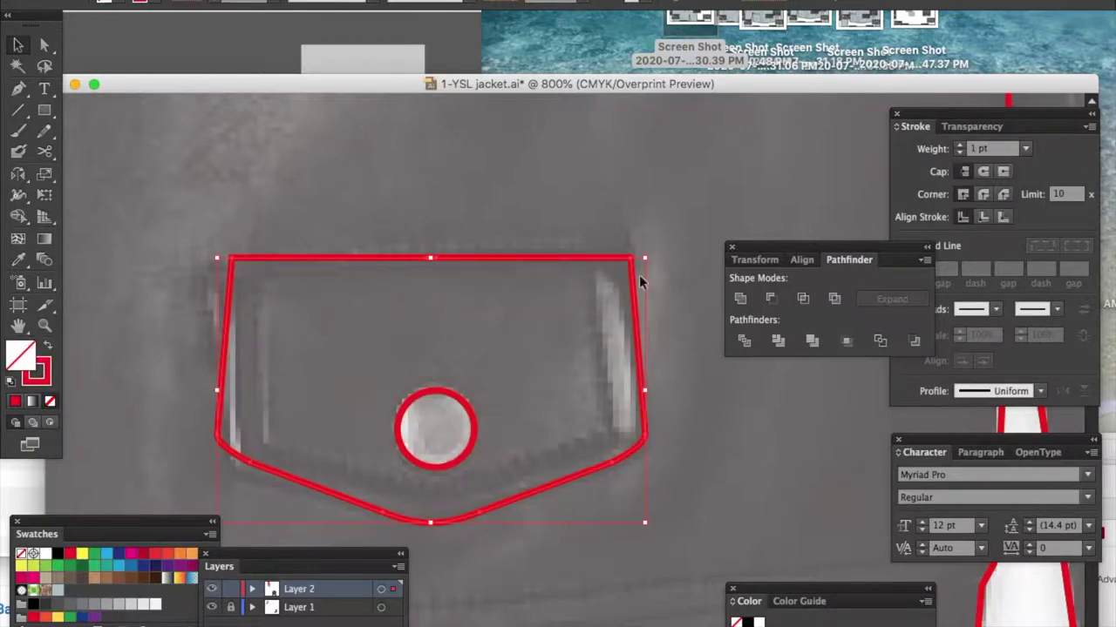
Step: Draw a closed Pen shape around the jacket's lower panel, its upper edge following the waist seam and its other sides extending beyond the body
click(163, 269)
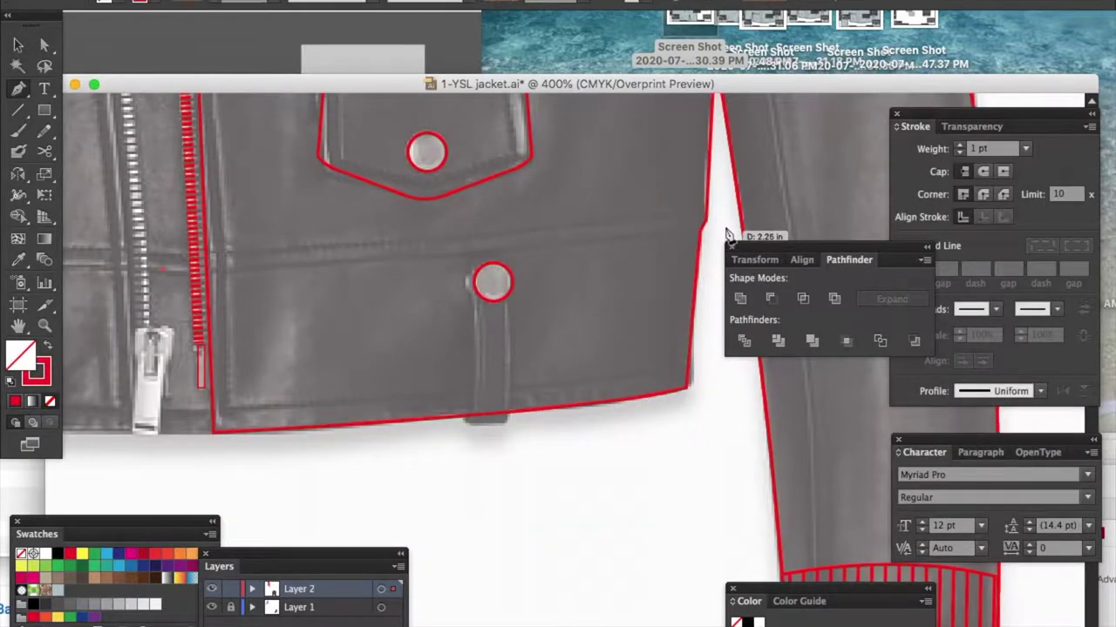
click(722, 221)
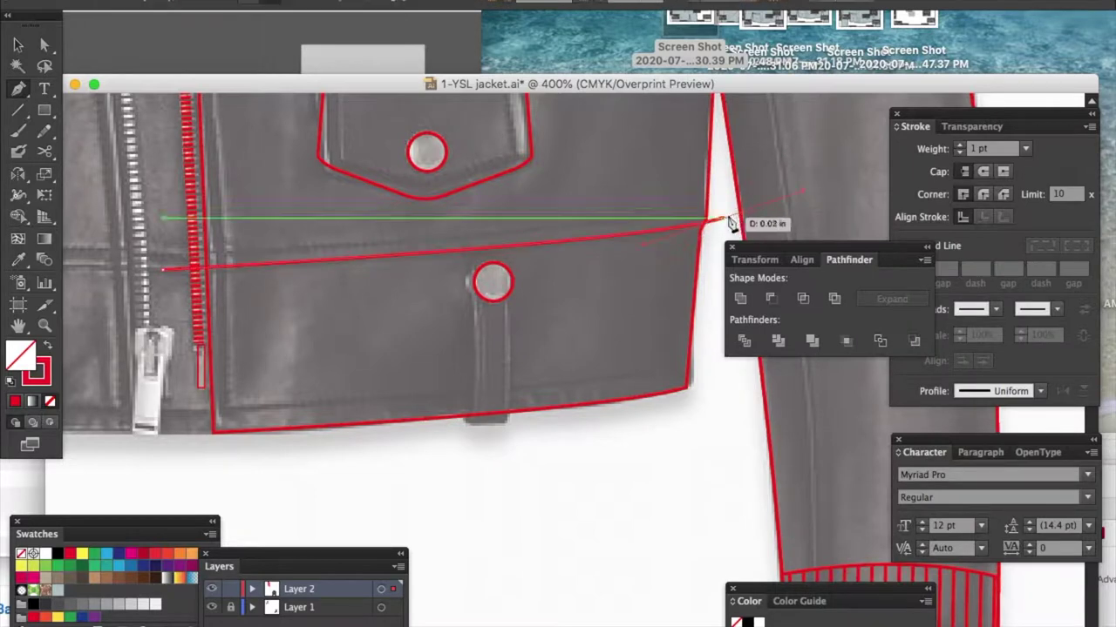
click(722, 443)
click(197, 475)
click(162, 271)
Step: Cut the new shape to the body outline with Pathfinder Intersect, keeping the jacket front in place
key(a)
click(414, 551)
key(v)
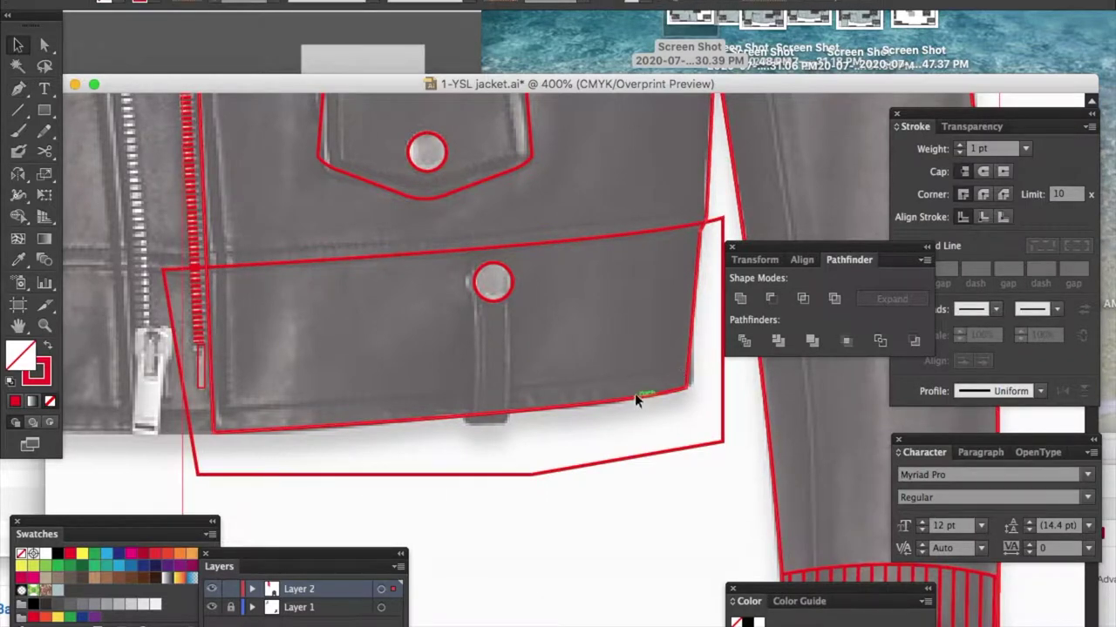
click(803, 299)
click(559, 442)
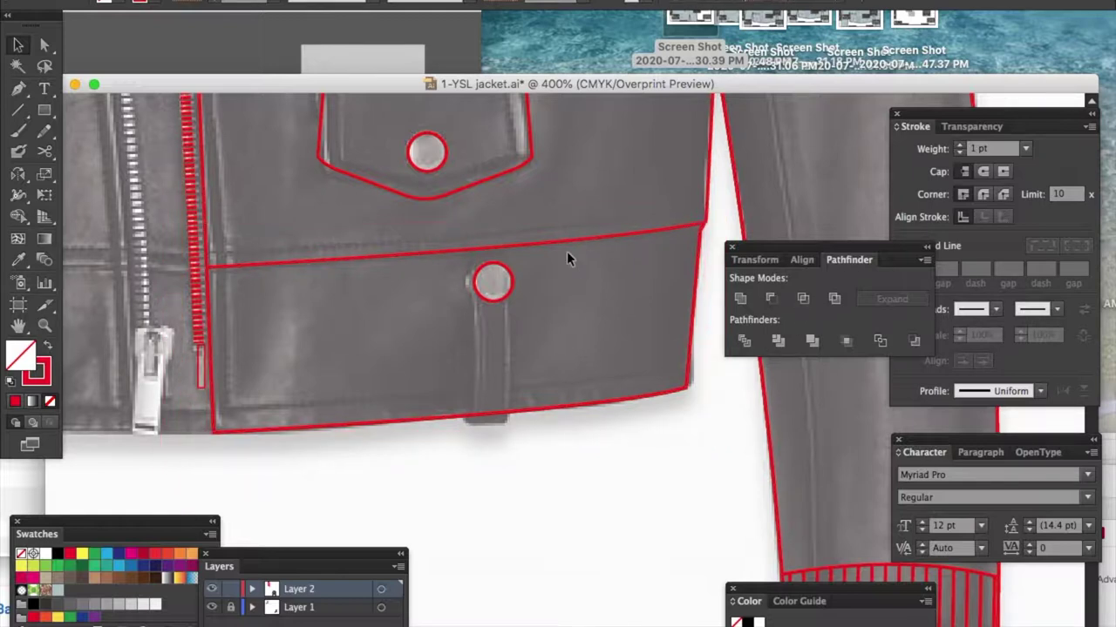
Step: Move the lower panel shape down off the jacket to check it, and undo the move
drag(695, 272, 693, 444)
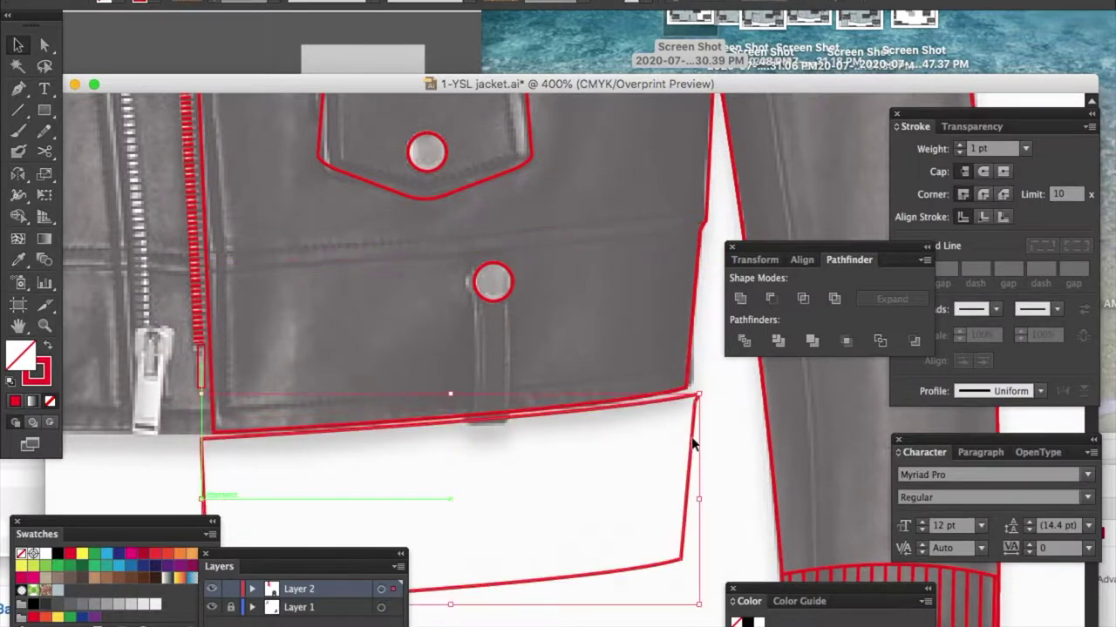
scroll(693, 443, down, 5)
key(super+z)
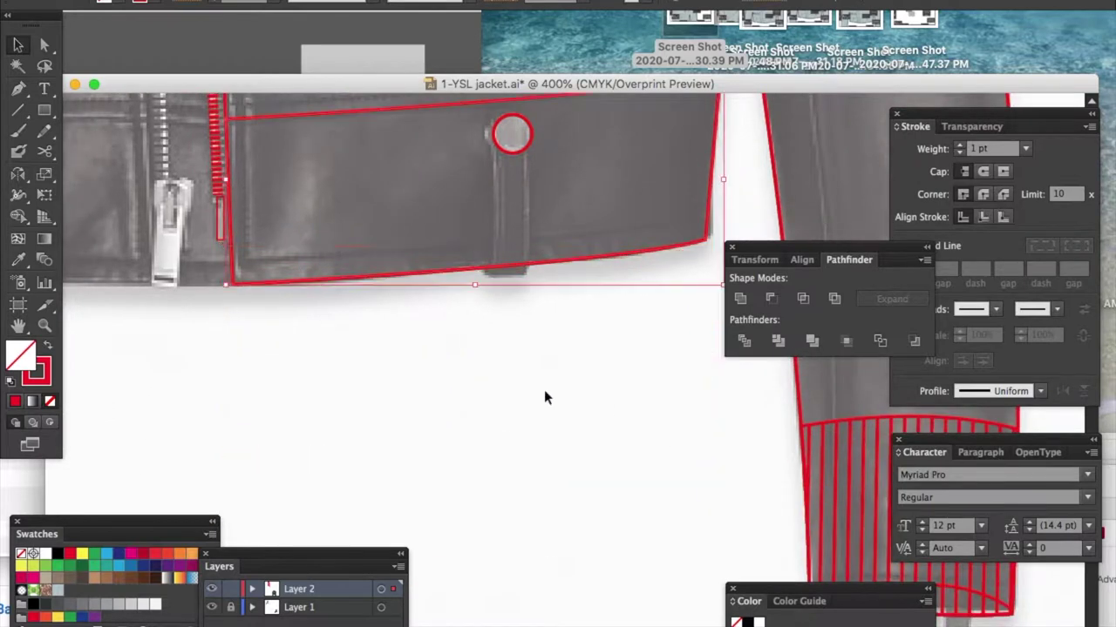
Step: Trace the narrow strap under the lower snap with the Pen tool, from above the snap to just past the hem, using a 0.5 pt stroke
scroll(545, 396, up, 5)
key(p)
key(super+plus)
click(515, 232)
click(510, 463)
click(457, 463)
click(449, 456)
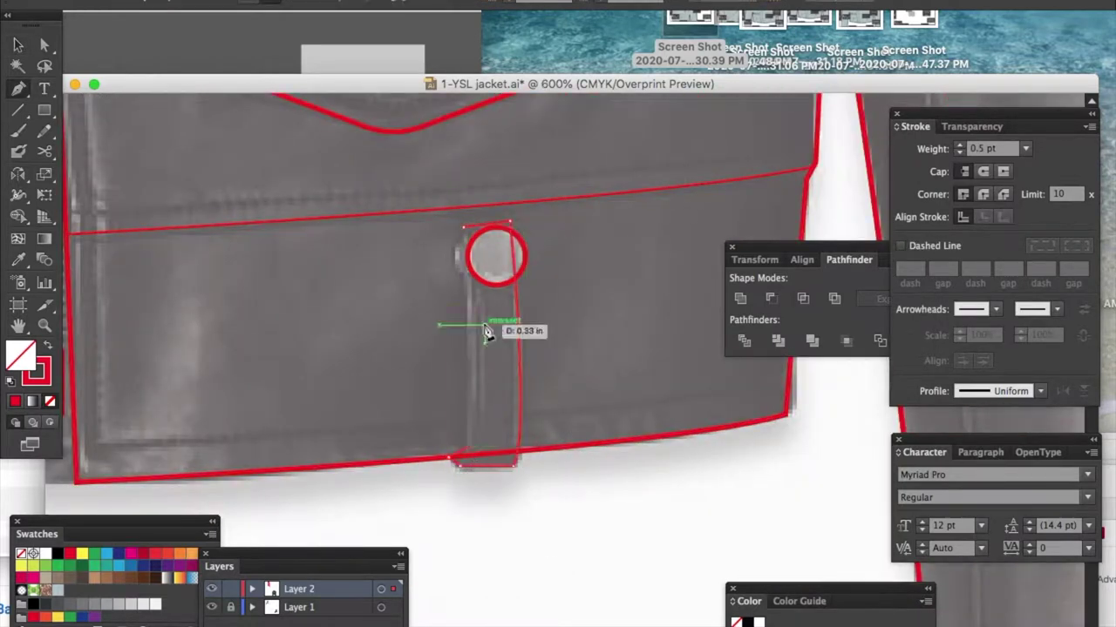
key(super+plus)
key(super+plus)
key(super+plus)
drag(423, 446, 411, 530)
click(383, 442)
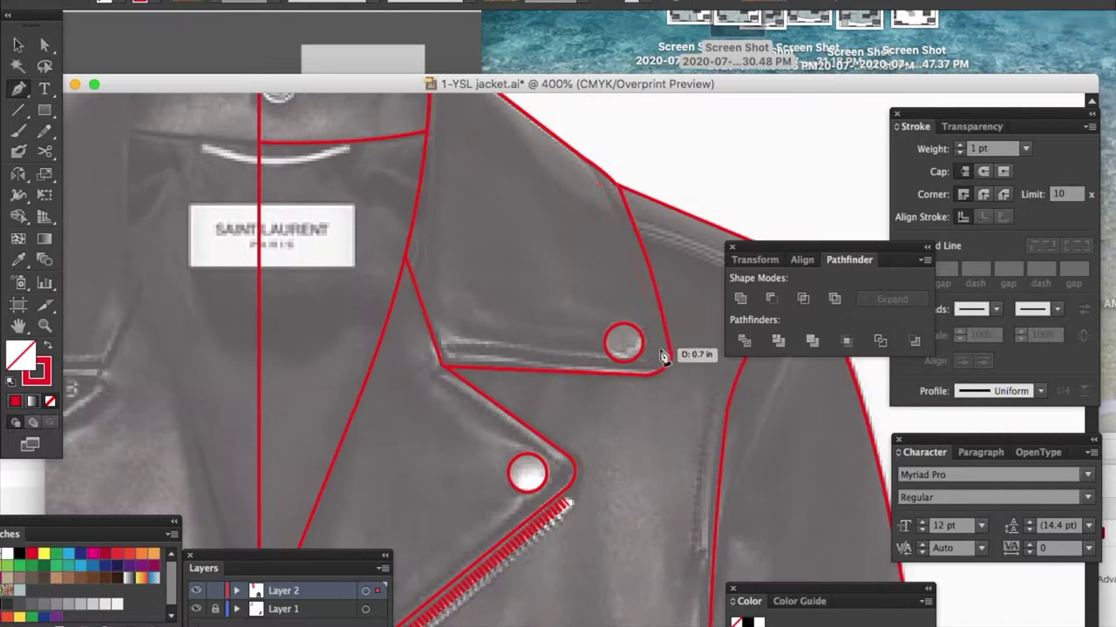
Step: Draw a stitch line just inside the collar's outer edge with the Pen tool, curving it around the collar point
drag(660, 349, 663, 414)
key(super+plus)
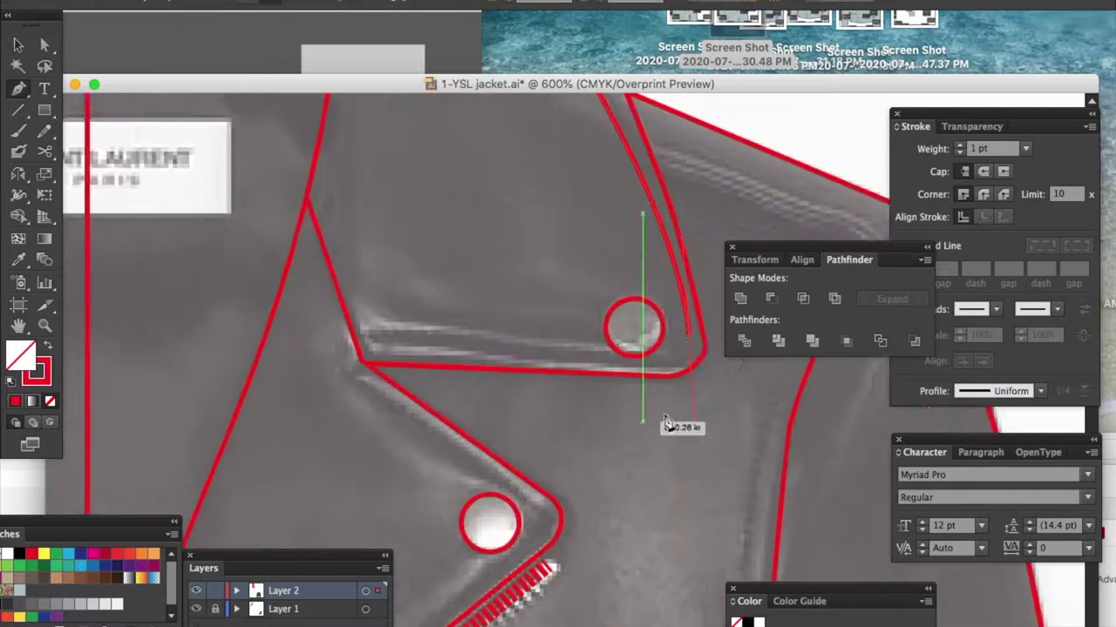
scroll(665, 417, right, 5)
click(621, 339)
drag(590, 364, 543, 364)
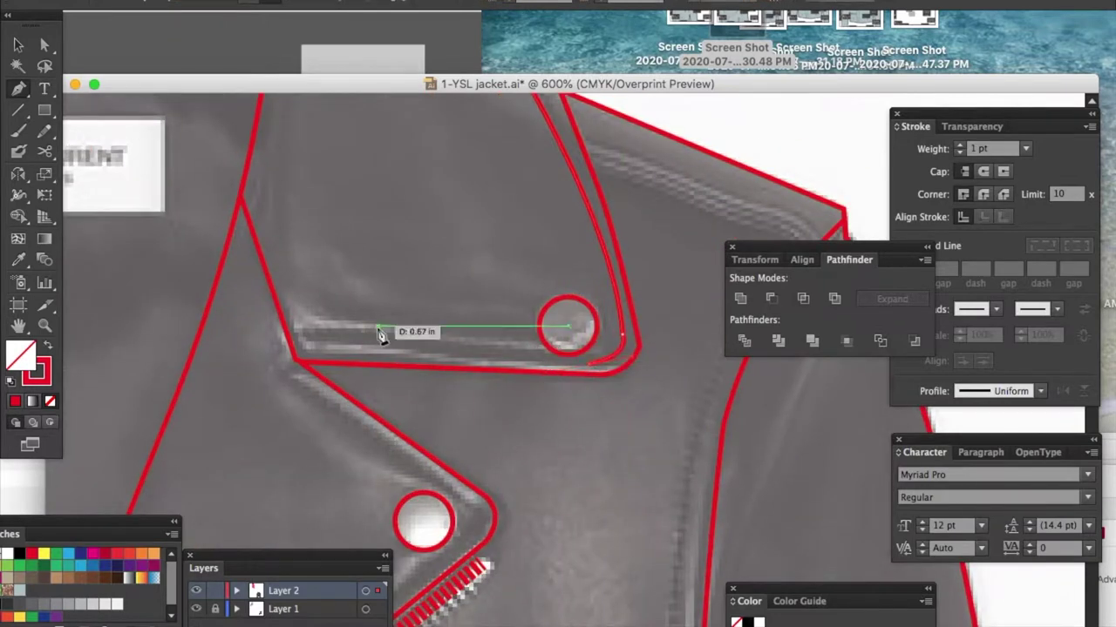
Step: Continue the stitch line along the collar's lower edge, through the notch and along the lapel's upper edge
drag(310, 341, 233, 334)
click(309, 341)
click(272, 342)
click(272, 375)
click(452, 492)
Step: Curve the stitch line around the lapel point, redoing one misplaced curve, and continue it down beside the lapel zipper
drag(453, 497, 537, 310)
drag(530, 377, 473, 410)
key(super+z)
click(555, 323)
drag(548, 350, 522, 373)
drag(477, 470, 562, 260)
click(388, 345)
drag(339, 531, 514, 288)
drag(290, 340, 244, 402)
key(super+minus)
Step: Turn the collar and lapel stitch line into a 0.25 pt dashed stroke with 2 pt dashes and 2 pt gaps
key(a)
click(513, 315)
drag(513, 314, 313, 497)
click(552, 198)
click(981, 149)
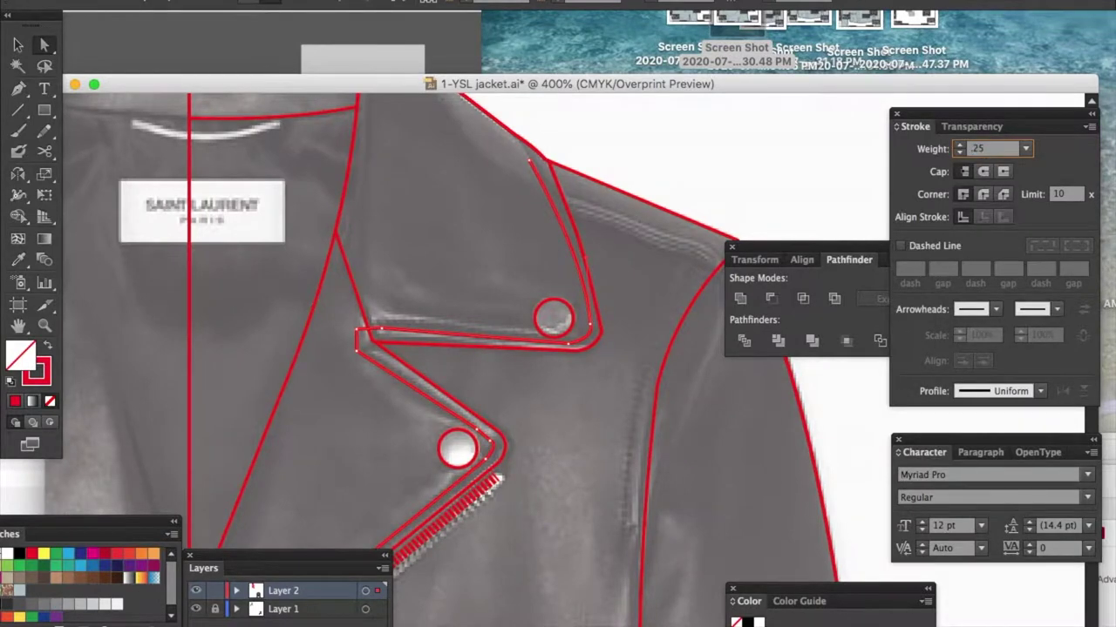
key(Return)
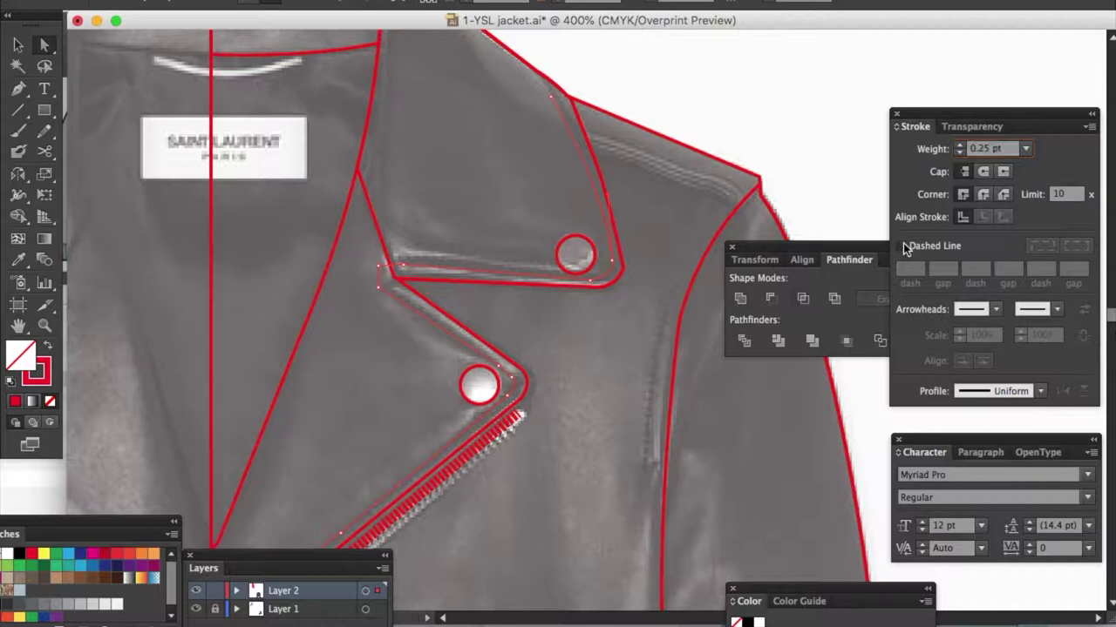
click(904, 246)
text(2)
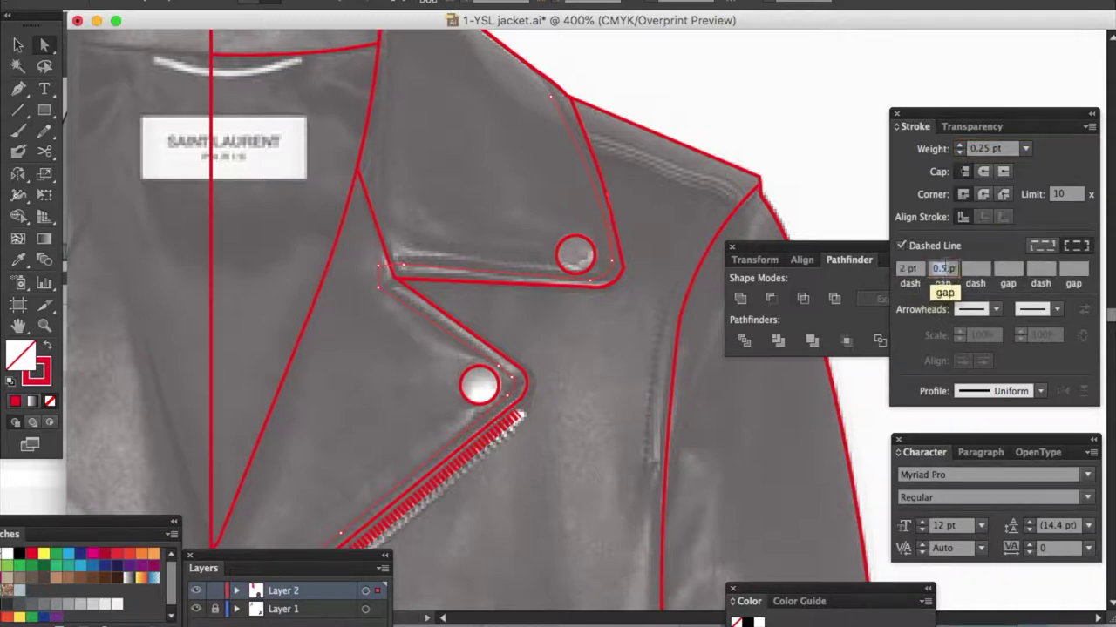
text(2)
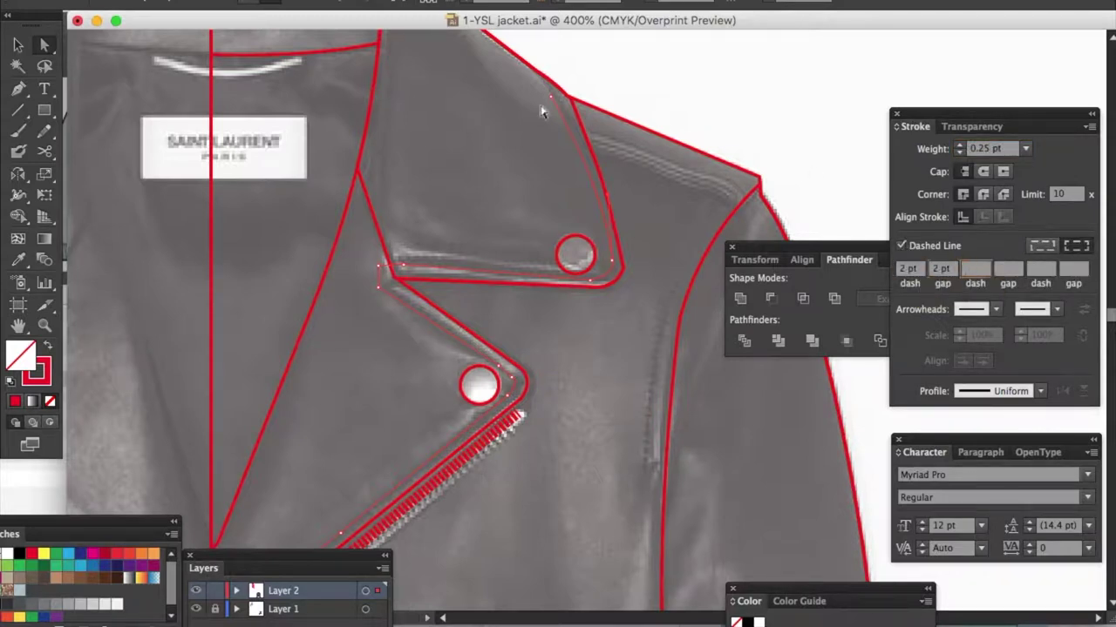
click(695, 118)
Step: Draw a curved dashed stitch line with the Pen tool from the shoulder point down the body side of the armhole seam
scroll(620, 274, down, 3)
key(p)
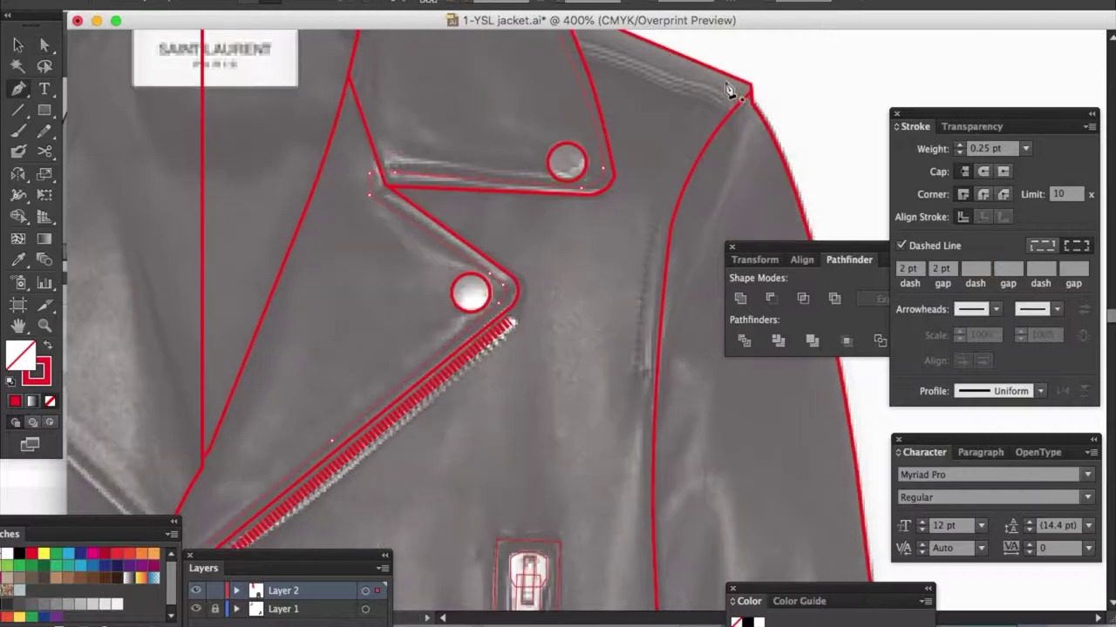
click(735, 85)
drag(643, 293, 627, 443)
scroll(634, 453, down, 4)
key(super+minus)
click(632, 534)
key(a)
Step: Draw a dashed stitch rectangle around the chest zipper's frame, tilt it to the frame's angle and shorten its lower end
key(super+equal)
scroll(610, 218, down, 5)
key(m)
drag(397, 100, 468, 452)
key(v)
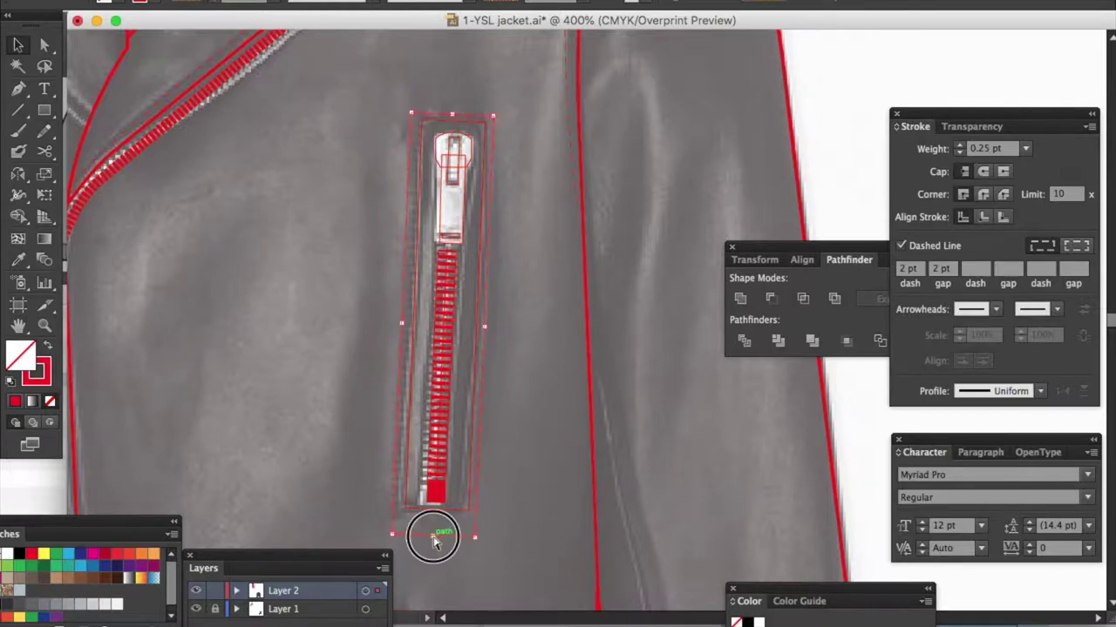
drag(434, 538, 434, 522)
click(527, 431)
Step: Draw a dashed stitch line just inside the right half of the pocket flap, from the upper edge's middle towards the tip
key(super+equal)
scroll(527, 433, down, 7)
scroll(527, 435, left, 2)
key(p)
click(419, 185)
click(555, 185)
key(super+minus)
key(super+equal)
click(557, 297)
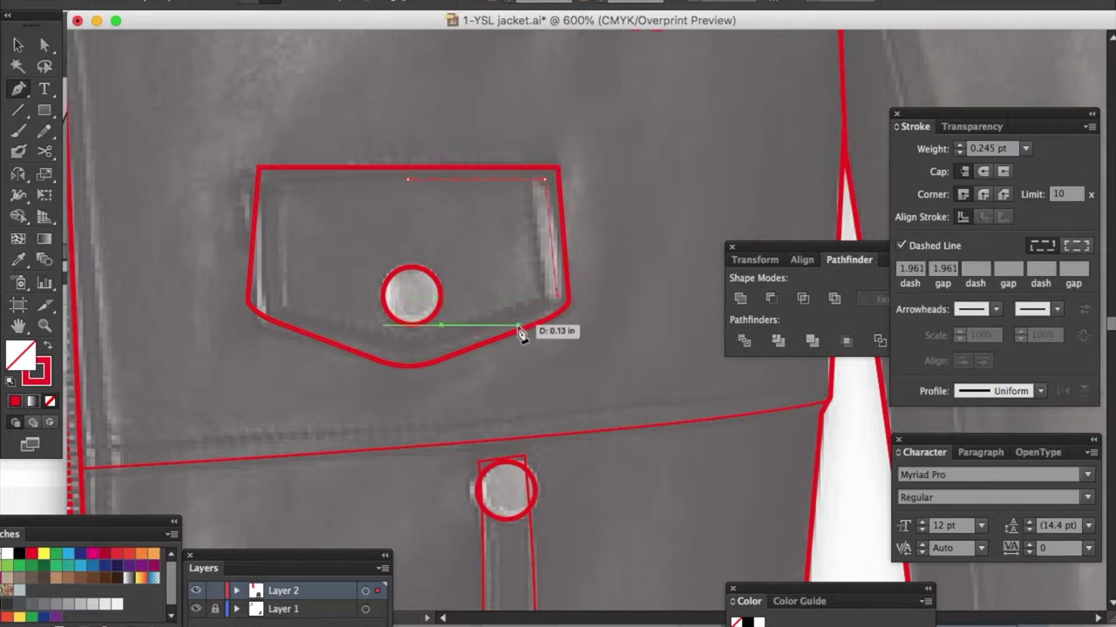
Step: Reflect a copy of the half stitch line and place it inside the left half of the pocket flap
key(v)
drag(552, 237, 657, 289)
double_click(17, 175)
click(634, 393)
key(v)
drag(623, 231, 365, 177)
click(654, 172)
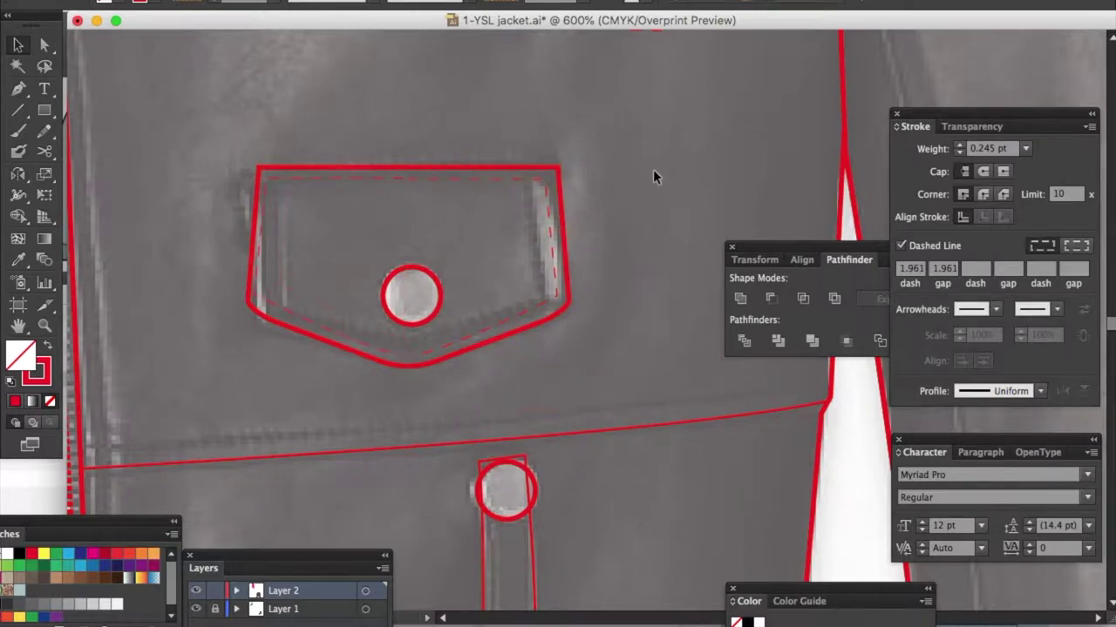
Step: Join the two stitch halves at the pocket flap's lower tip and adjust the anchor point there
key(p)
scroll(417, 365, up, 3)
click(369, 339)
click(405, 347)
key(a)
scroll(559, 407, down, 3)
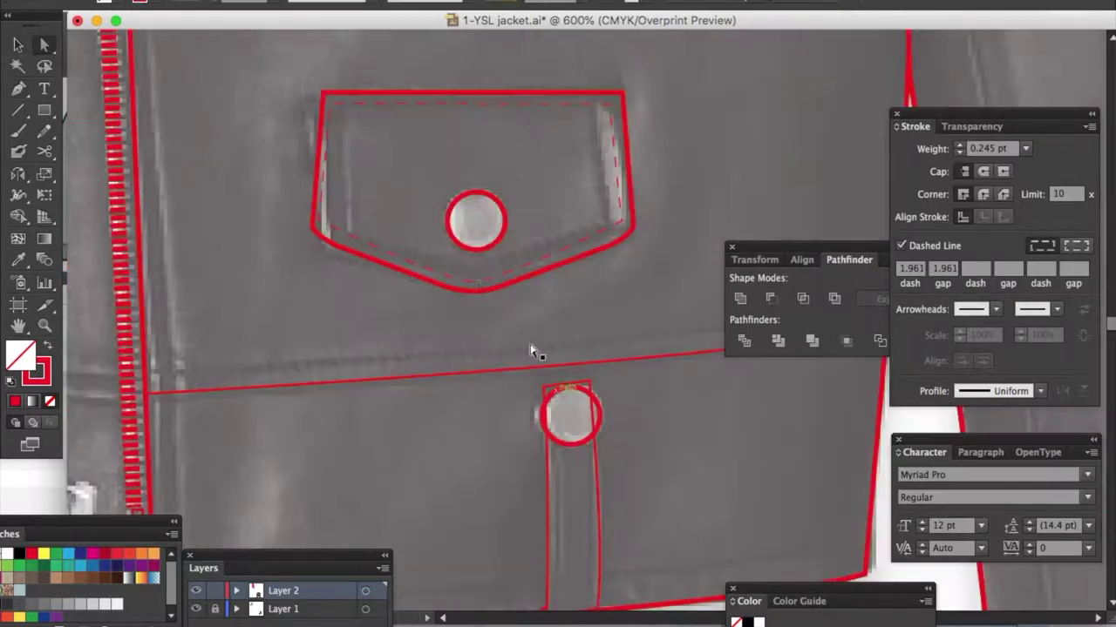
drag(483, 282, 483, 281)
Step: Draw a gently curved dashed stitch line just above the hem panel's seam, from the front edge to the side seam
scroll(486, 285, down, 2)
key(p)
click(164, 335)
drag(638, 295, 708, 274)
super+click(671, 407)
Step: Draw a dashed stitch line down the front edge beside the zipper and along the hem just above its edge
scroll(670, 407, left, 5)
scroll(670, 407, up, 3)
click(420, 148)
scroll(432, 298, down, 3)
click(425, 499)
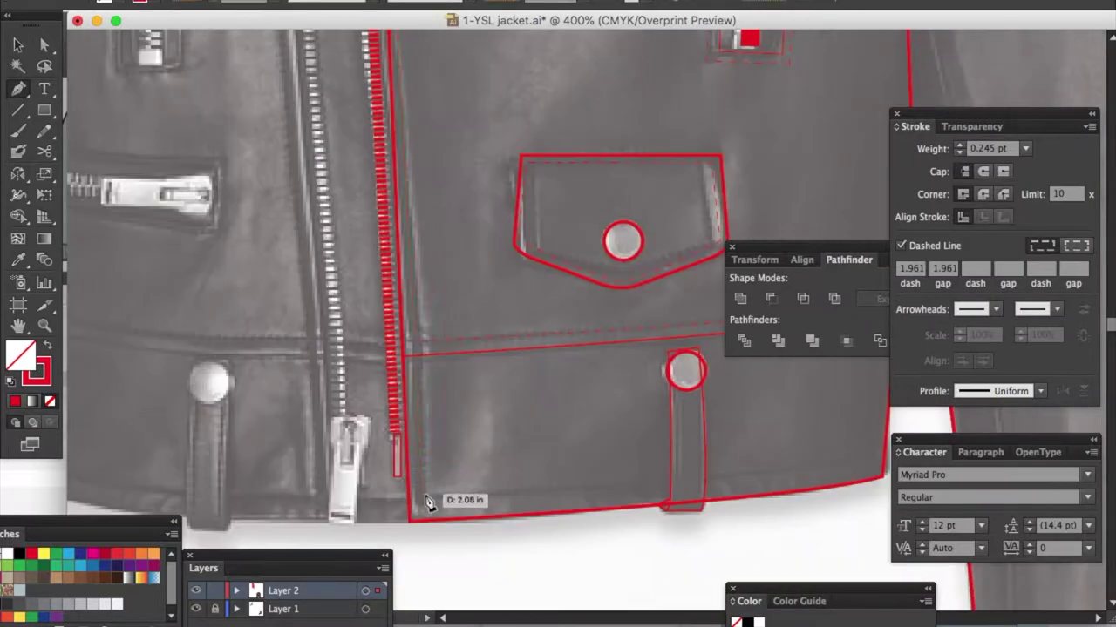
scroll(433, 495, right, 2)
Step: Draw a curved dashed stitch line inside the strap's right edge and duplicate it inside the left edge
key(super+plus)
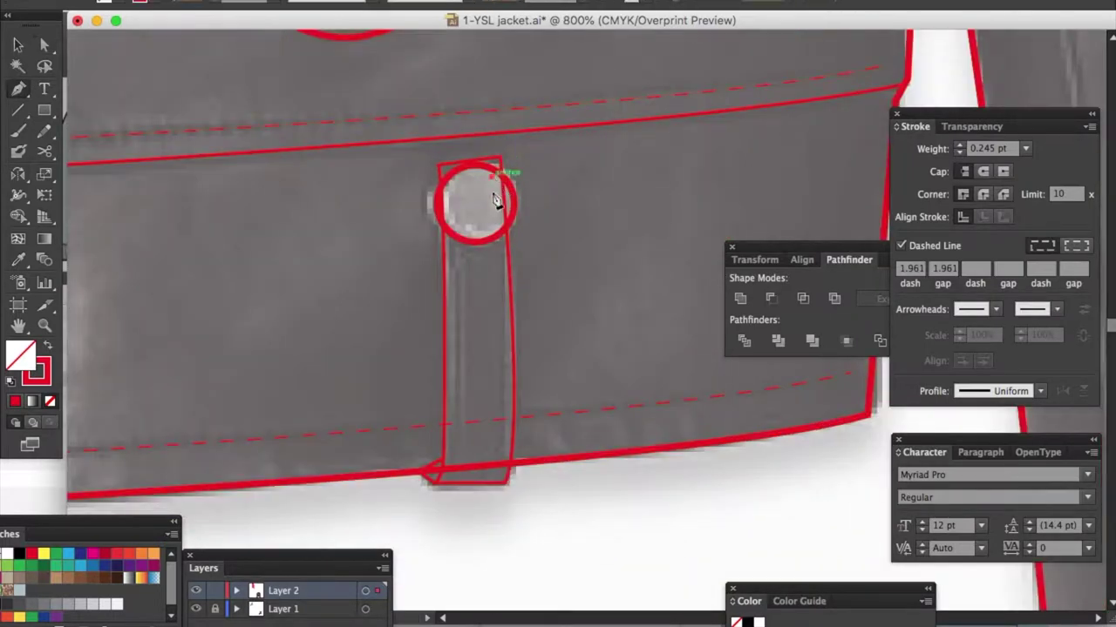
drag(498, 479, 483, 545)
key(v)
drag(503, 308, 456, 309)
click(658, 495)
Step: Draw a curved dashed stitch line across the sleeve just above the ribbed cuff
key(super+minus)
key(super+minus)
key(super+minus)
scroll(657, 495, right, 5)
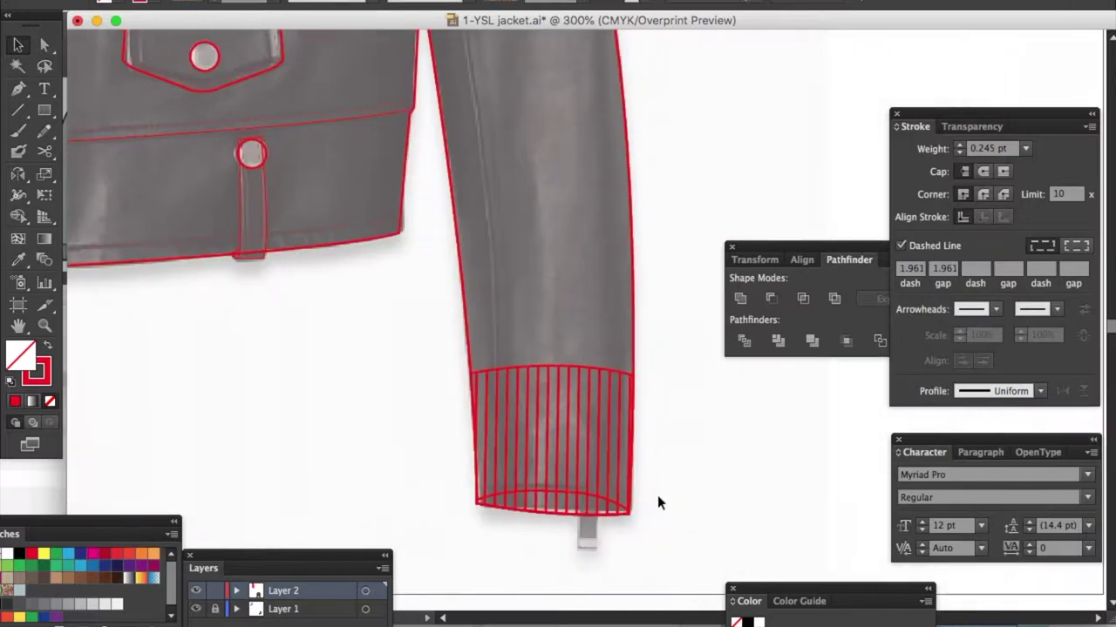
key(super+plus)
key(super+plus)
key(p)
click(662, 421)
key(a)
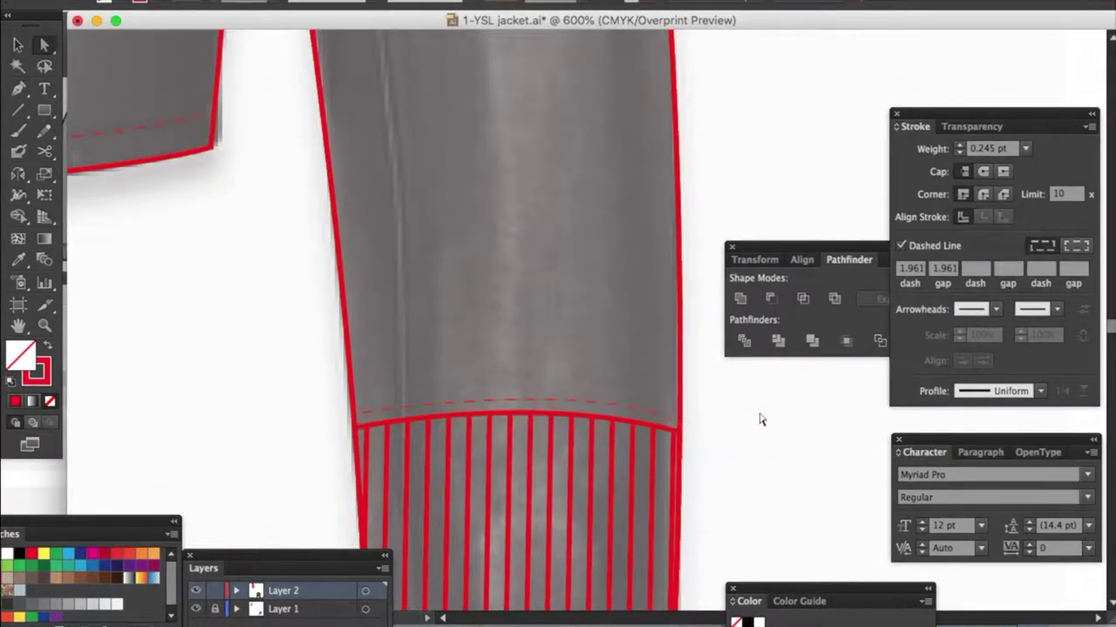
Step: Hide the photo layer, Layer 1, and move the Layers panel out of the way of the drawing
click(197, 565)
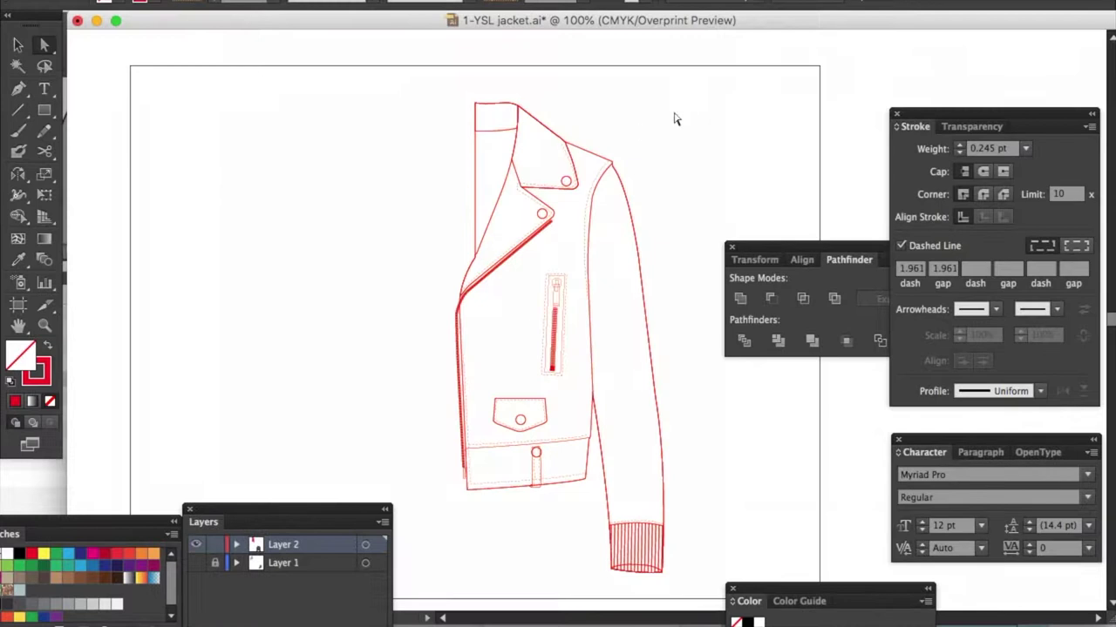
key(v)
key(super+plus)
key(super+plus)
key(super+plus)
drag(320, 521, 298, 609)
Step: Examine the line drawing from the collar to the hem and cuff for lines that need correcting
key(super+plus)
scroll(802, 149, up, 10)
scroll(631, 142, down, 6)
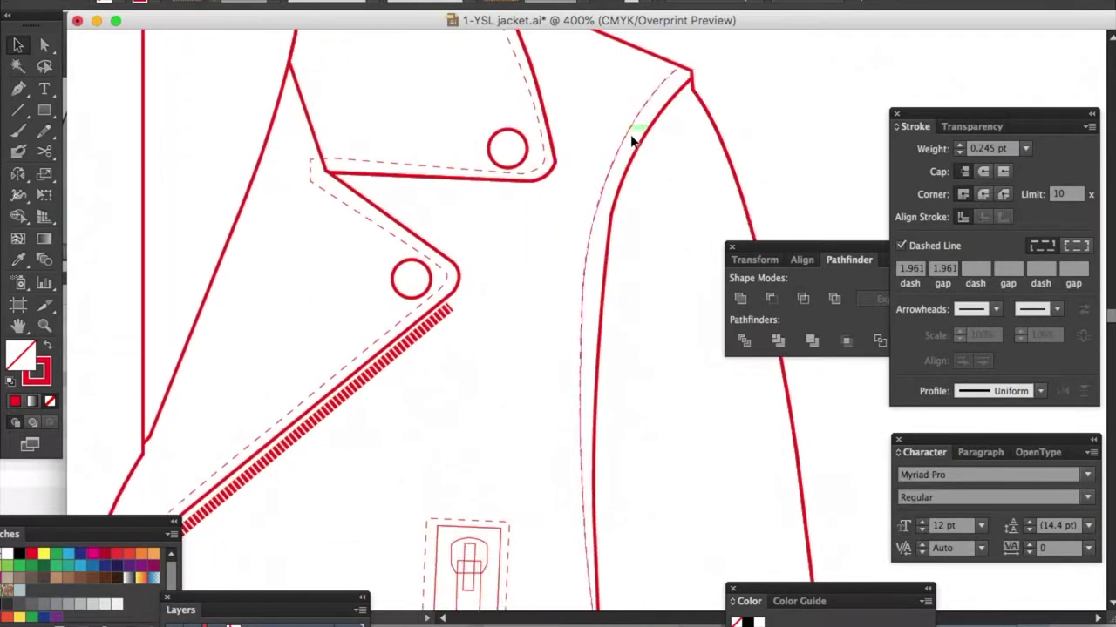
scroll(630, 226, down, 10)
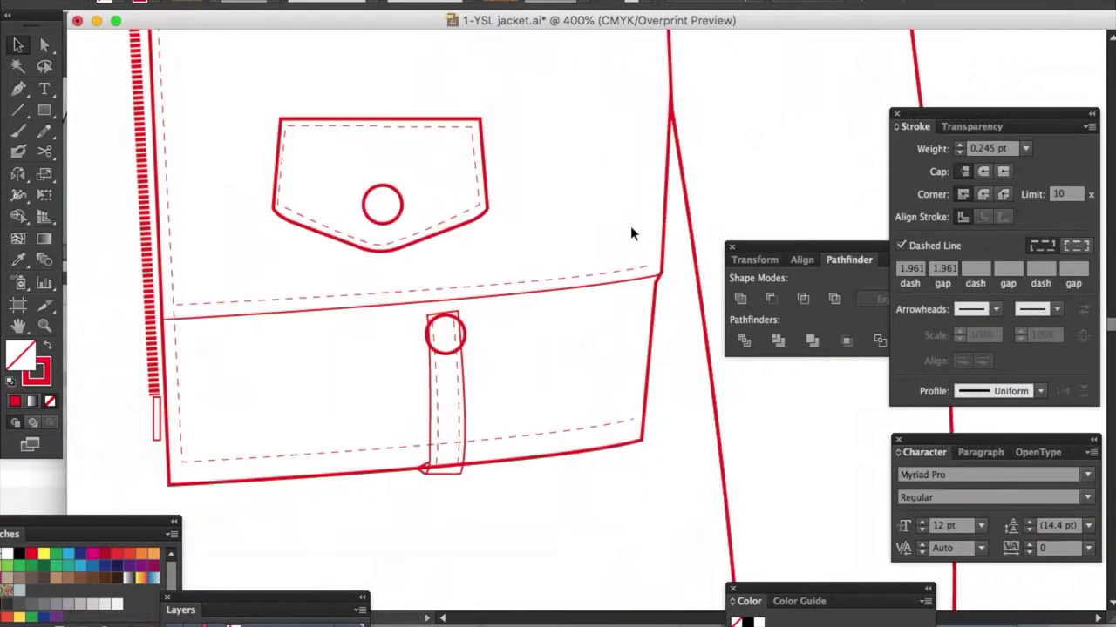
scroll(630, 226, down, 7)
scroll(630, 226, right, 6)
scroll(630, 225, left, 12)
scroll(630, 226, up, 6)
Step: Rotate the small rectangle below the front zipper's teeth to match the slant of the front edge
key(super+plus)
key(super+plus)
key(super+plus)
scroll(630, 226, down, 3)
scroll(630, 226, left, 2)
click(341, 406)
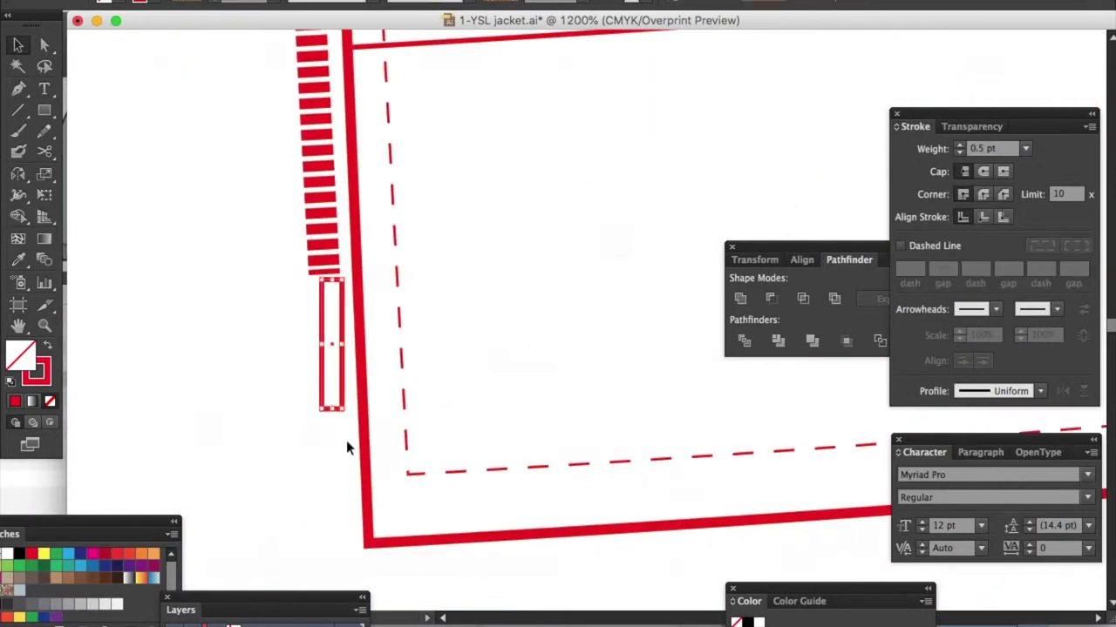
drag(352, 418, 352, 418)
click(275, 408)
Step: Move the small tilted rectangle up against the last tooth of the front zipper
key(super+minus)
key(super+minus)
key(super+minus)
key(super+plus)
key(super+plus)
key(super+plus)
key(super+plus)
drag(254, 360, 254, 351)
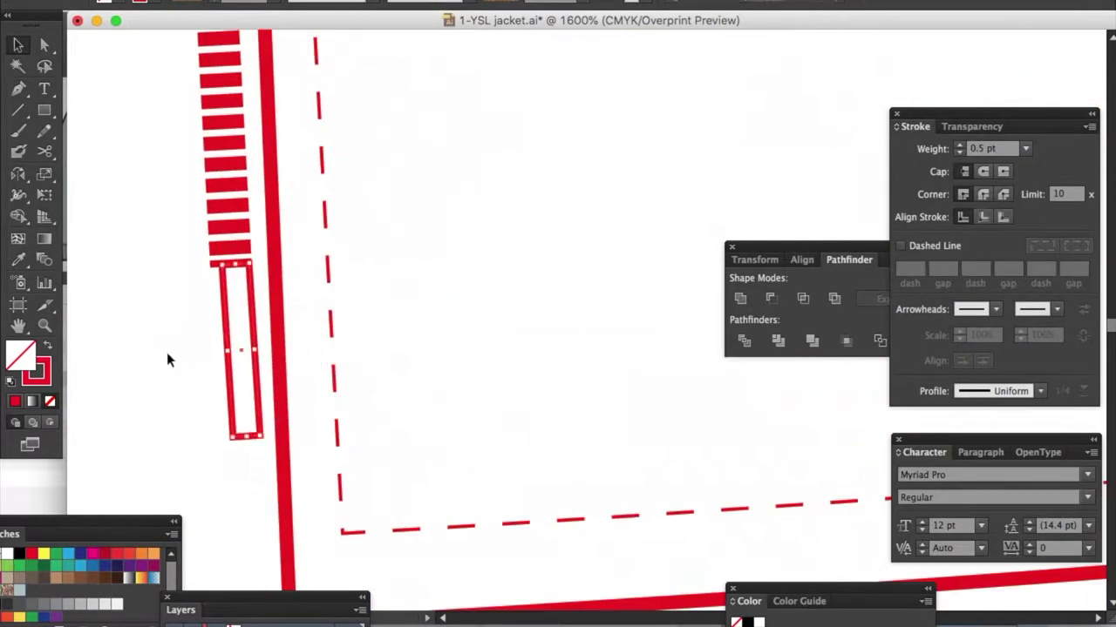
click(166, 353)
Step: Select the whole jacket drawing and change its stroke colour from red to black
key(super+minus)
key(super+minus)
key(super+minus)
key(super+minus)
key(super+minus)
scroll(403, 328, up, 5)
scroll(403, 327, right, 4)
key(super+minus)
key(super+minus)
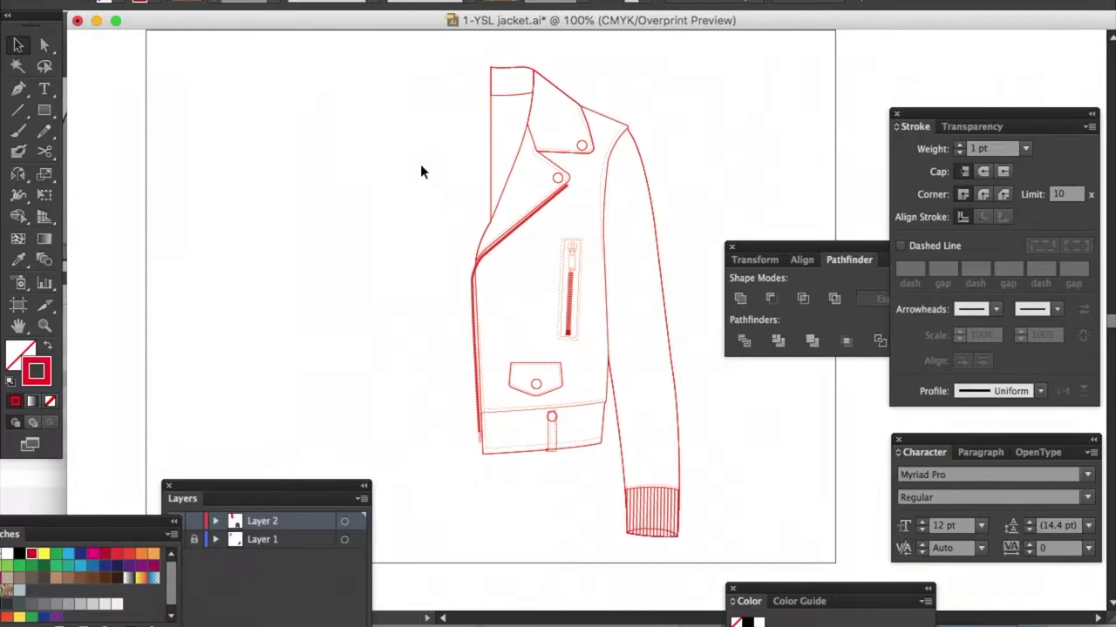
drag(443, 58, 710, 562)
click(297, 317)
Step: Replace the red fill of the chest zipper's bottom stop with a light grey swatch
key(super+equal)
key(super+equal)
key(super+equal)
key(super+equal)
key(super+equal)
key(super+equal)
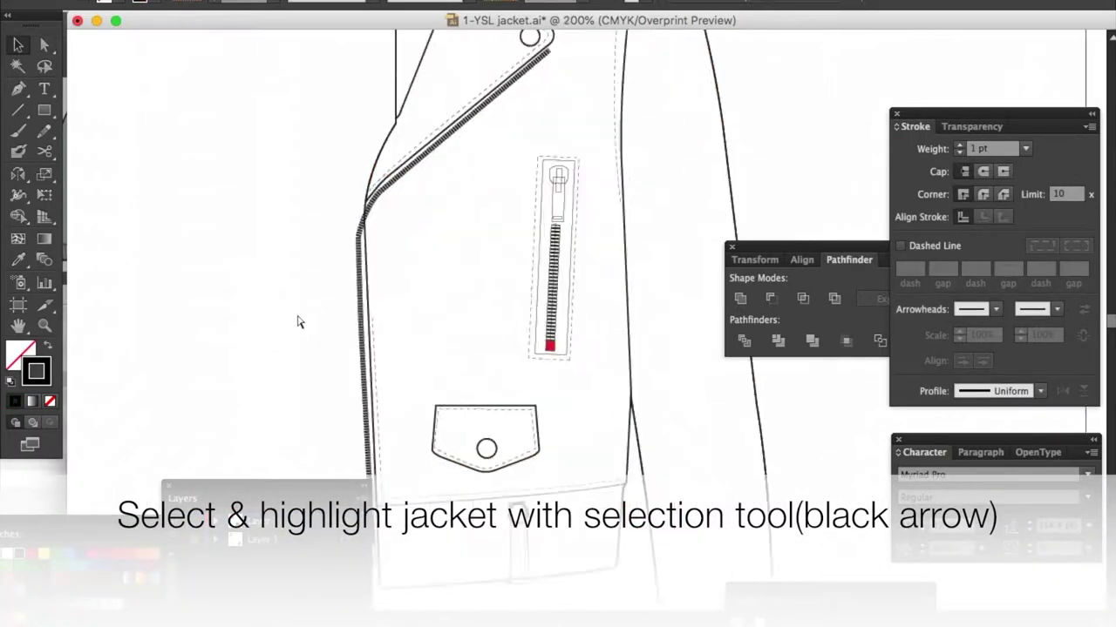
click(32, 352)
click(50, 402)
click(80, 604)
click(219, 349)
key(super+equal)
scroll(219, 349, down, 3)
click(411, 376)
click(613, 392)
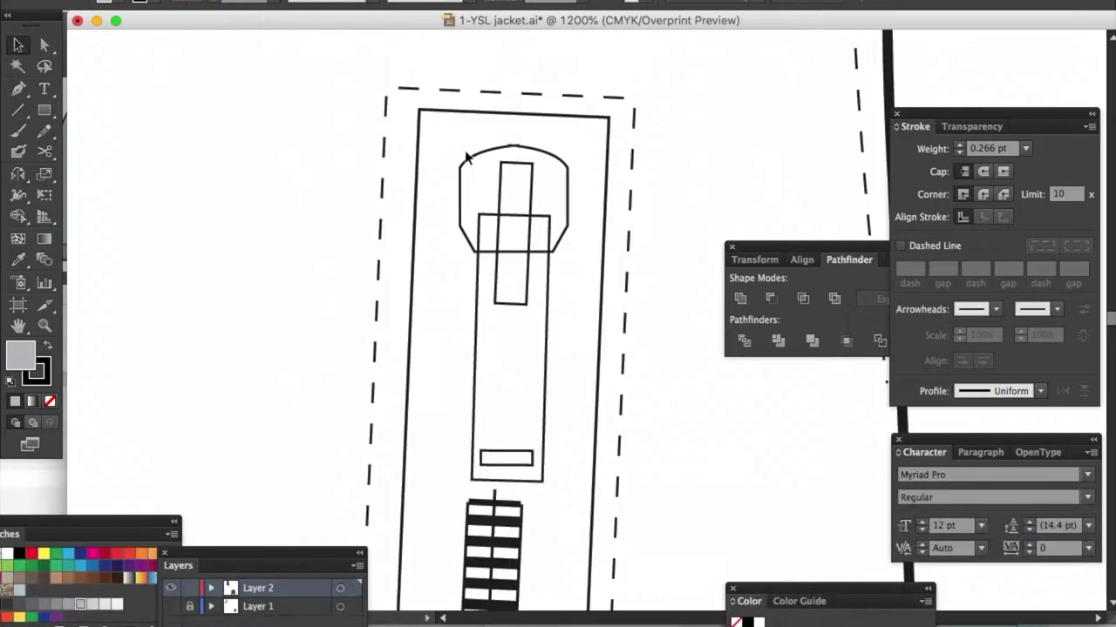
Step: Rotate the small slot near the lower end of the chest zipper's pull to match the pull's tilt and centre it
click(465, 157)
click(512, 456)
key(super+equal)
key(super+equal)
key(super+equal)
scroll(512, 456, down, 5)
click(523, 390)
drag(581, 348, 579, 358)
key(super+equal)
key(super+equal)
drag(589, 424, 599, 425)
drag(598, 387, 598, 247)
drag(598, 284, 593, 438)
click(716, 429)
key(super+minus)
key(super+minus)
key(super+minus)
key(super+minus)
key(super+minus)
key(super+minus)
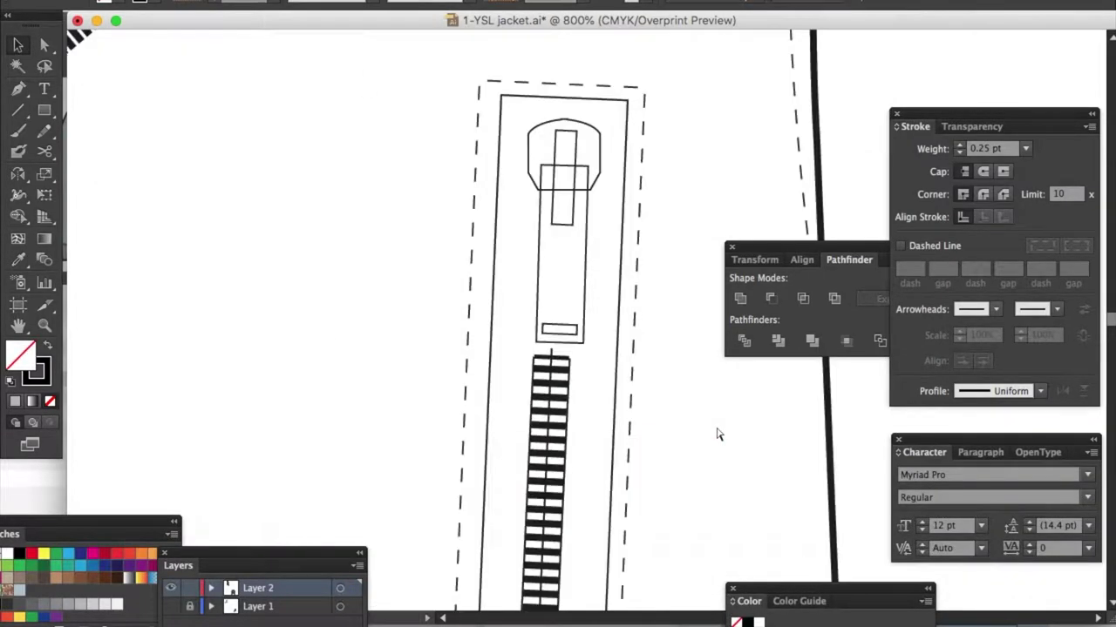
Step: Fill the chest zipper's pull tab, its narrow connecting rectangle and the slider head with the light grey swatch
key(super+equal)
key(super+equal)
scroll(597, 279, up, 2)
click(545, 250)
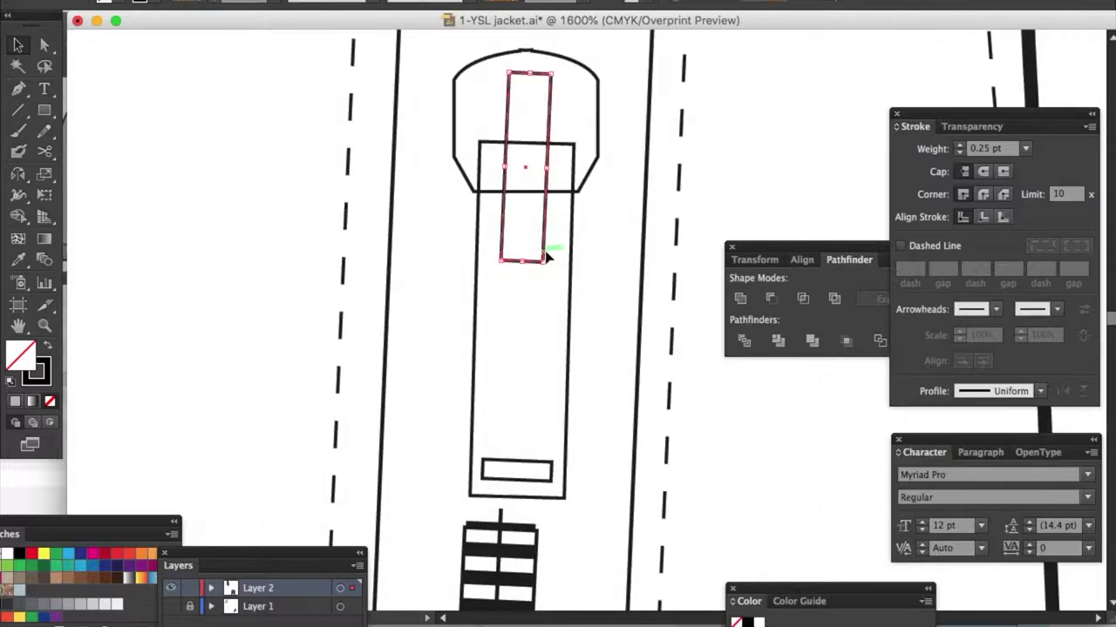
click(572, 225)
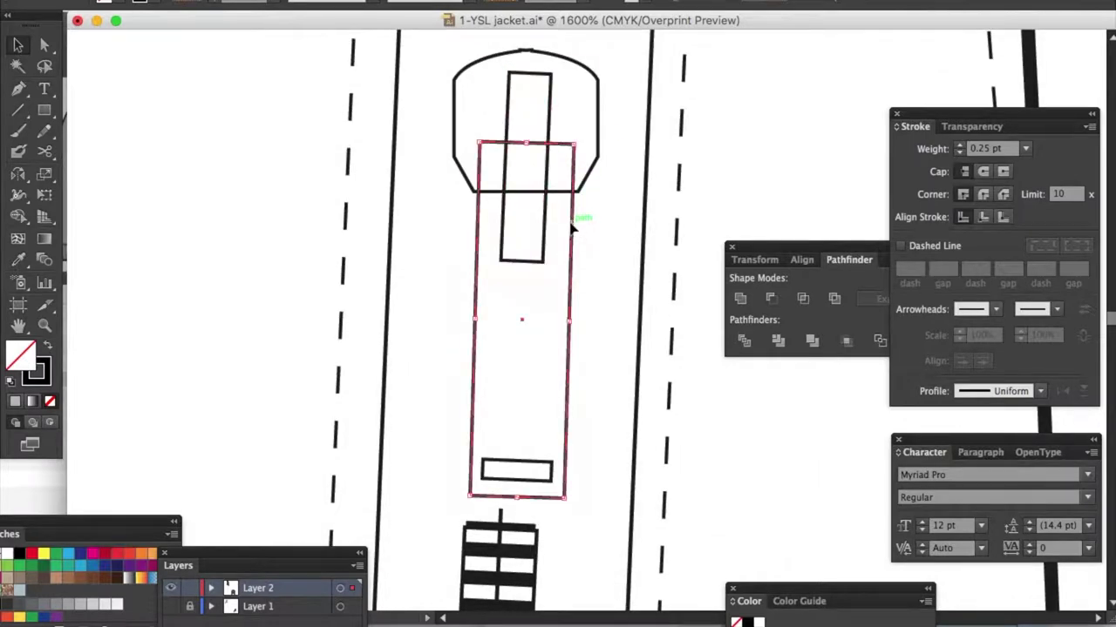
click(81, 604)
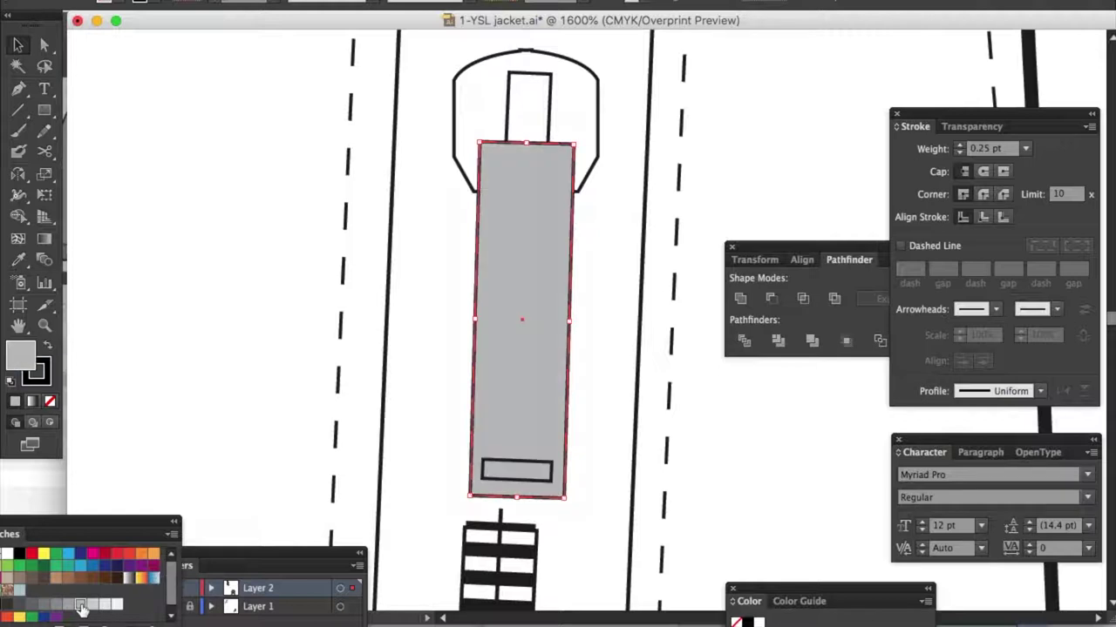
click(508, 121)
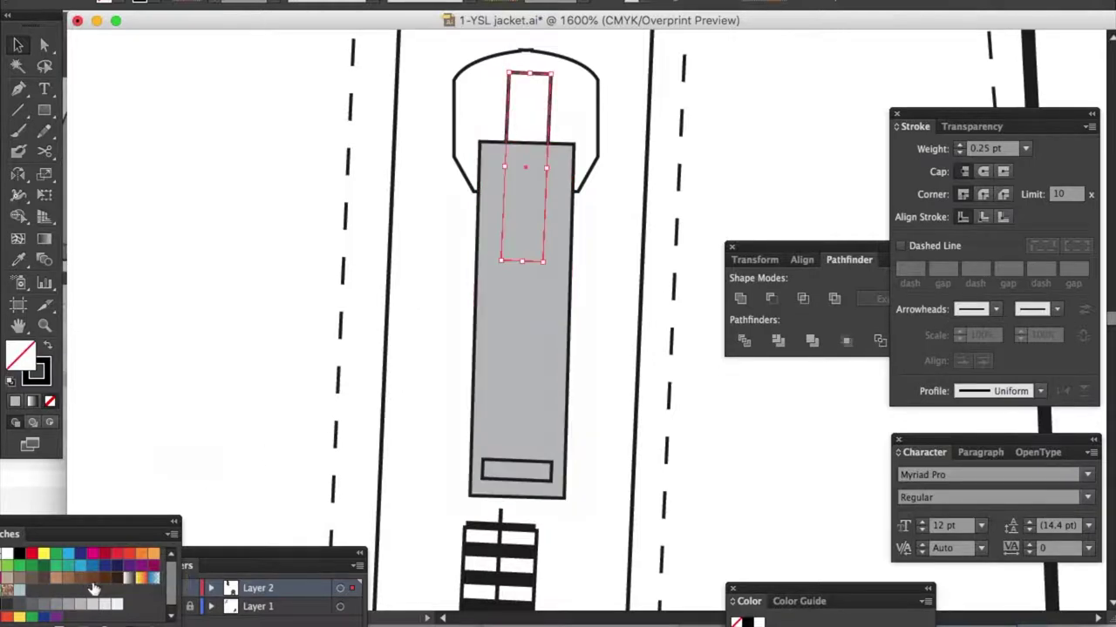
click(81, 607)
click(452, 105)
click(81, 607)
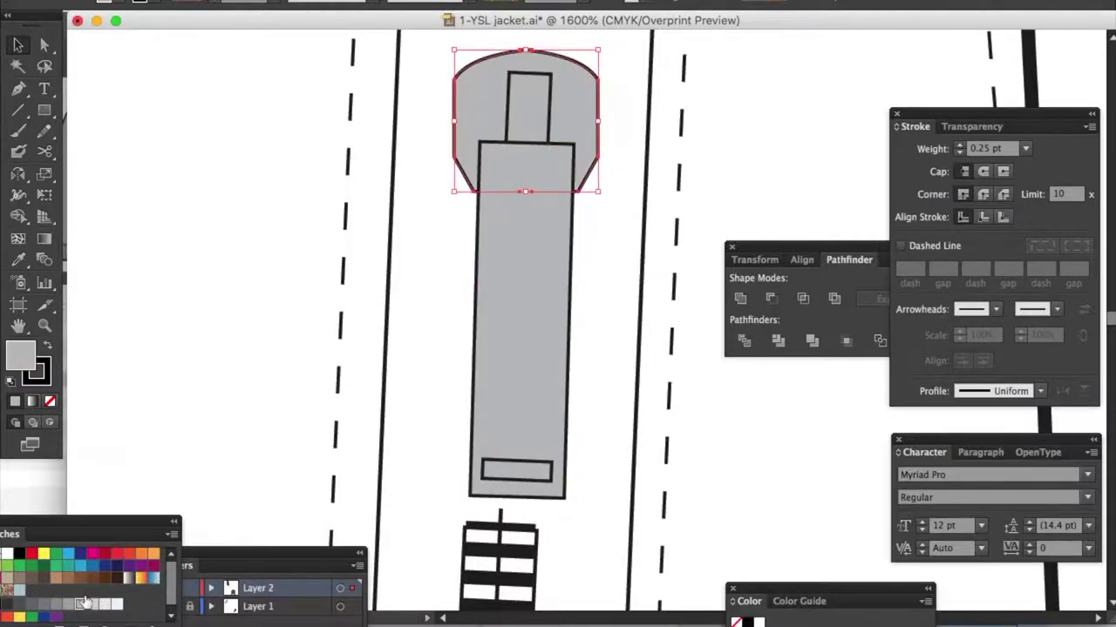
Step: Centre the narrow rectangle on the slider head and remove the extra anchor points at the head's top edge
key(super+equal)
click(559, 218)
drag(578, 170, 573, 171)
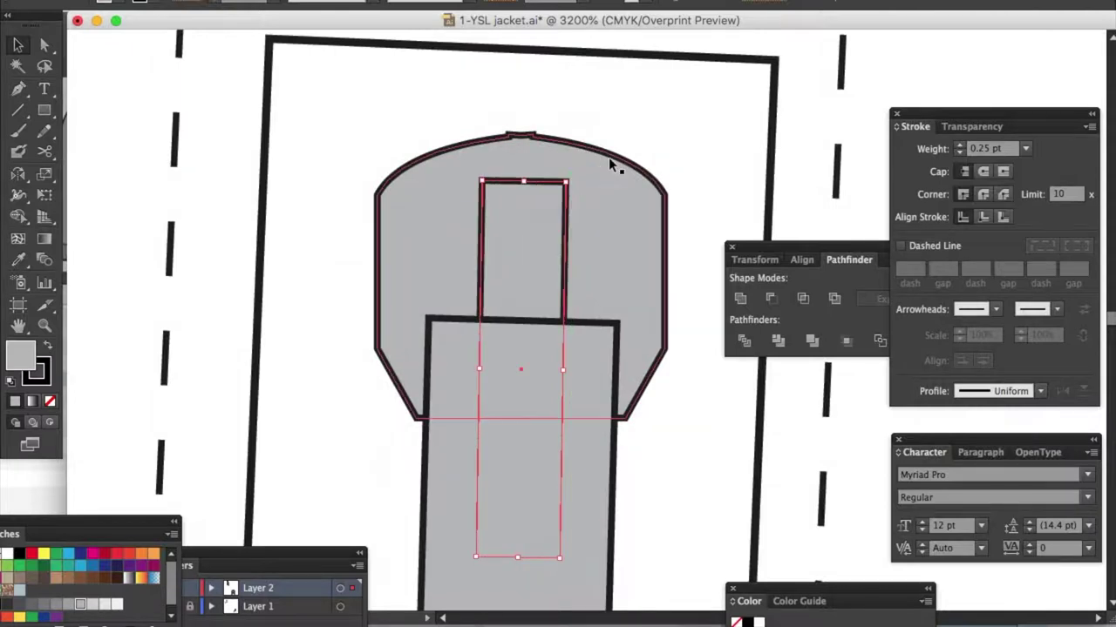
key(super+equal)
scroll(640, 174, up, 5)
key(minus)
click(448, 366)
click(477, 368)
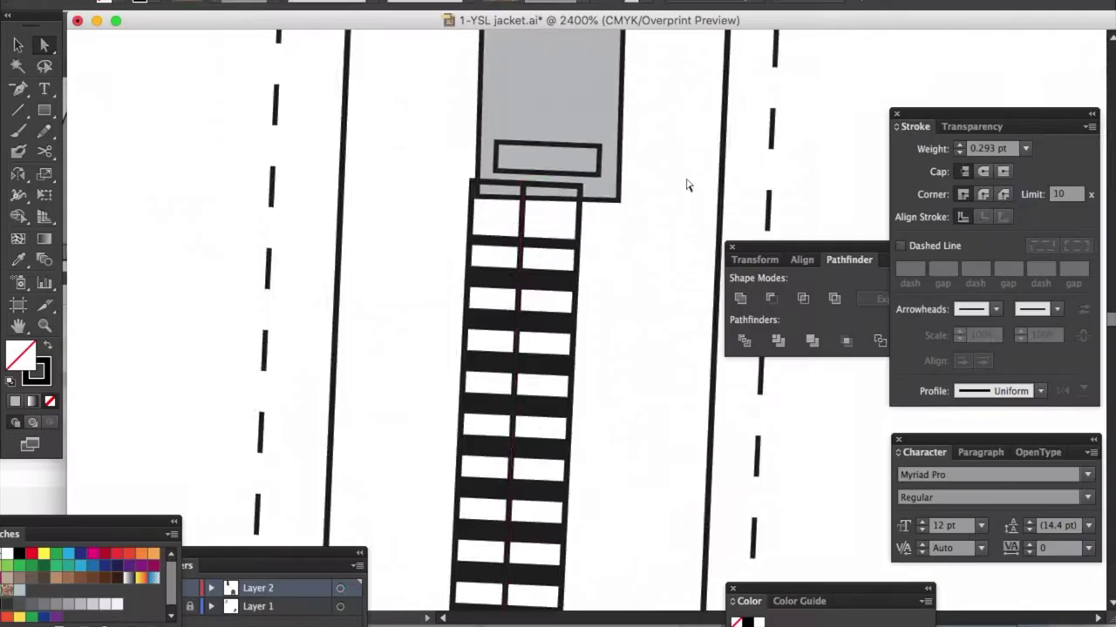
Step: Extend the chest zipper's dashed teeth line upward so it meets the lower end of the pull tab
scroll(552, 241, down, 2)
click(553, 242)
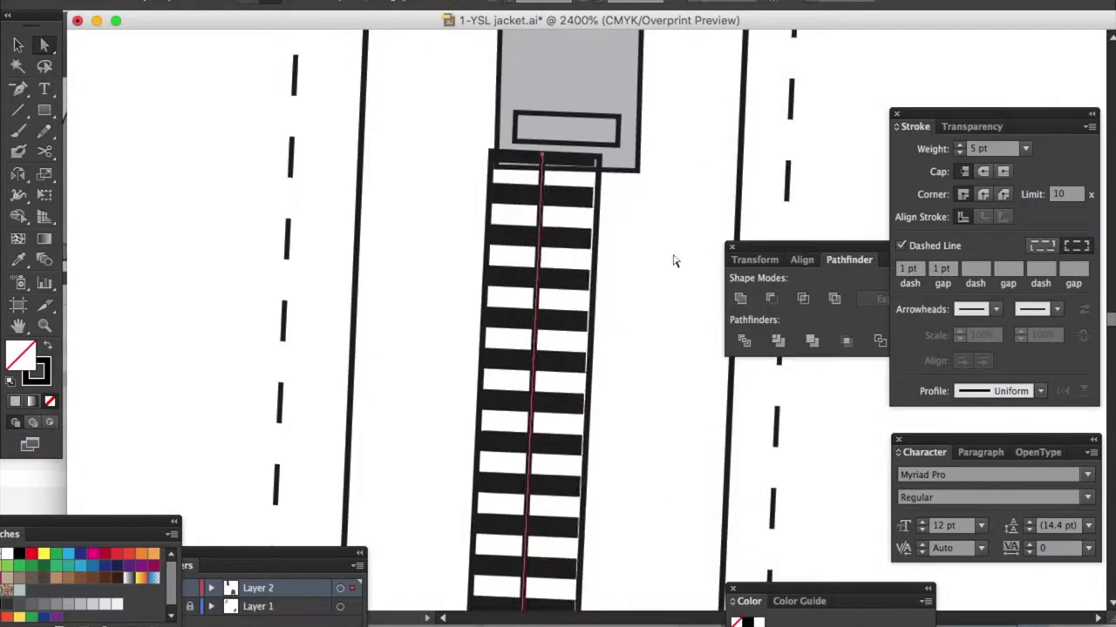
drag(530, 220, 531, 169)
scroll(625, 301, down, 3)
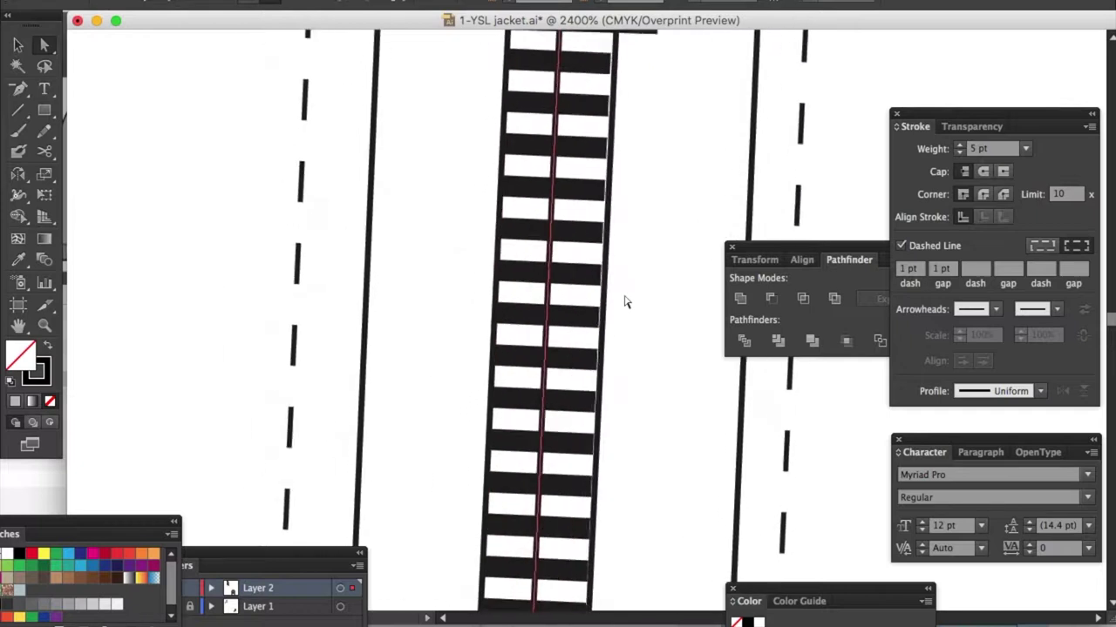
key(super+equal)
click(546, 150)
key(super+minus)
key(super+minus)
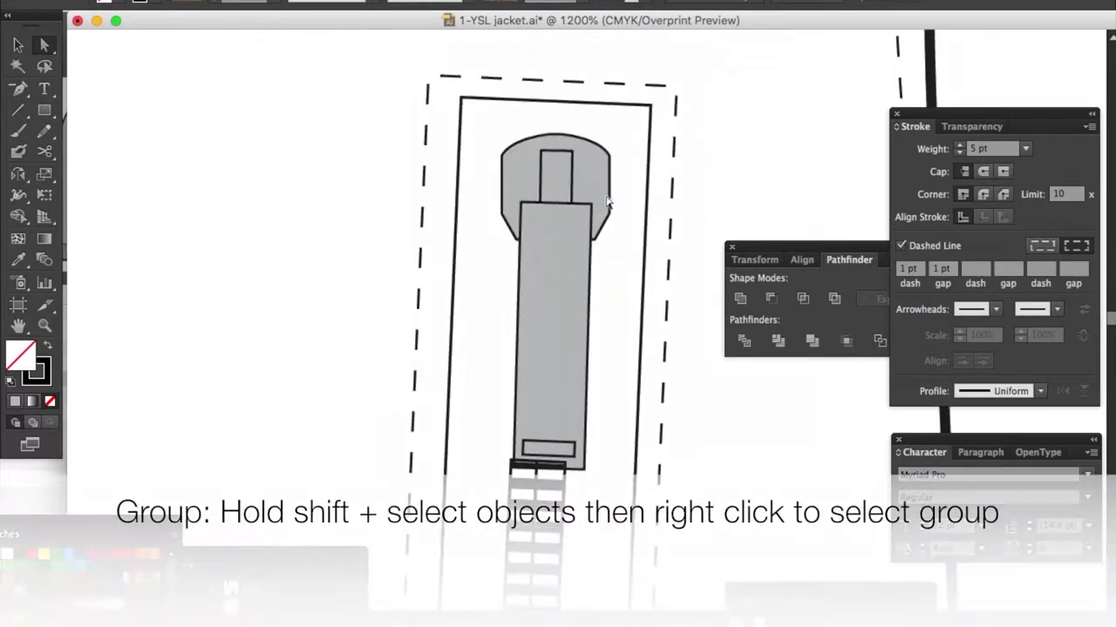
Step: Group the zipper's pull tab, small slot, narrow rectangle and slider head into one object
click(560, 280)
click(557, 274)
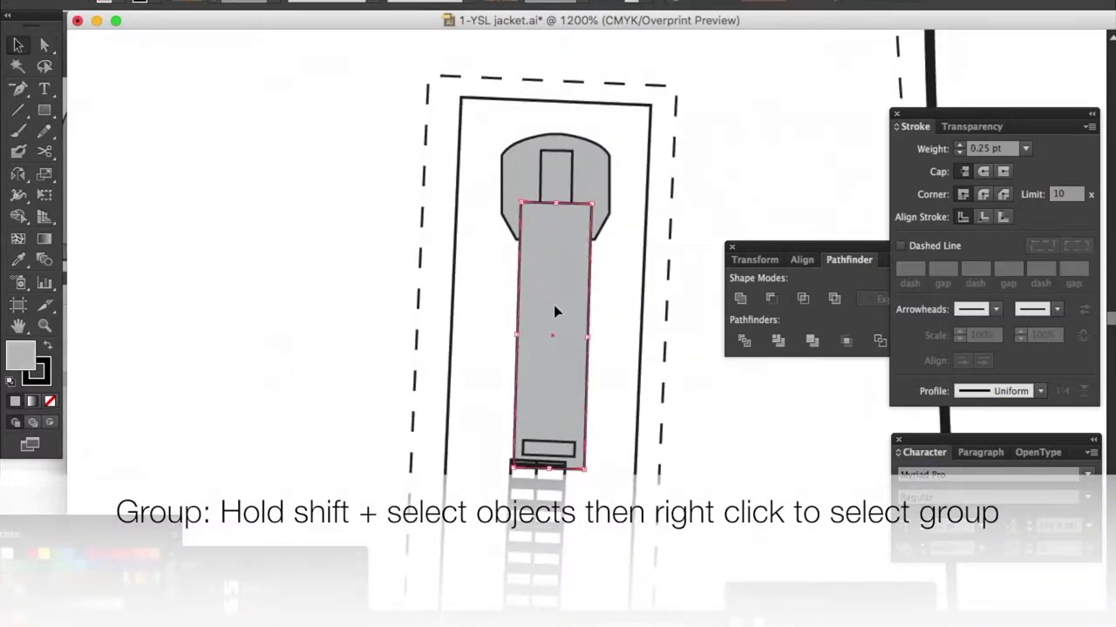
shift+click(541, 439)
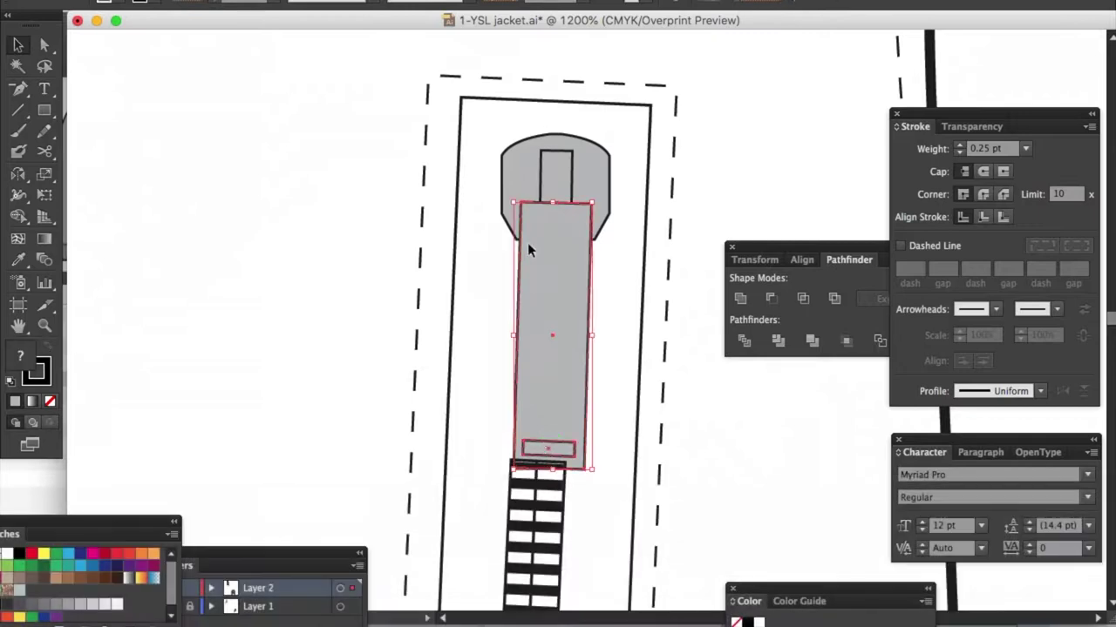
shift+click(539, 169)
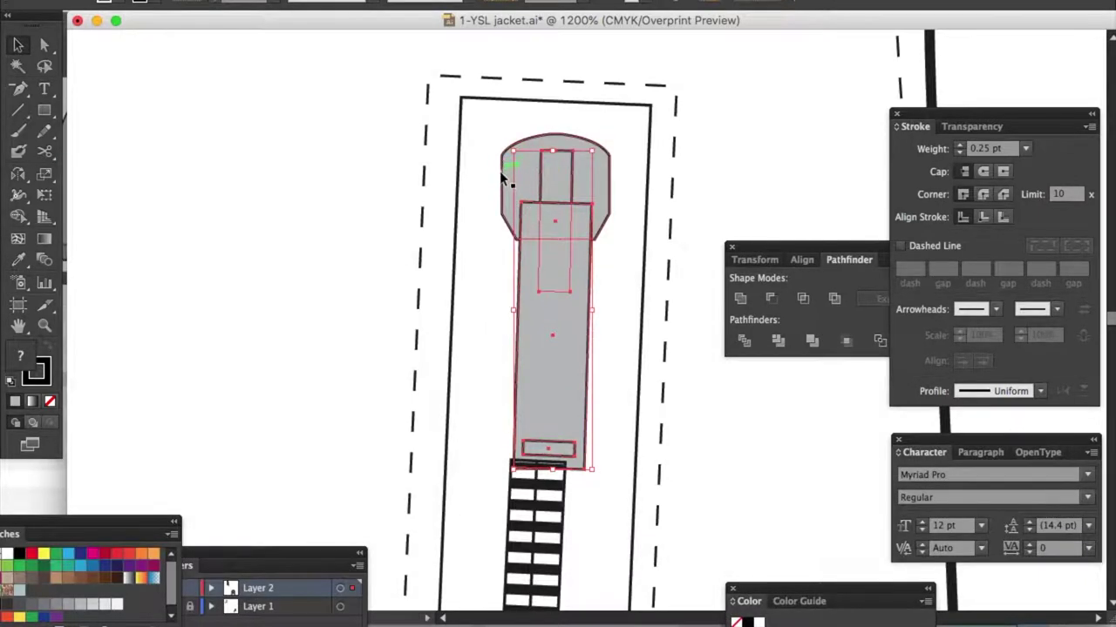
shift+click(501, 180)
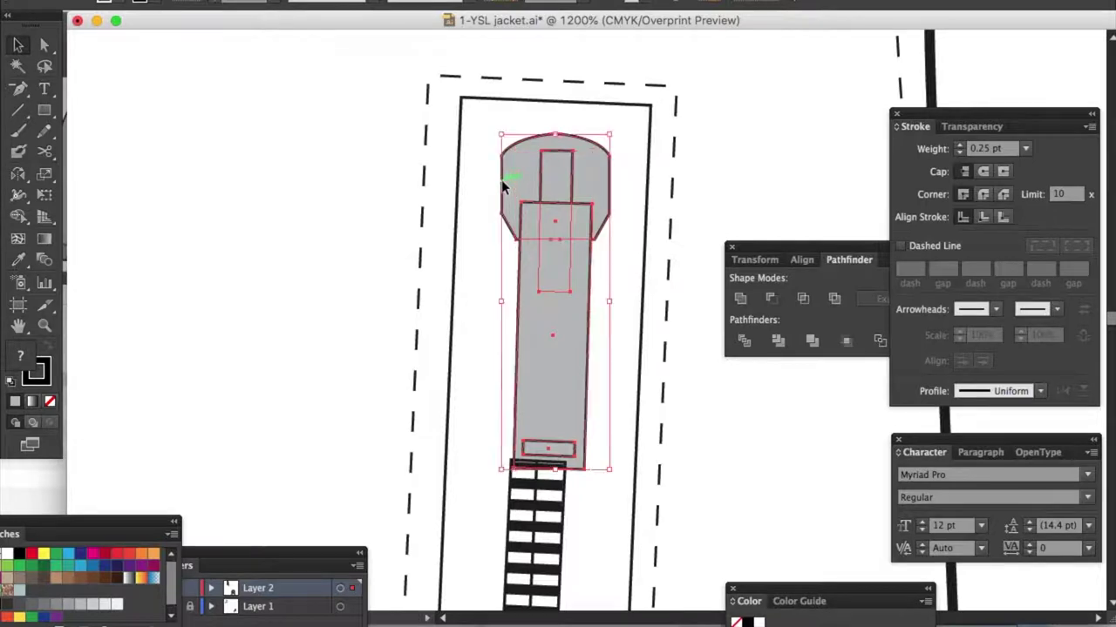
right_click(503, 184)
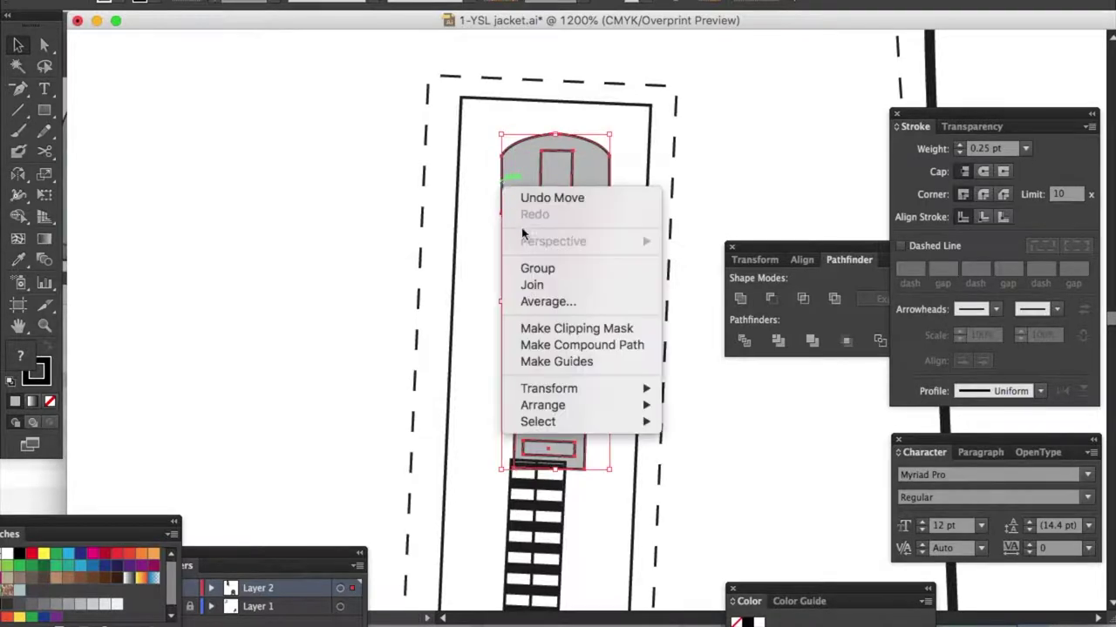
click(532, 269)
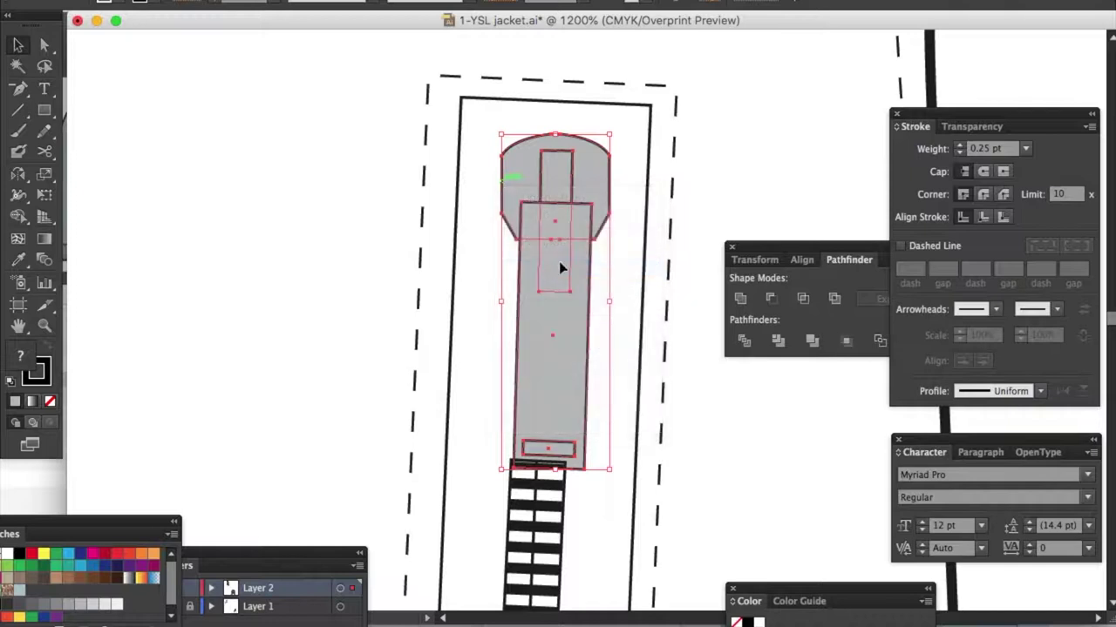
Step: Fill the half jacket's outline with a light blue-grey swatch and group the entire half jacket
click(498, 217)
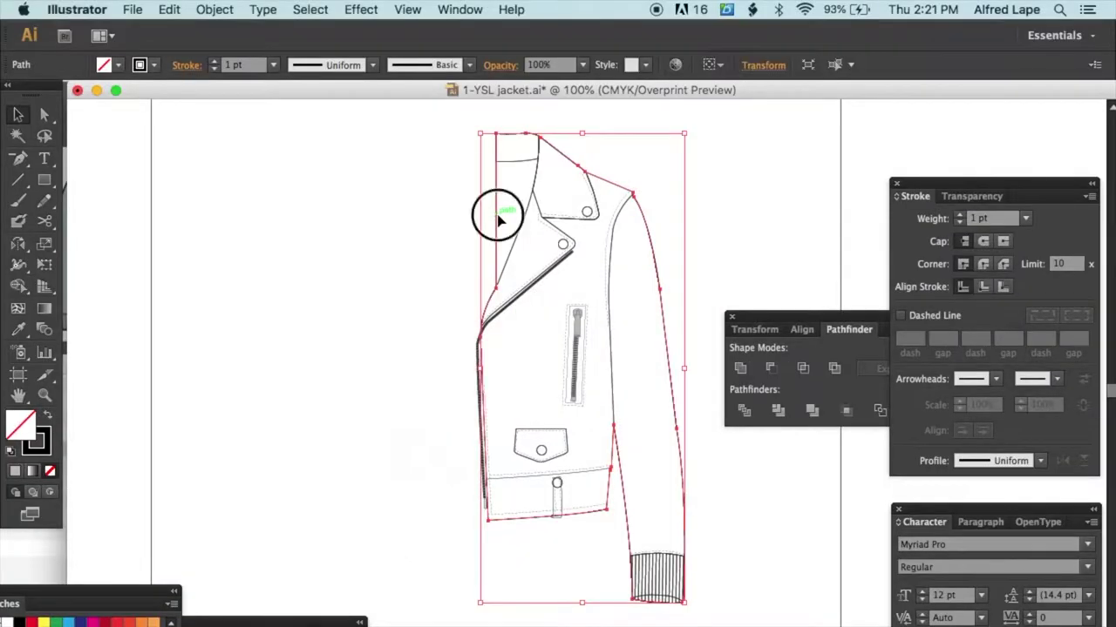
drag(497, 217, 273, 260)
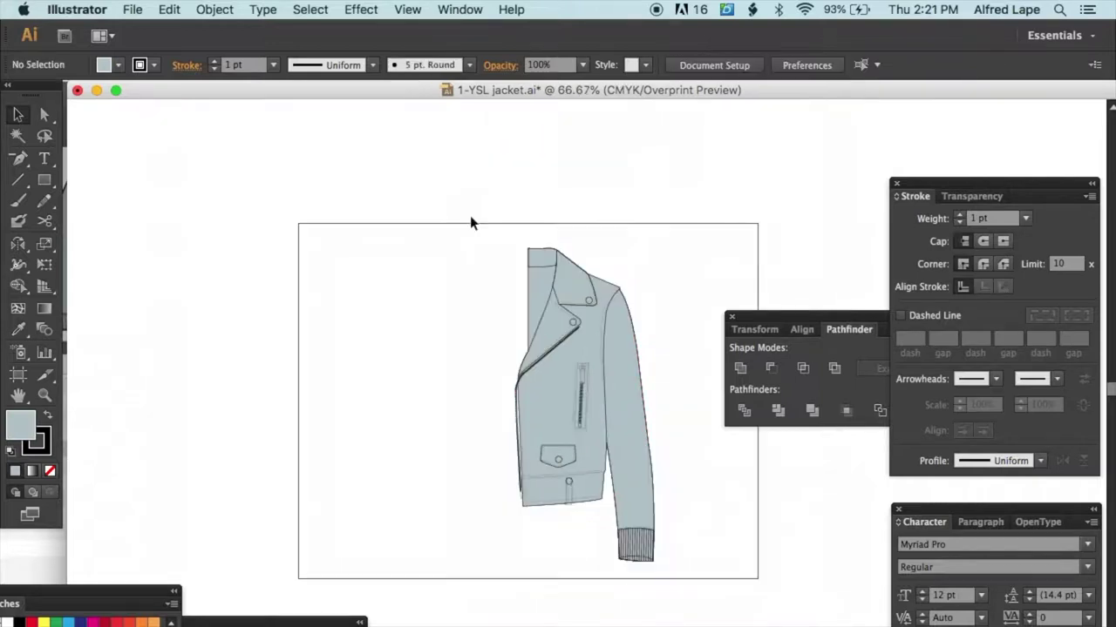
drag(471, 218, 673, 590)
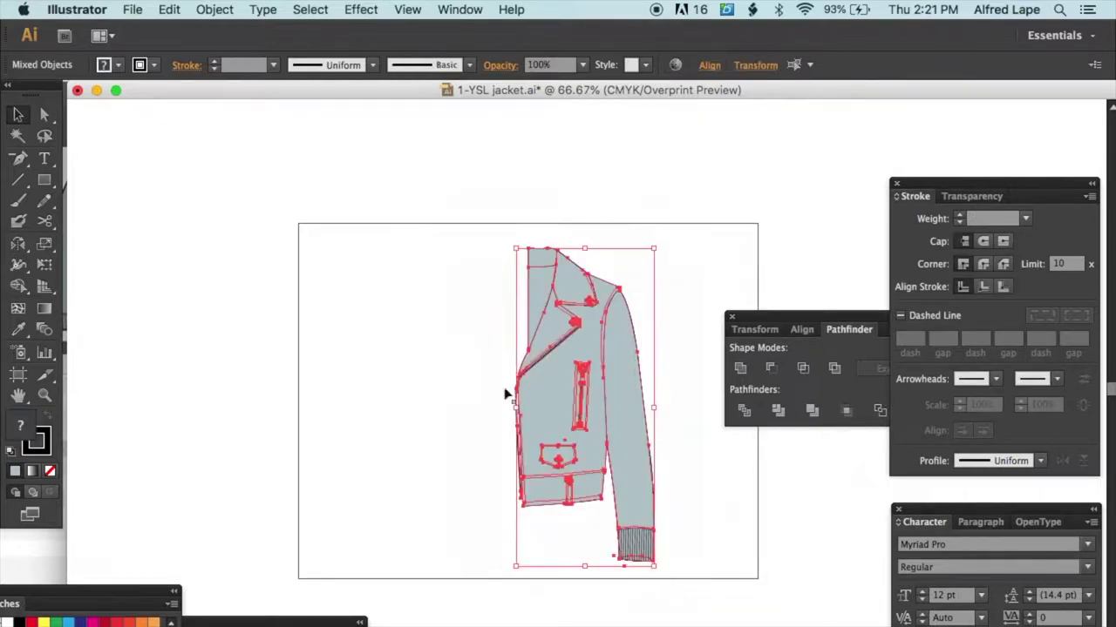
right_click(468, 397)
click(502, 478)
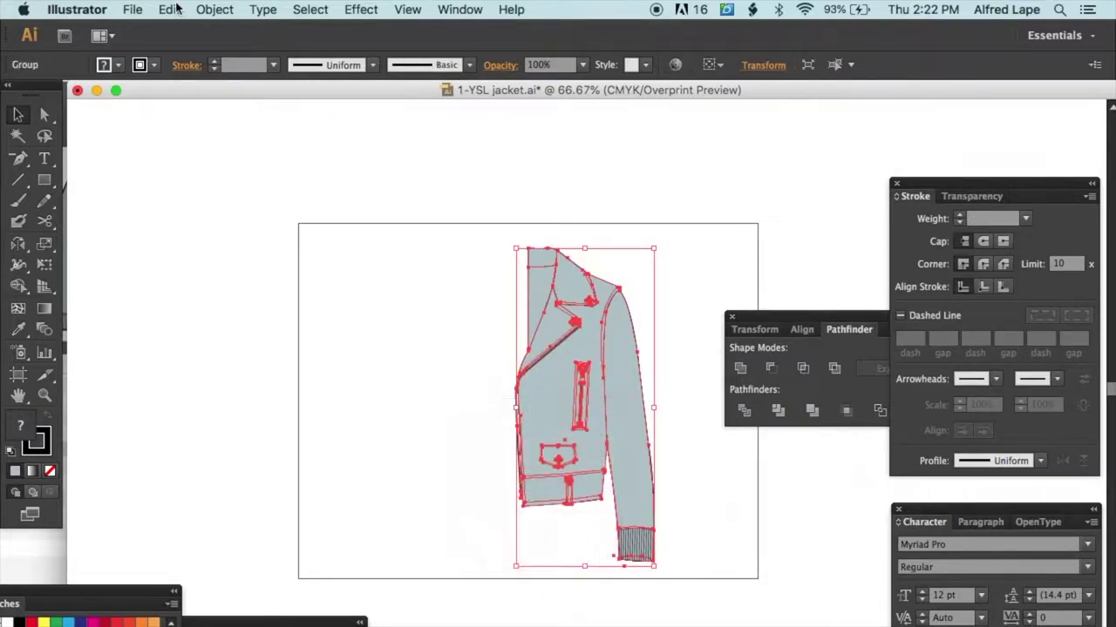
Step: Paste a copy of the grouped half jacket beside the original and reflect it across the vertical axis
click(182, 10)
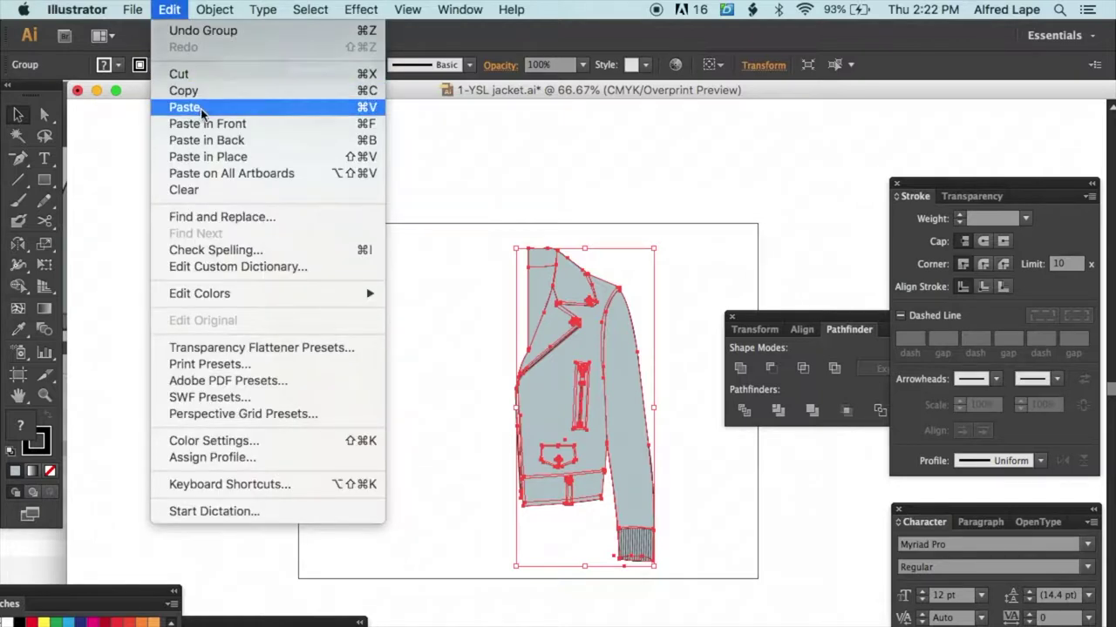
click(202, 108)
drag(535, 243, 364, 279)
double_click(18, 247)
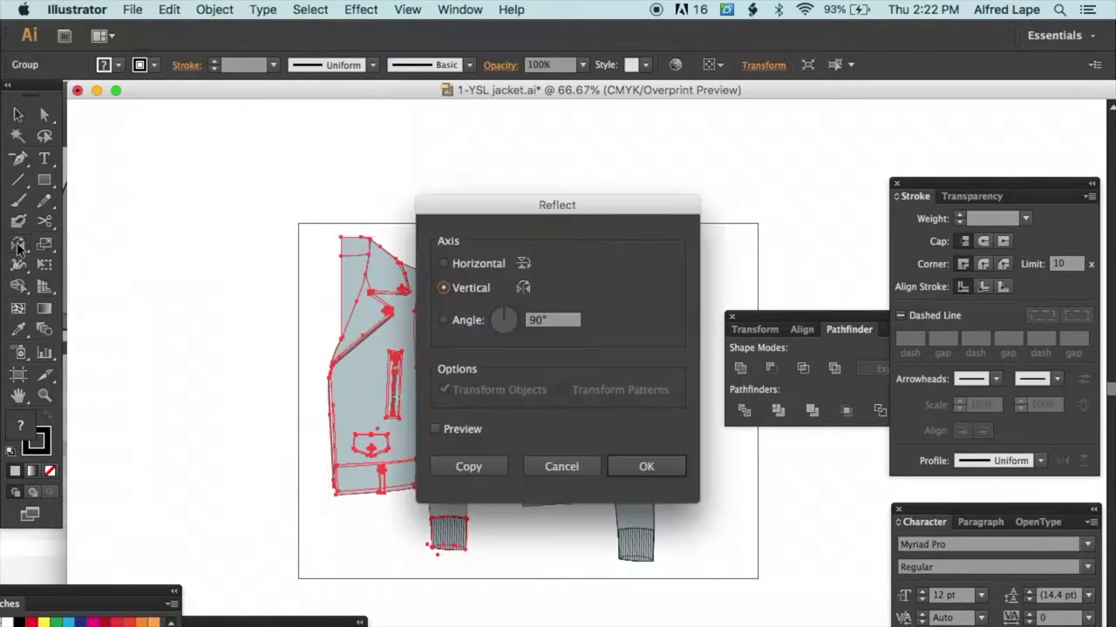
click(645, 471)
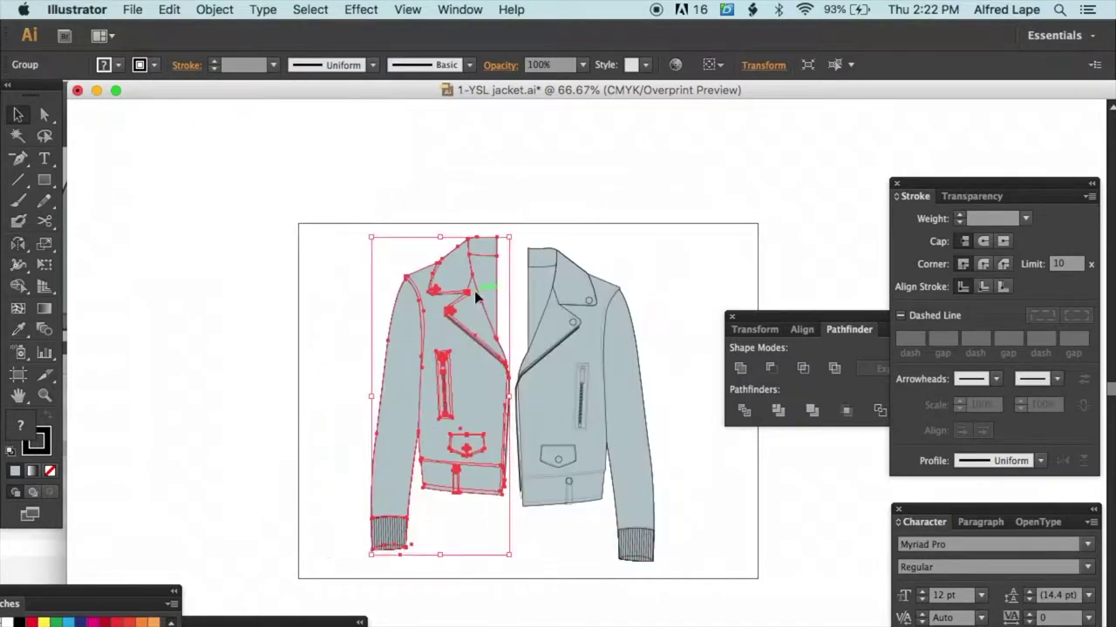
Step: Move the mirrored half against the original so their centre edges and collar heights line up
drag(477, 293, 516, 301)
key(super+plus)
key(super+plus)
key(super+plus)
scroll(516, 307, up, 10)
key(Down)
key(Down)
key(Down)
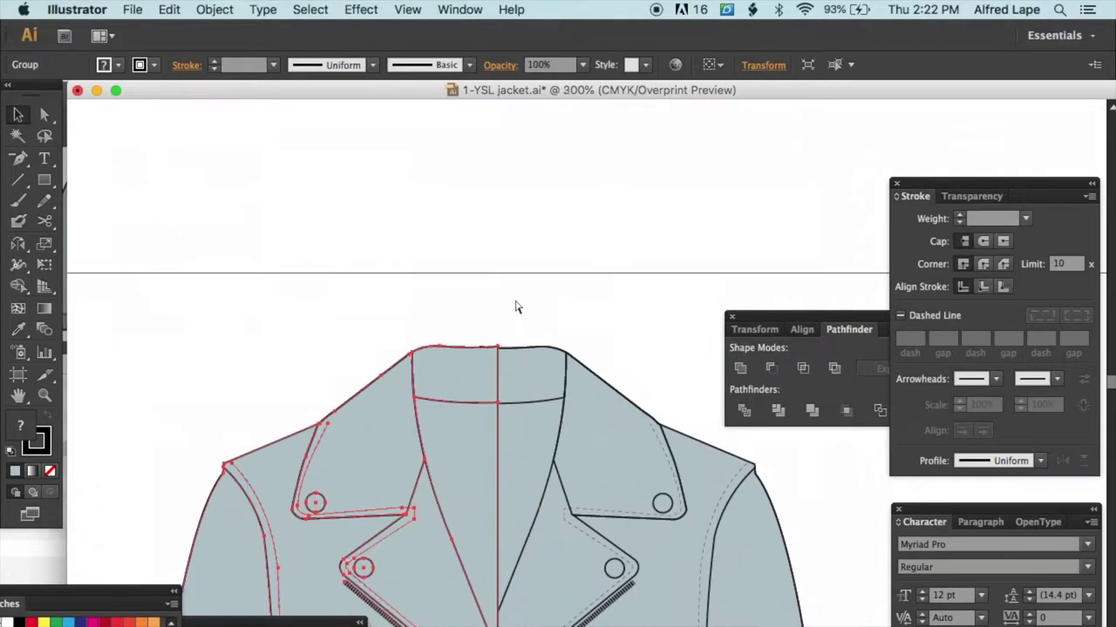
Step: Shift the mirrored half slightly across the centre so the two jacket fronts overlap
key(super+plus)
key(super+plus)
key(super+plus)
click(511, 197)
click(225, 256)
scroll(224, 256, left, 5)
drag(338, 217, 341, 218)
click(360, 140)
key(super+1)
Step: Bring the original half jacket to the front, above the mirrored half
click(572, 342)
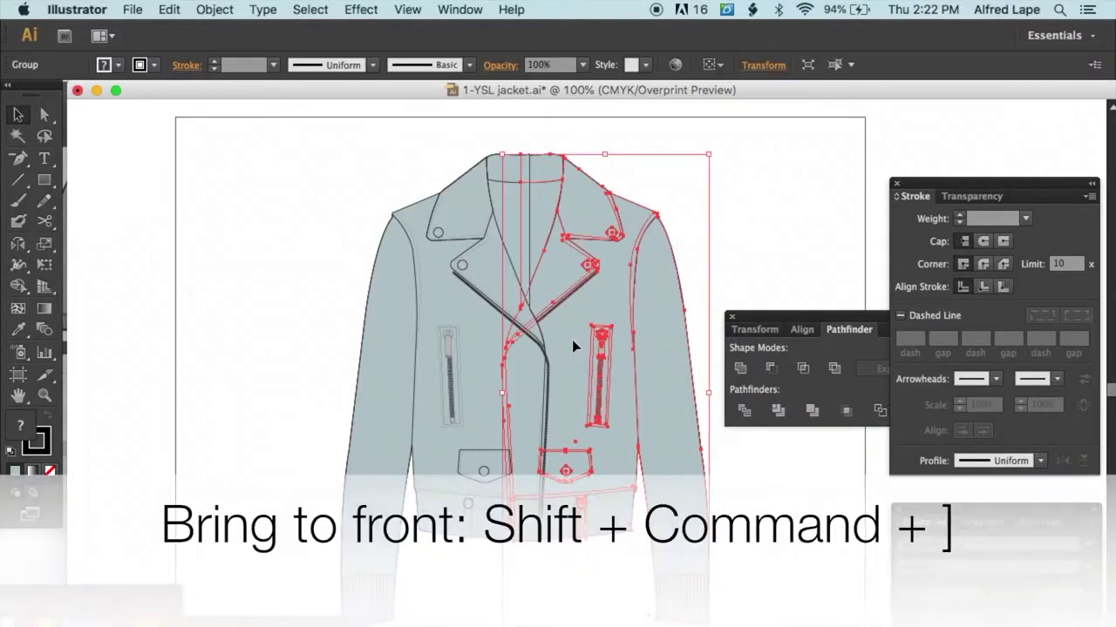
key(super+shift+bracketright)
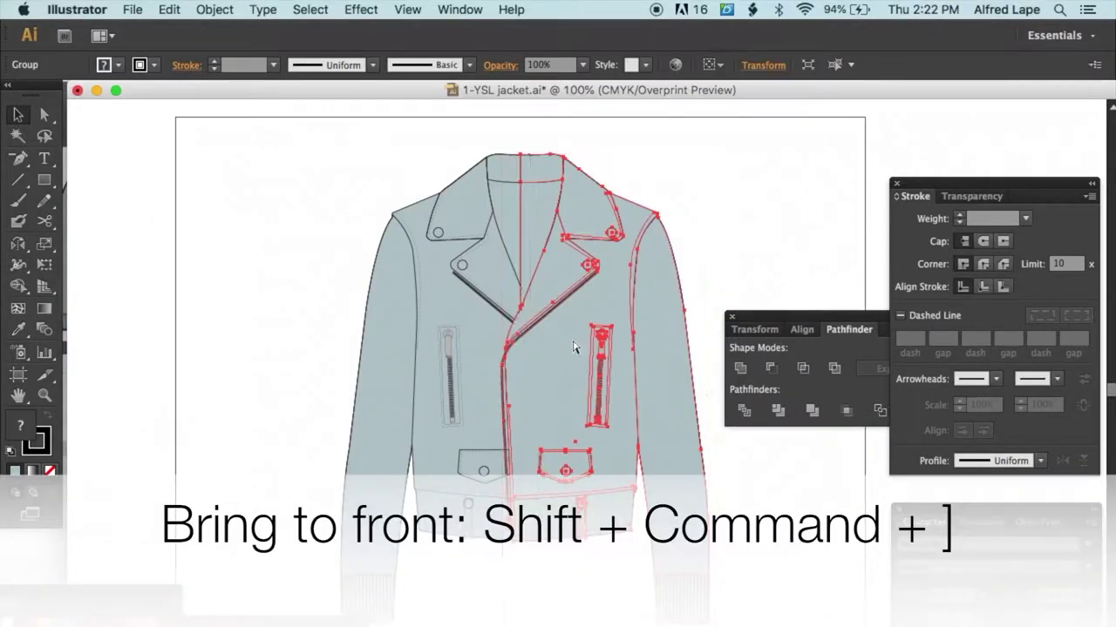
click(757, 258)
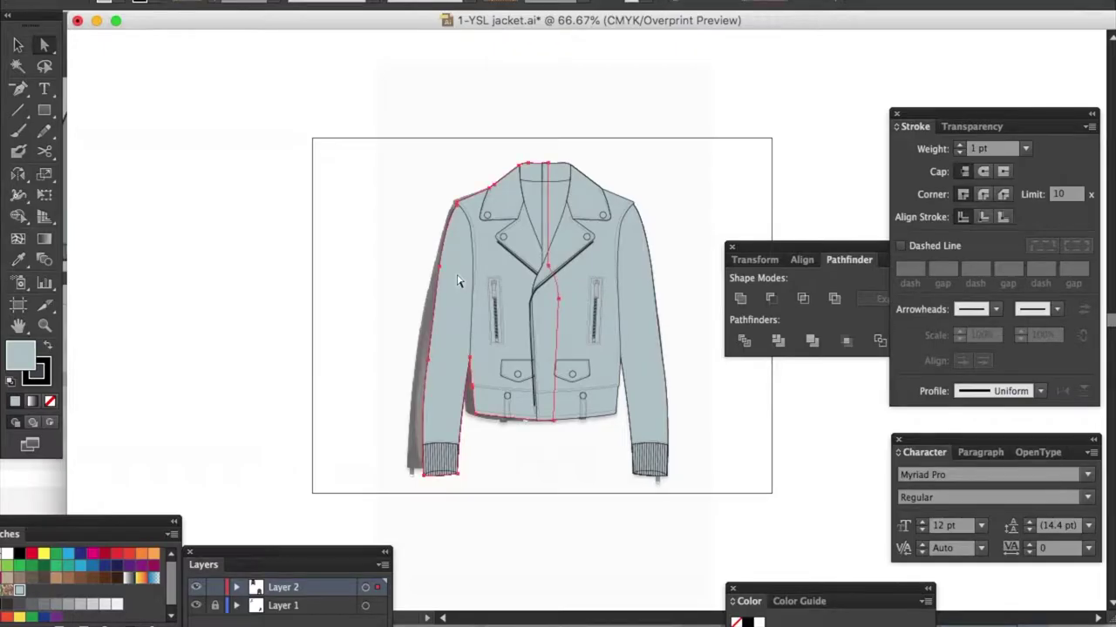
Step: Remove the fill from the body outlines of both the mirrored and the original jacket halves
click(50, 405)
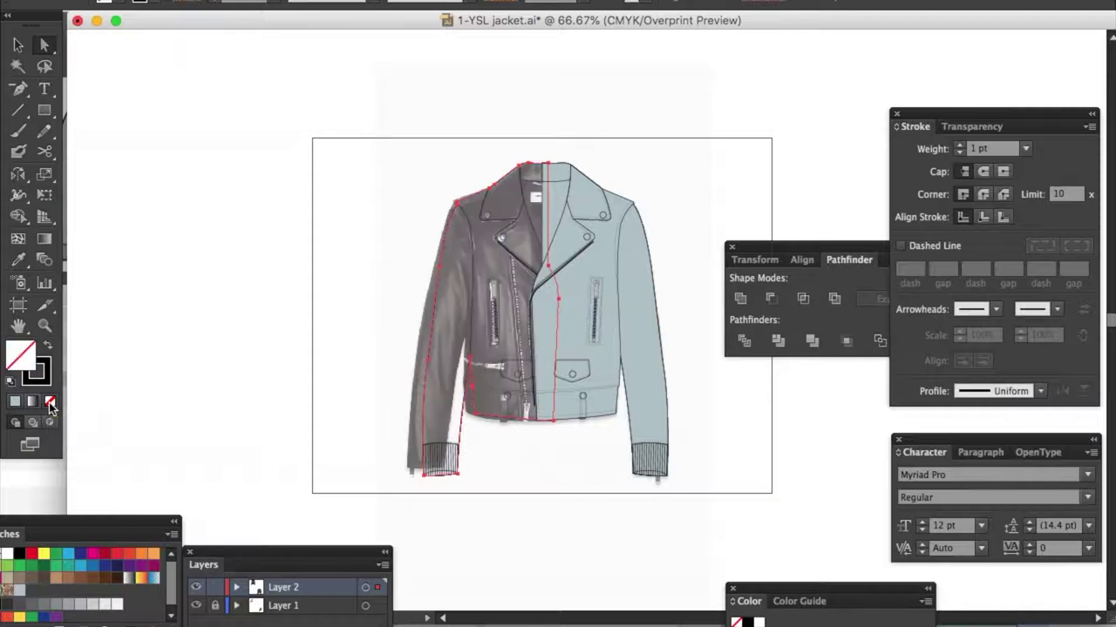
click(228, 273)
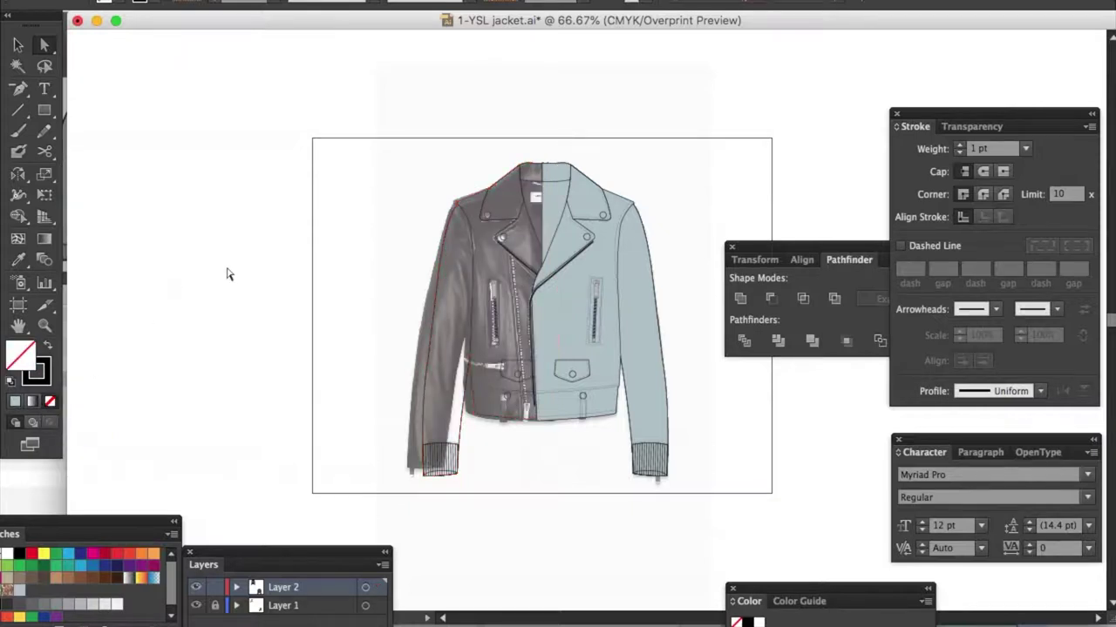
key(super+equal)
key(super+equal)
click(542, 122)
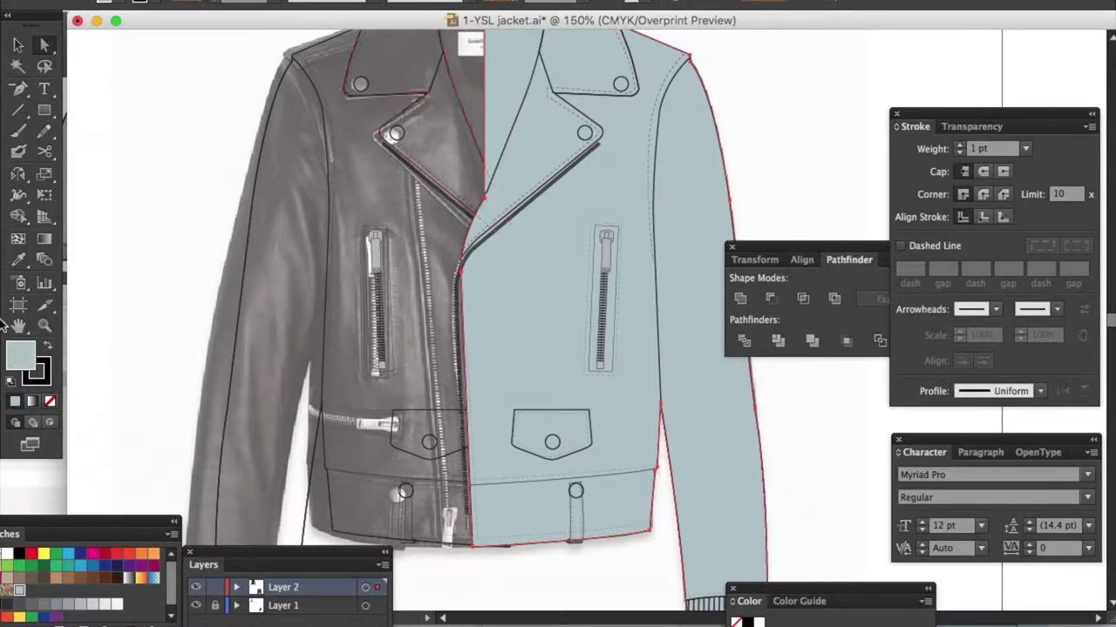
click(49, 403)
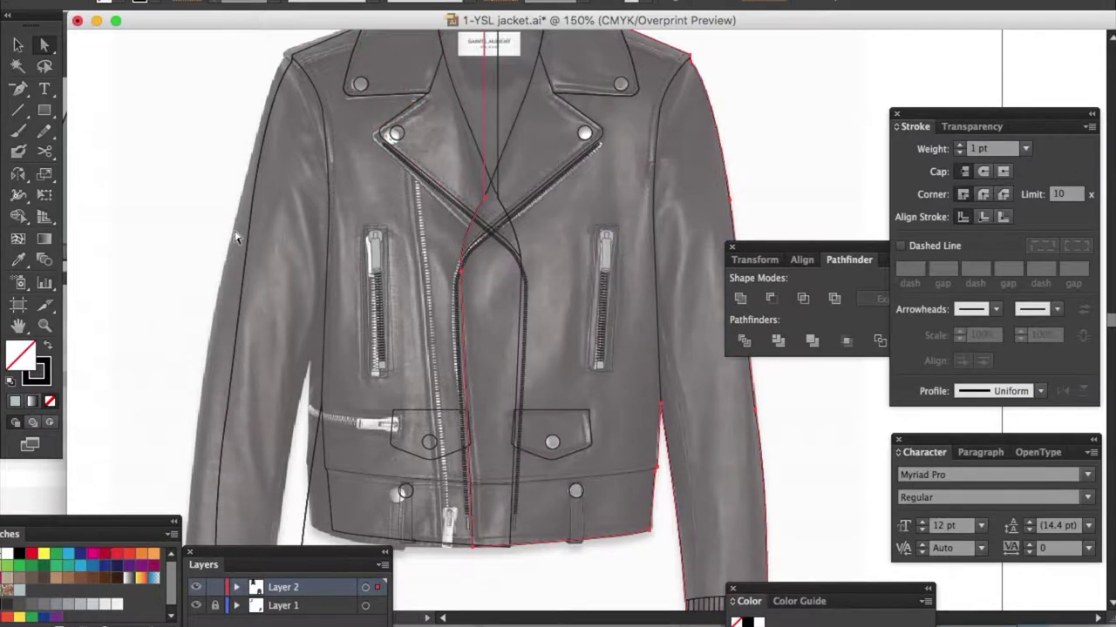
click(248, 236)
Step: Draw a straight Pen line along the photo's slanted front zipper from below the lapel to the hem
key(super+equal)
click(635, 173)
key(p)
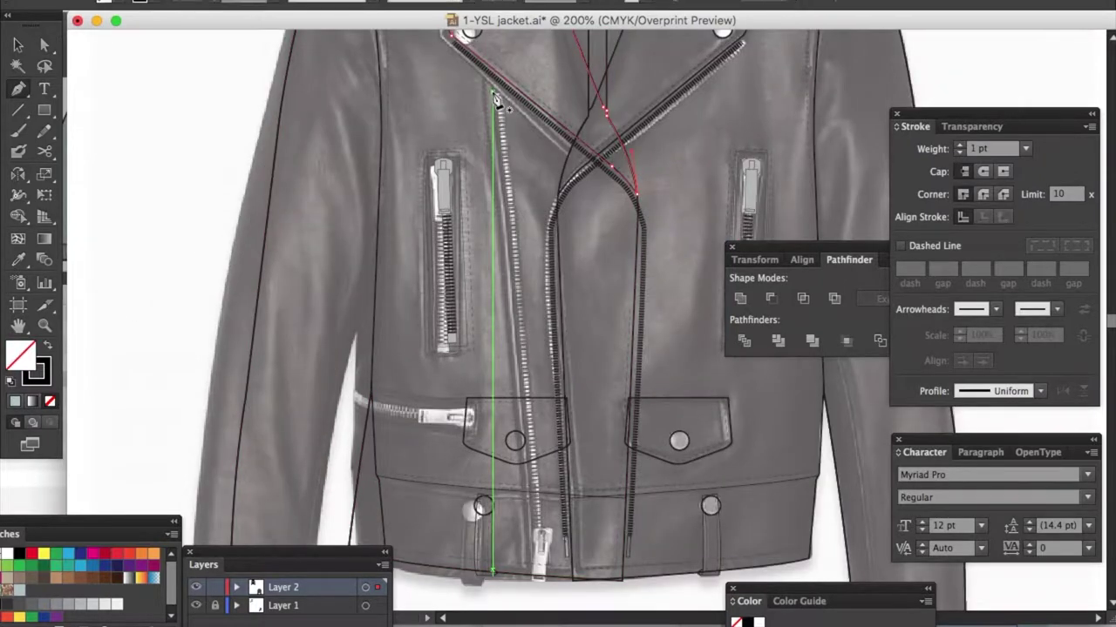
click(493, 91)
click(539, 571)
click(535, 200)
Step: Delete the mirrored half's pocket flap together with its dashed stitching and snap button
scroll(535, 200, down, 3)
key(super+equal)
key(super+equal)
key(super+equal)
click(343, 260)
shift+click(343, 250)
key(Delete)
key(Delete)
click(395, 353)
key(Delete)
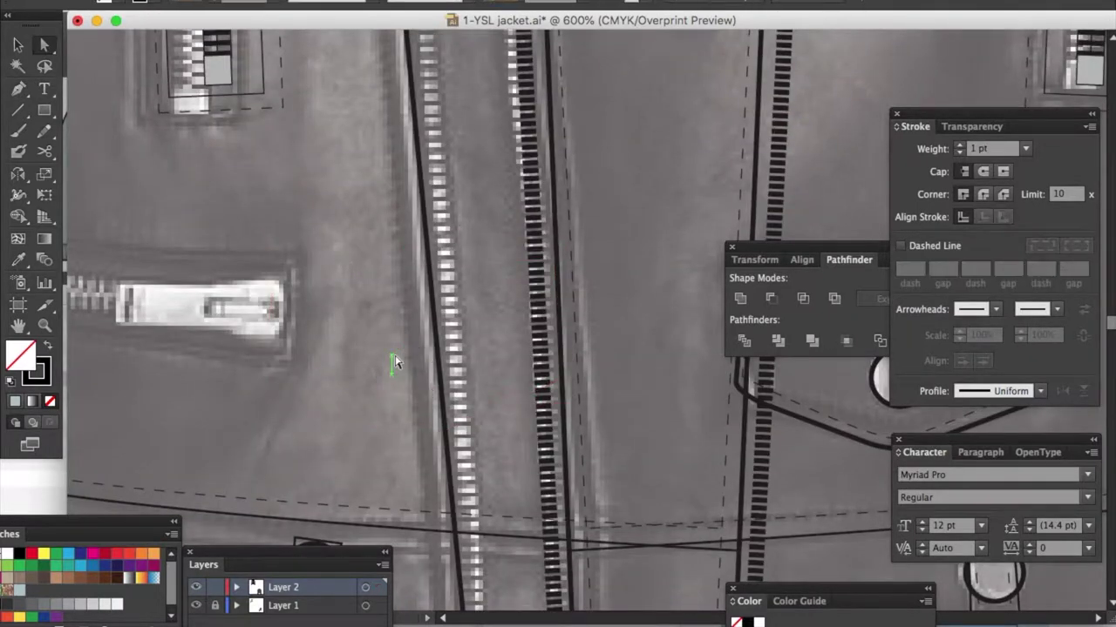
Step: Draw a straight zipper-teeth line (3 pt stroke, 1 pt dash, 0.5 pt gap) along the slanted front zipper from below the lapel to the hem
key(super+minus)
scroll(556, 212, up, 5)
click(556, 212)
key(p)
click(471, 168)
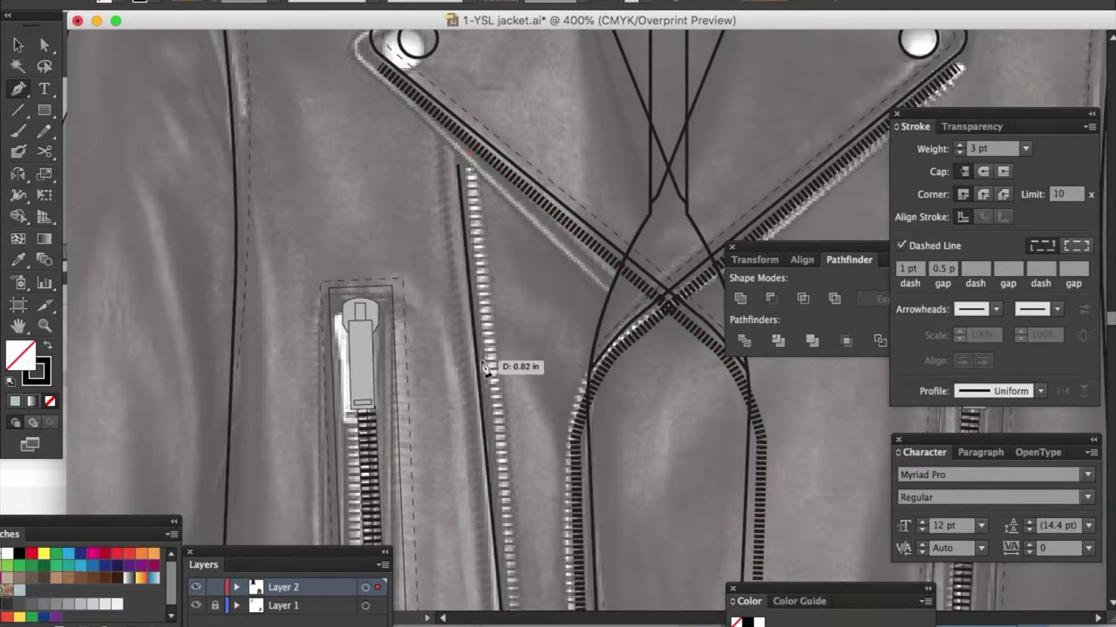
scroll(512, 451, down, 10)
click(527, 579)
key(a)
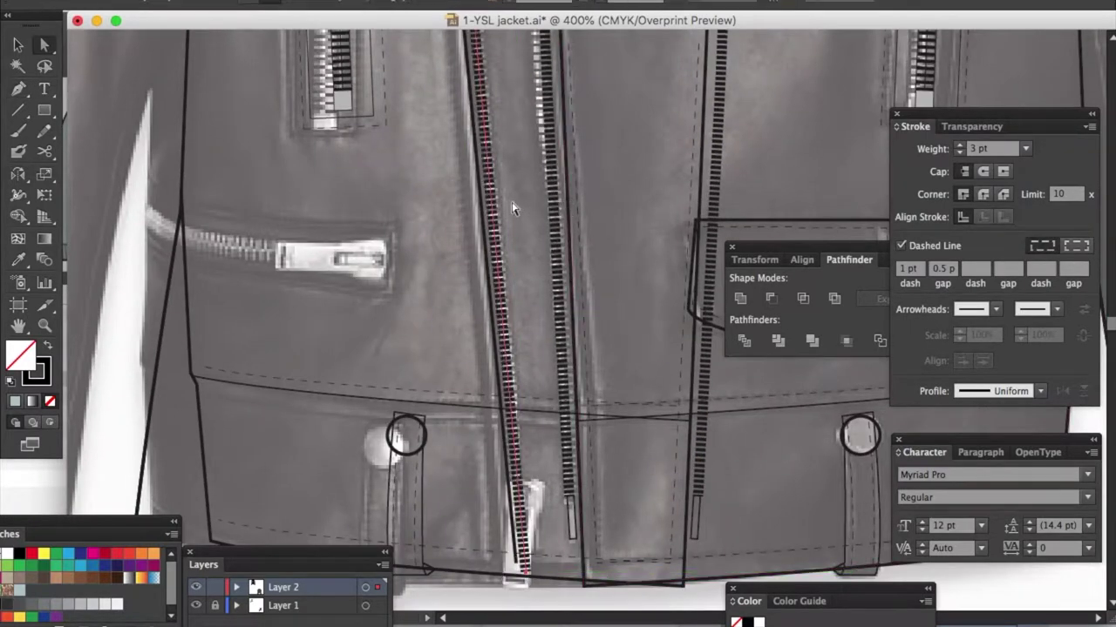
Step: Copy the chest pocket's zipper pull and place the copy at the lower end of the slanted front zipper
click(514, 205)
key(super+minus)
scroll(514, 205, up, 4)
key(v)
double_click(704, 112)
click(703, 91)
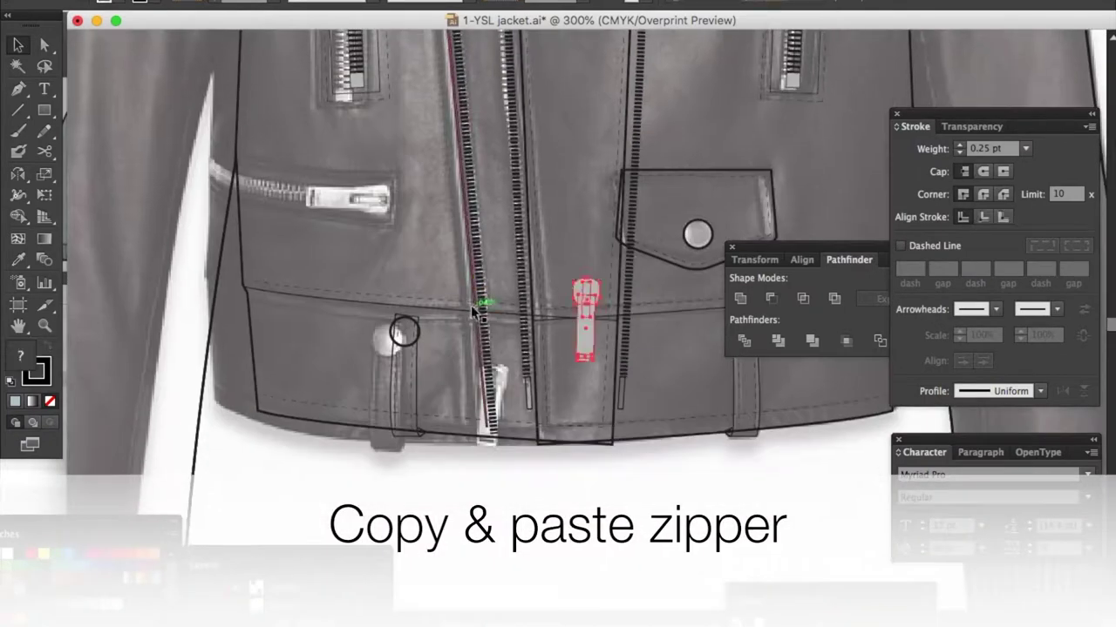
drag(792, 299, 492, 390)
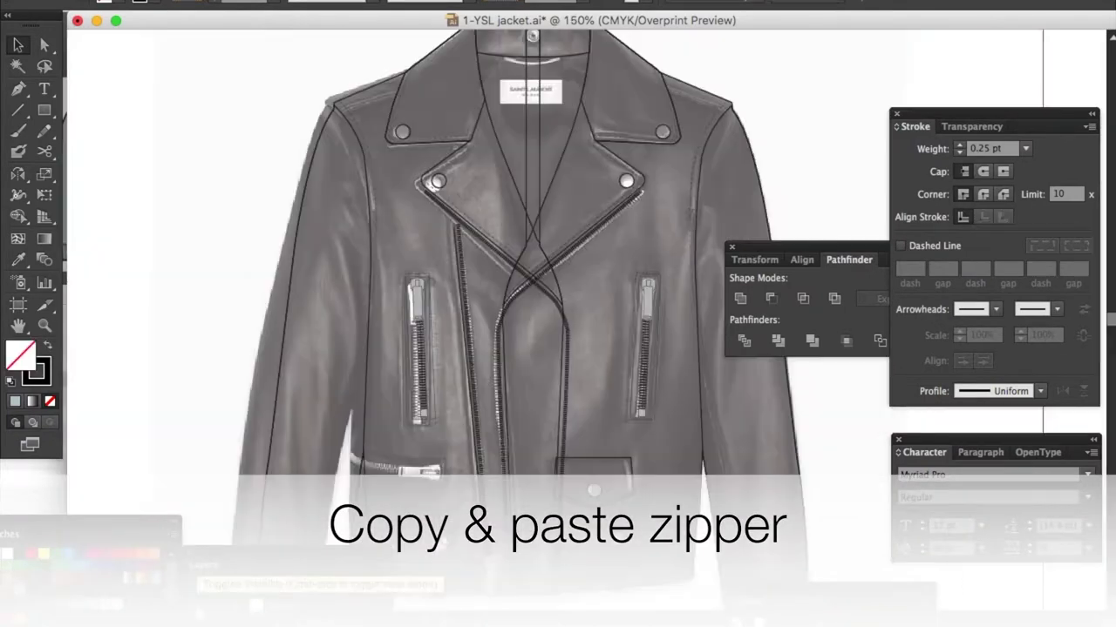
Step: Hide the photo layer and extend the upper ends of the slanted front line and its zipper teeth to meet the lapel zipper
click(196, 606)
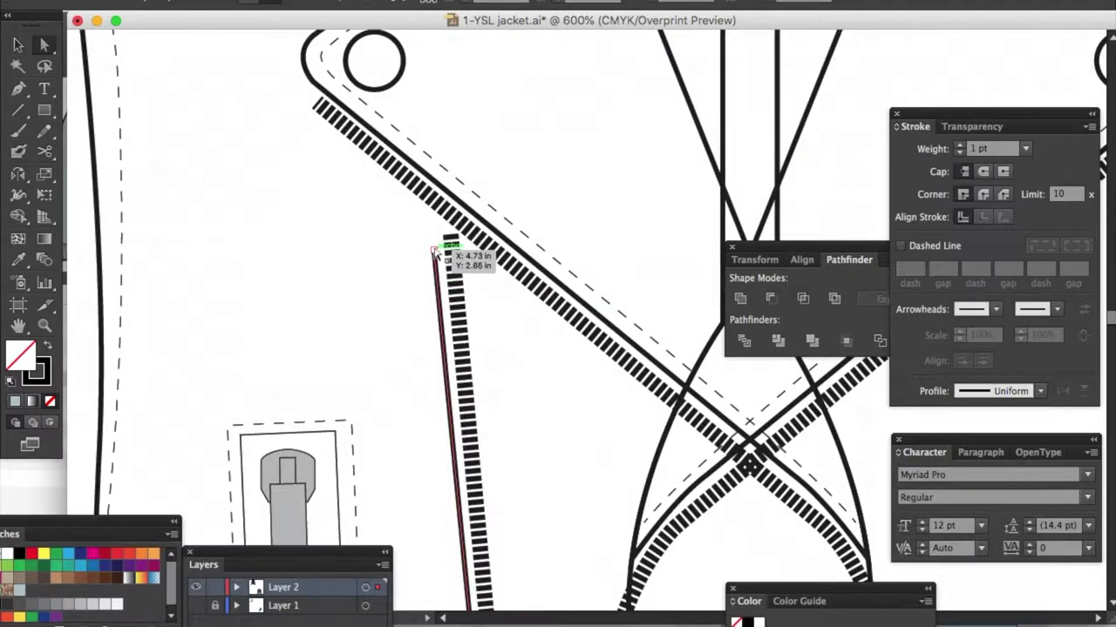
drag(449, 248, 428, 187)
mouse_move(452, 229)
mouse_down()
mouse_move(451, 189)
mouse_move(438, 183)
mouse_up()
click(520, 360)
Step: Ungroup both halves of the jacket
key(v)
key(super+0)
right_click(645, 94)
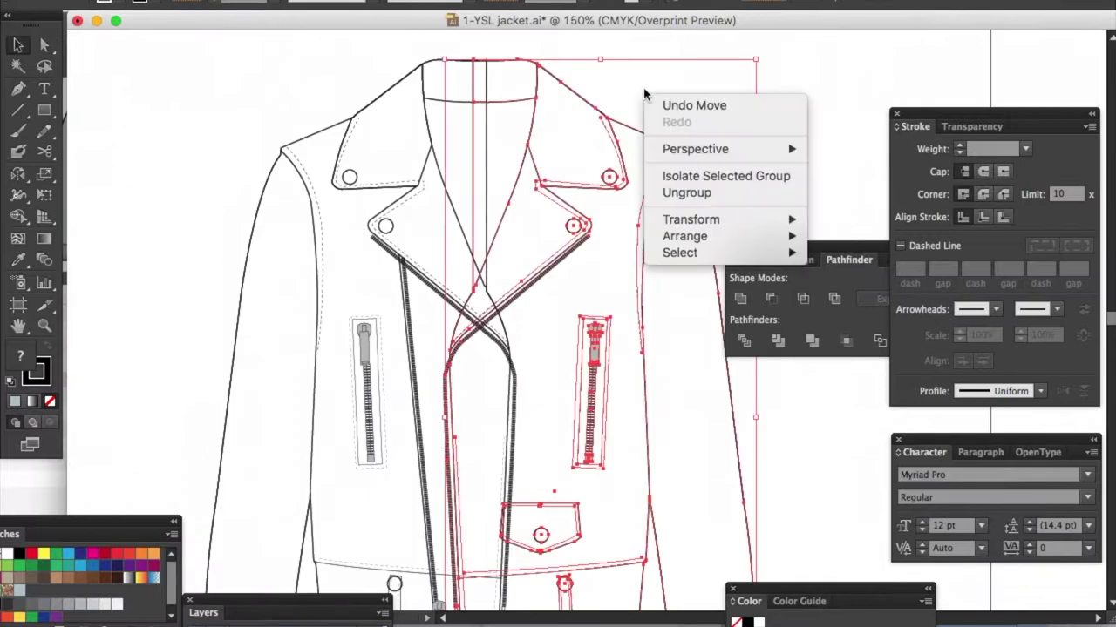
click(686, 193)
click(366, 107)
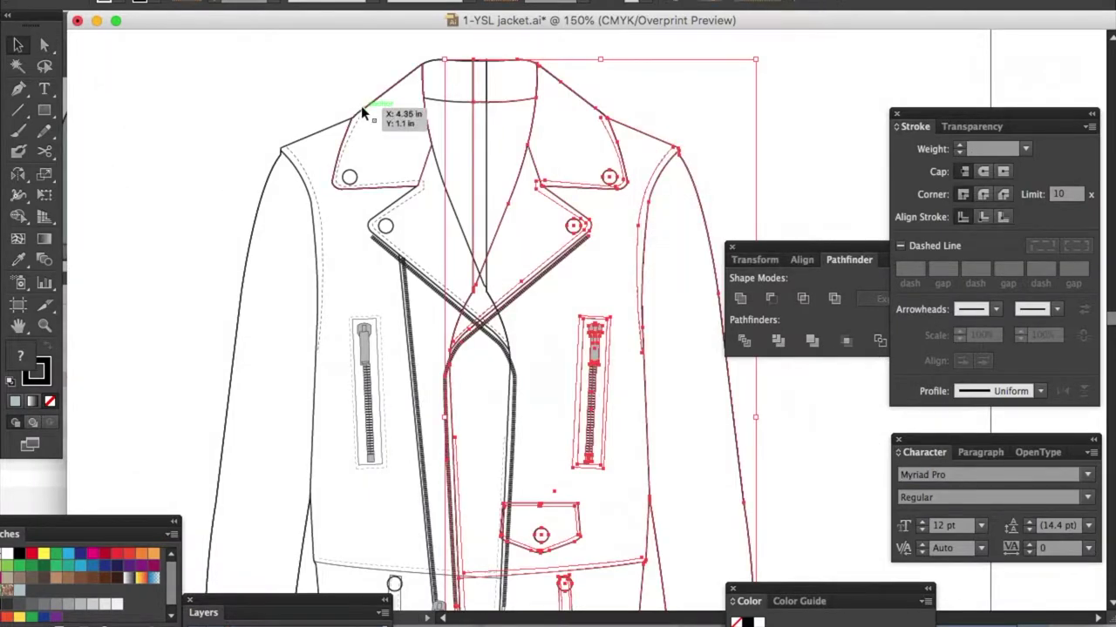
right_click(634, 85)
click(676, 185)
Step: Try to move the body outlines of the jacket halves off the drawing
key(super+minus)
key(super+minus)
click(515, 249)
drag(514, 252, 304, 167)
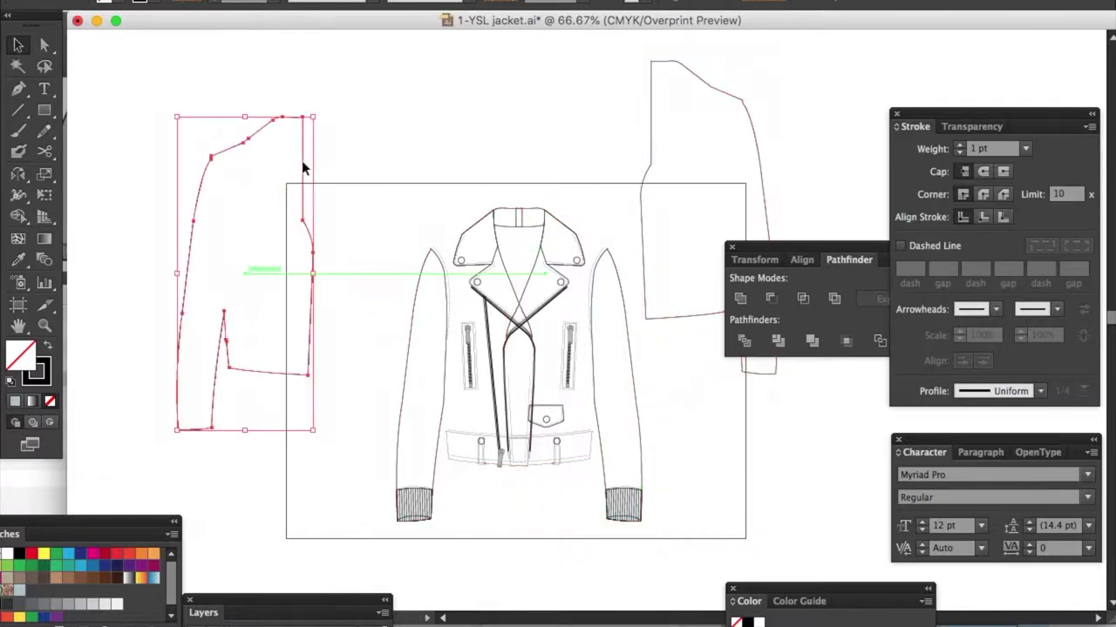
key(super+z)
key(super+z)
Step: Position the pair of body outlines over the jacket, leaving the duplicate pair beside the artboard
mouse_move(523, 252)
mouse_down()
mouse_move(218, 100)
mouse_move(248, 131)
mouse_move(534, 269)
mouse_up()
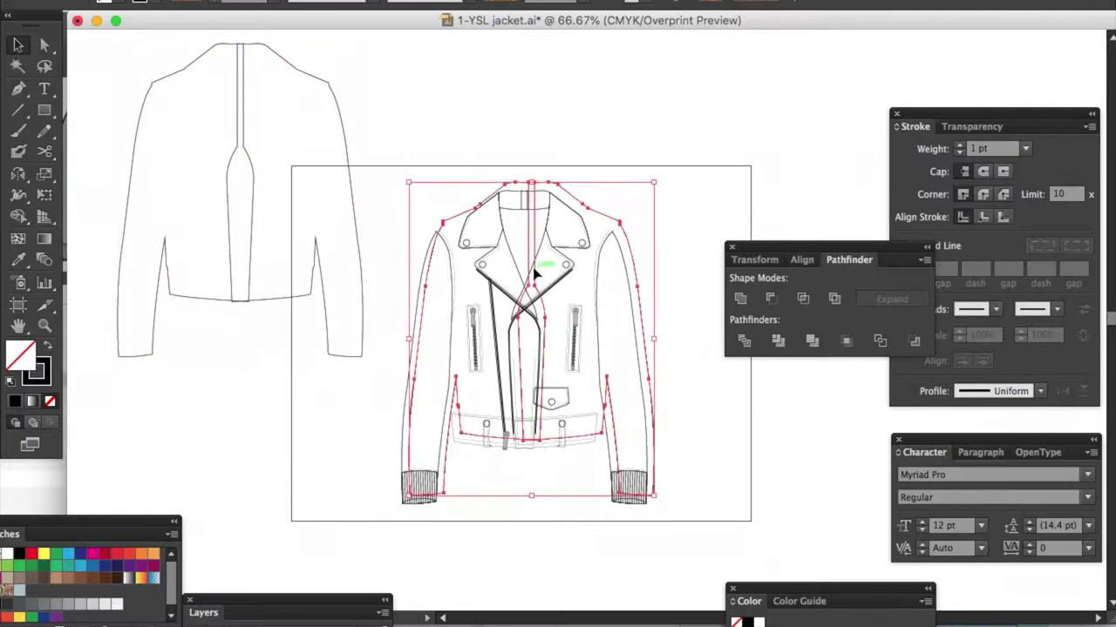
key(super+equal)
key(super+equal)
key(super+equal)
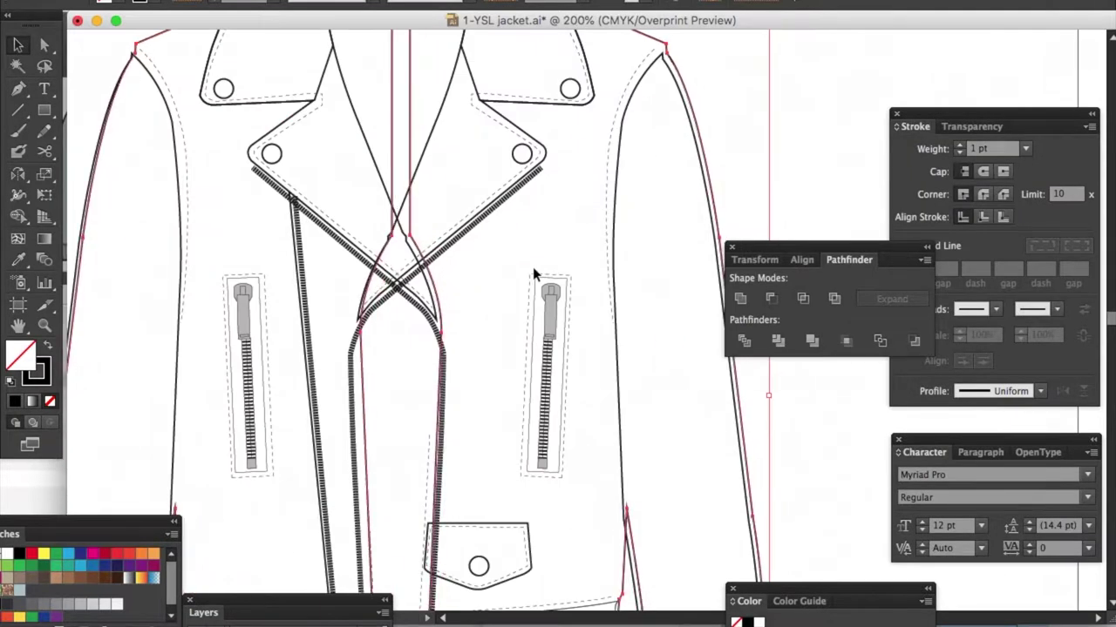
scroll(535, 275, up, 5)
key(super+equal)
key(super+equal)
scroll(535, 275, up, 4)
Step: Fill the body outline of the half with the pocket flap in light grey-blue
key(super+minus)
key(super+minus)
scroll(535, 275, down, 5)
click(449, 287)
scroll(450, 287, down, 4)
click(21, 591)
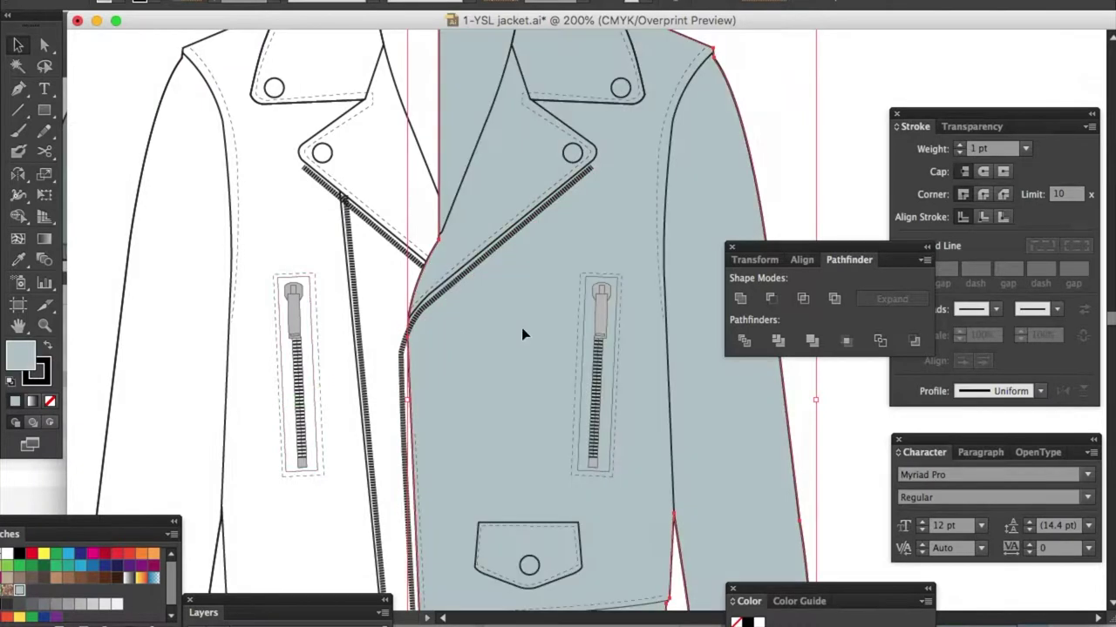
Step: Merge the two set-aside body outlines into one silhouette with Pathfinder Merge and give it a black 1 pt stroke without fill
key(super+minus)
drag(519, 166, 88, 255)
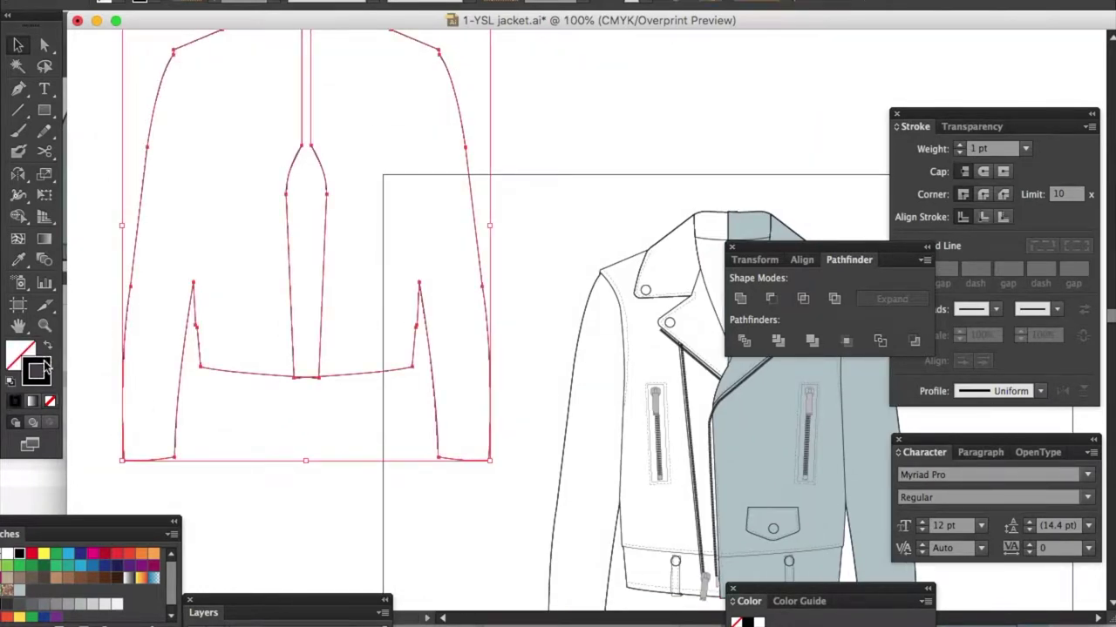
click(47, 345)
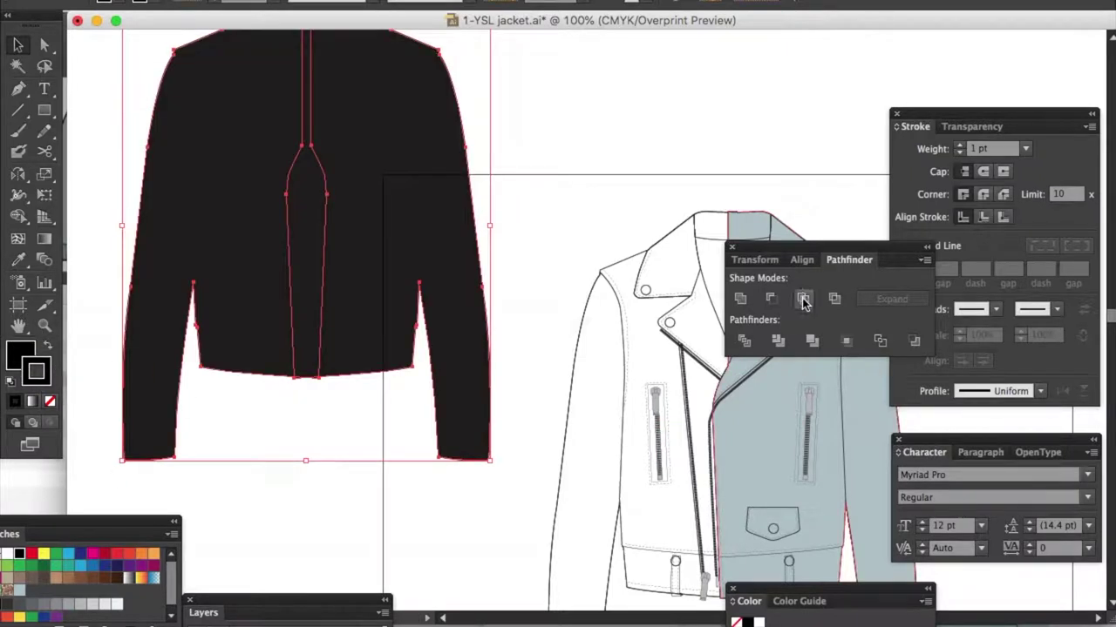
click(810, 342)
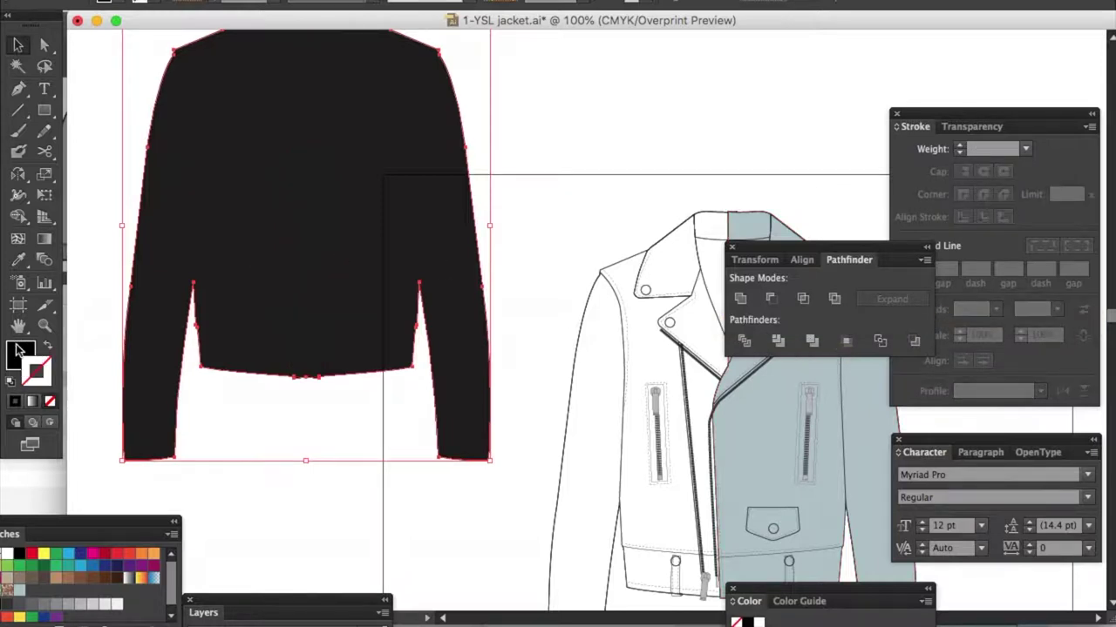
drag(23, 357, 42, 373)
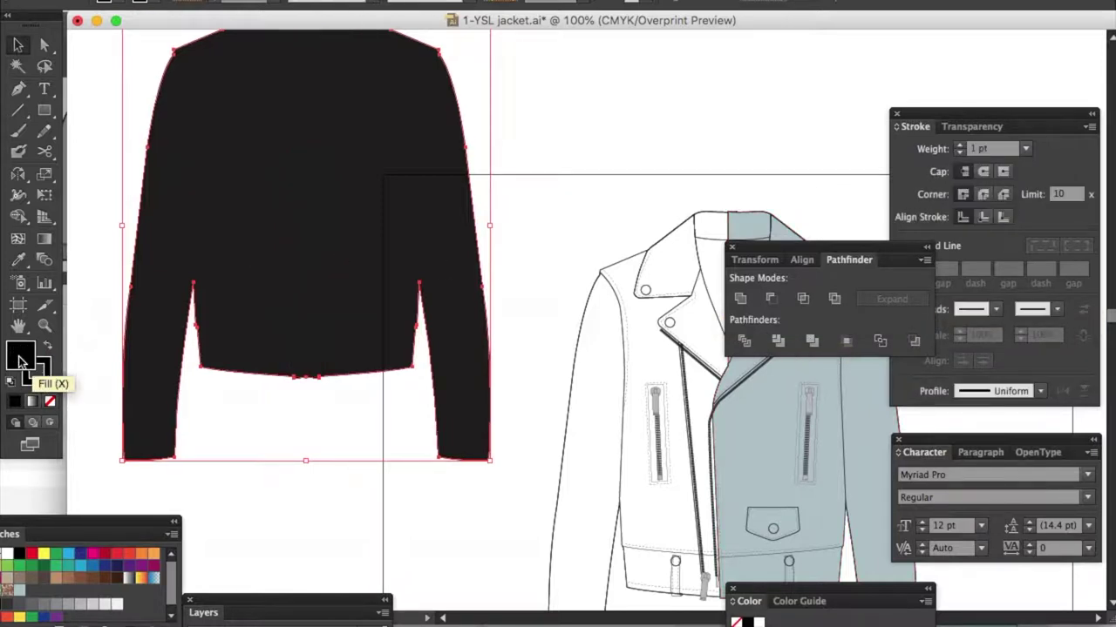
click(49, 401)
Step: Move the mirrored half's body outline off the jacket and fill the merged silhouette with light grey-blue
key(super+minus)
drag(509, 204, 222, 359)
click(234, 281)
click(19, 591)
Step: Move the filled silhouette onto the jacket and send it backward behind the detail lines
drag(239, 223, 526, 373)
key(super+equal)
key(super+equal)
key(super+bracketleft)
key(super+bracketleft)
key(super+bracketleft)
key(super+bracketleft)
key(super+bracketleft)
Step: Move the full silhouette off the jacket to the empty area beside the artboard
key(super+minus)
key(super+minus)
key(super+minus)
drag(487, 307, 212, 183)
drag(212, 183, 157, 131)
Step: Place the grey-blue half-body shape on the jacket and send it backward behind the collar, lapel and pocket details
key(super+equal)
key(super+equal)
drag(732, 188, 447, 275)
key(super+bracketleft)
key(super+bracketleft)
key(super+bracketleft)
key(super+bracketleft)
key(super+bracketleft)
key(super+bracketleft)
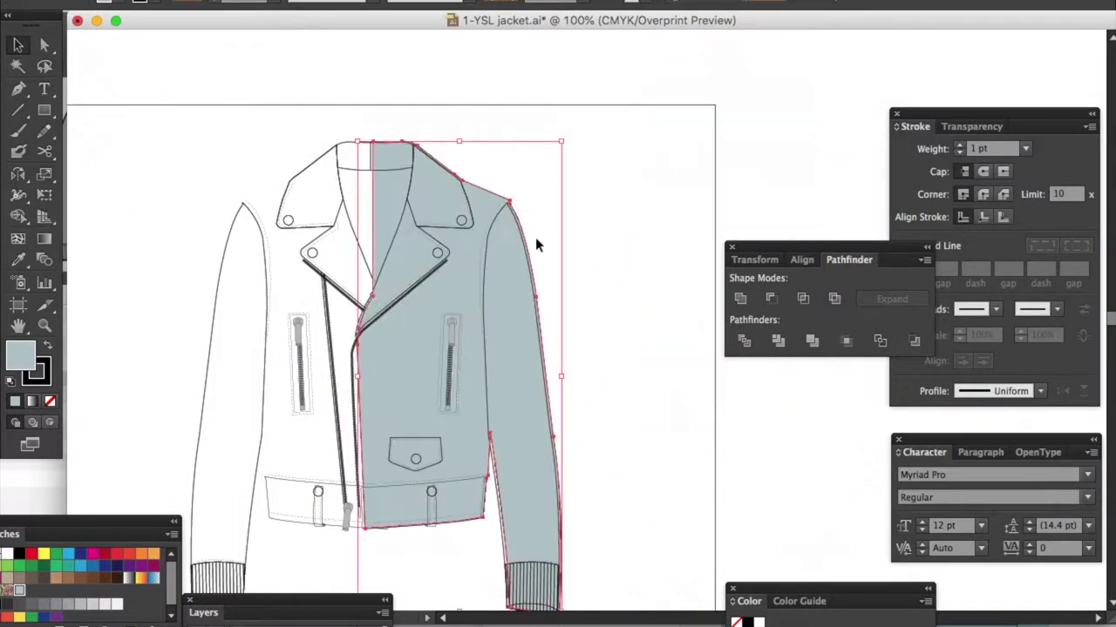
Step: Pull the half-body shape's neck anchor points away from the neck opening and underneath the collar
key(super+equal)
key(super+equal)
key(super+equal)
key(super+minus)
key(a)
drag(427, 138, 544, 227)
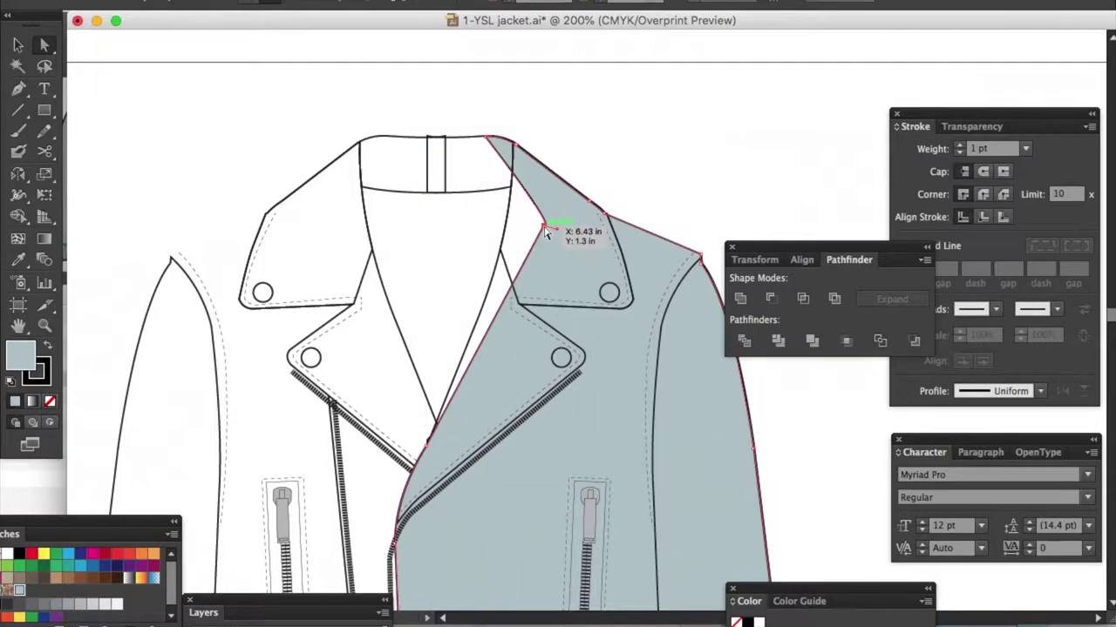
drag(491, 137, 531, 177)
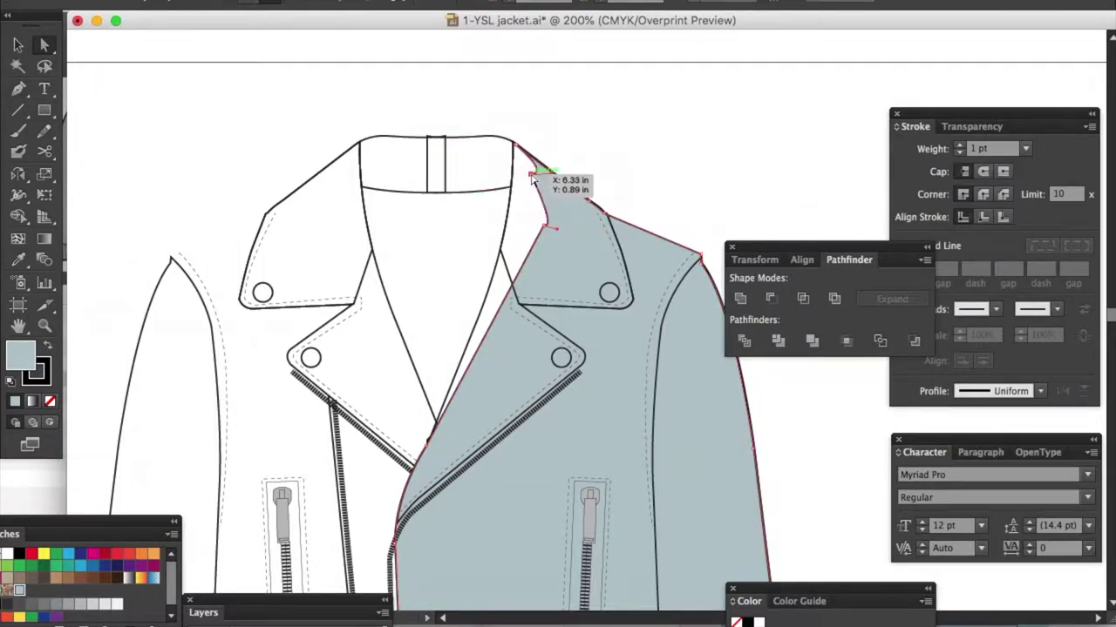
Step: Combine the collar's regions with the Shape Builder tool so the whole collar carries the grey-blue fill
shift+click(507, 260)
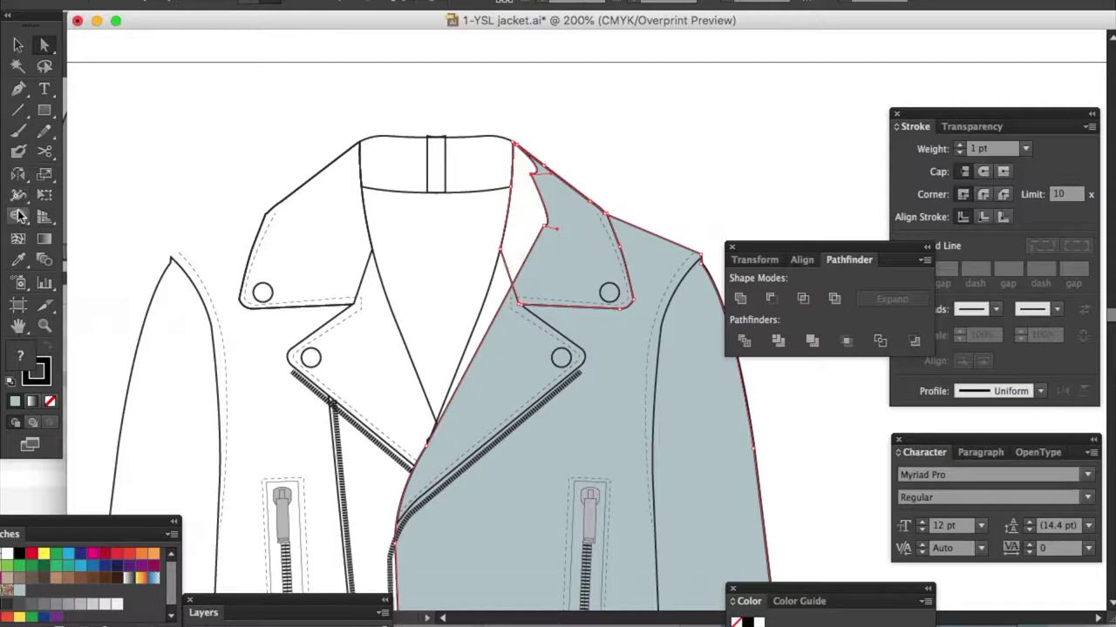
click(20, 216)
click(524, 208)
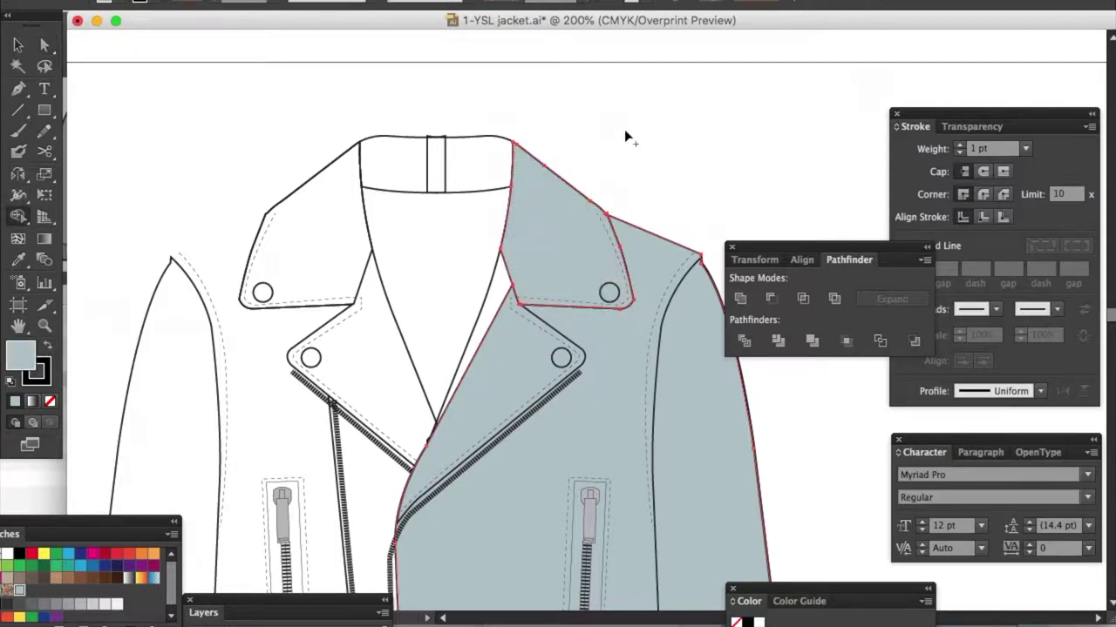
Step: Build the lapel on the pocket-flap half as one closed shape with Shape Builder and fill it yellow
key(a)
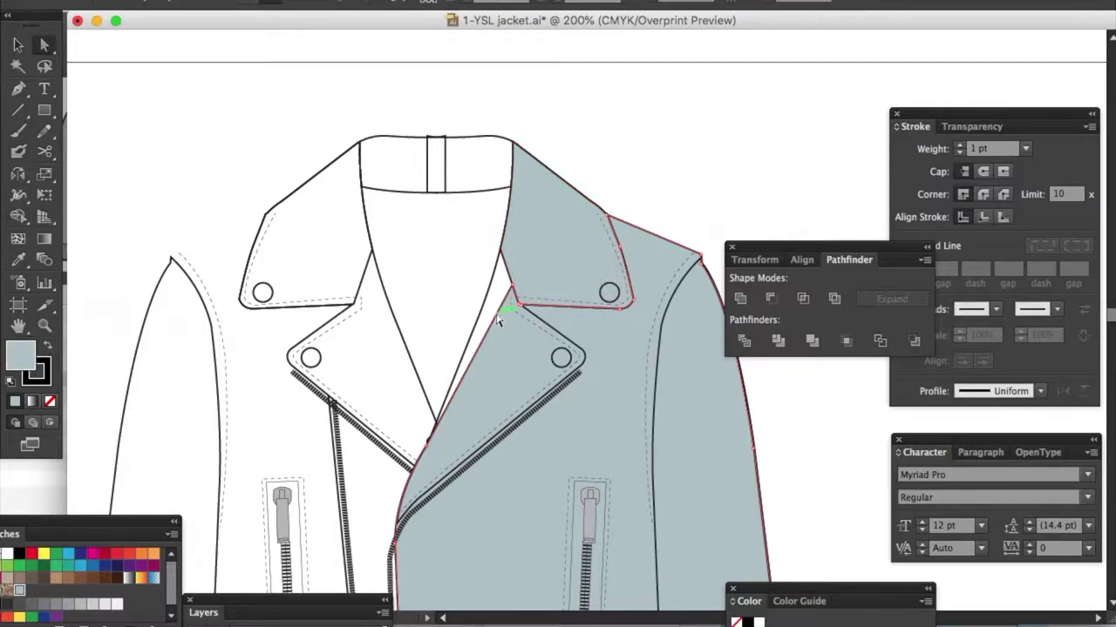
click(562, 338)
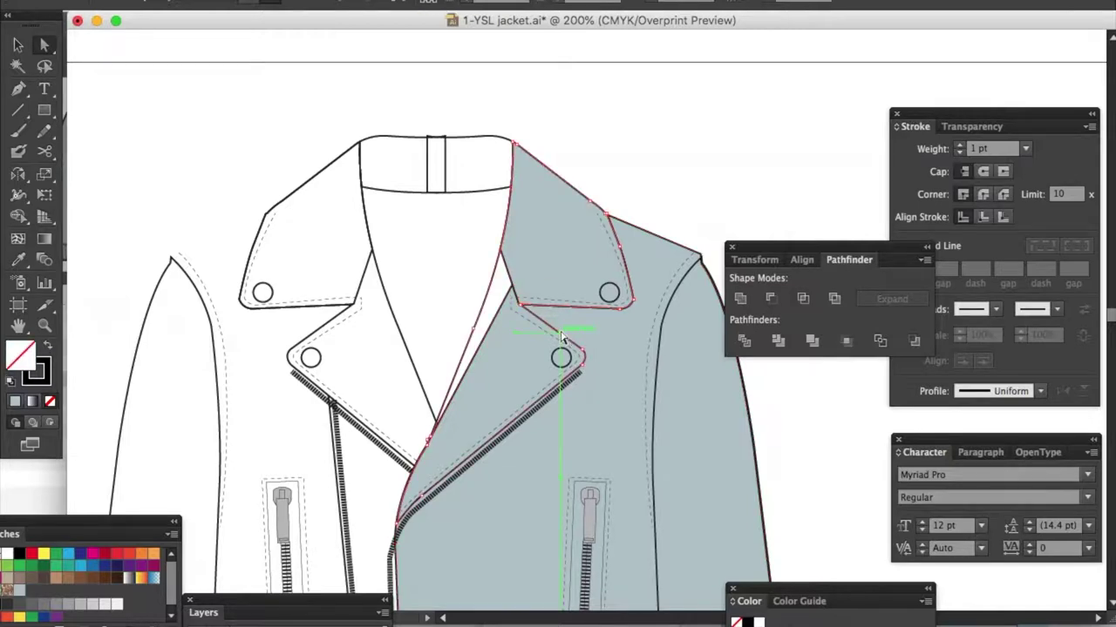
shift+click(494, 330)
click(19, 223)
drag(520, 354, 493, 299)
key(v)
click(482, 302)
click(43, 554)
Step: Place the full grey-blue silhouette over the jacket and bring it to the front
click(599, 365)
drag(599, 365, 701, 244)
drag(192, 131, 542, 300)
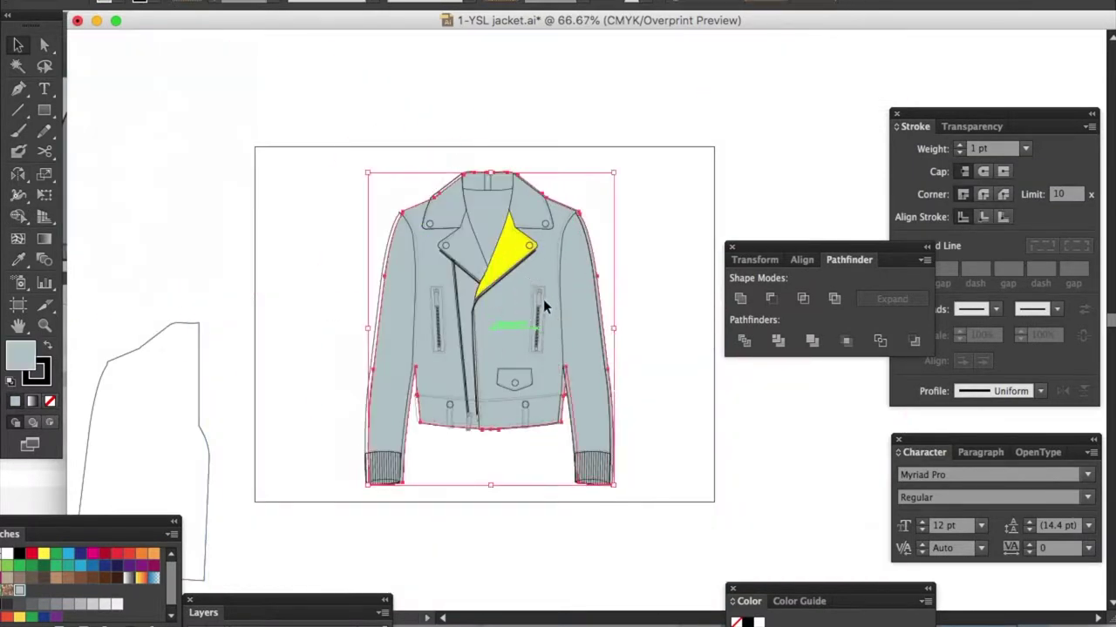
key(super+equal)
key(super+equal)
key(super+equal)
key(super+equal)
scroll(543, 303, up, 8)
scroll(543, 302, left, 6)
key(super+shift+bracketright)
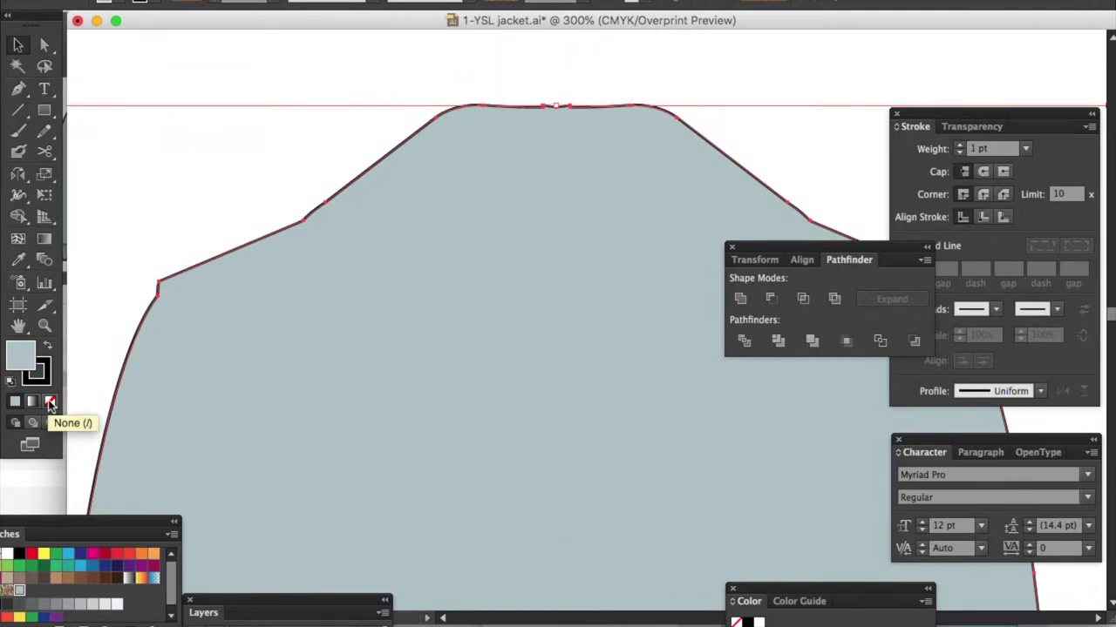
Step: Remove the silhouette's fill and set its stroke weight to 4 pt
click(50, 401)
click(1025, 148)
click(1045, 283)
click(811, 168)
Step: Merge the back neck band's pieces across the centre with Shape Builder, removing the two vertical lines
scroll(663, 106, up, 1)
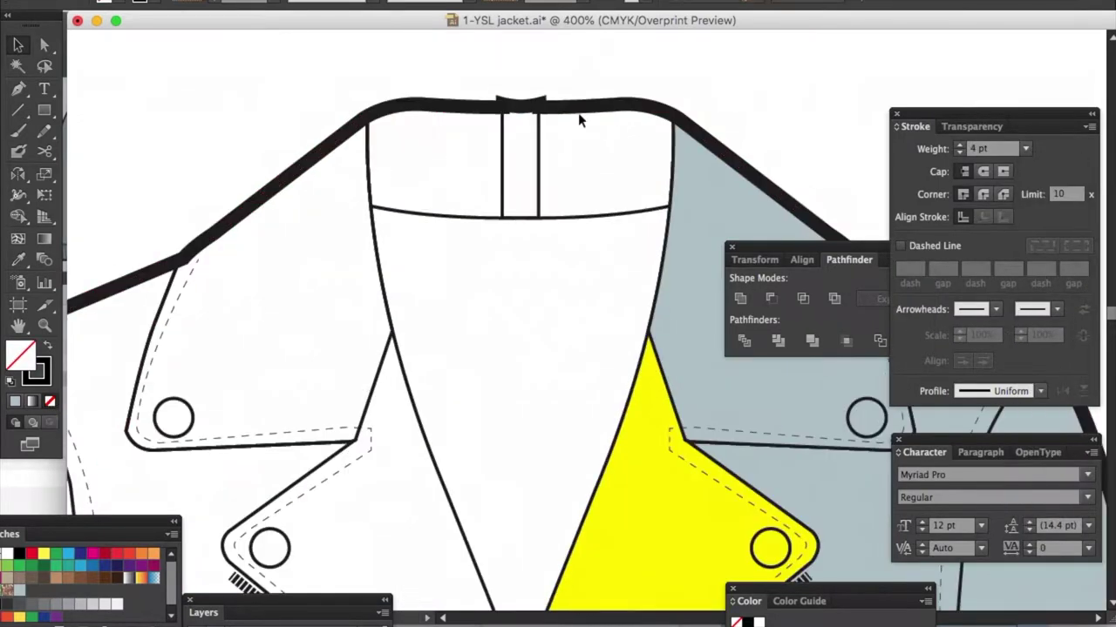
shift+click(504, 165)
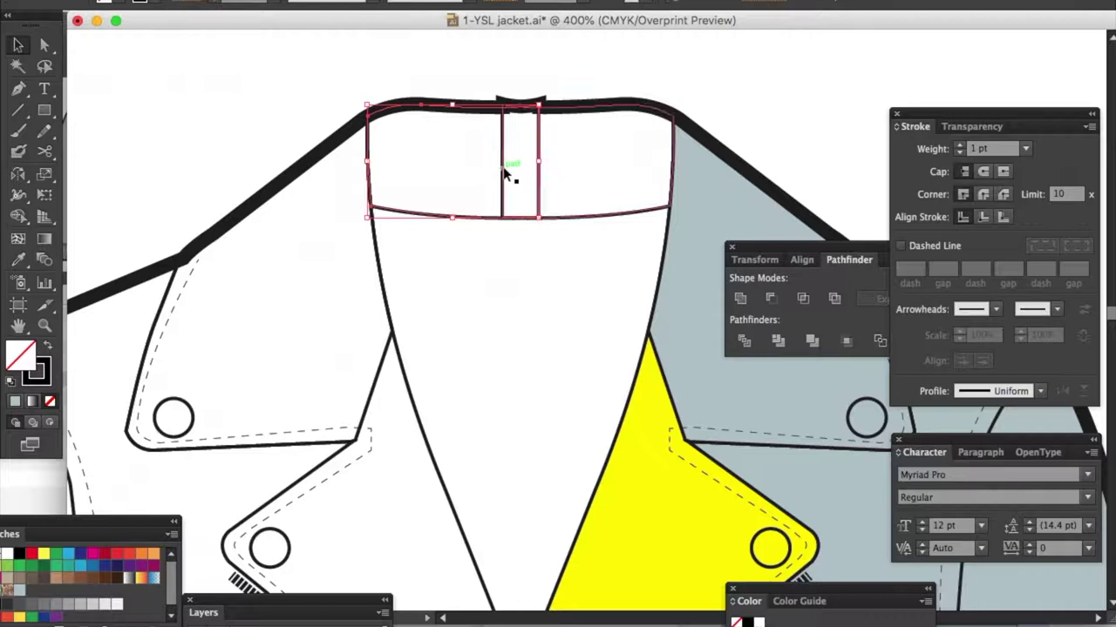
click(18, 218)
drag(444, 157, 610, 161)
Step: Delete the extra anchor points at the centre of the thick outline's back neckline to smooth it
key(a)
click(575, 108)
scroll(496, 174, up, 3)
key(super+equal)
key(p)
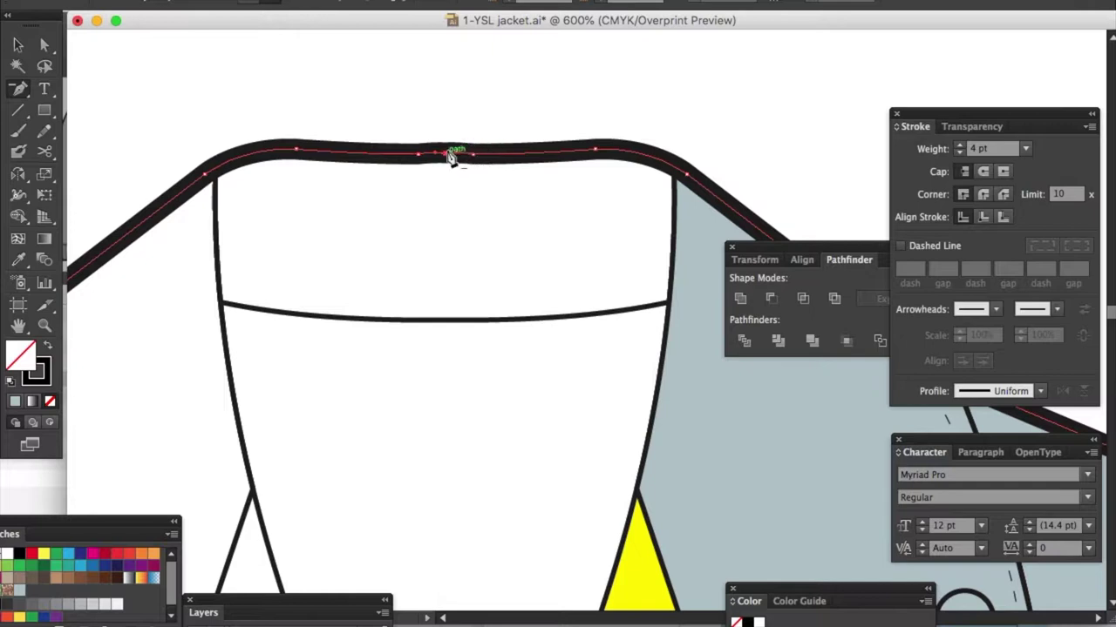
click(559, 104)
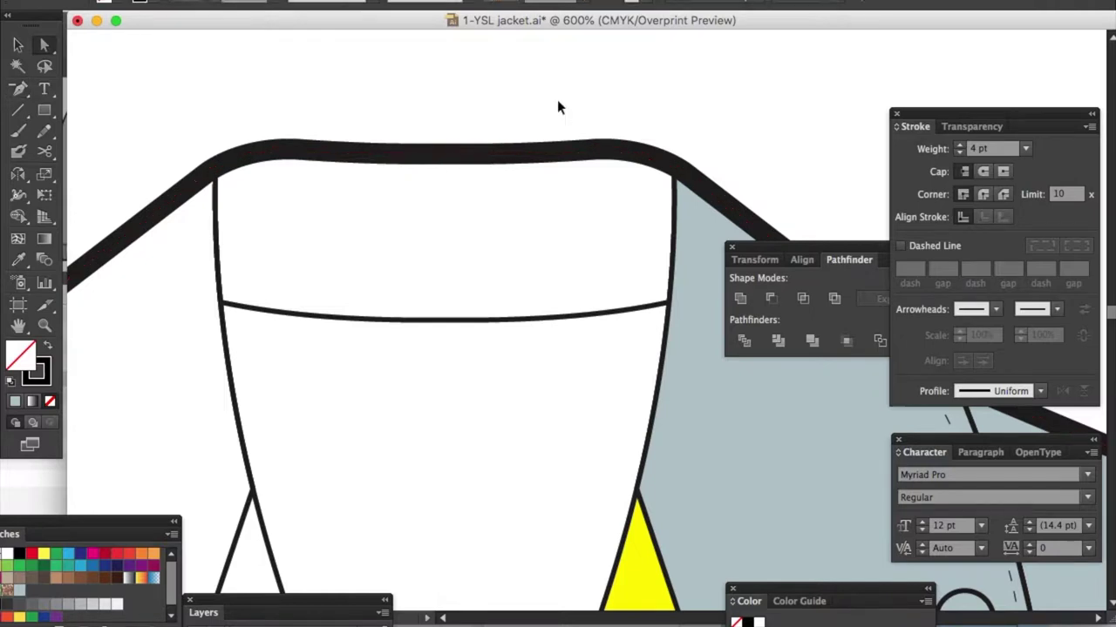
Step: Recolour the yellow lapel with the body's grey-blue fill using the Eyedropper
key(super+minus)
key(super+minus)
key(super+minus)
key(super+minus)
click(573, 181)
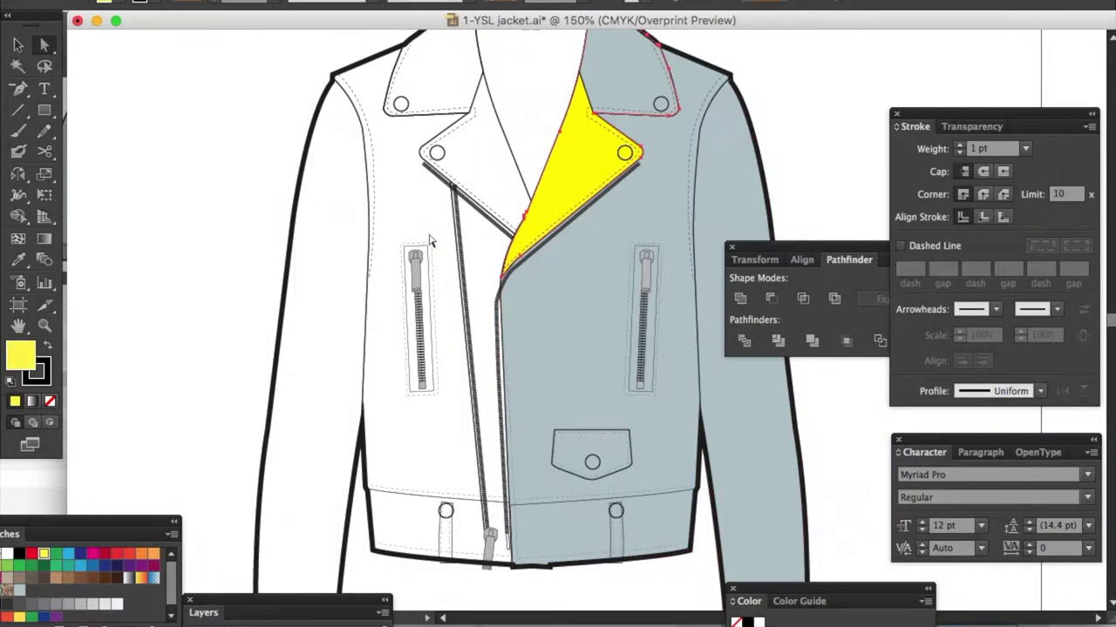
key(i)
click(566, 306)
key(v)
key(super+shift+a)
Step: Duplicate the grey-blue half-body shape beside the jacket and reflect the copy across the vertical axis
key(super+minus)
key(super+minus)
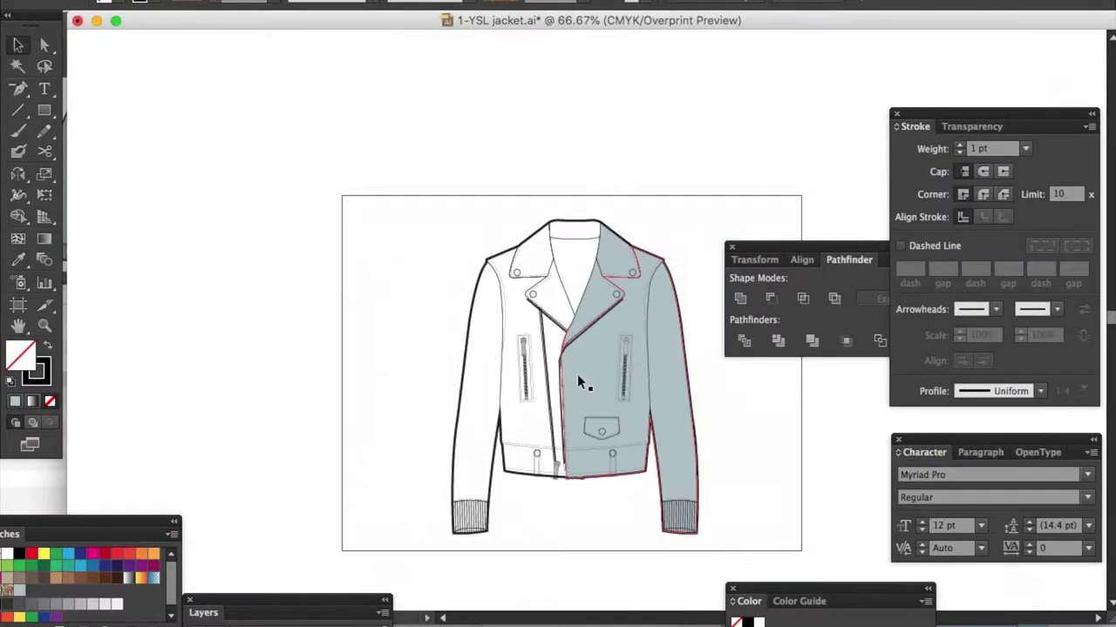
click(579, 382)
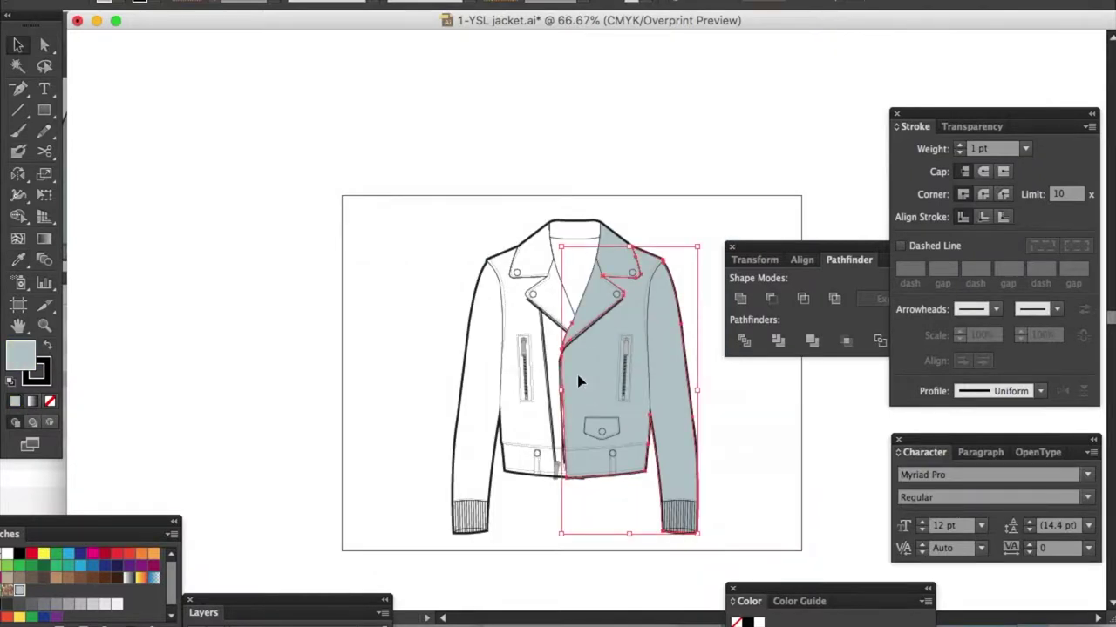
drag(577, 375, 235, 347)
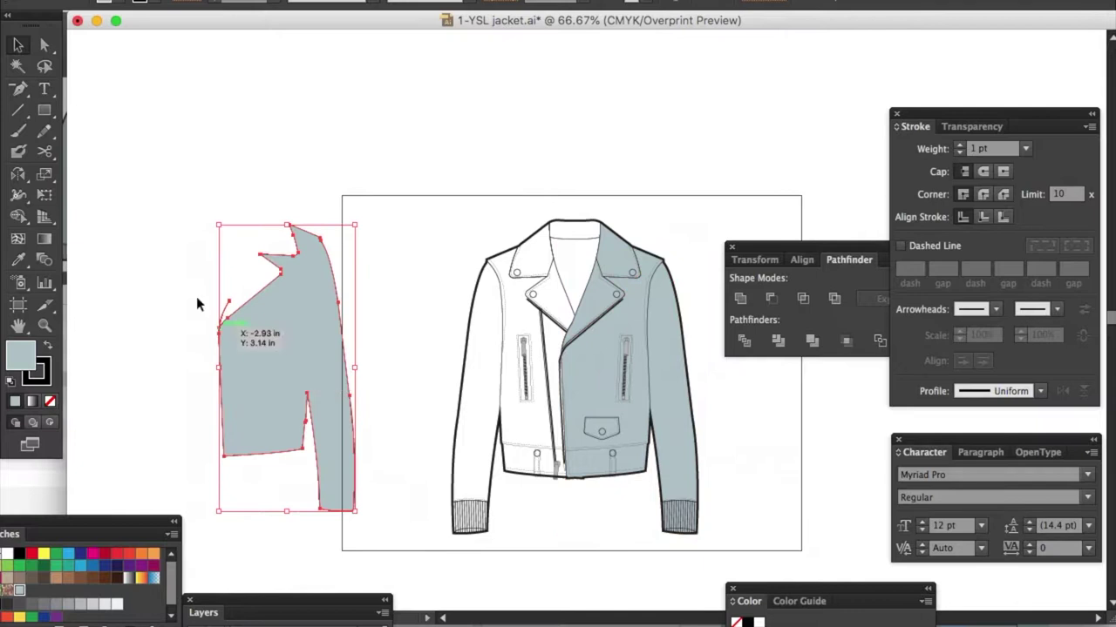
double_click(17, 173)
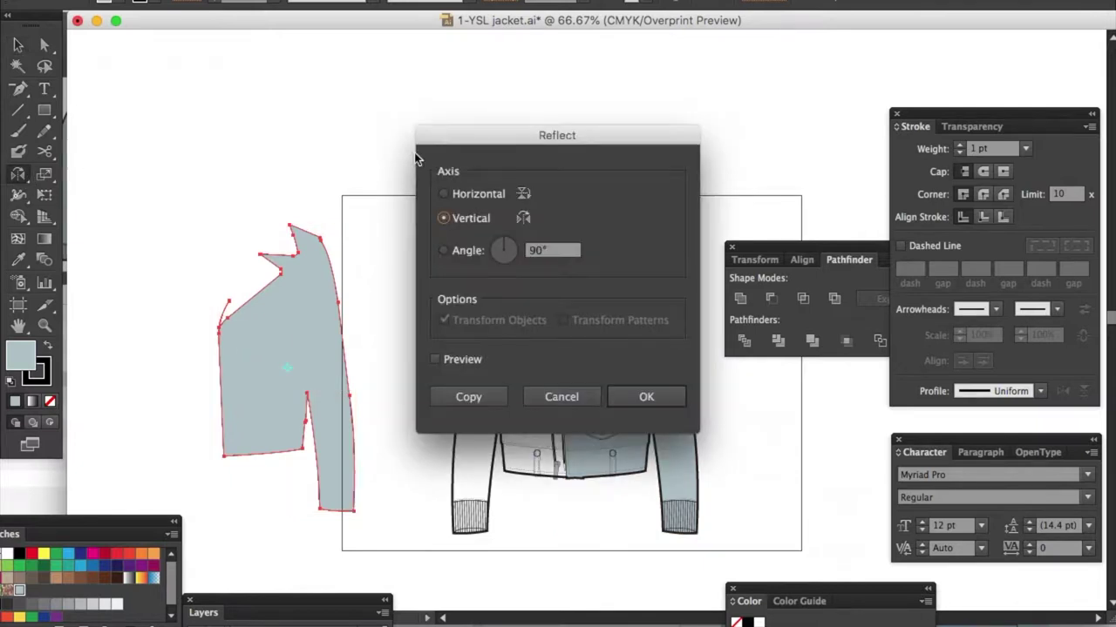
click(646, 397)
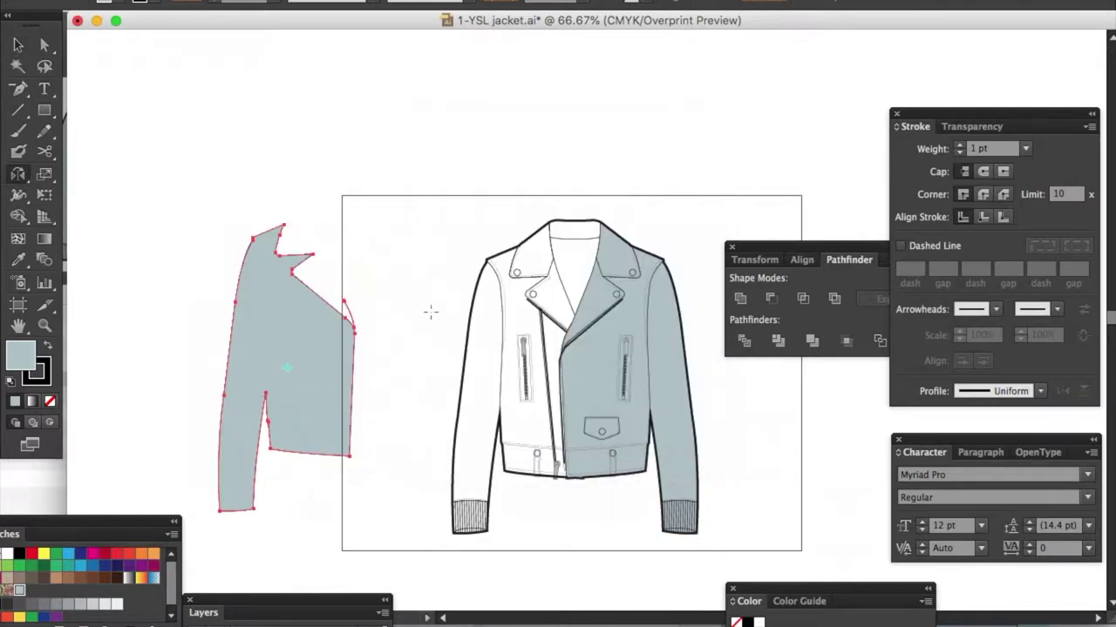
Step: Fill the reflected body shape yellow and move it onto the jacket's unfilled half
click(45, 554)
key(v)
drag(299, 379, 529, 393)
key(super+equal)
key(super+equal)
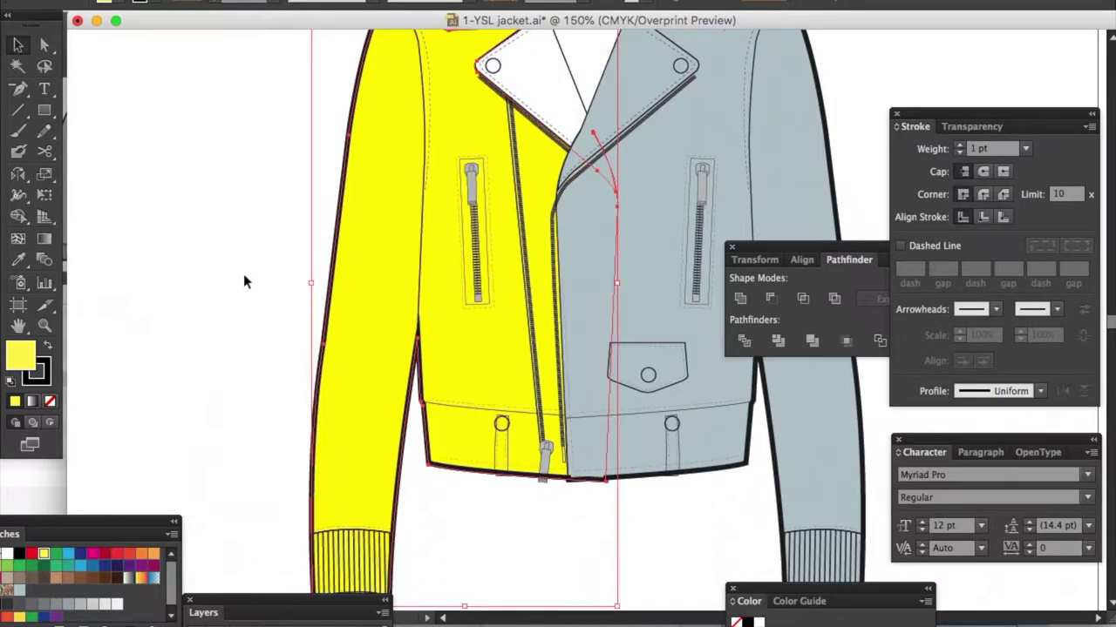
Step: Copy the thick jacket outline and paste the duplicate in front at the same position
scroll(243, 279, up, 5)
click(530, 157)
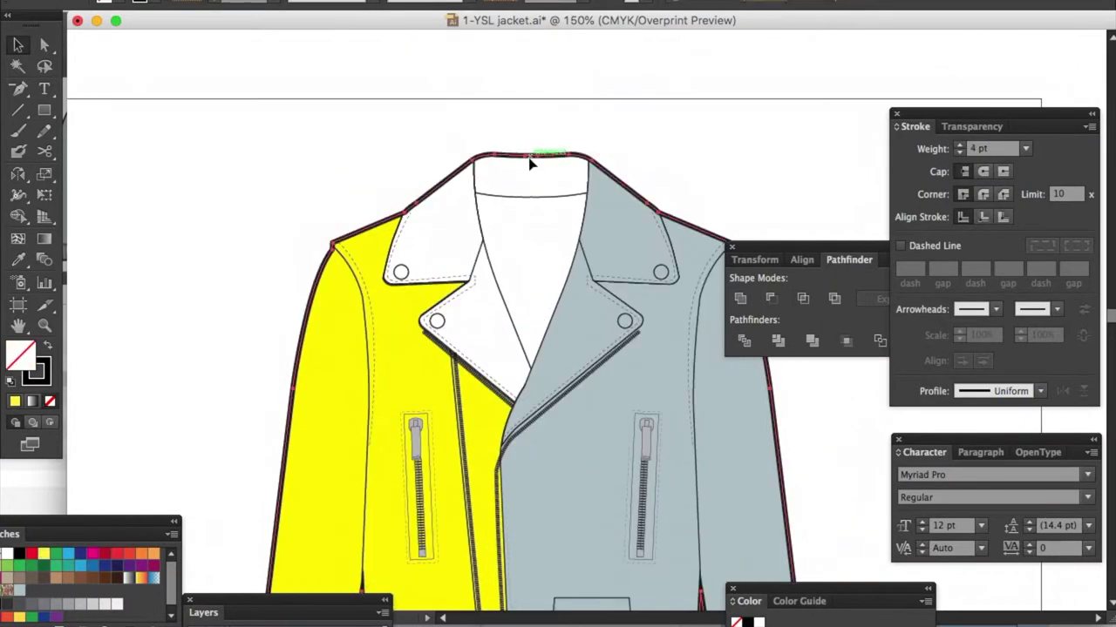
key(super+c)
key(super+f)
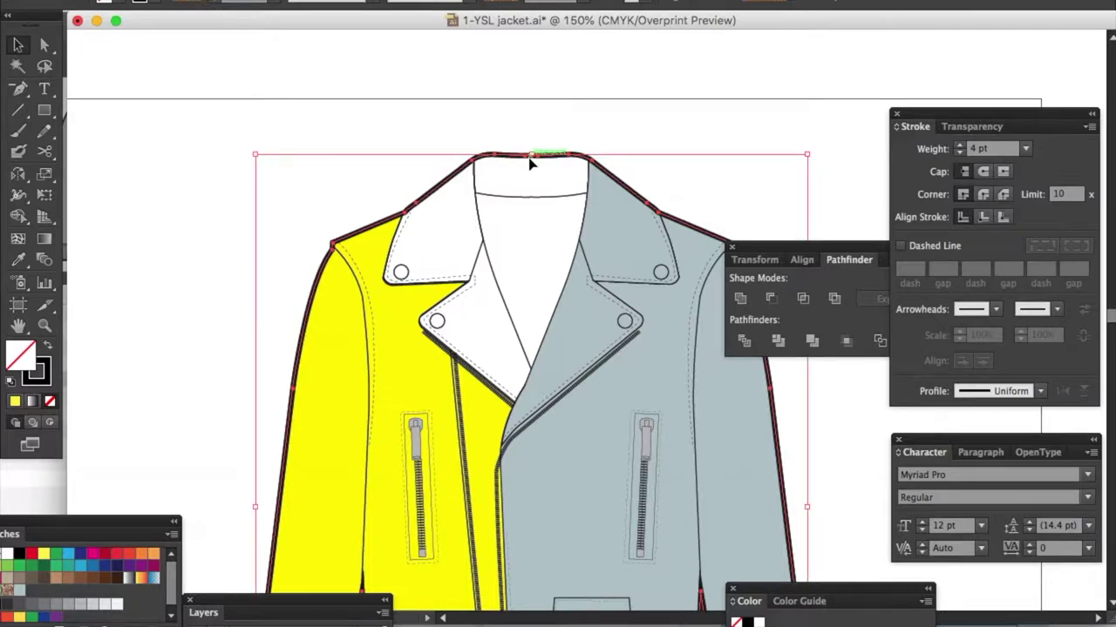
drag(521, 158, 319, 119)
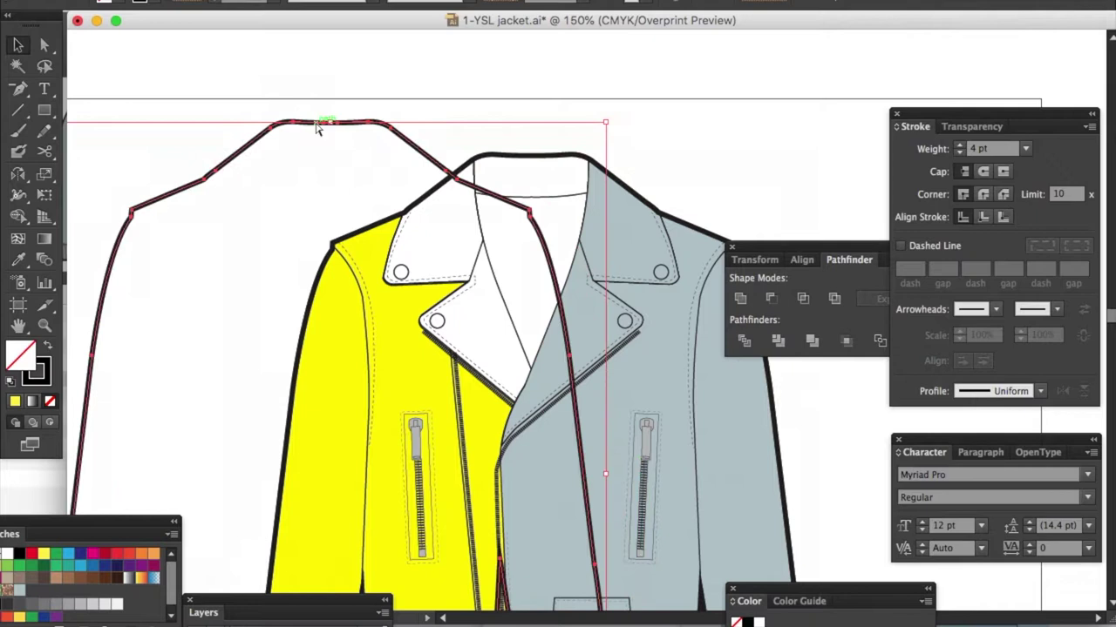
key(super+z)
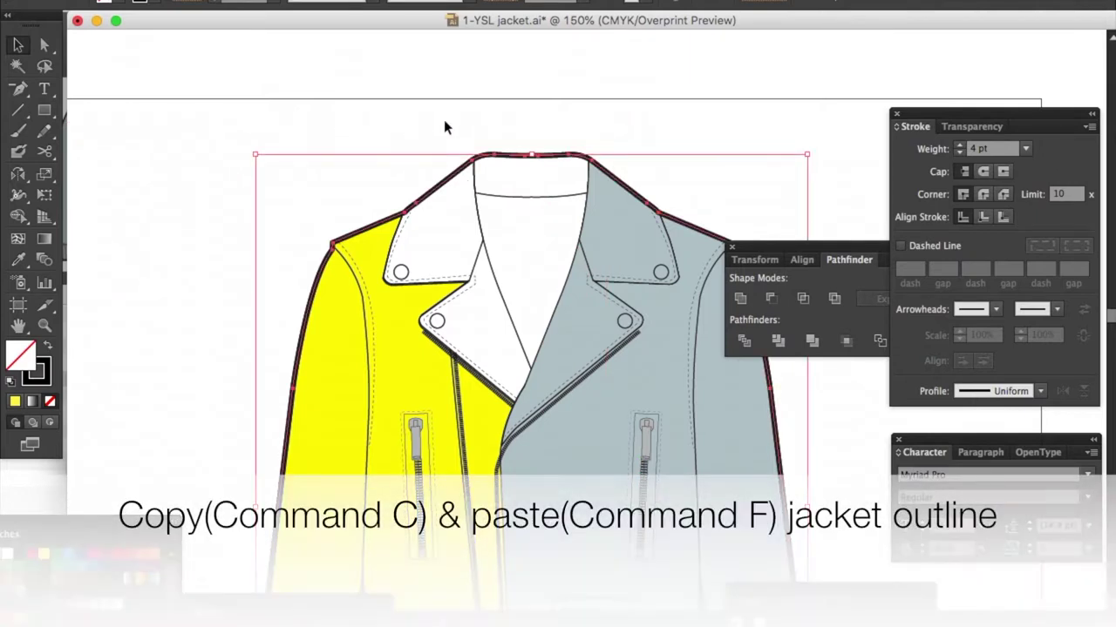
Step: Draw a closed five-point shape over the neck opening with the Pen tool, extending above the neckline and down to the lapel crossing
click(444, 127)
key(p)
click(433, 122)
click(490, 340)
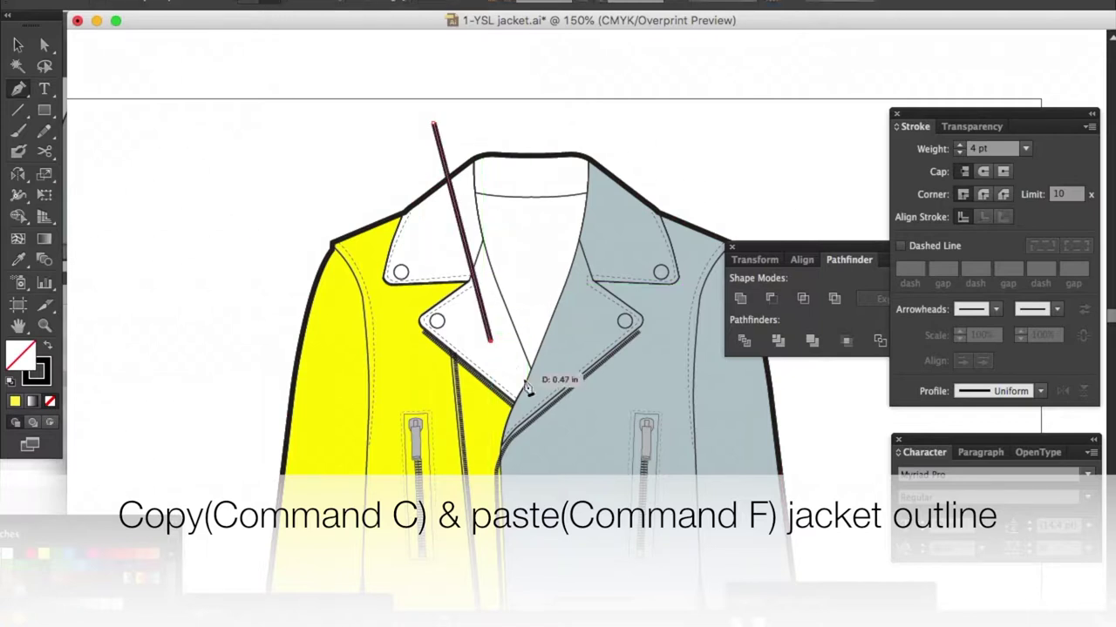
click(530, 392)
click(578, 340)
click(663, 154)
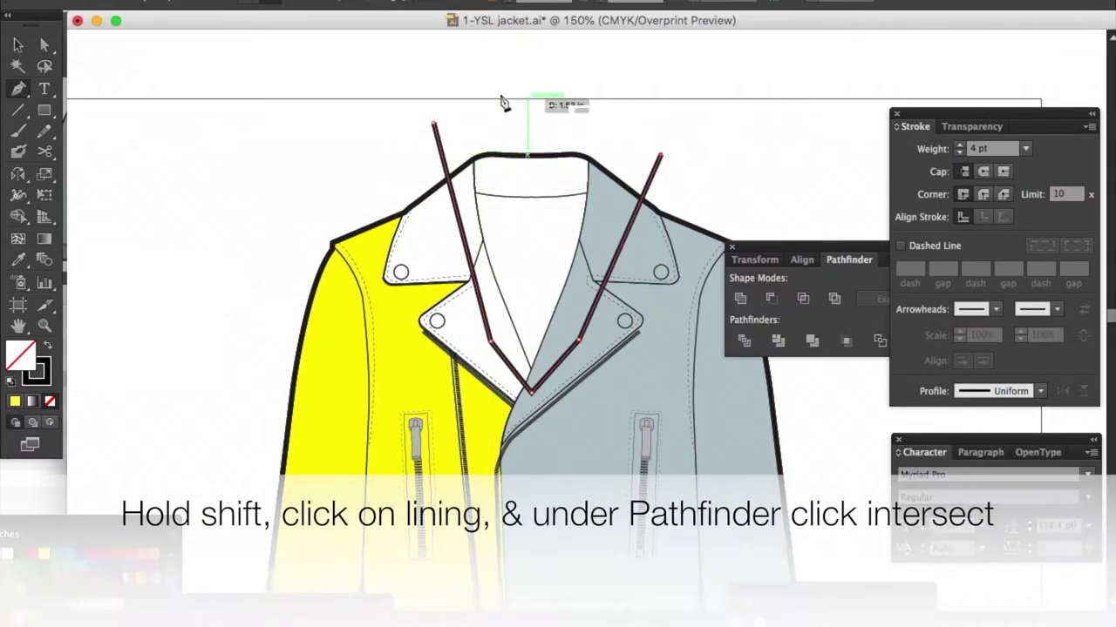
click(433, 122)
key(v)
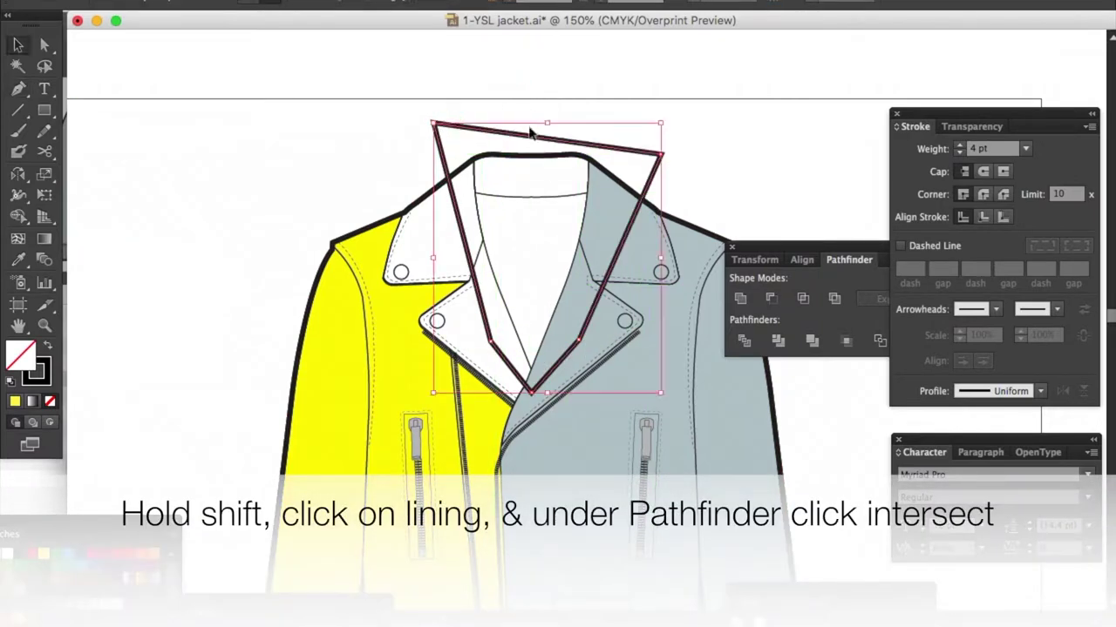
Step: Intersect the pen shape with the pasted jacket outline to form the lining shape
shift+click(526, 160)
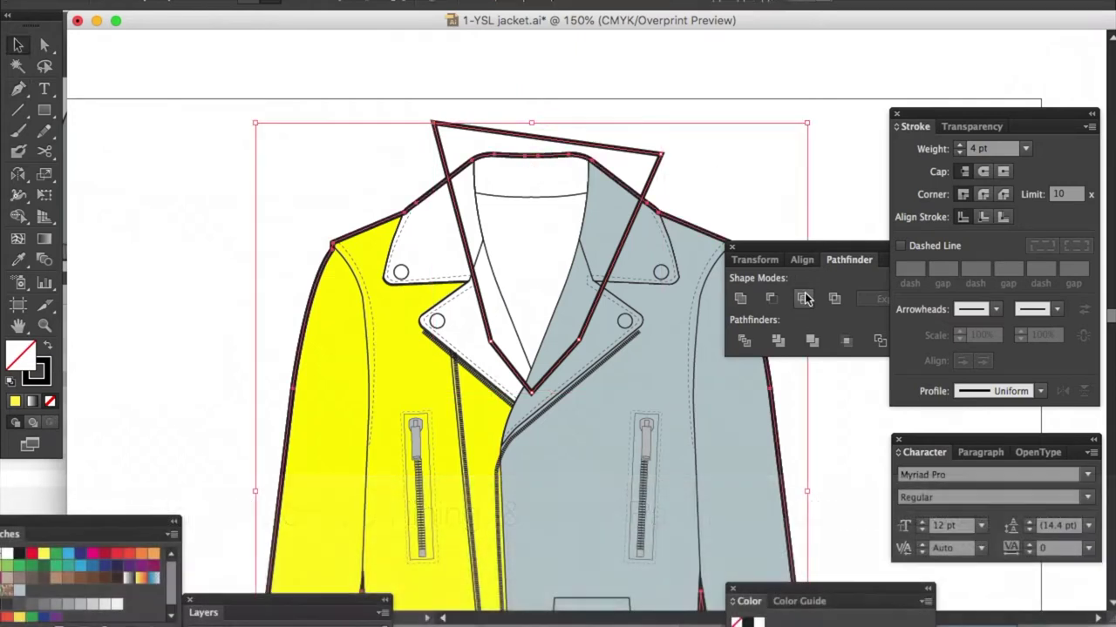
click(806, 299)
drag(503, 211, 179, 127)
key(super+z)
key(super+equal)
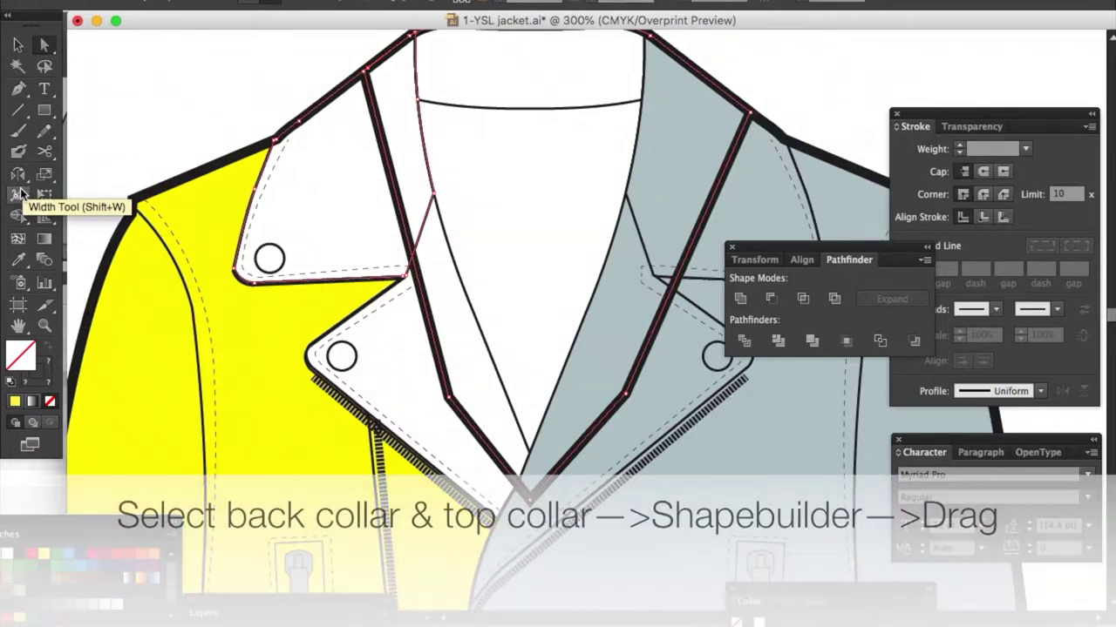
Step: Merge the lining shape's overlaps into the left collar and left lapel with the Shape Builder
click(18, 215)
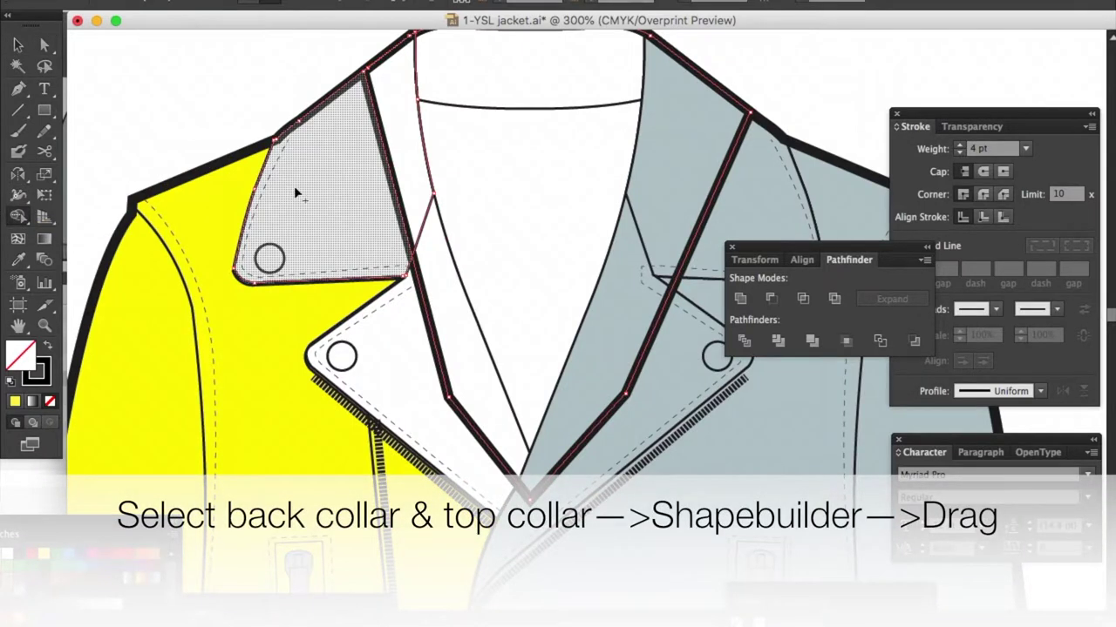
drag(331, 190, 405, 162)
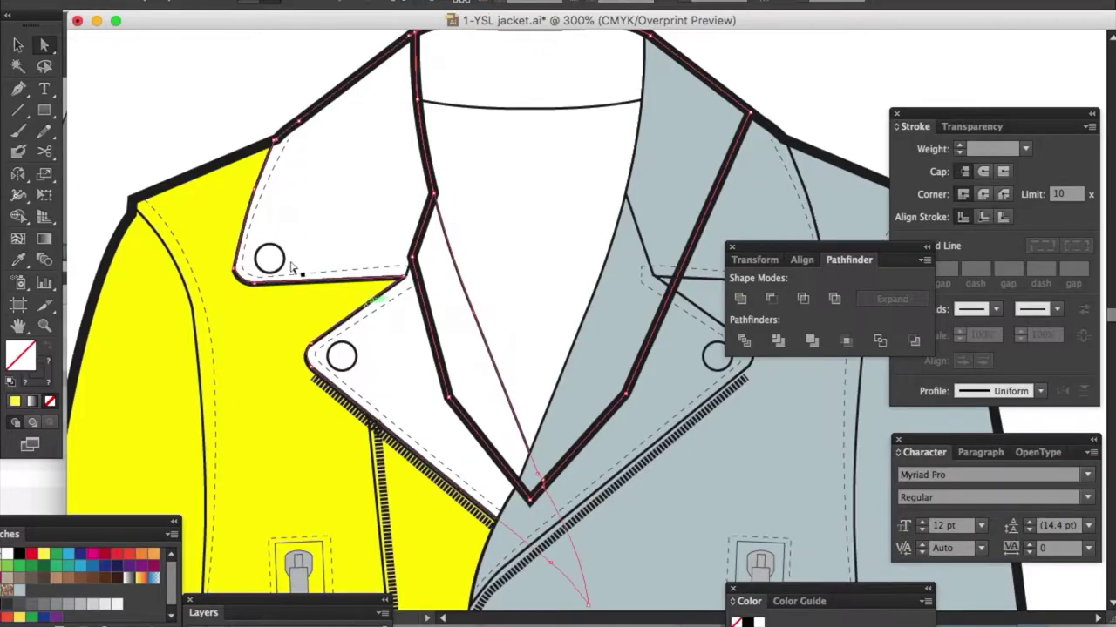
click(23, 221)
mouse_move(463, 351)
mouse_down()
mouse_move(473, 361)
mouse_move(648, 216)
mouse_move(512, 271)
mouse_up()
Step: Merge the lining shape's remaining overlaps into the right collar and right lapel with the Shape Builder
key(a)
shift+click(510, 277)
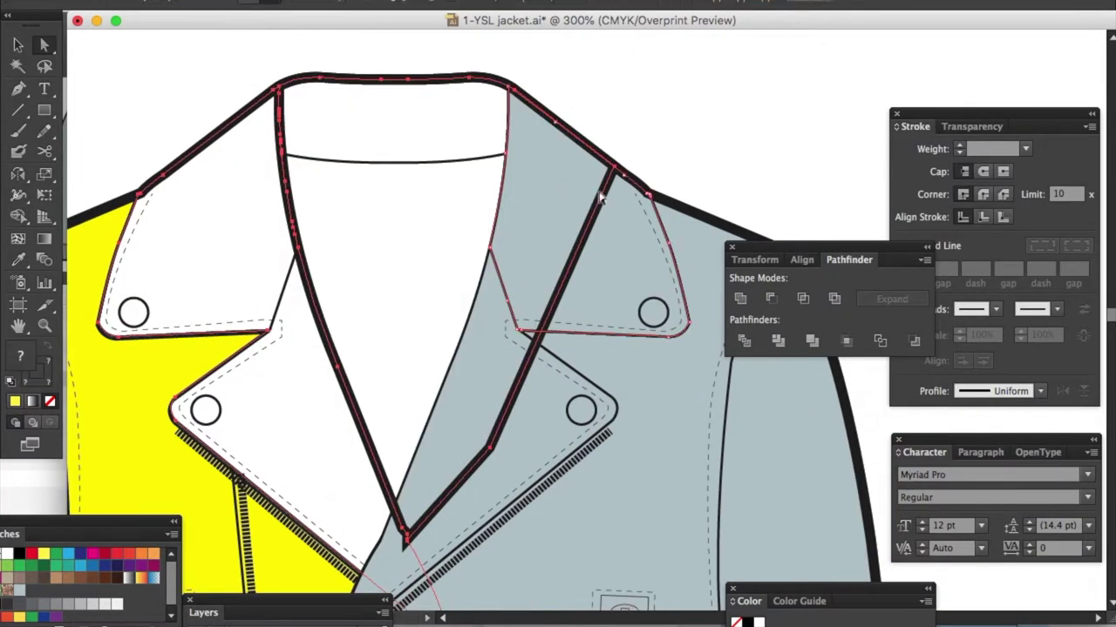
click(23, 209)
drag(586, 252, 549, 221)
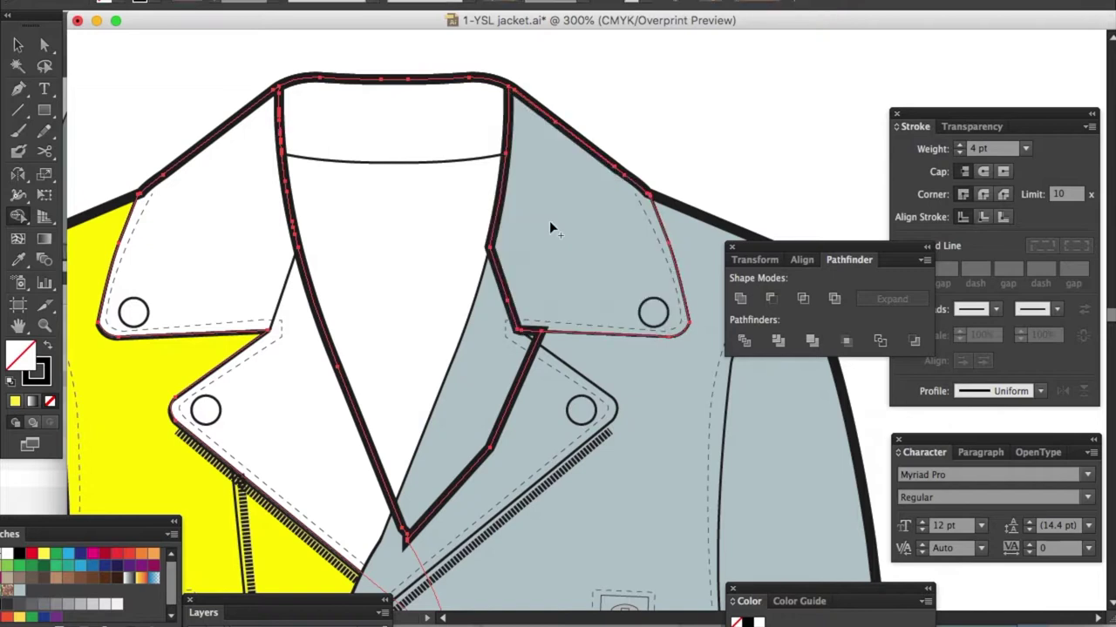
click(521, 388)
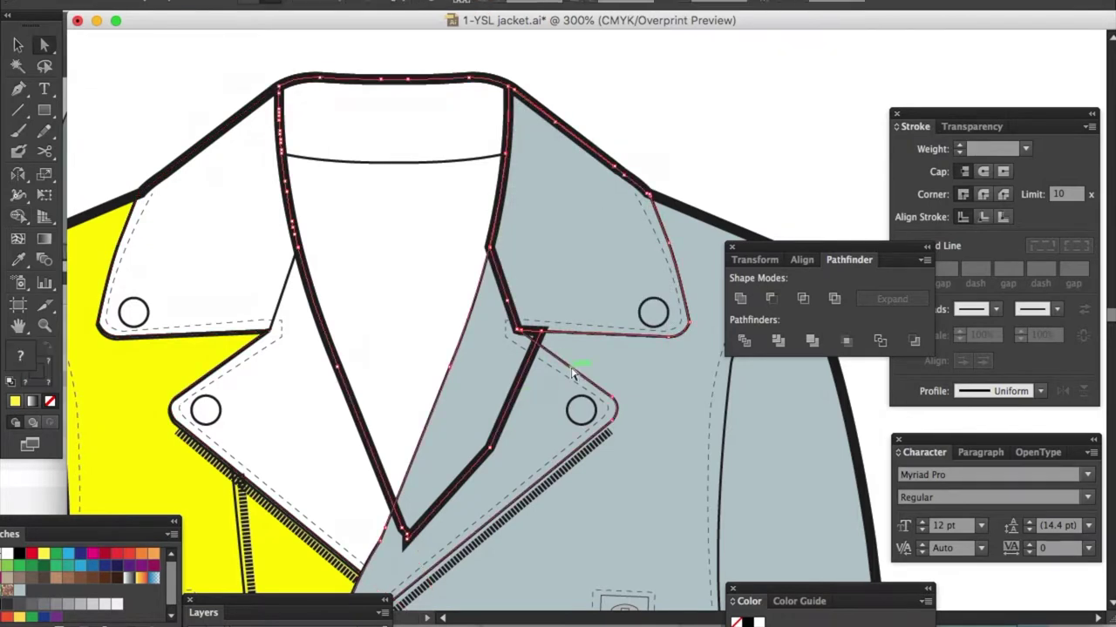
click(22, 218)
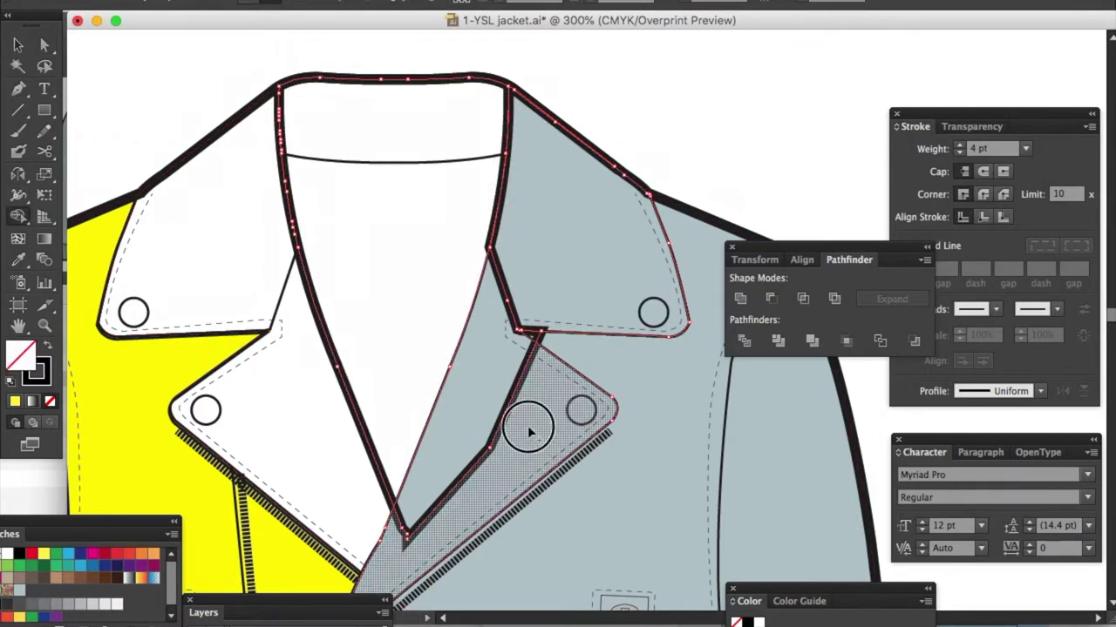
drag(528, 429, 481, 384)
Step: Move the trimmed, thick-stroked lining shape out of the neck opening, over to the right of it
scroll(707, 138, down, 3)
key(v)
click(707, 97)
drag(486, 230, 776, 201)
click(602, 245)
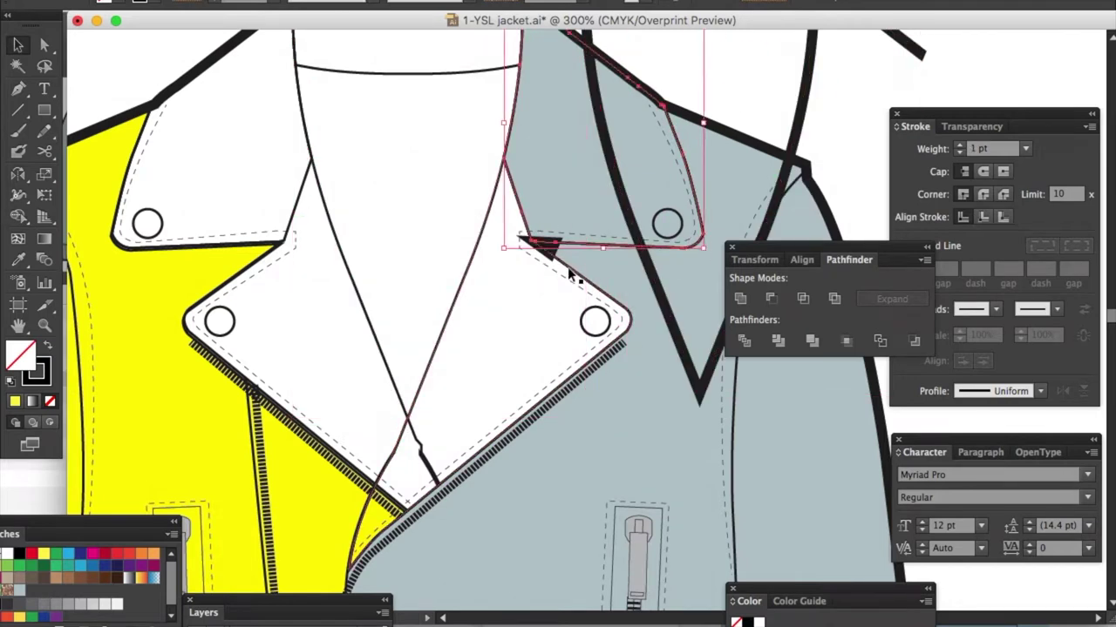
drag(568, 267, 412, 300)
key(super+z)
Step: Fill both lapels yellow and the left collar with the grey-blue swatch
click(44, 555)
click(298, 207)
shift+click(241, 272)
click(43, 554)
click(298, 201)
click(19, 591)
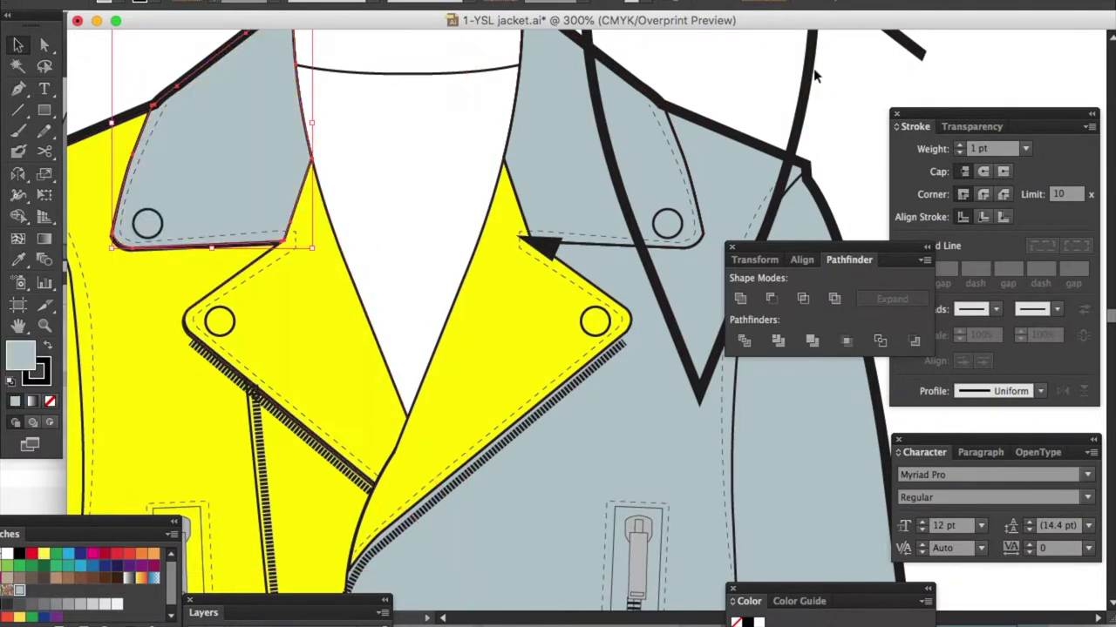
Step: Set the lining shape's stroke weight to 0.25 pt and fill it purple
click(792, 153)
click(1025, 149)
key(super+minus)
click(1050, 168)
click(129, 565)
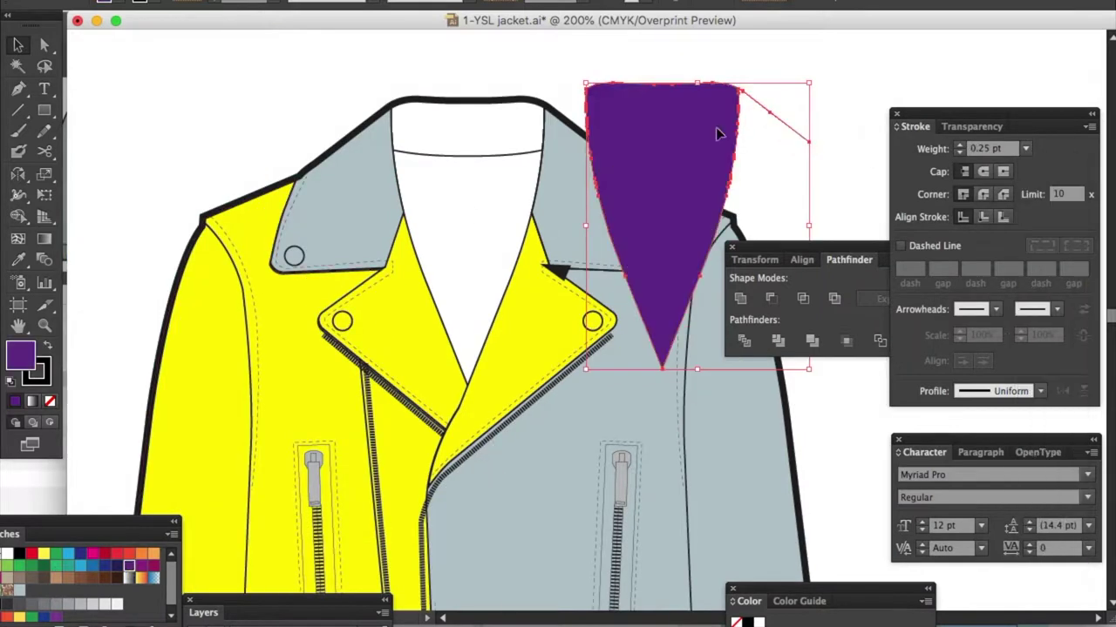
Step: Delete the extra anchor points that form the stray tail at the purple lining's upper right corner
click(860, 85)
drag(775, 97, 648, 116)
key(super+plus)
key(super+plus)
scroll(647, 117, up, 5)
click(667, 152)
key(super+plus)
key(super+plus)
scroll(667, 152, up, 8)
key(minus)
click(598, 378)
click(598, 379)
click(443, 261)
click(334, 177)
key(a)
key(super+minus)
key(super+minus)
key(super+minus)
Step: Move the purple lining into the jacket's neck opening and send it to the back
key(v)
drag(559, 166, 269, 187)
scroll(269, 188, left, 5)
key(super+shift+bracketleft)
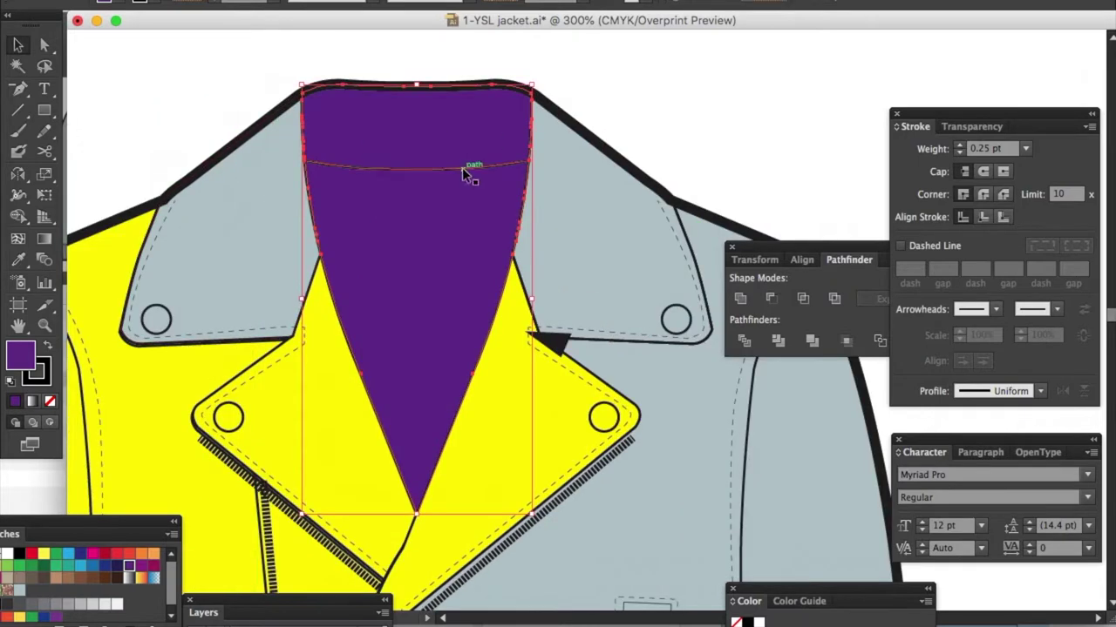
Step: Fill the back collar band above the lining with light green
click(462, 167)
click(8, 566)
click(752, 107)
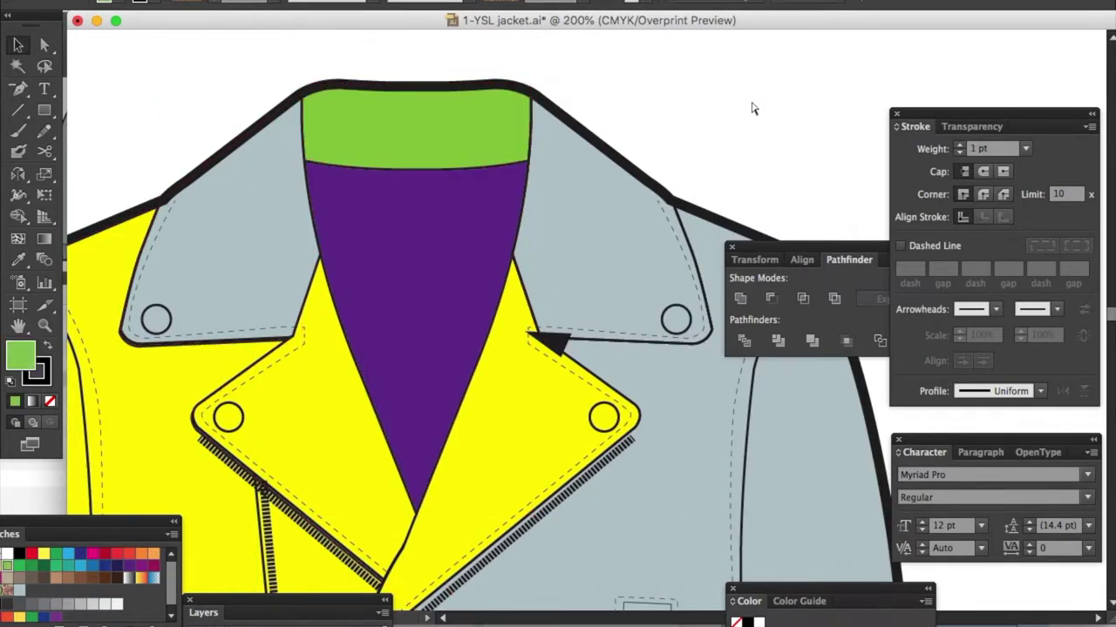
Step: Save the jacket document
key(super+minus)
key(super+minus)
key(super+minus)
scroll(641, 266, down, 5)
scroll(641, 268, up, 1)
click(132, 8)
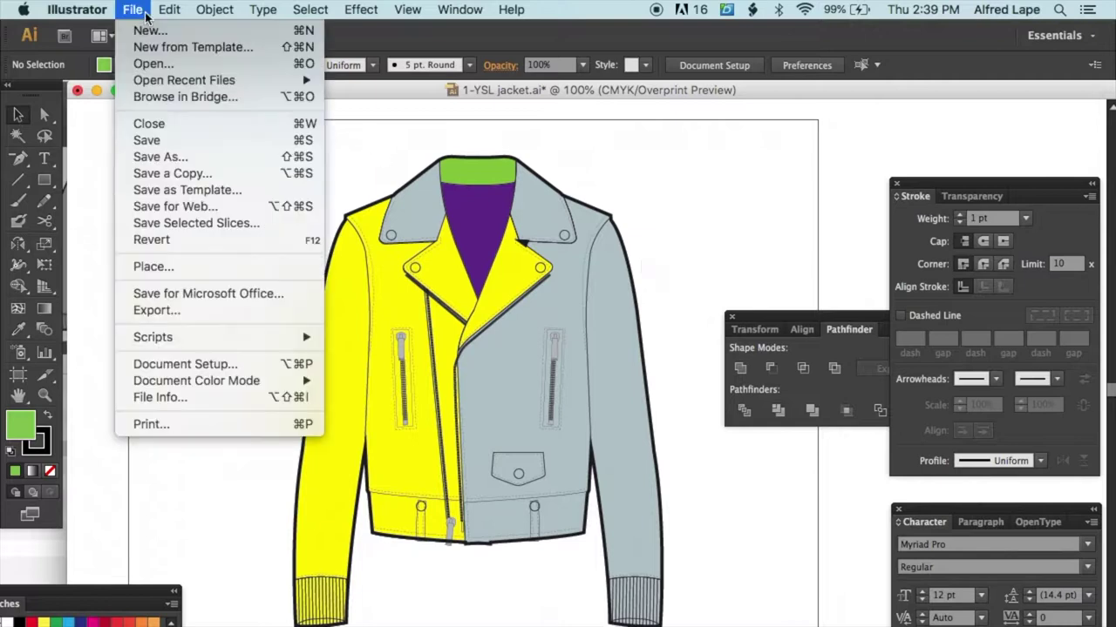
click(176, 152)
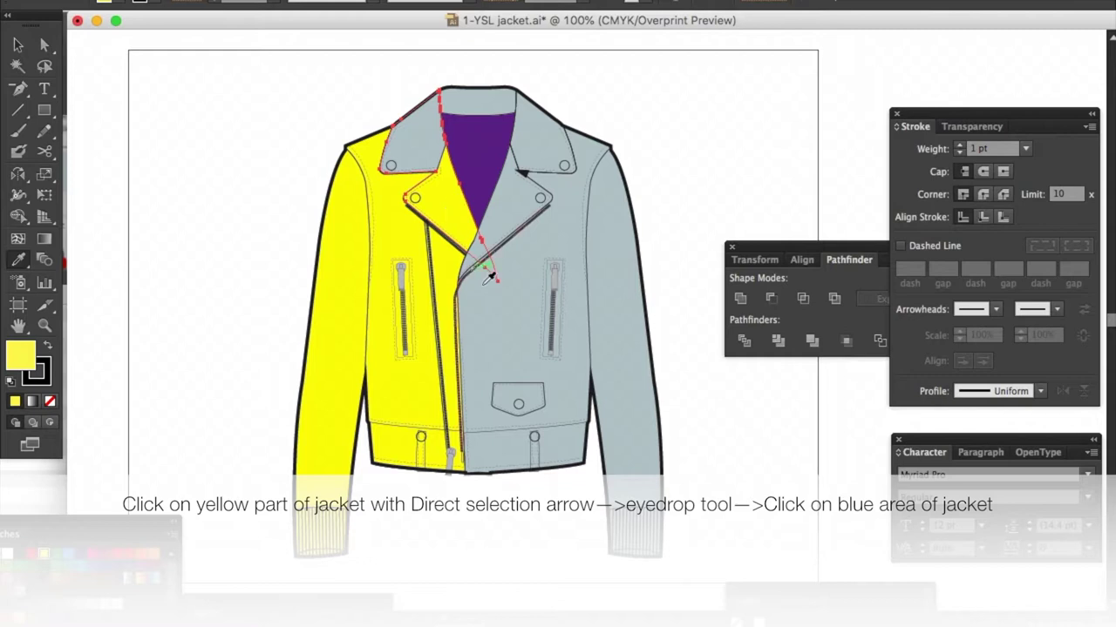
Step: Recolour the yellow lapel and the yellow body half with the grey-blue body fill using the Eyedropper
click(496, 300)
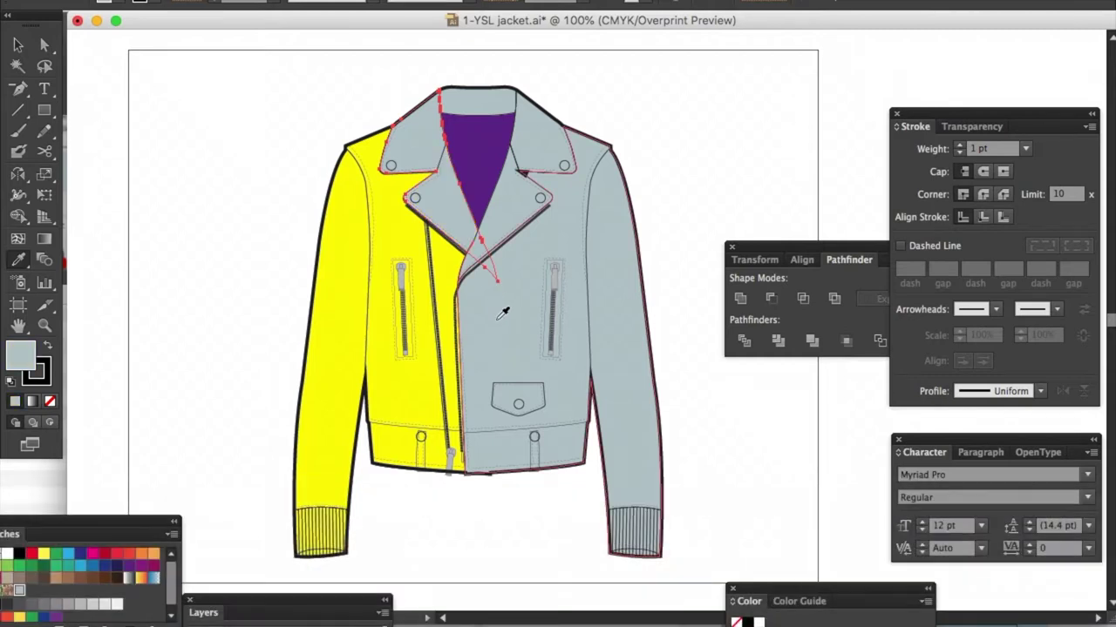
click(485, 318)
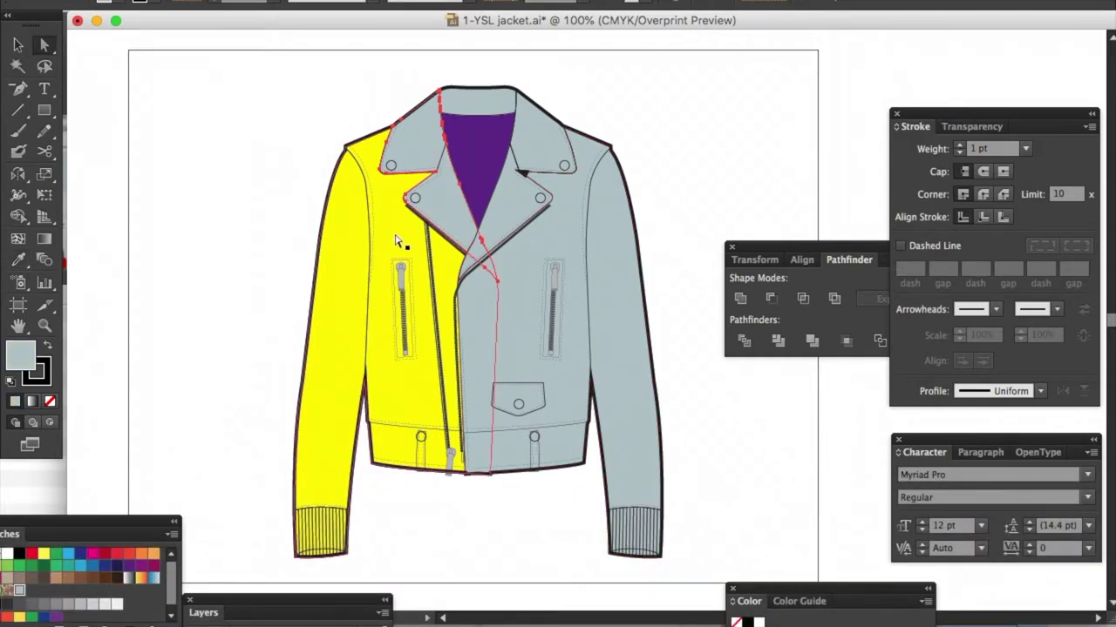
click(397, 241)
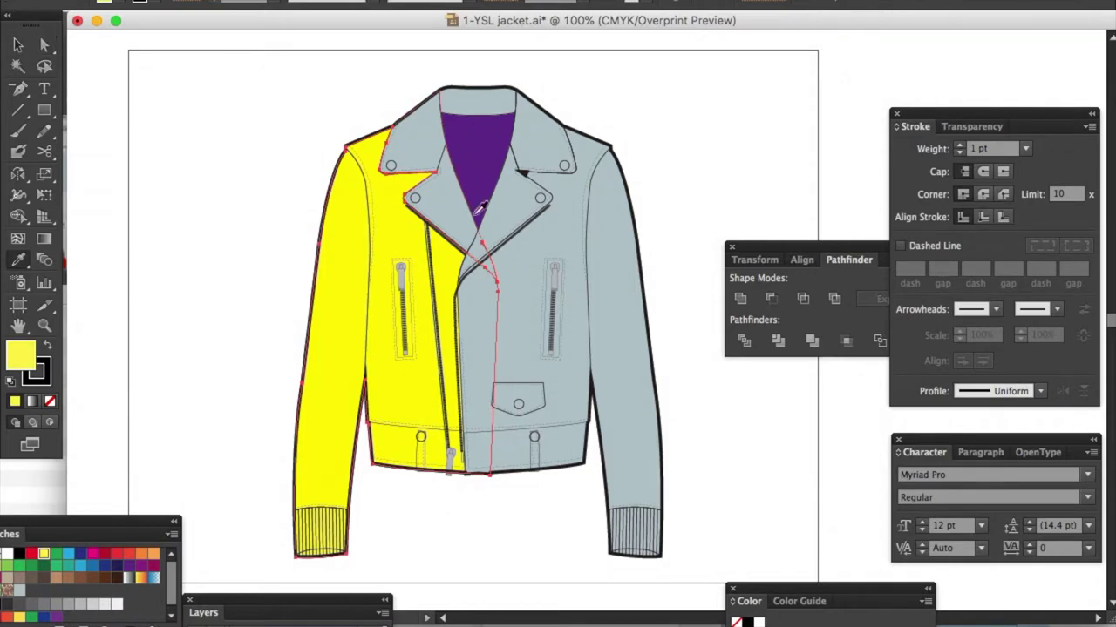
click(563, 229)
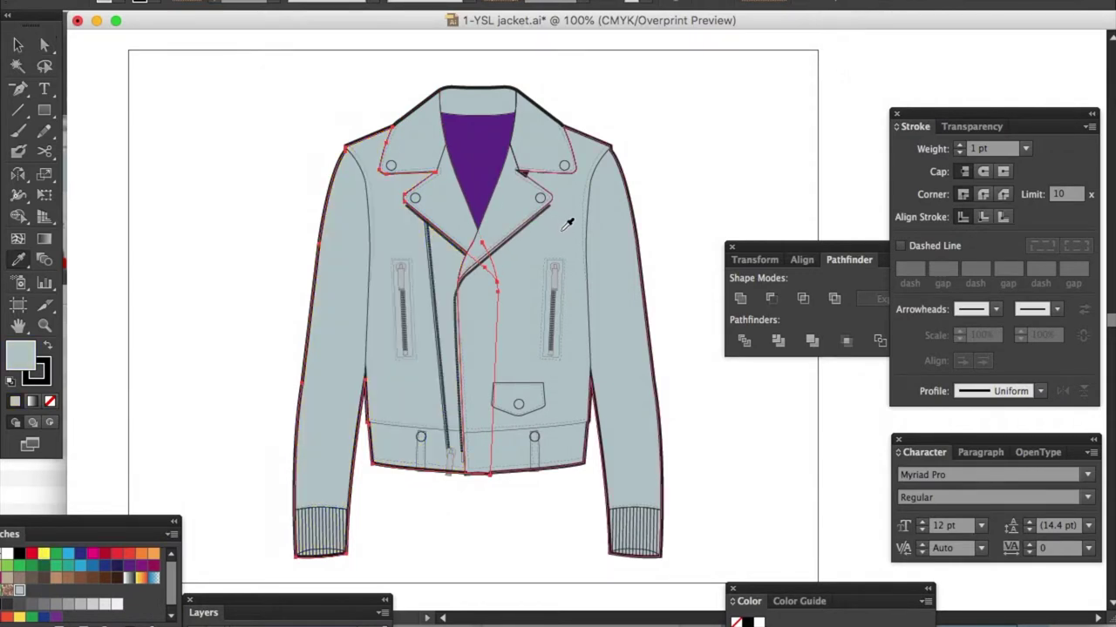
Step: Change the purple lining's fill to a light grey swatch
key(a)
click(473, 155)
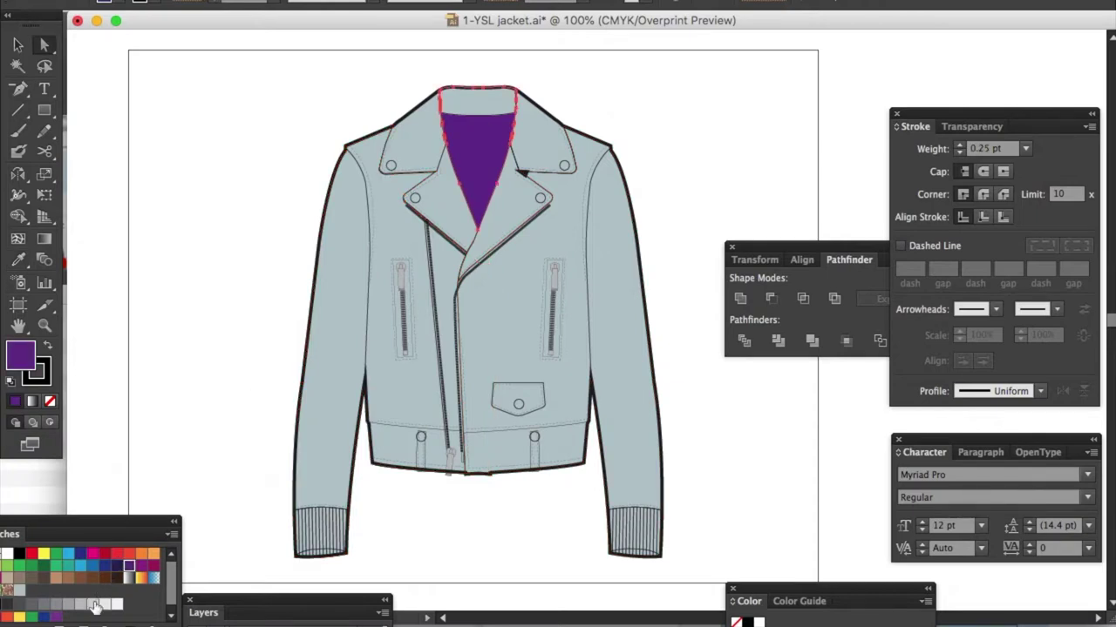
click(93, 604)
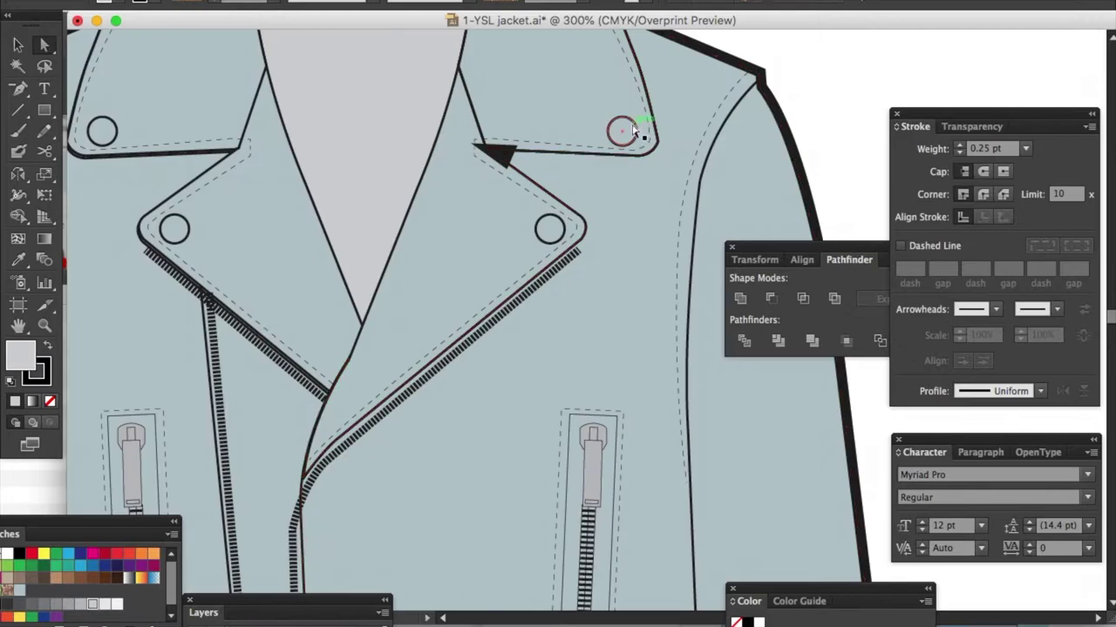
Step: Fill the four round snap buttons on the collar and lapels with grey
click(637, 132)
shift+click(552, 216)
shift+click(106, 121)
shift+click(173, 214)
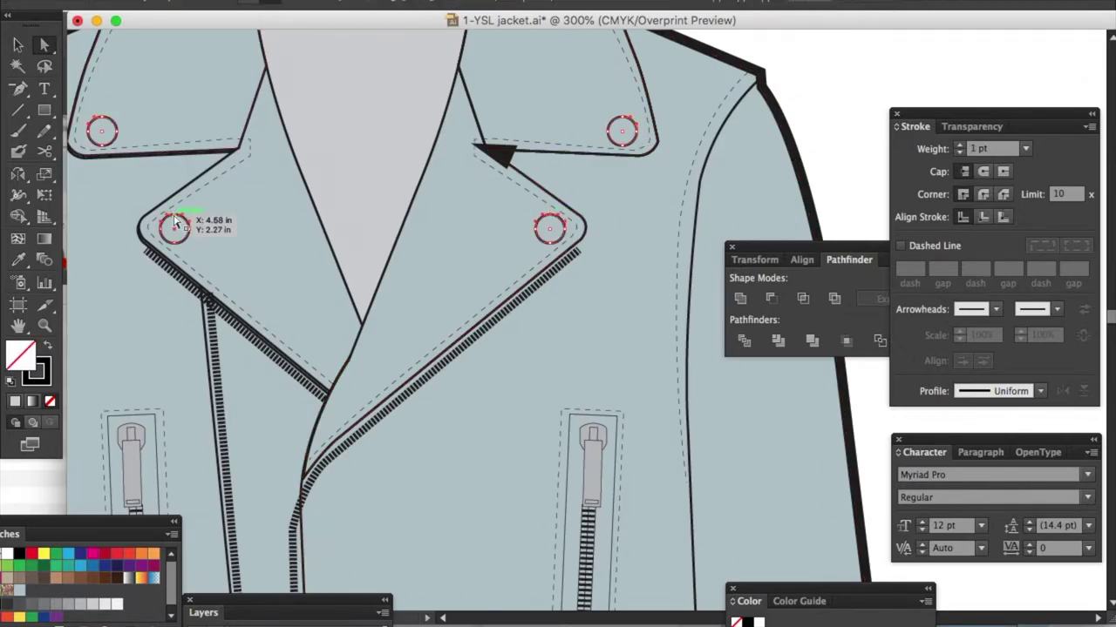
click(81, 605)
click(828, 101)
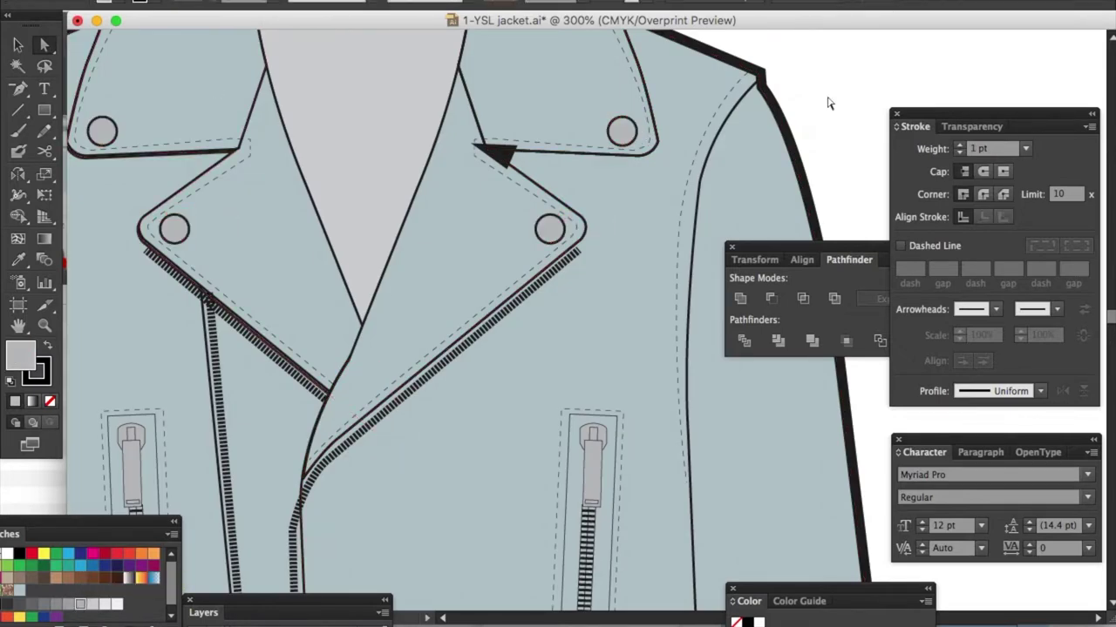
Step: Fill the two round buttons on the hem's belt loops with the same grey
click(204, 252)
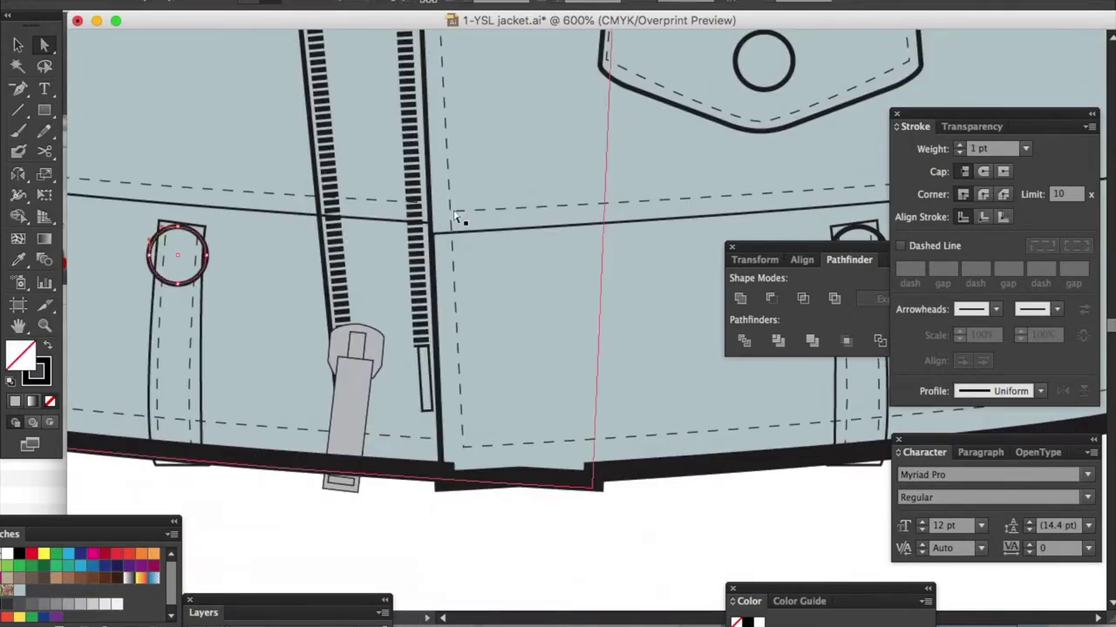
drag(461, 221, 235, 178)
shift+click(663, 210)
drag(427, 519, 590, 501)
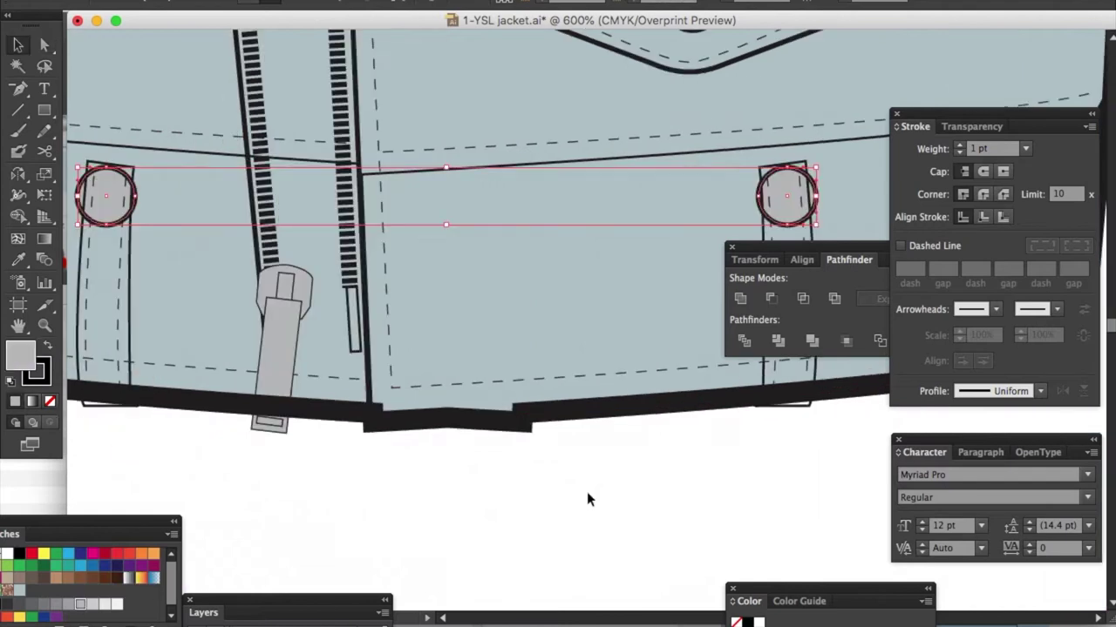
Step: Fill the right belt loop with the grey-blue swatch
click(549, 386)
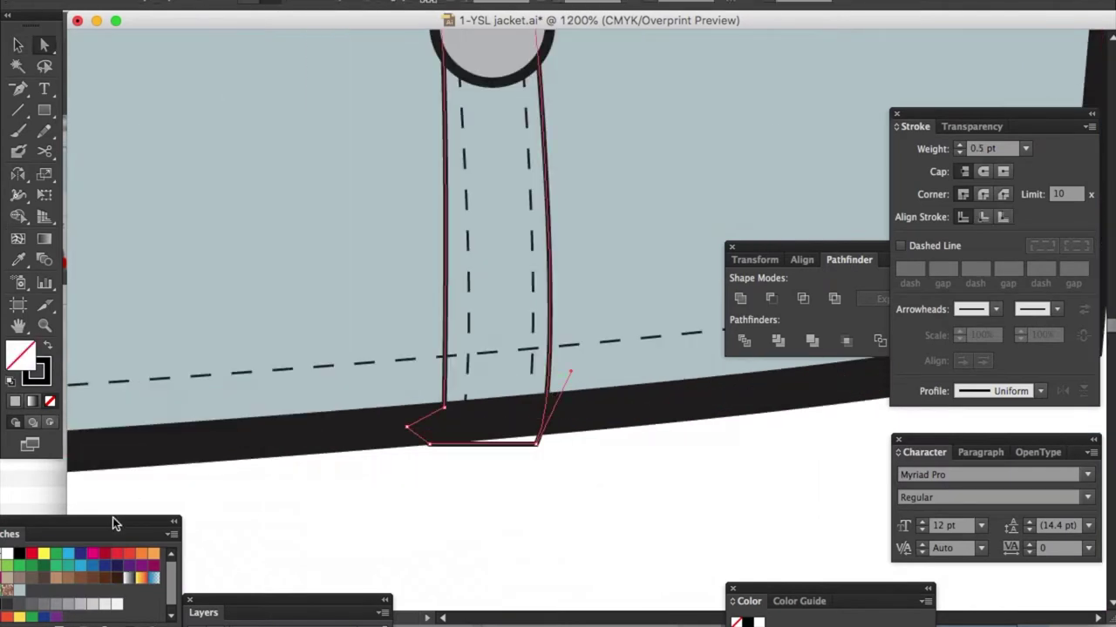
drag(113, 519, 210, 466)
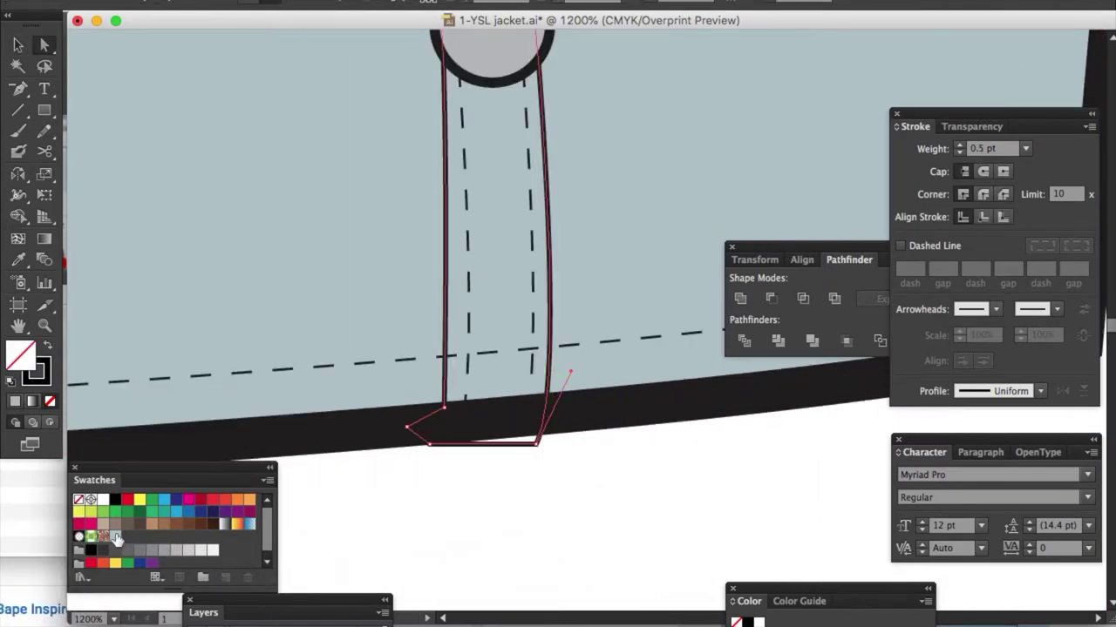
click(115, 536)
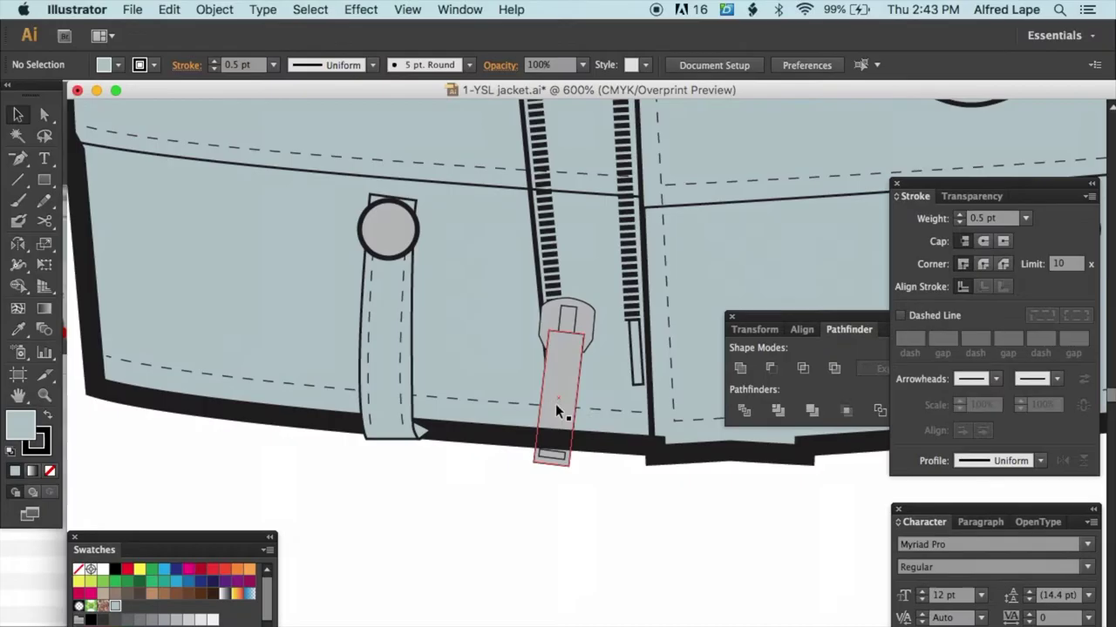
Step: Bring the zipper pull group at the jacket hem forward in the stacking order
click(561, 401)
click(132, 9)
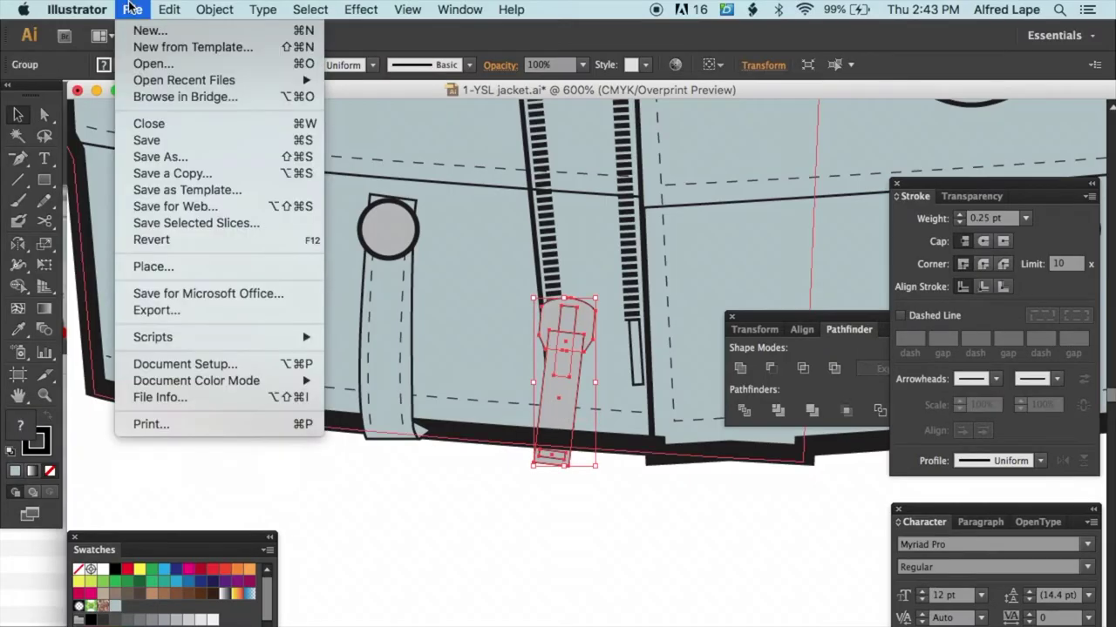
mouse_move(229, 47)
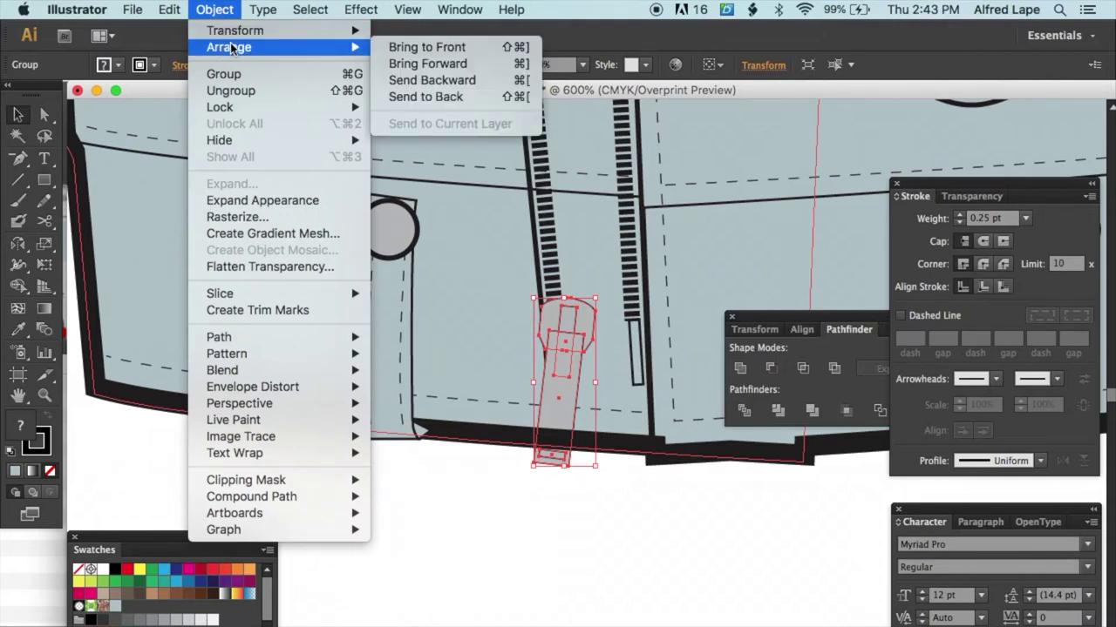
click(397, 63)
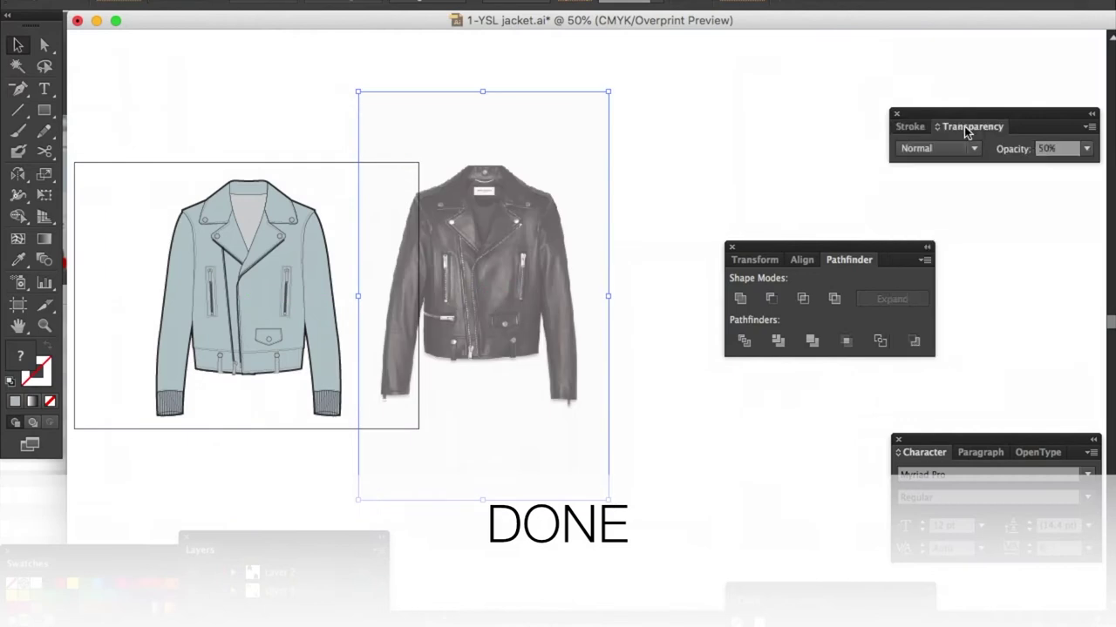
Step: Set the opacity of the reference jacket photo to 100%
click(1088, 152)
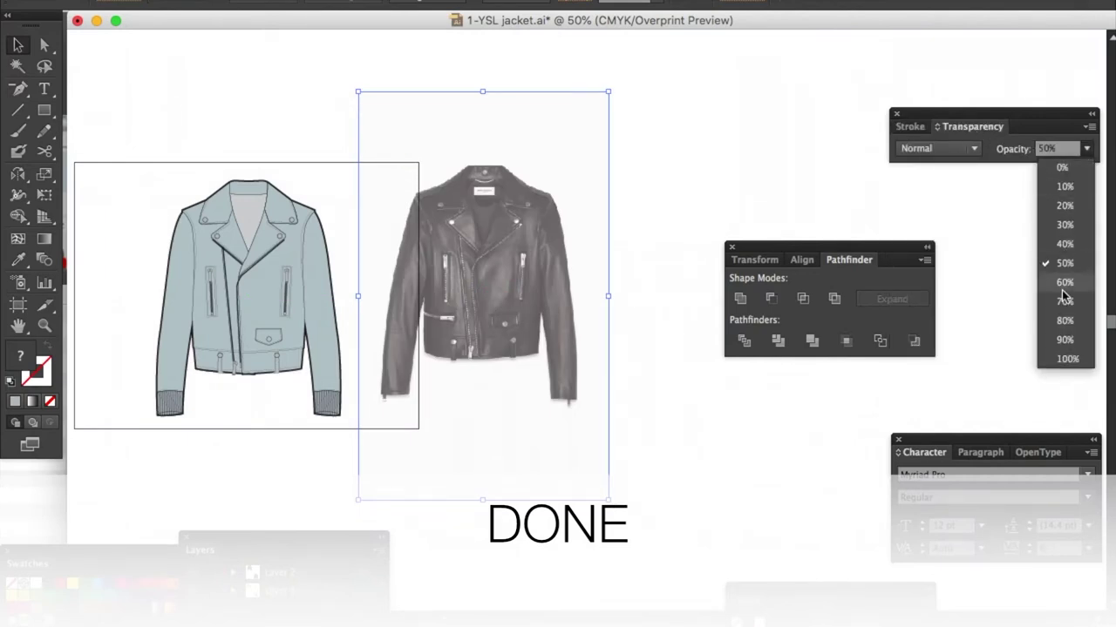
click(1064, 367)
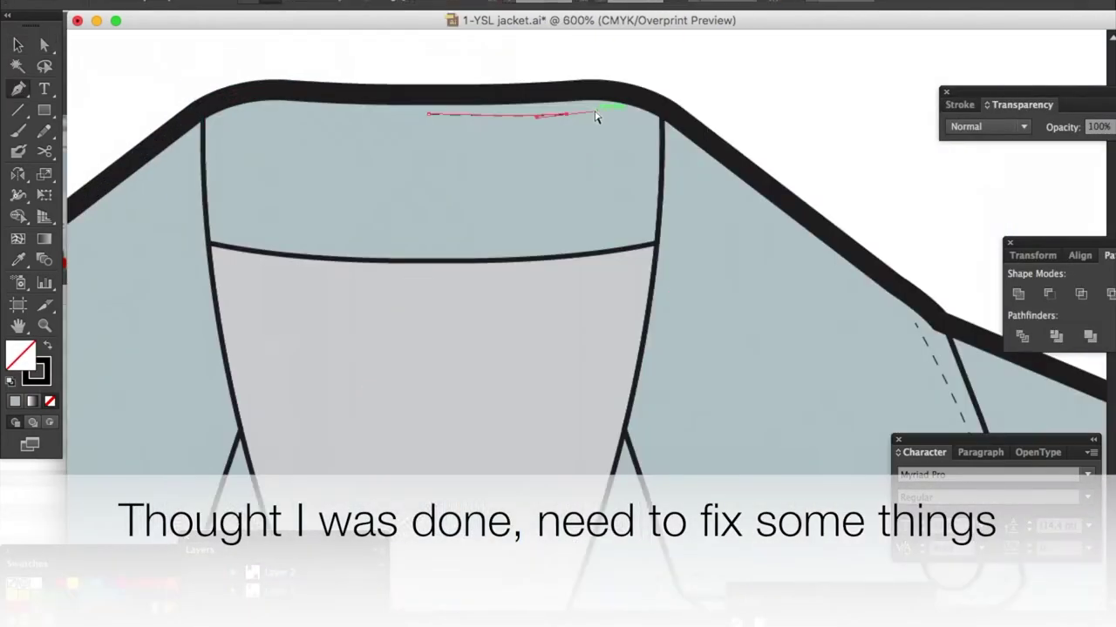
Step: Complete the dashed topstitch line along the right half of the back collar's upper edge with a curve ending at the collar seam
click(664, 126)
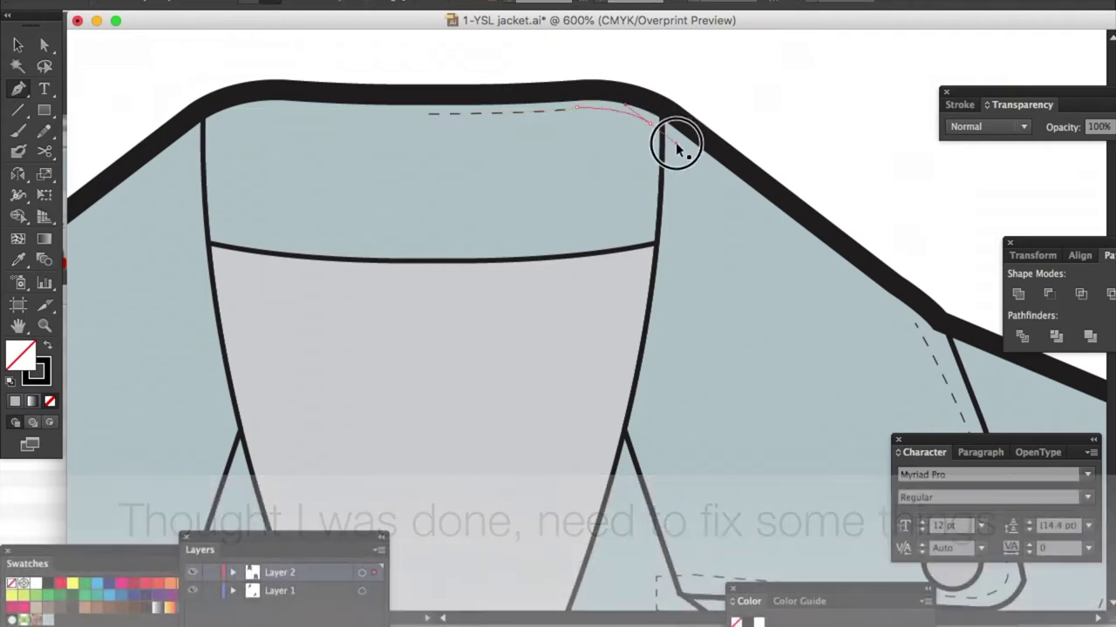
key(v)
Step: Duplicate the collar topstitch line, reflect the copy across the vertical axis and place it along the left half of the collar's upper edge
click(541, 113)
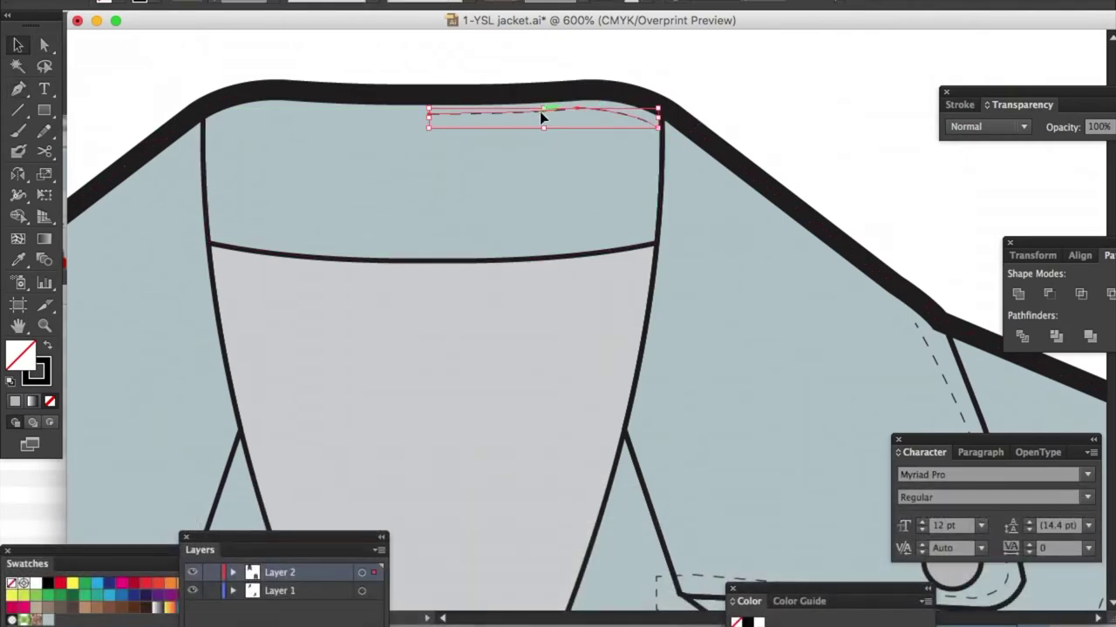
drag(539, 112, 435, 192)
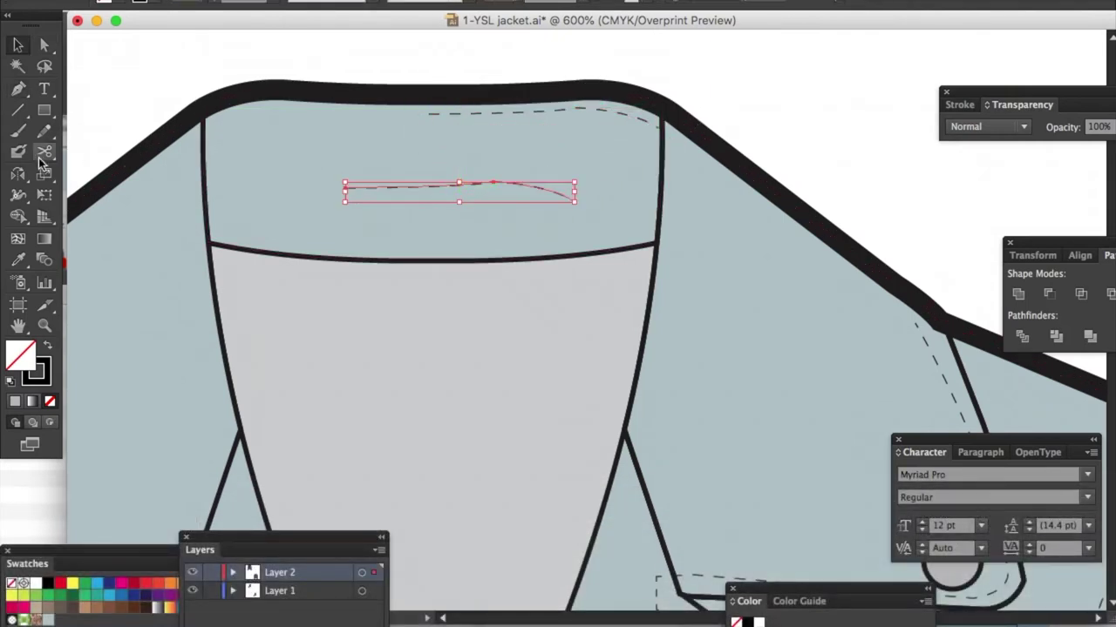
double_click(19, 175)
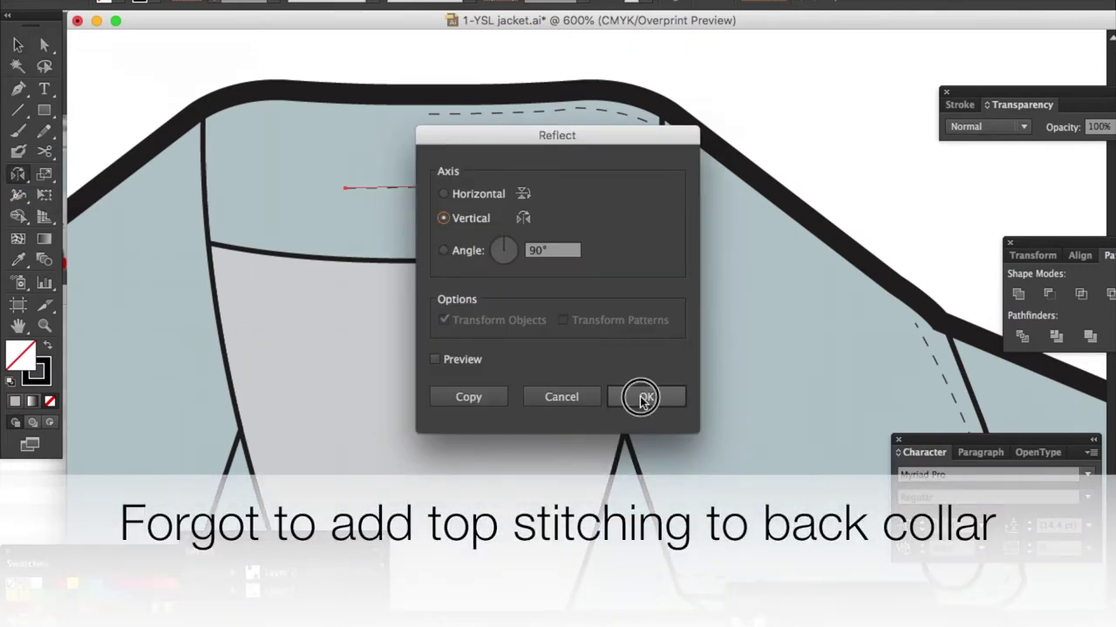
click(642, 398)
key(v)
drag(398, 185, 241, 112)
Step: Begin a topstitch path at the left end of the back collar's lower seam
key(p)
click(214, 234)
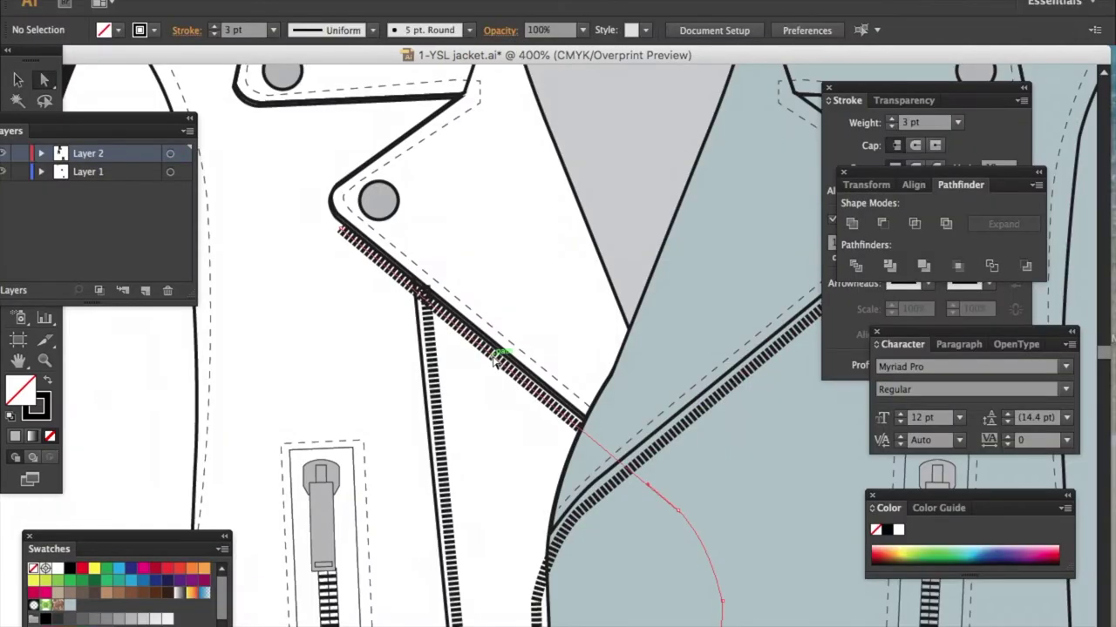
Step: Move the end anchor of the zipper teeth under the right lapel closer to the lapel edge and nudge the next anchor down the path
click(495, 360)
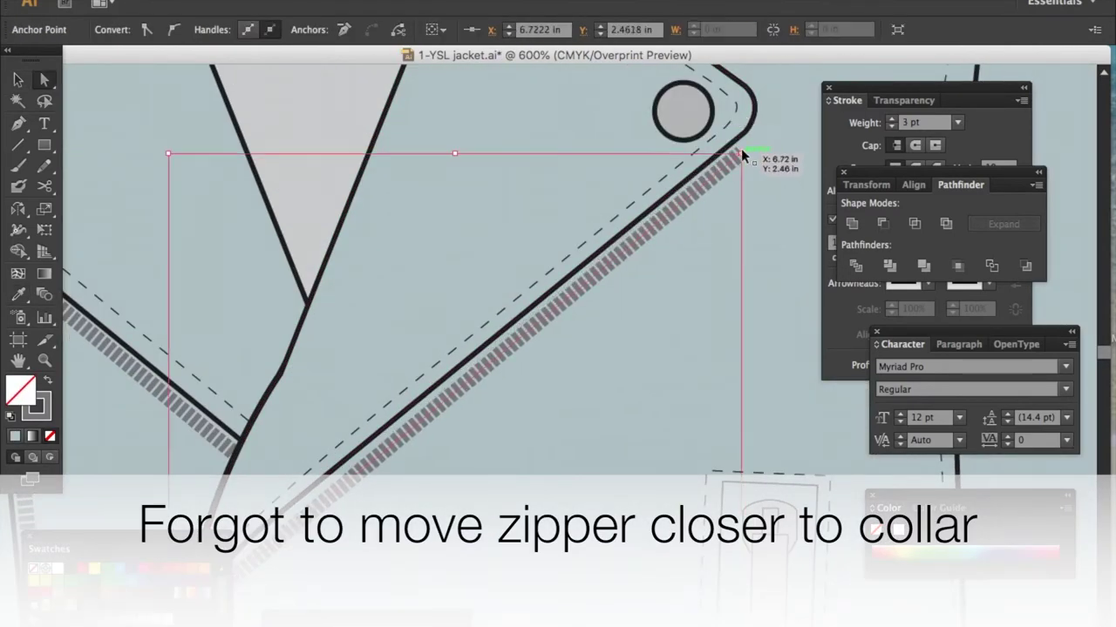
click(673, 209)
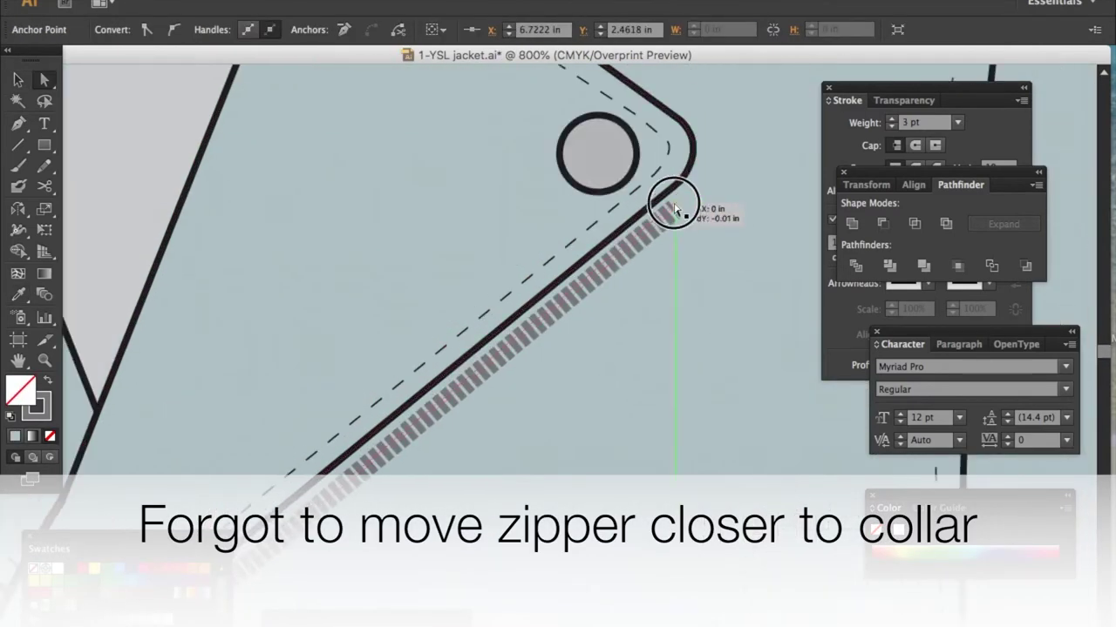
drag(674, 209, 675, 203)
scroll(430, 296, down, 8)
scroll(431, 296, left, 5)
scroll(430, 297, up, 3)
drag(264, 472, 265, 467)
Step: Nudge the anchors where the right lapel's zipper teeth curve into the front opening slightly toward the edge
scroll(459, 479, down, 3)
scroll(459, 480, left, 4)
drag(382, 422, 380, 418)
drag(433, 356, 430, 353)
scroll(434, 362, up, 4)
scroll(434, 361, right, 4)
Step: Select the zipper teeth path at the lapel again and shift another of its anchors slightly toward the edge
click(436, 366)
click(348, 88)
scroll(287, 418, down, 2)
drag(251, 444, 247, 440)
scroll(249, 443, down, 6)
scroll(250, 443, left, 3)
click(318, 243)
Step: Adjust the anchors of the zipper teeth down the front opening so they follow the jacket edge closely
key(a)
drag(329, 183, 336, 549)
scroll(349, 489, down, 5)
drag(348, 232, 350, 236)
scroll(350, 261, down, 6)
scroll(342, 390, down, 1)
drag(371, 424, 342, 495)
Step: Move the lower end anchor of the left front zipper's teeth slightly up at the zipper pull on the hem
key(v)
drag(381, 443, 383, 443)
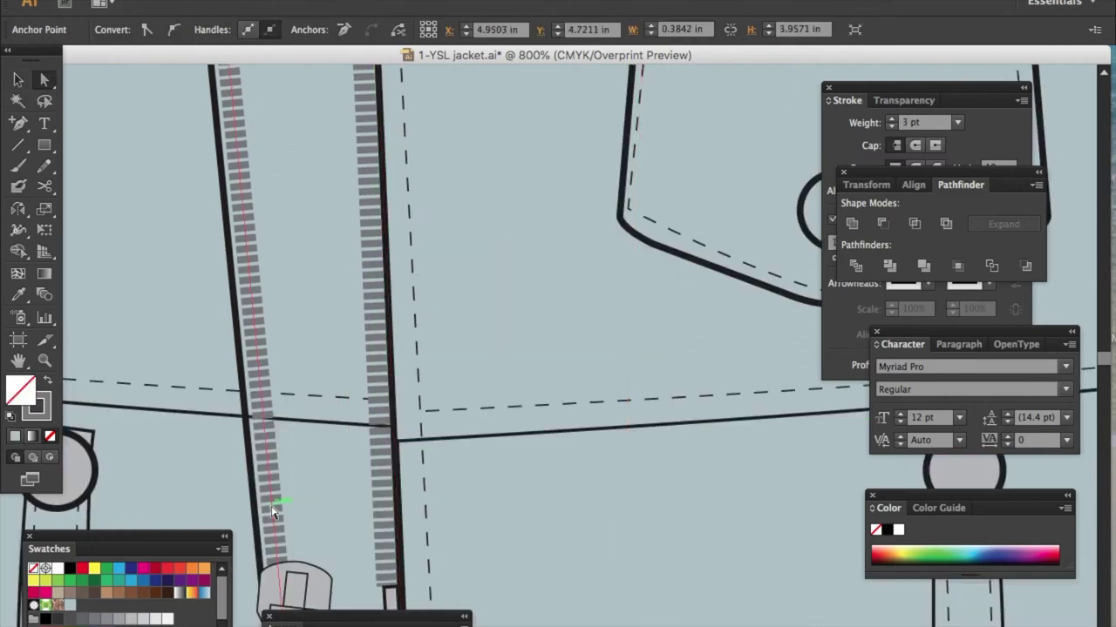
scroll(277, 511, down, 3)
drag(301, 584, 302, 568)
scroll(333, 386, up, 15)
scroll(327, 376, up, 3)
scroll(337, 343, down, 6)
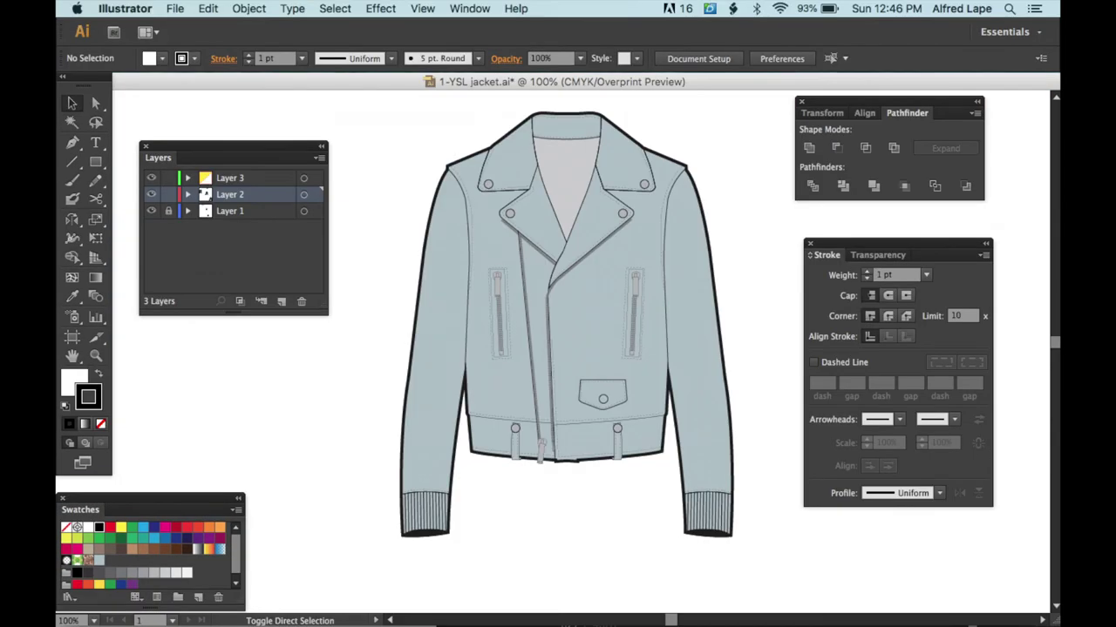